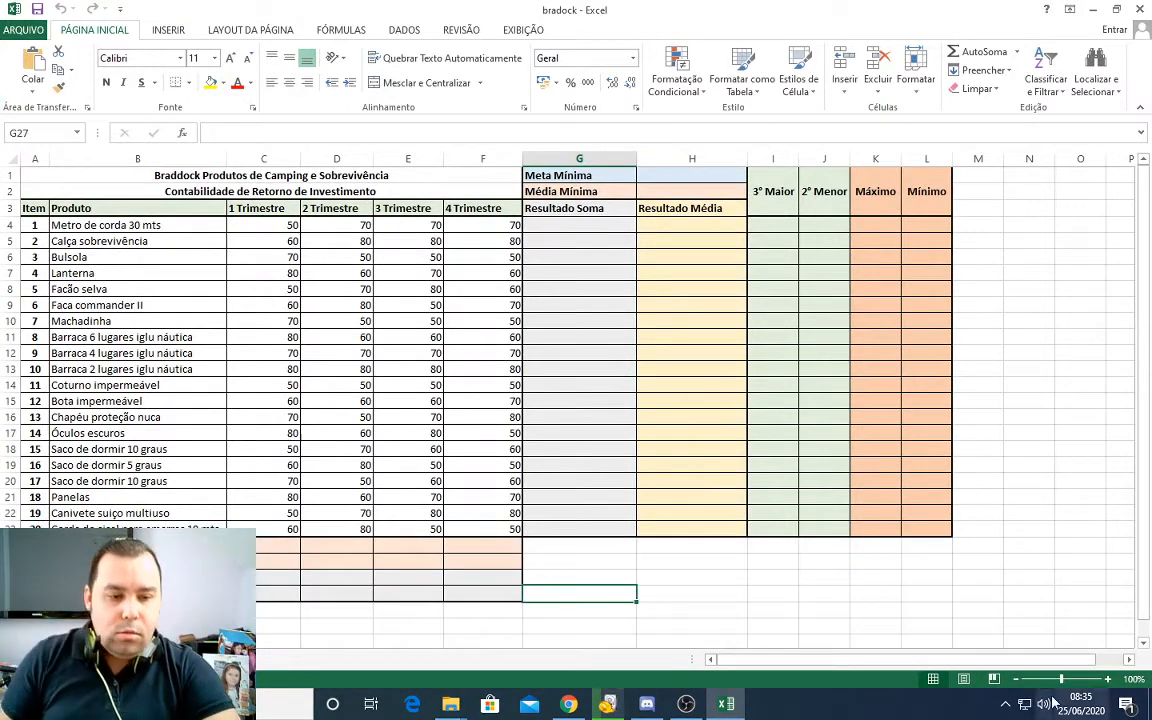
Step: Switch to Discord, post the copied worksheet screenshot in the geral text channel, and return to the bradock workbook in Excel
left_click(1107, 680)
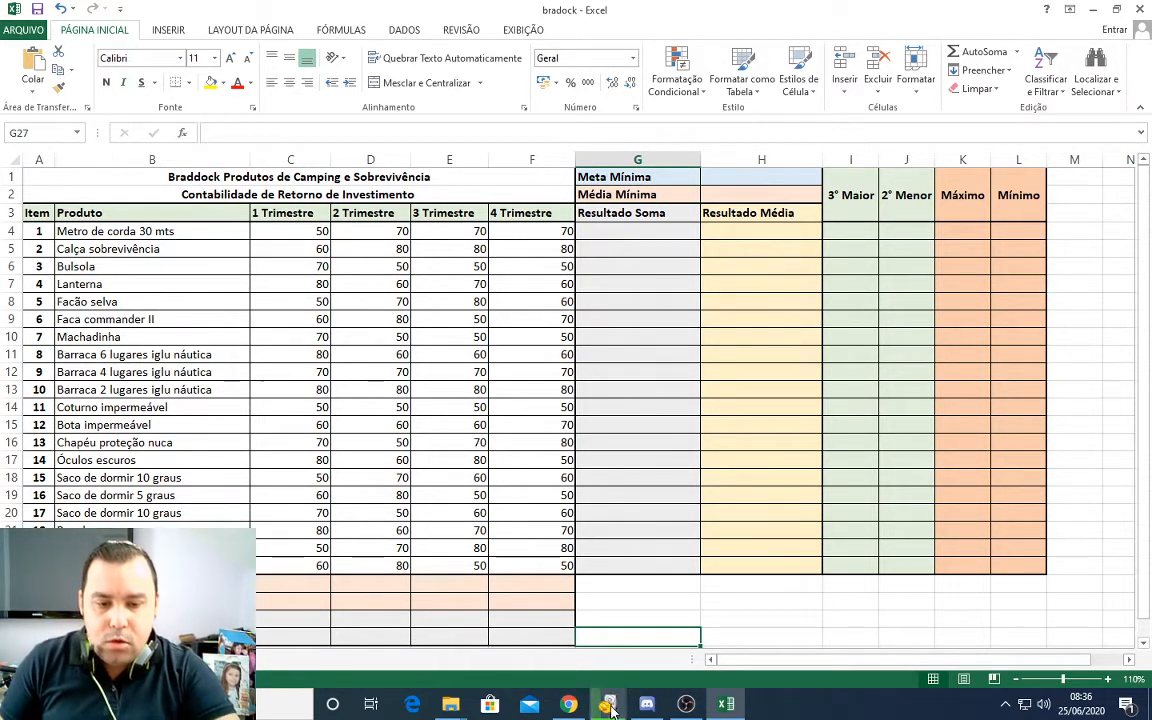
left_click(647, 704)
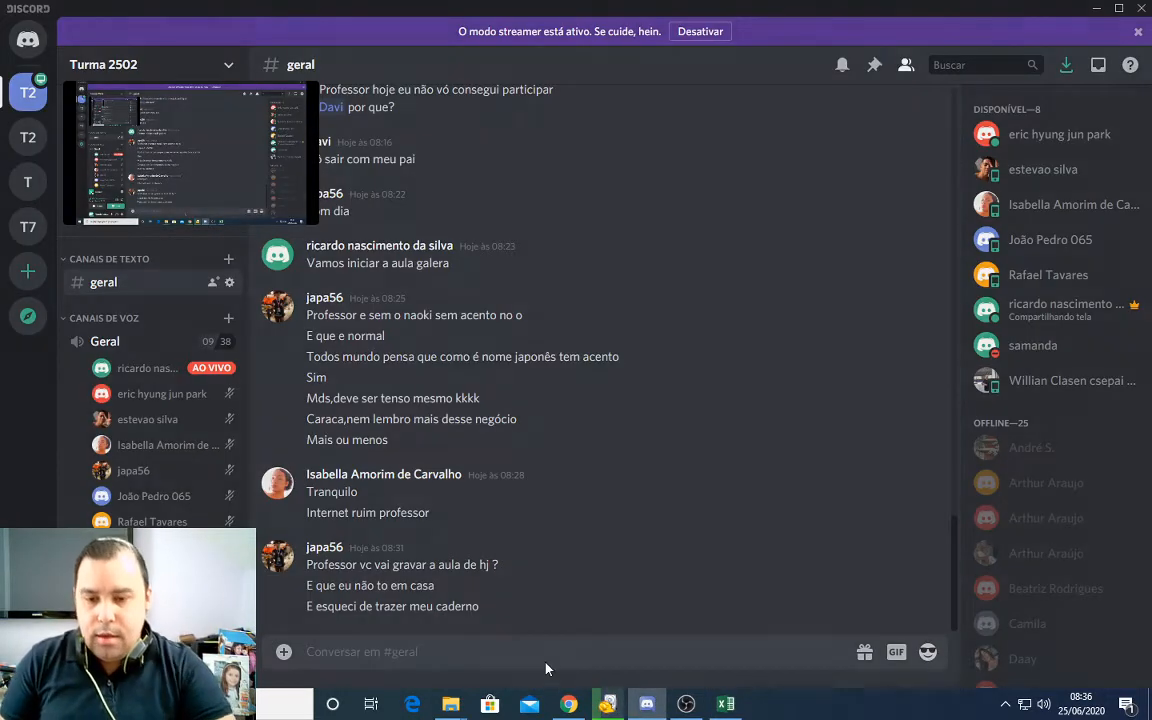
key("ctrl+v")
key("Return")
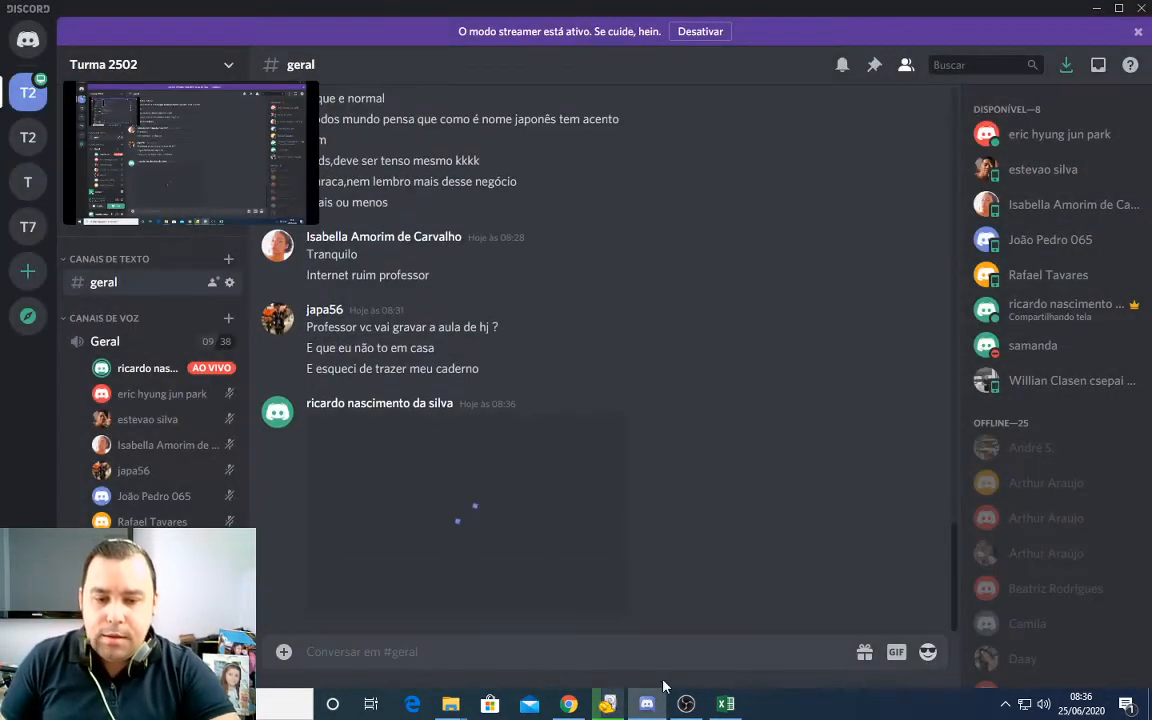
mouse_move(732, 708)
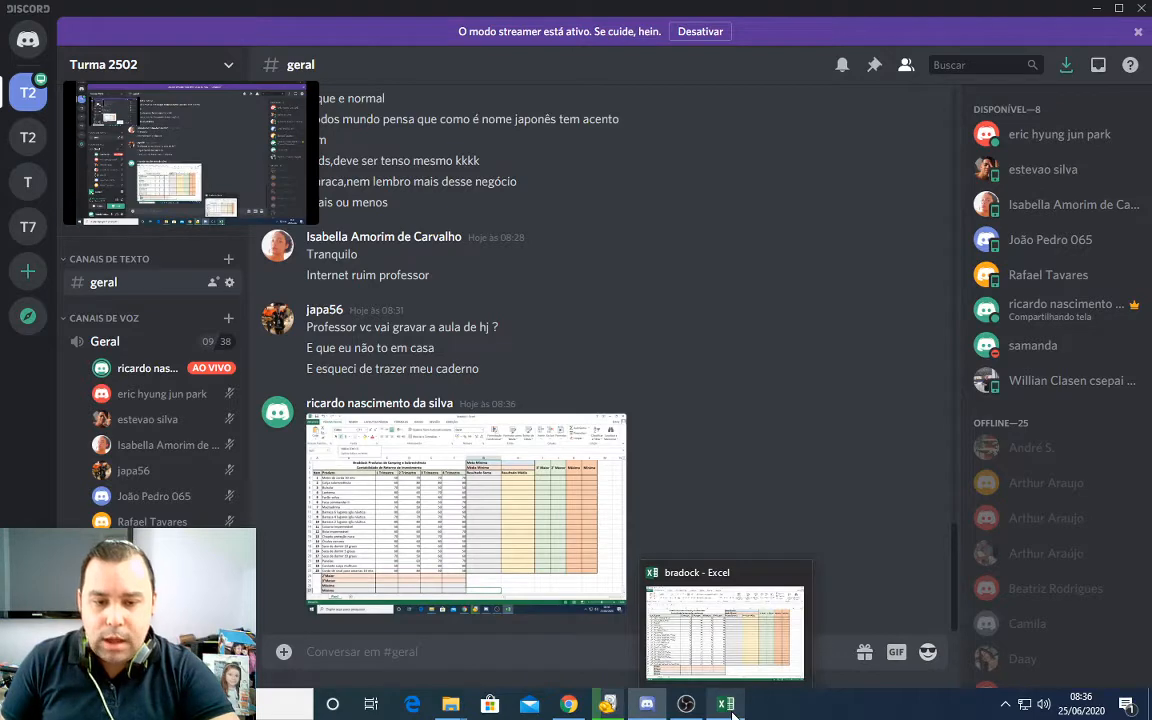
left_click(688, 590)
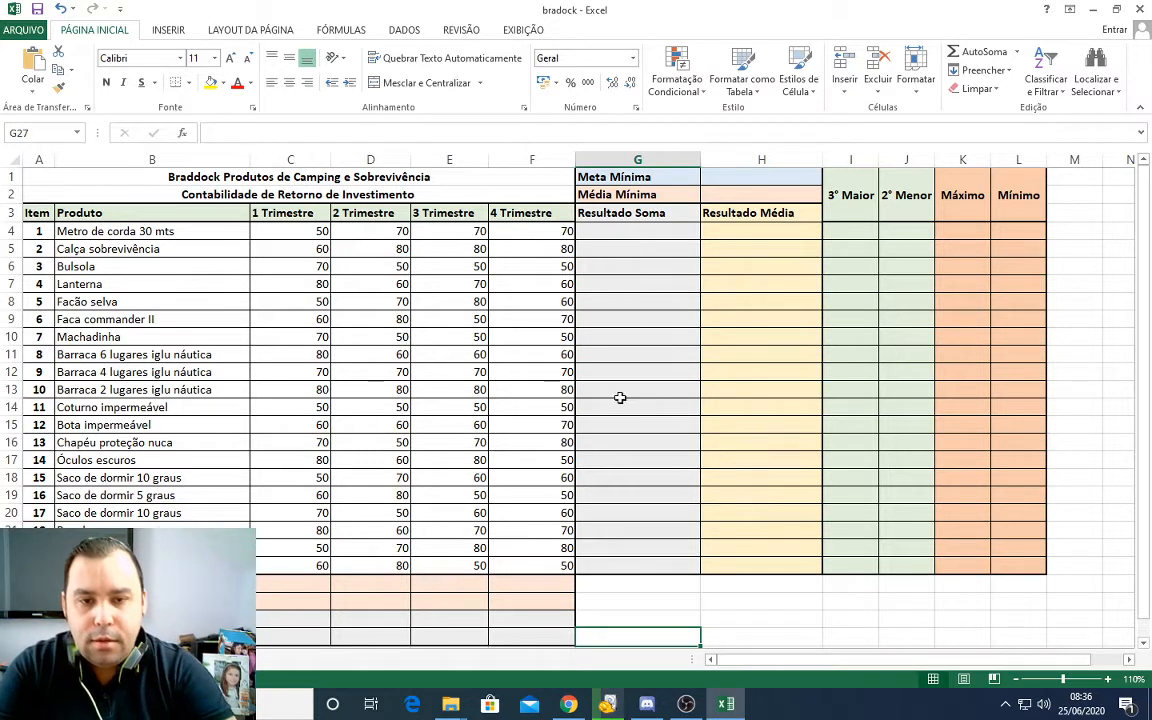
Step: Examine the result headings from Resultado Soma to Mínimo and the empty summary rows below the product table
left_click(650, 212)
left_click(743, 212)
left_click(761, 289)
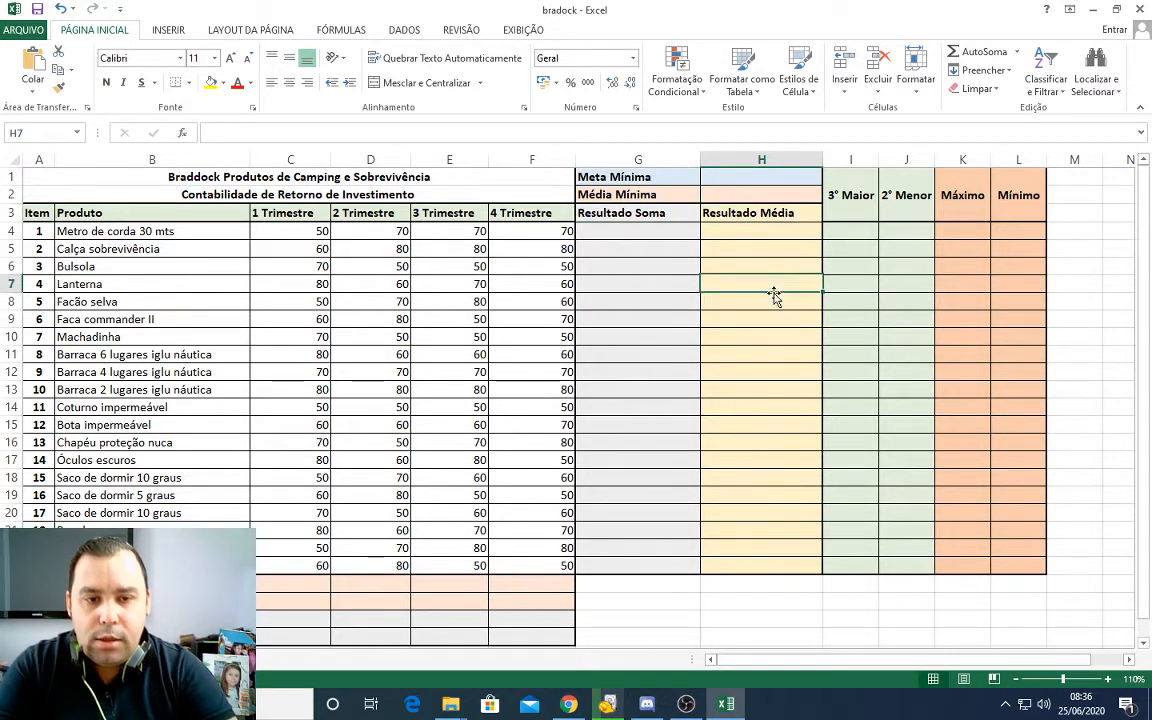
left_click(850, 196)
left_click(945, 200)
left_click(1018, 196)
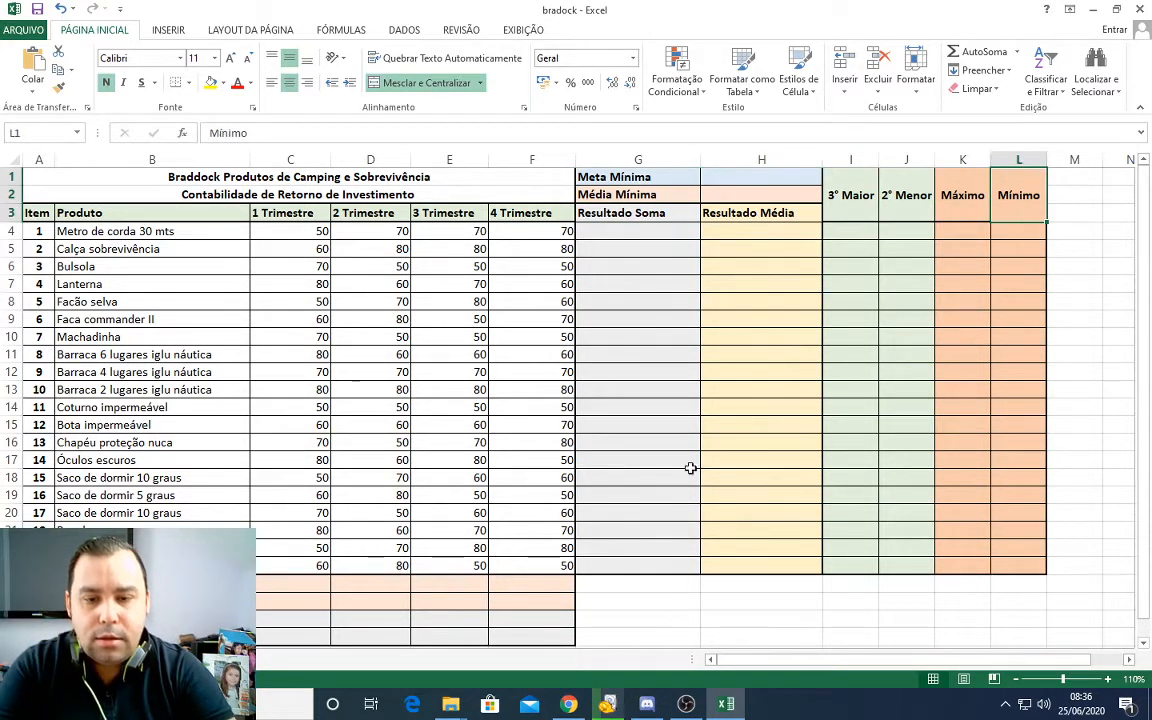
left_click(213, 636)
left_click(284, 636)
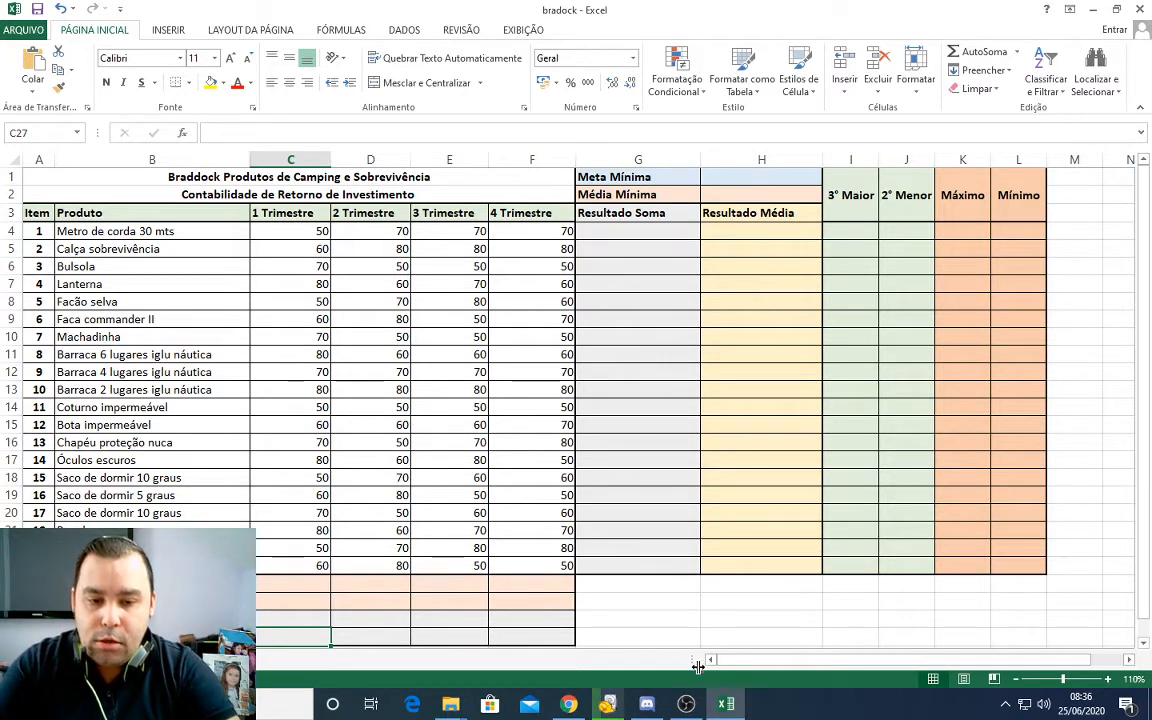
left_click(629, 586)
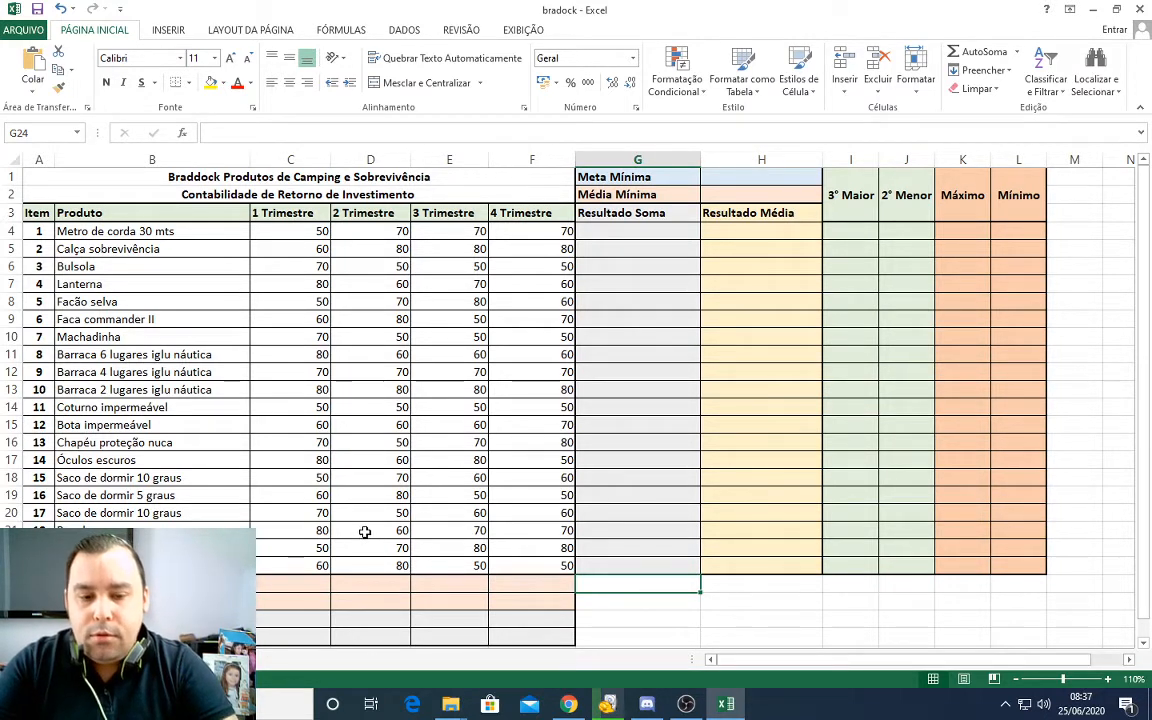
left_click(609, 425)
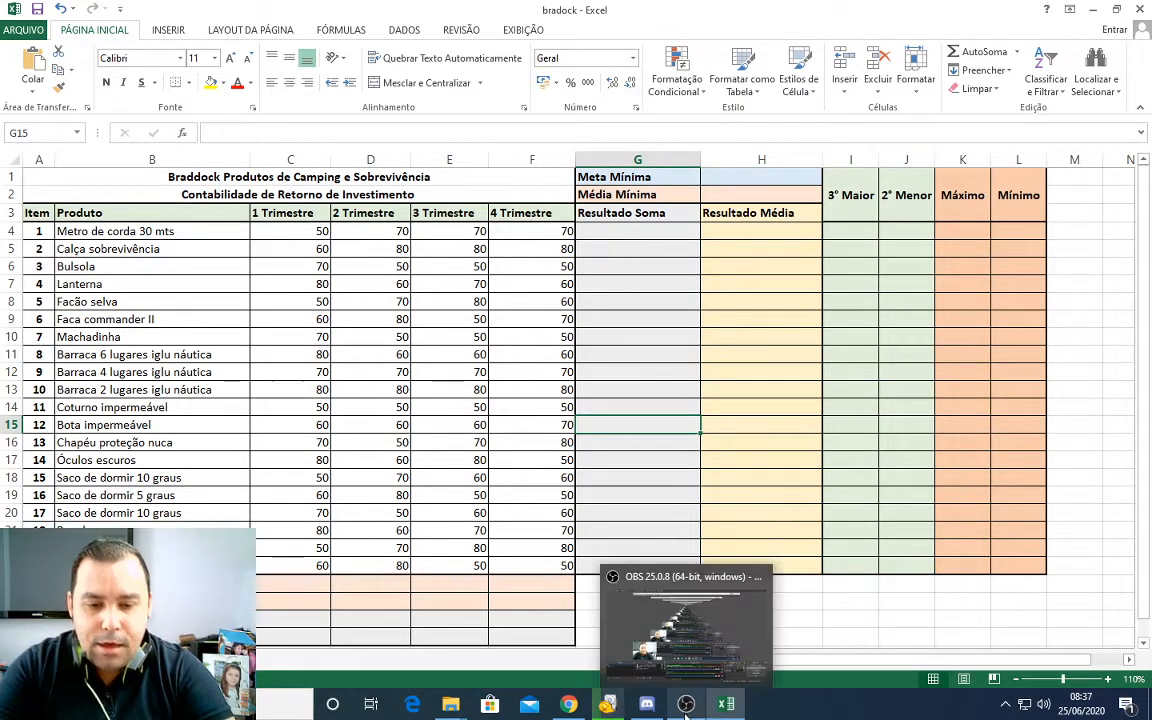
Step: Switch to Discord, check who is connected to the Geral voice channel, and return to the bradock workbook in Excel
mouse_move(648, 708)
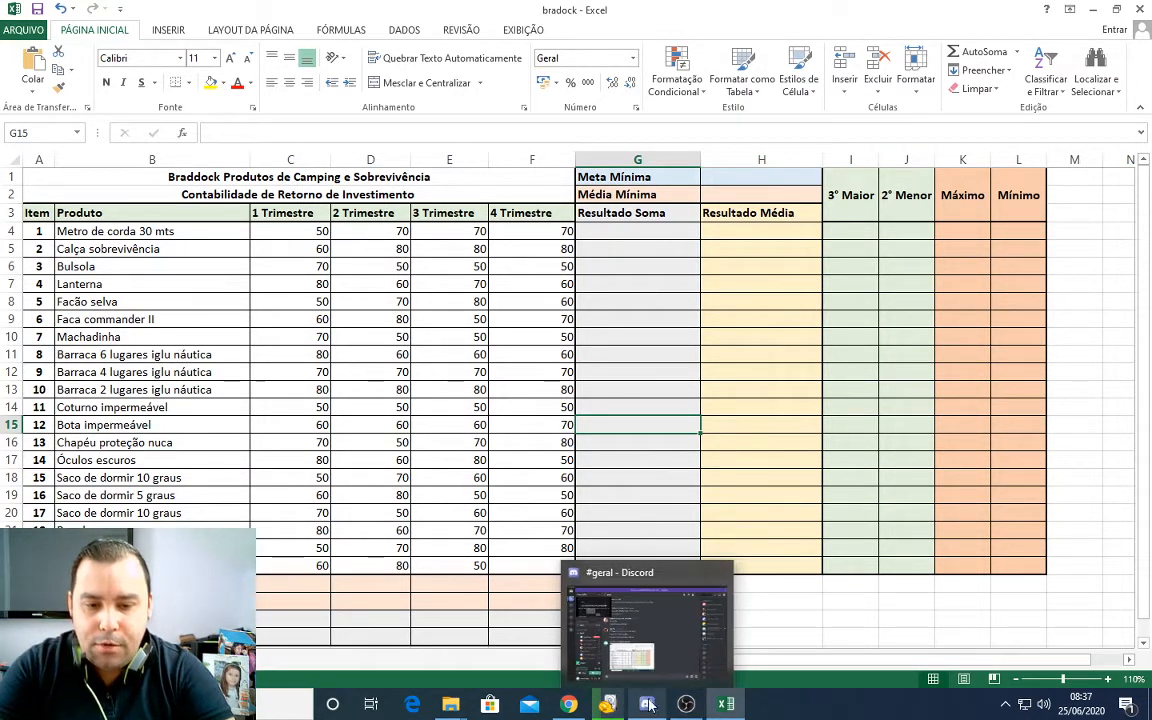
left_click(620, 319)
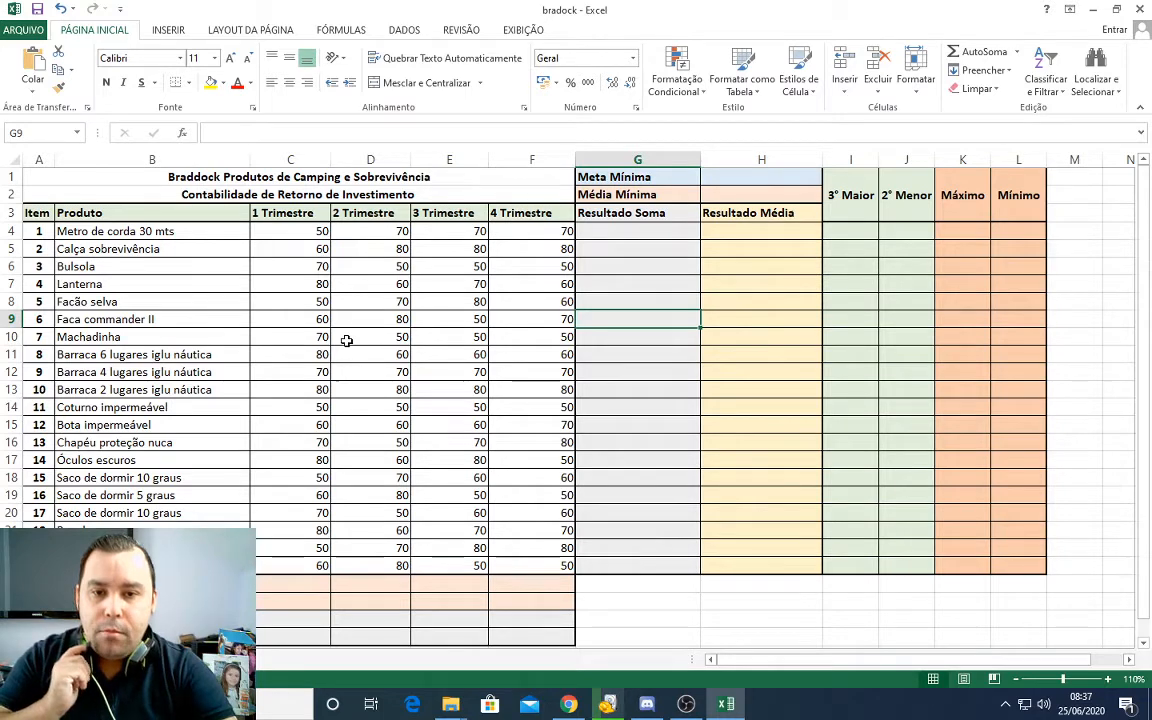
left_click(567, 706)
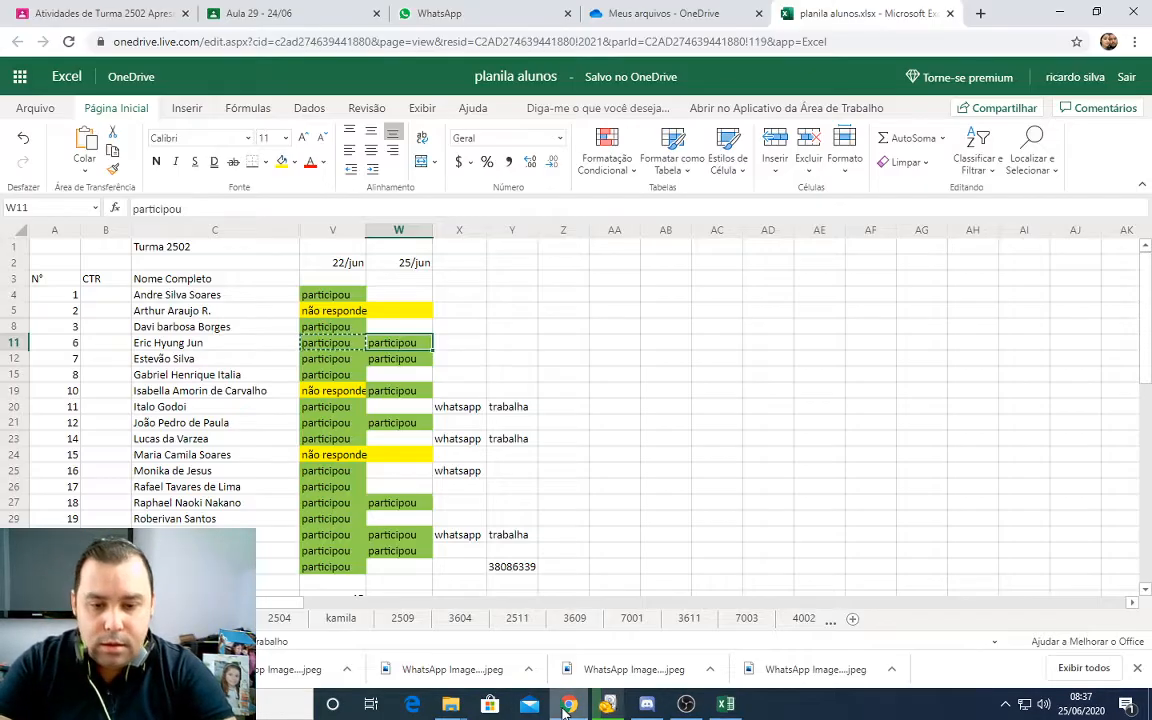
left_click(567, 706)
left_click(645, 706)
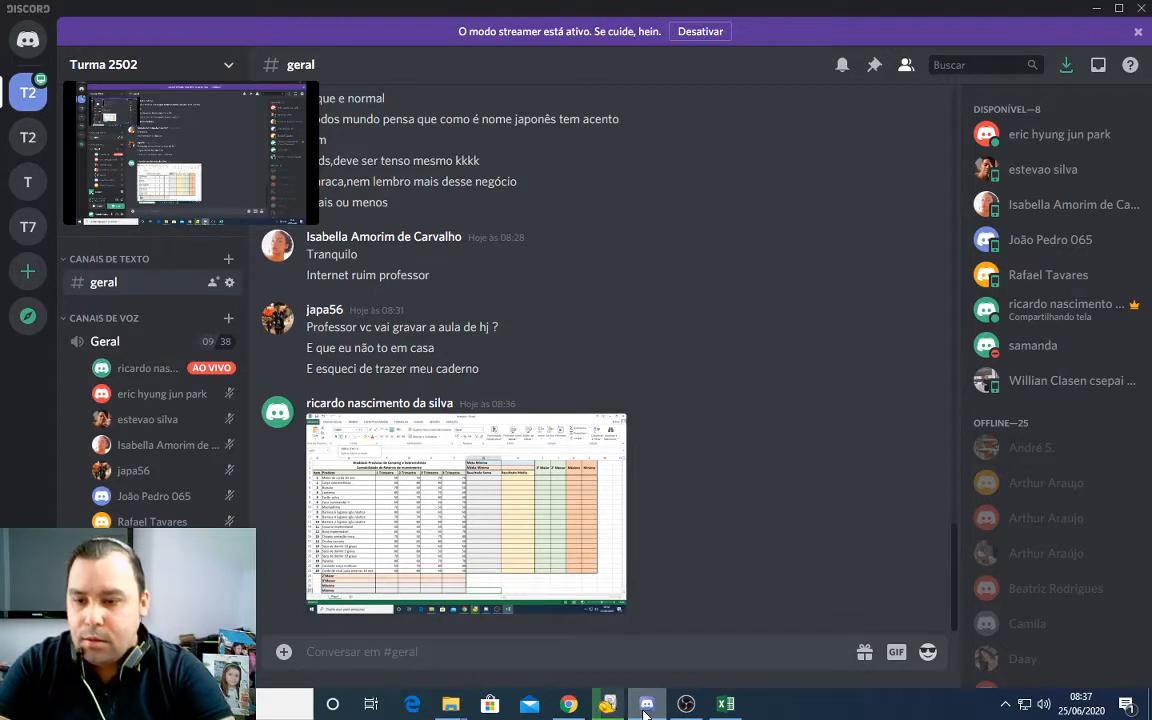
scroll(183, 510, "down", 2)
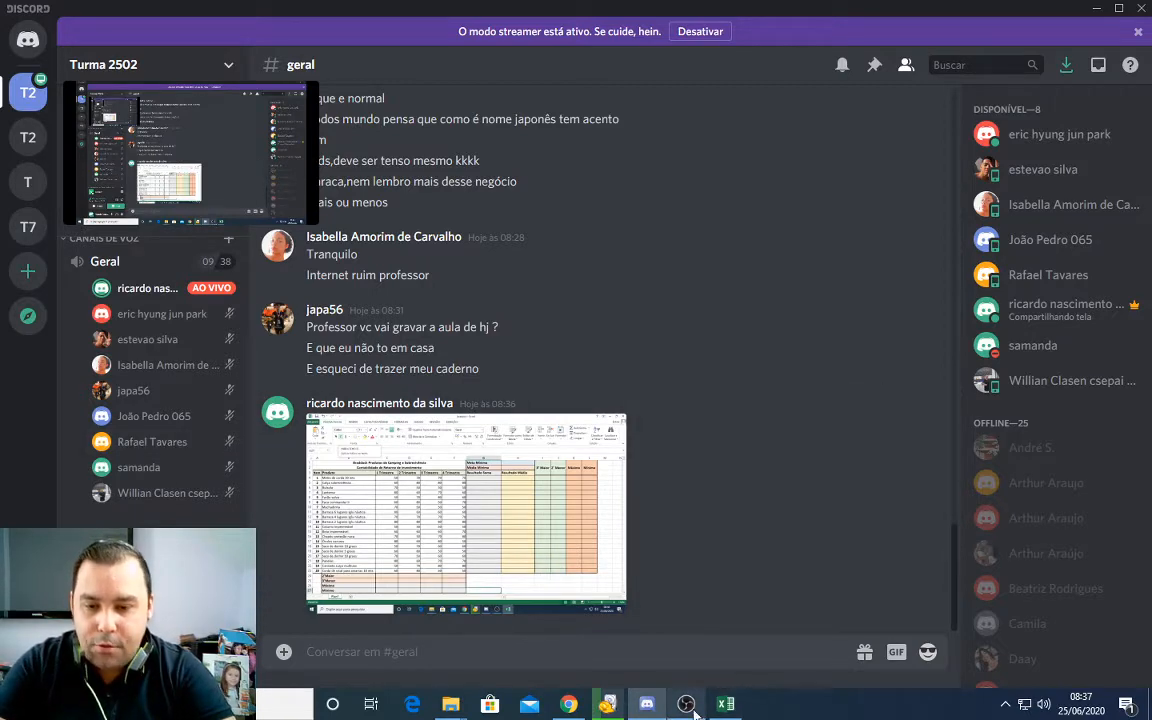
left_click(726, 704)
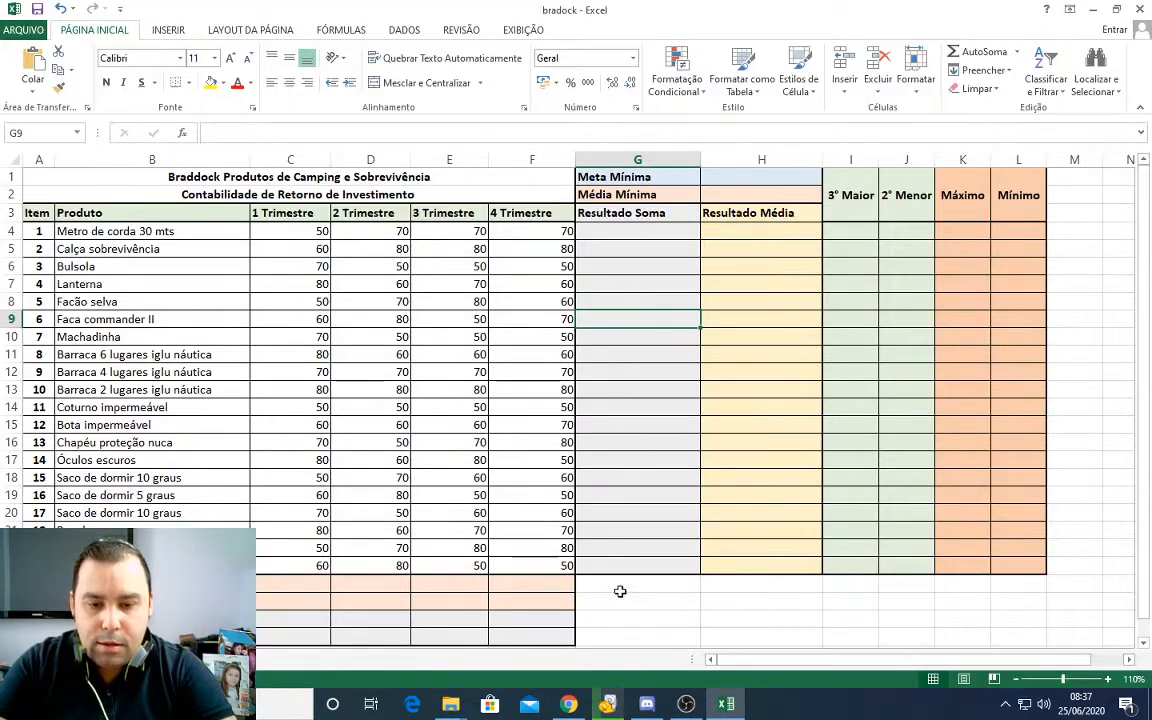
Step: Examine the row 3 headings one by one, from Item and Produto through the four Trimestre columns to Resultado Média
left_click(612, 228)
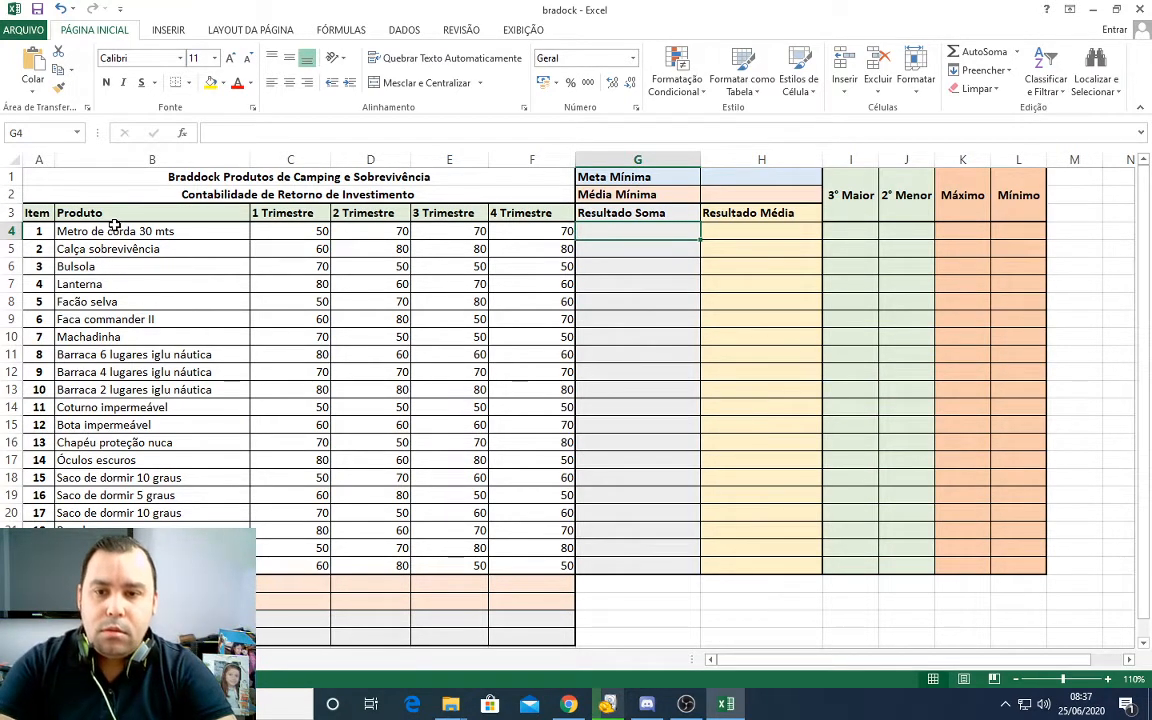
left_click_drag(33, 213, 543, 249)
left_click(530, 302)
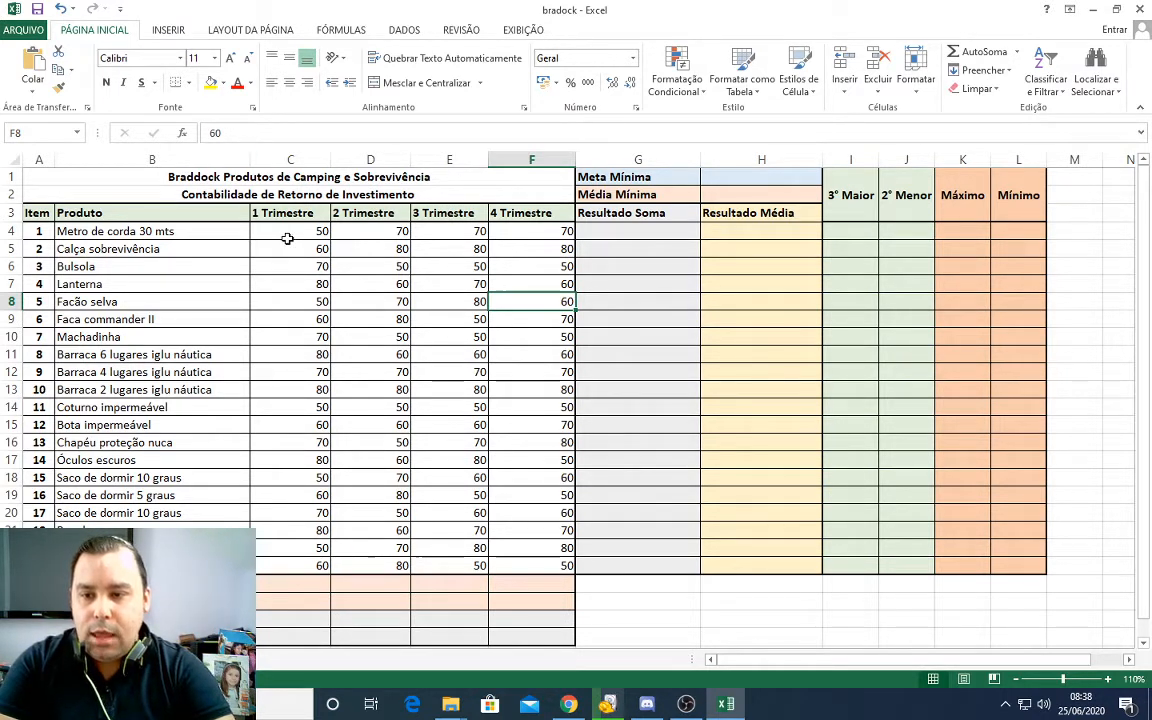
left_click(188, 215)
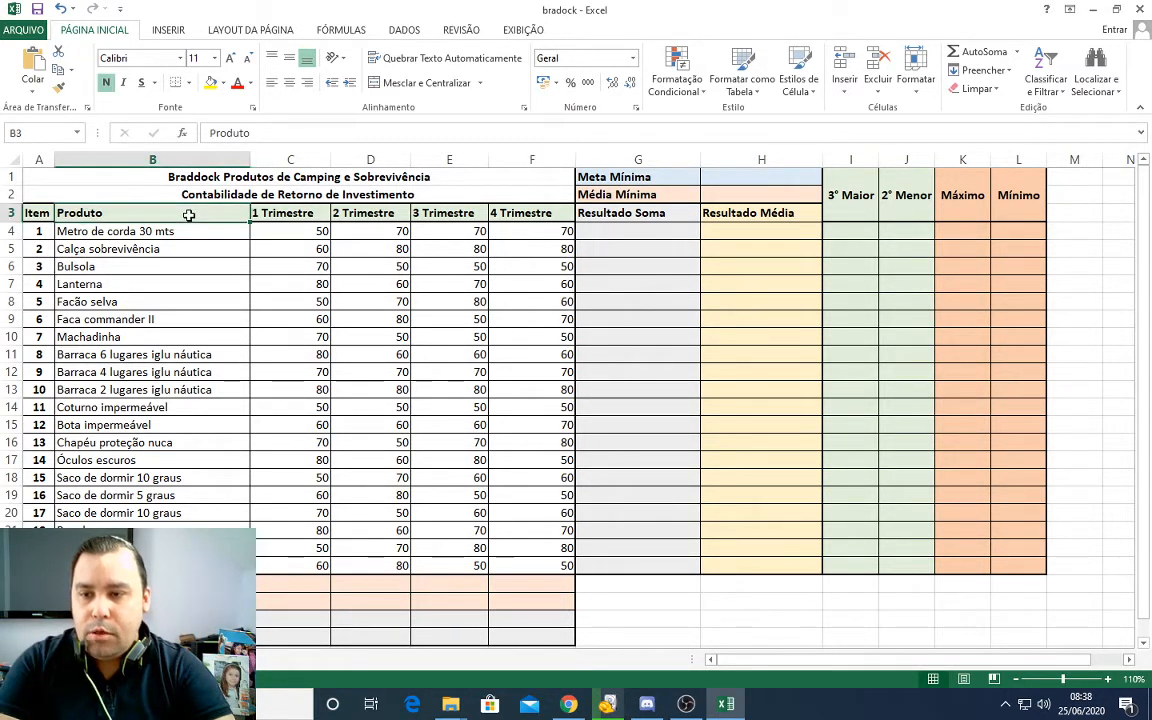
left_click(28, 213)
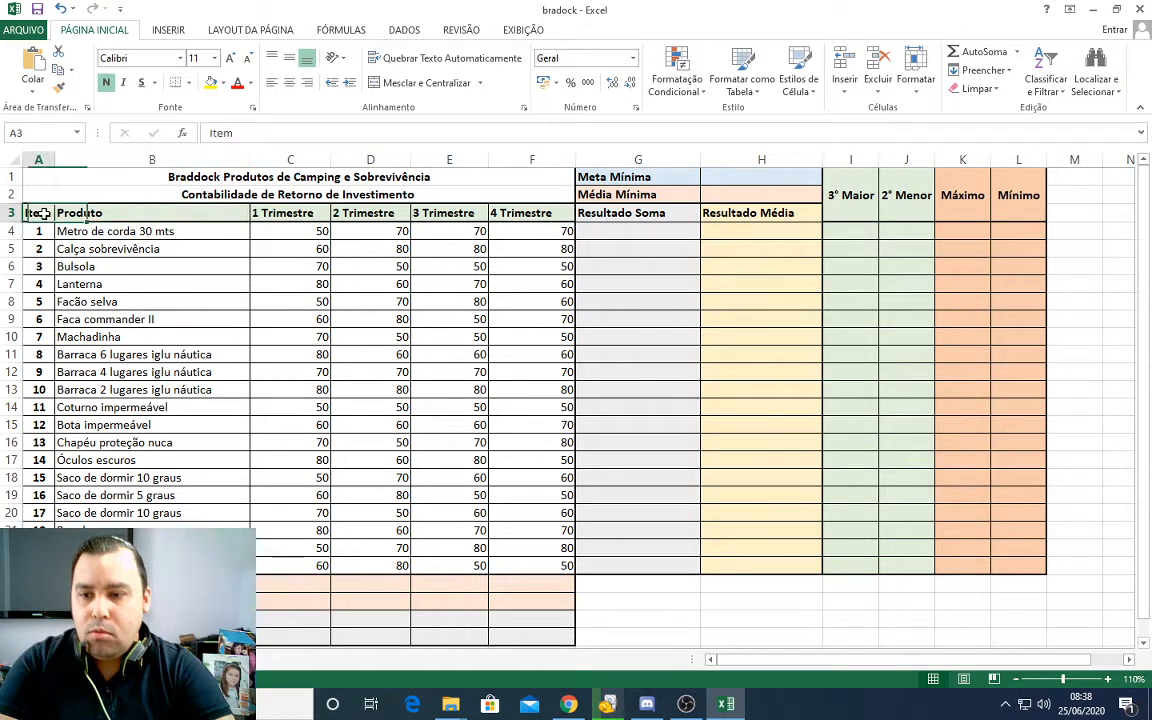
left_click(285, 213)
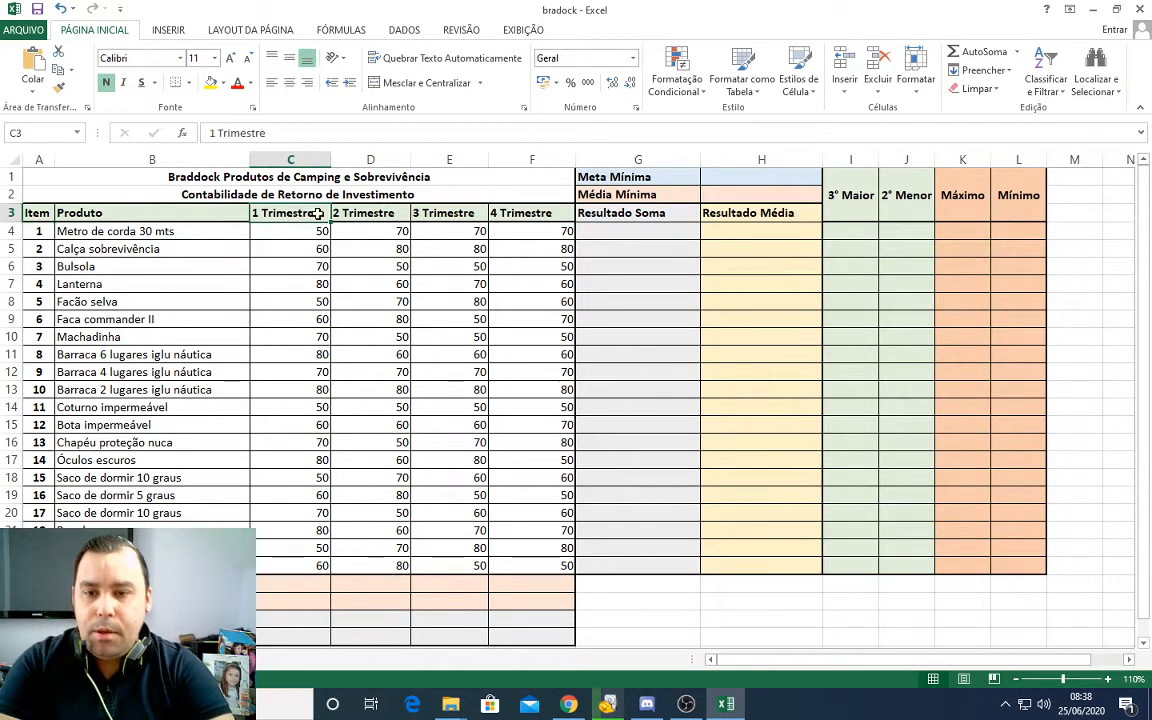
left_click(372, 213)
left_click(445, 213)
left_click(530, 213)
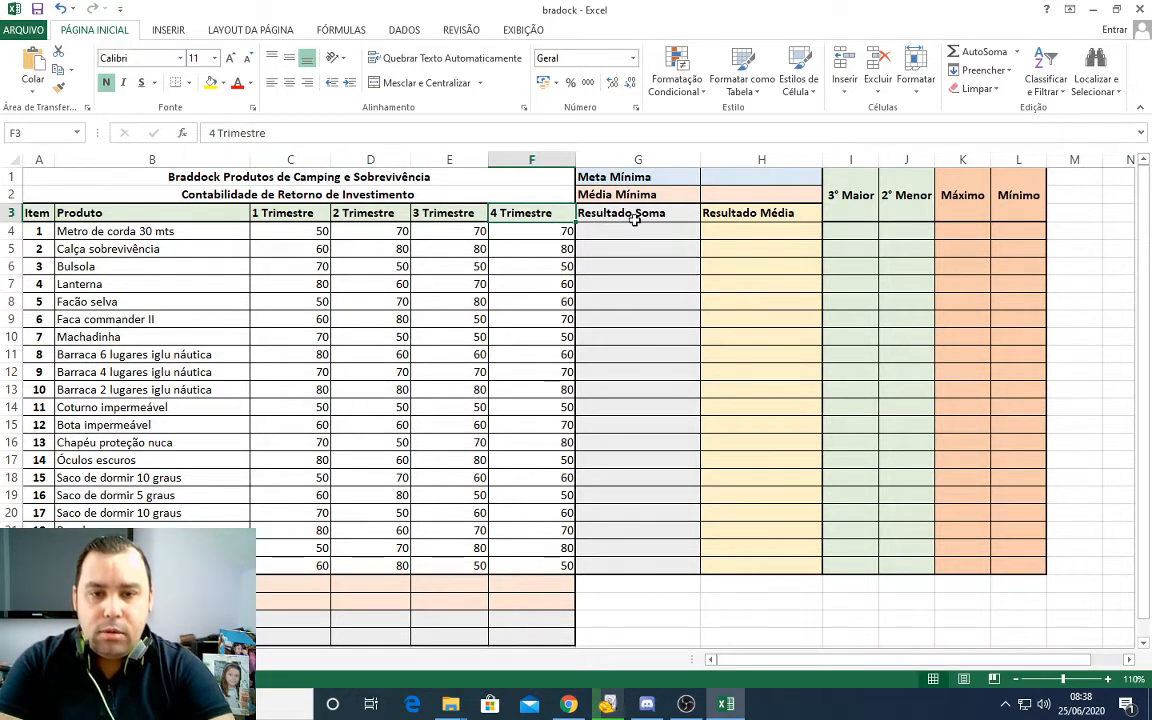
left_click(636, 217)
left_click(762, 218)
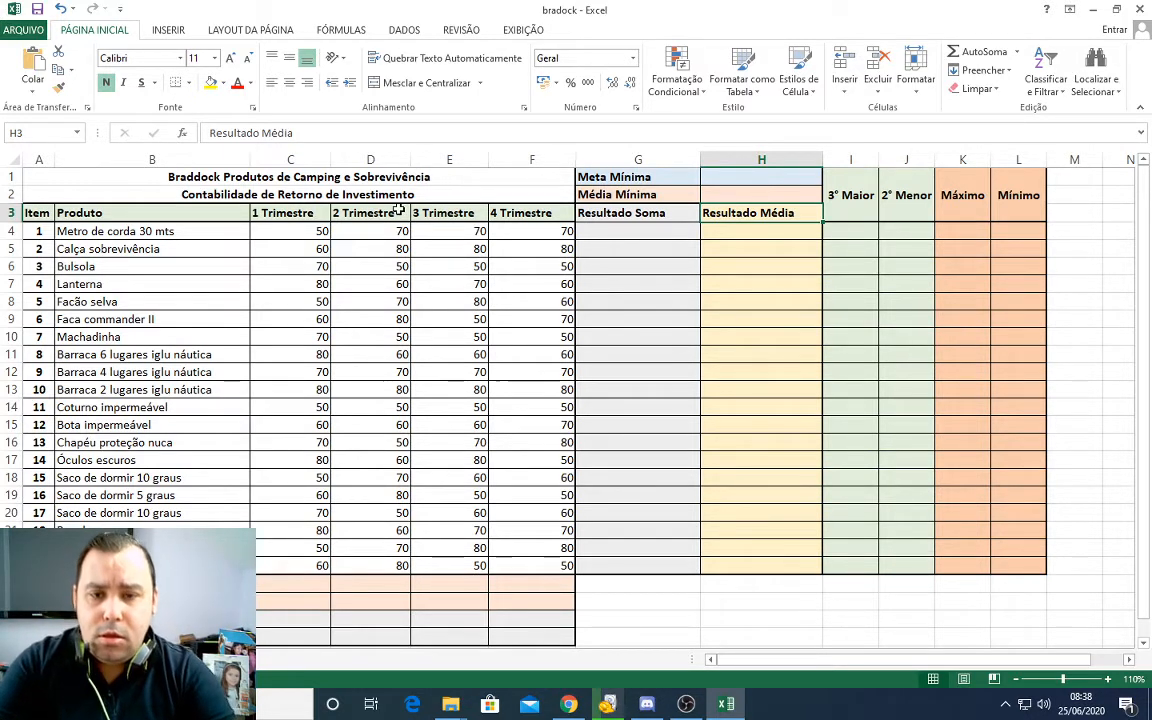
left_click(100, 248)
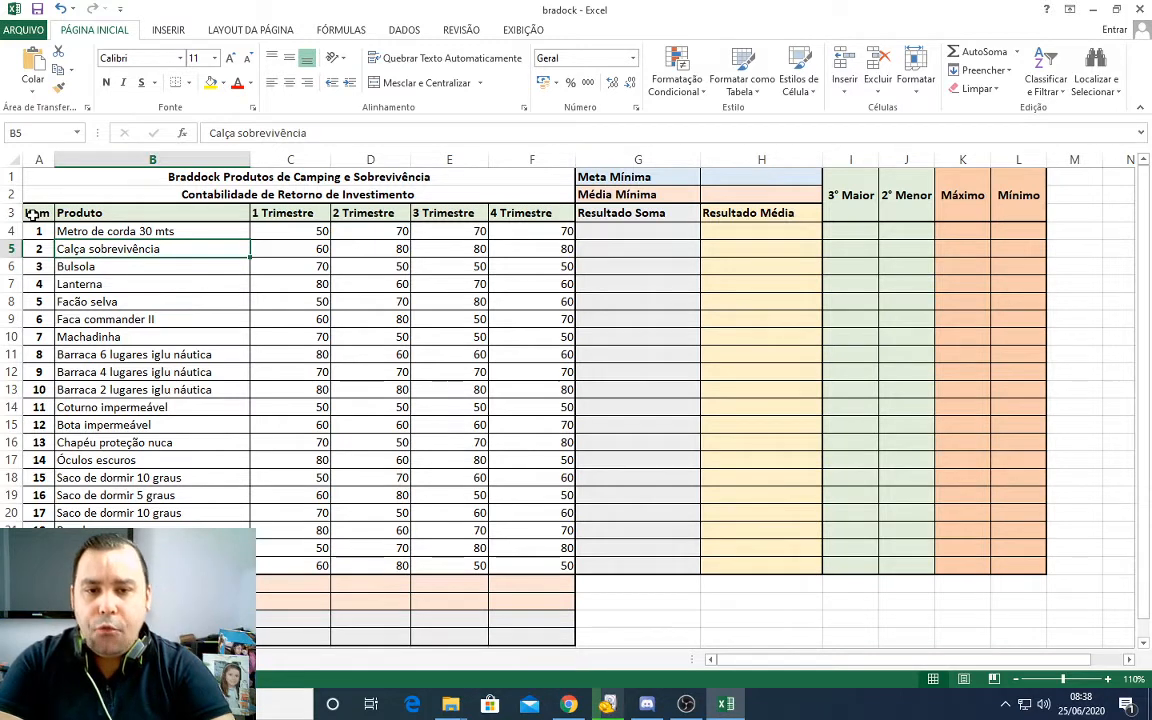
Step: Turn on filtering for the header row A3:H3, from Item to Resultado Média
left_click_drag(33, 213, 752, 212)
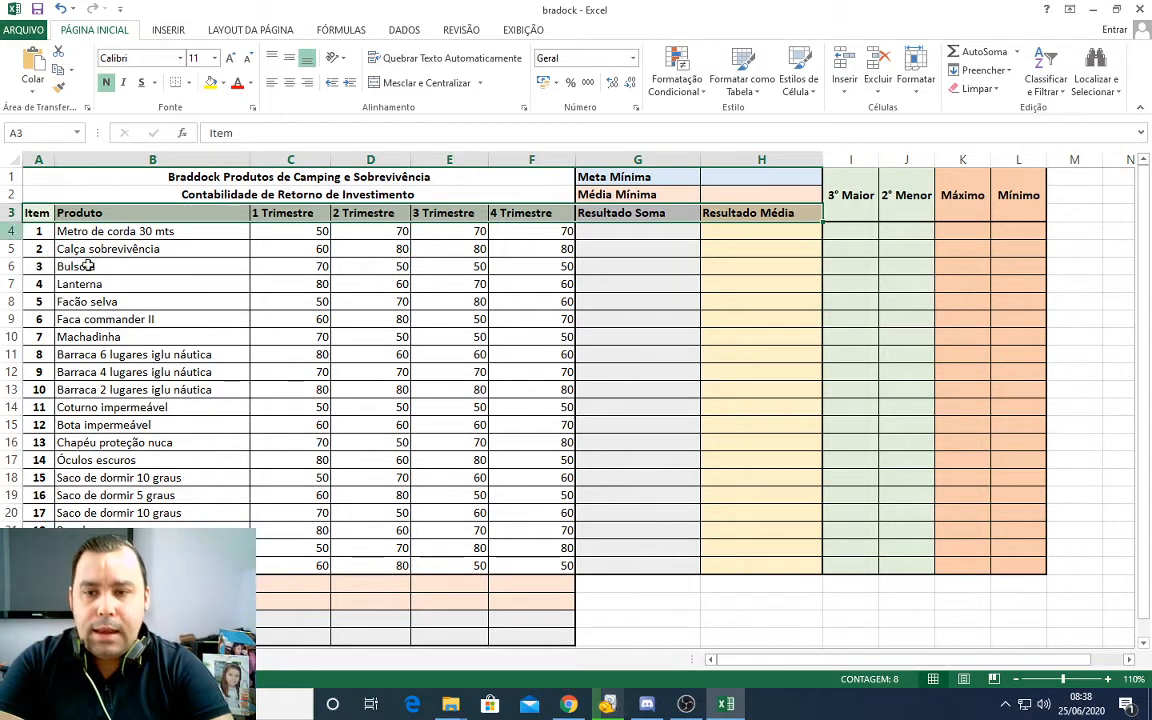
left_click(125, 215)
left_click_drag(33, 212, 752, 212)
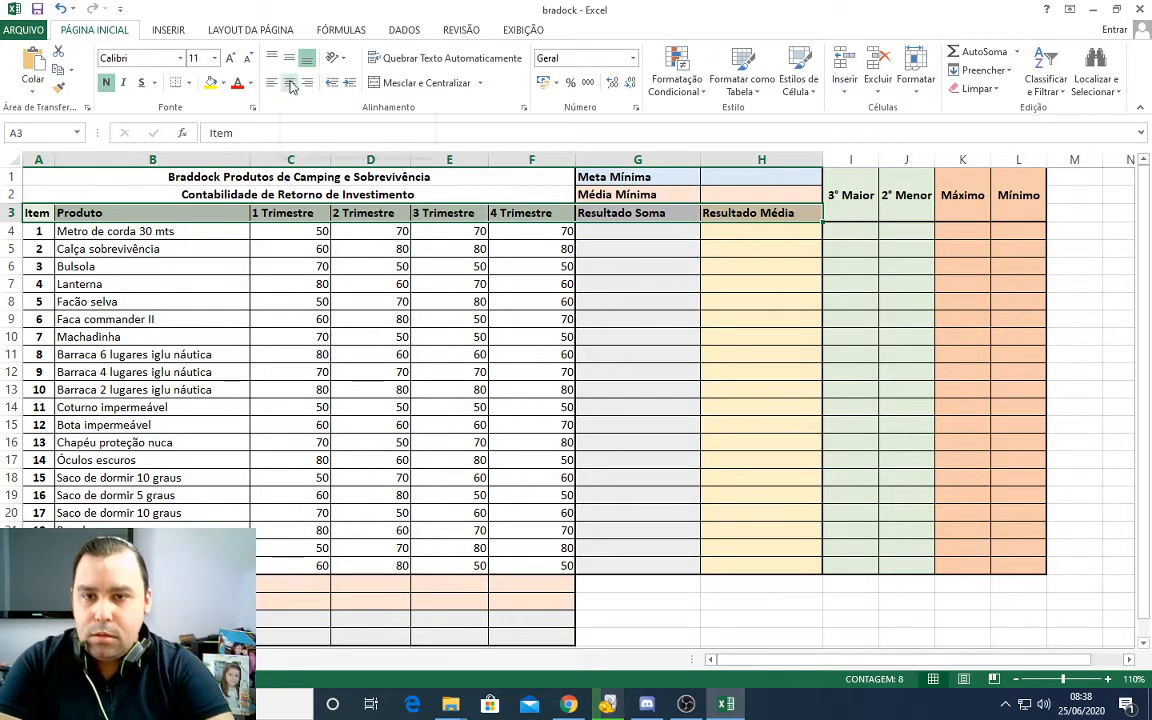
left_click(405, 30)
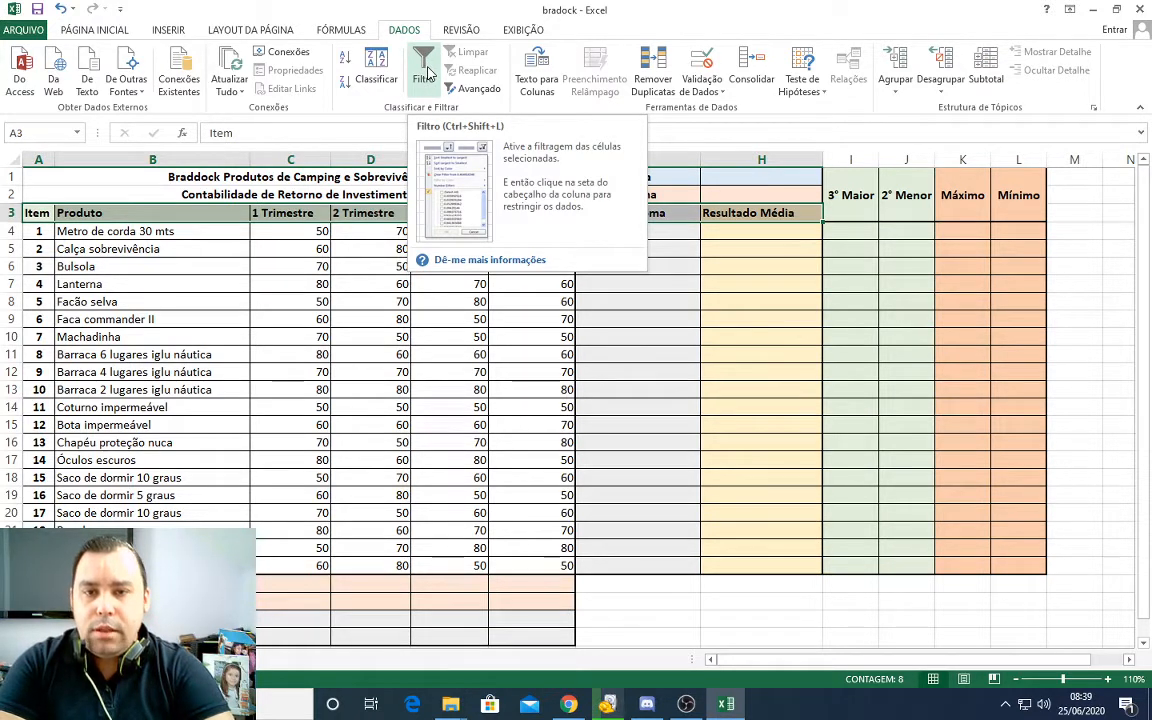
left_click(425, 72)
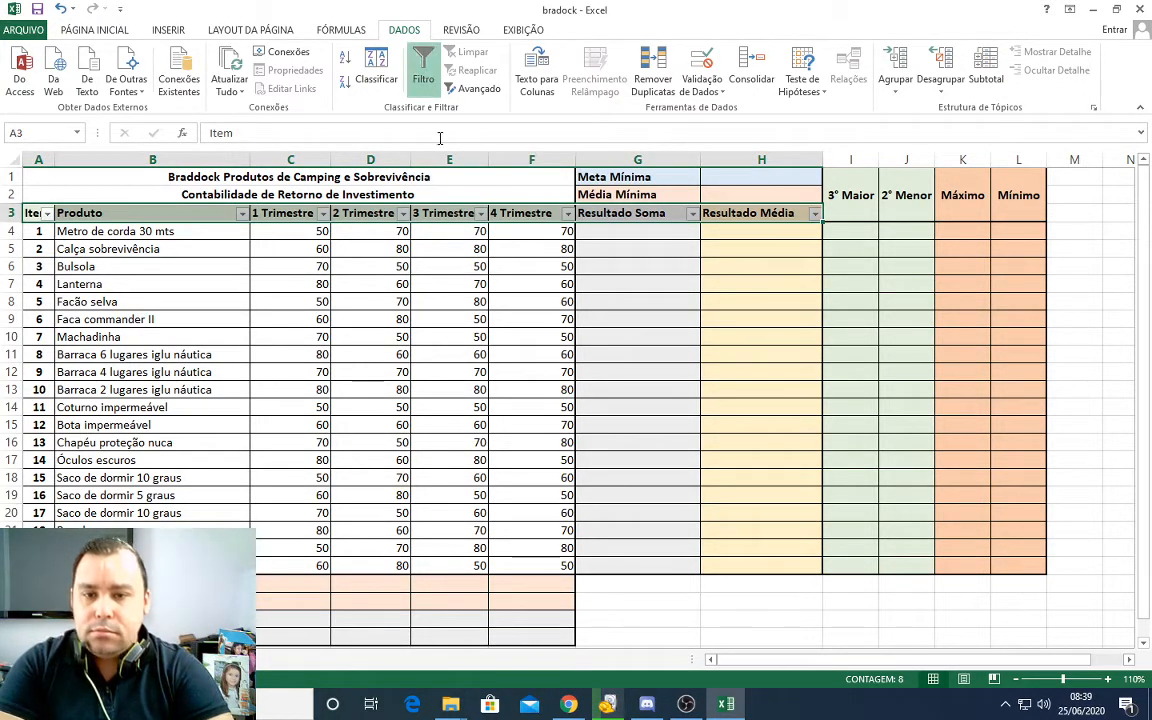
left_click(516, 286)
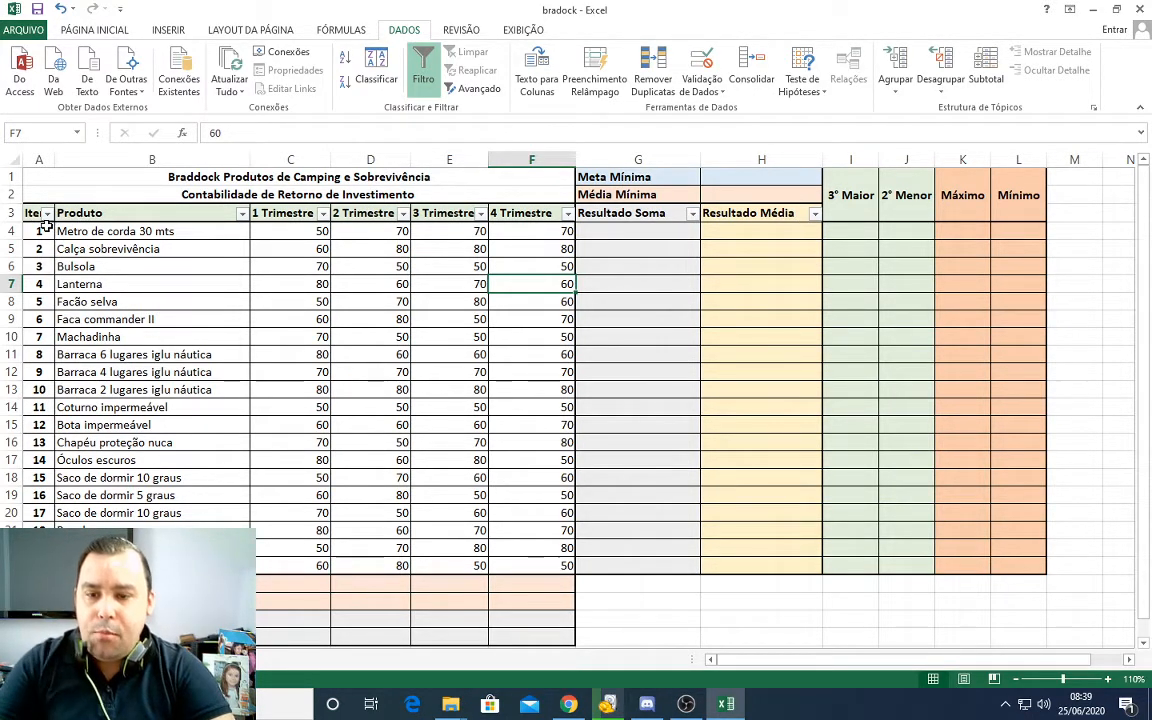
Step: Examine the sorting, colour-filter and number-filter options and the value list offered for the 1 Trimestre column
scroll(46, 227, "up", 13)
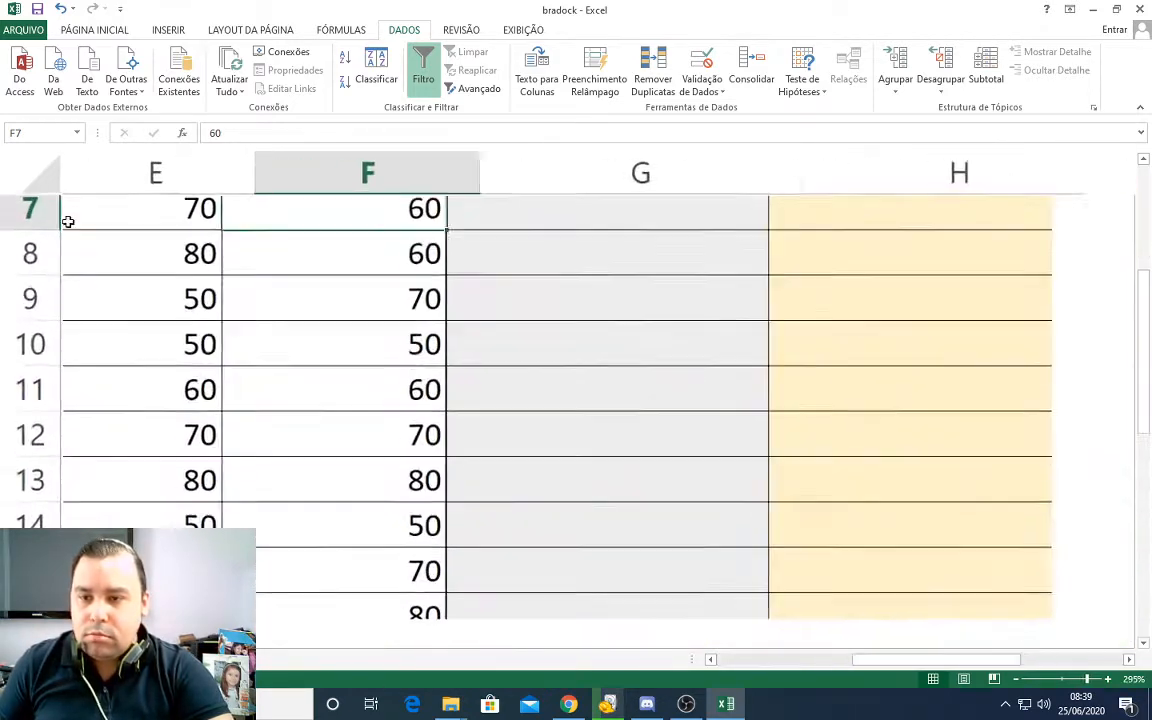
scroll(231, 331, "up", 5)
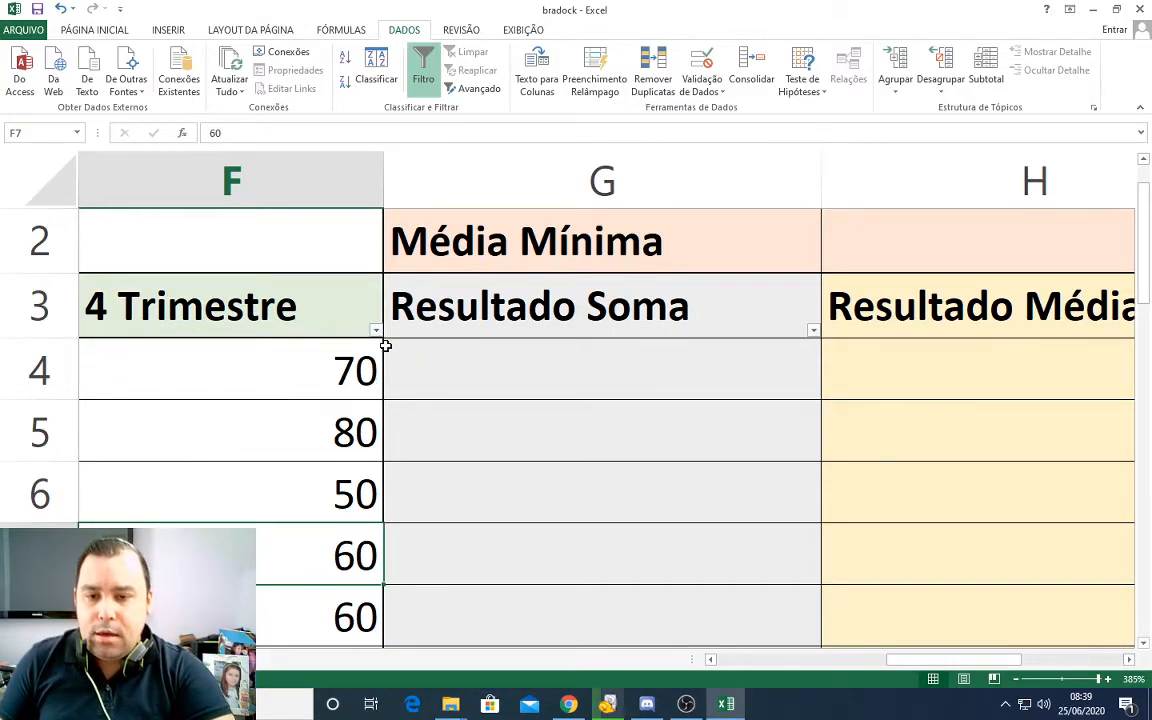
scroll(385, 345, "down", 15)
scroll(385, 345, "down", 3)
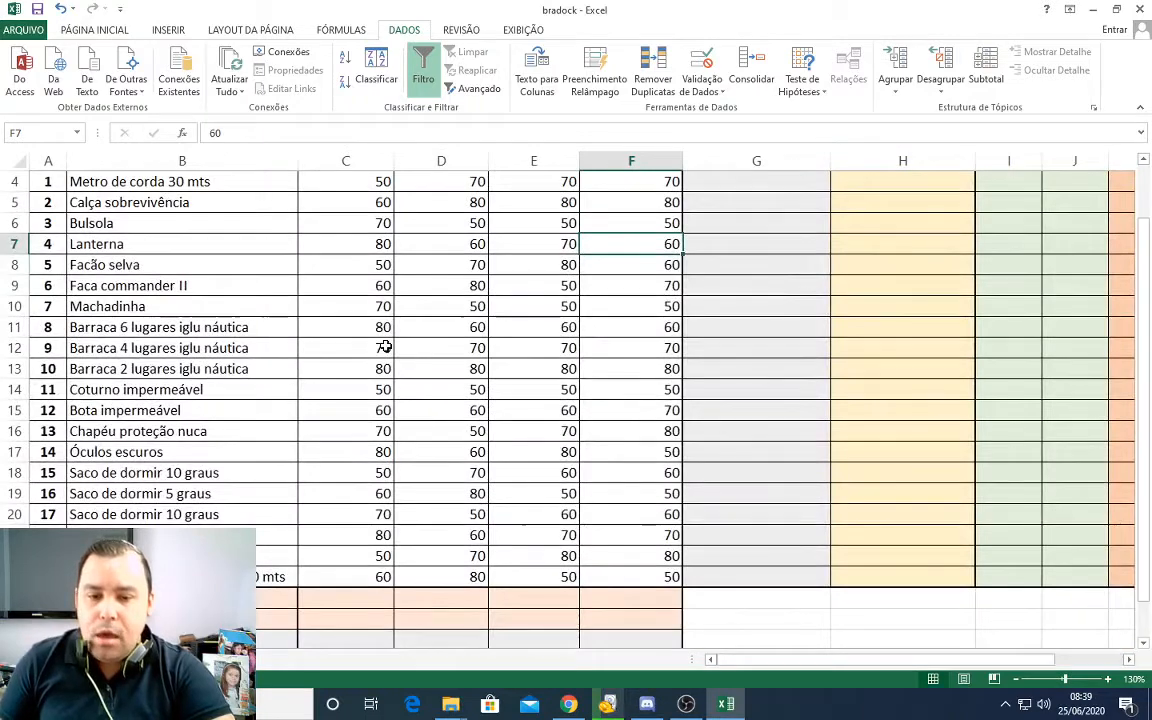
scroll(385, 345, "up", 1)
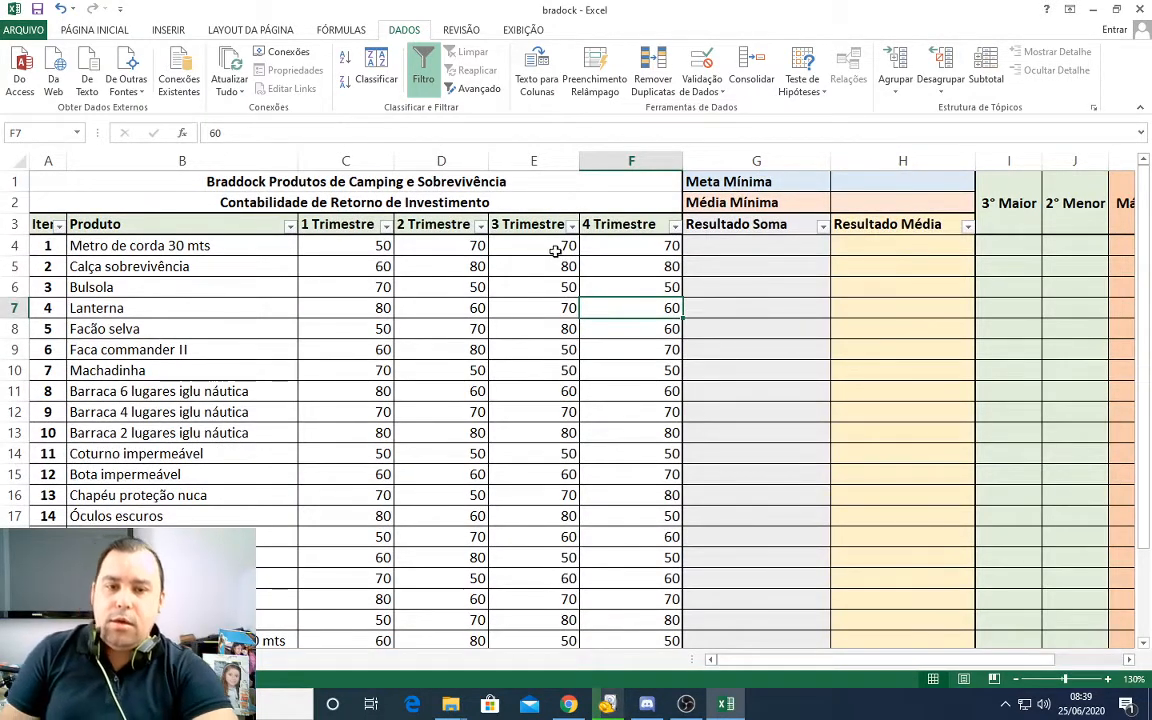
left_click(385, 226)
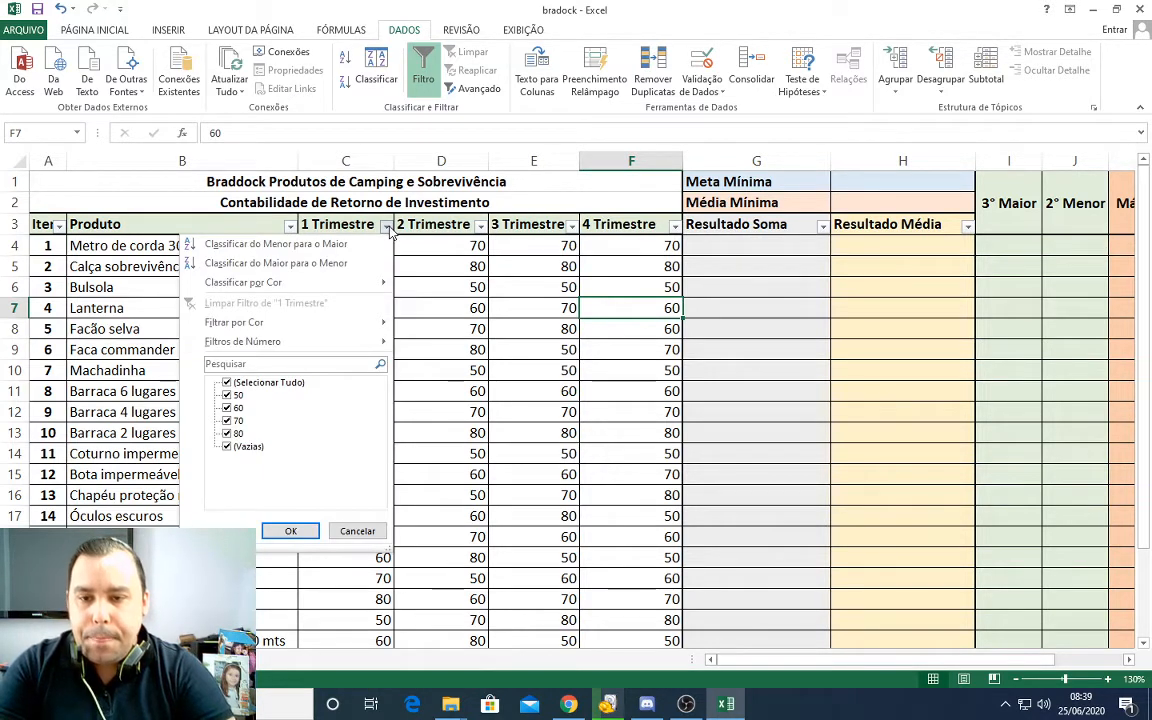
left_click(385, 226)
left_click(385, 226)
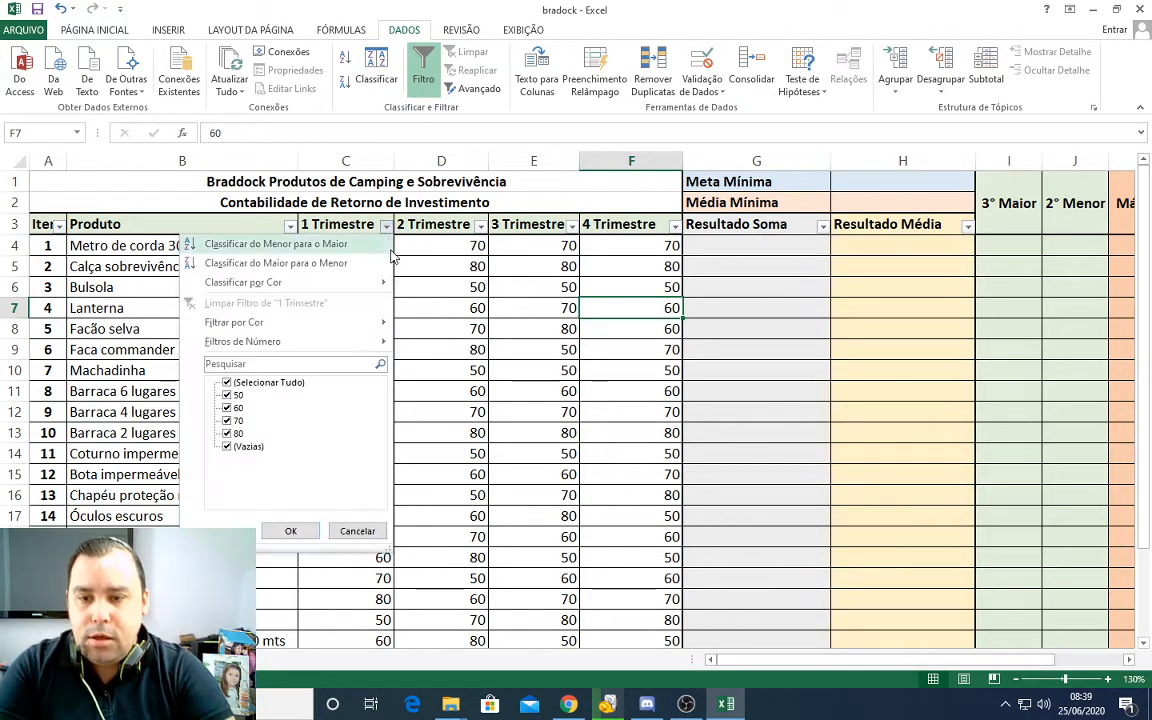
mouse_move(262, 324)
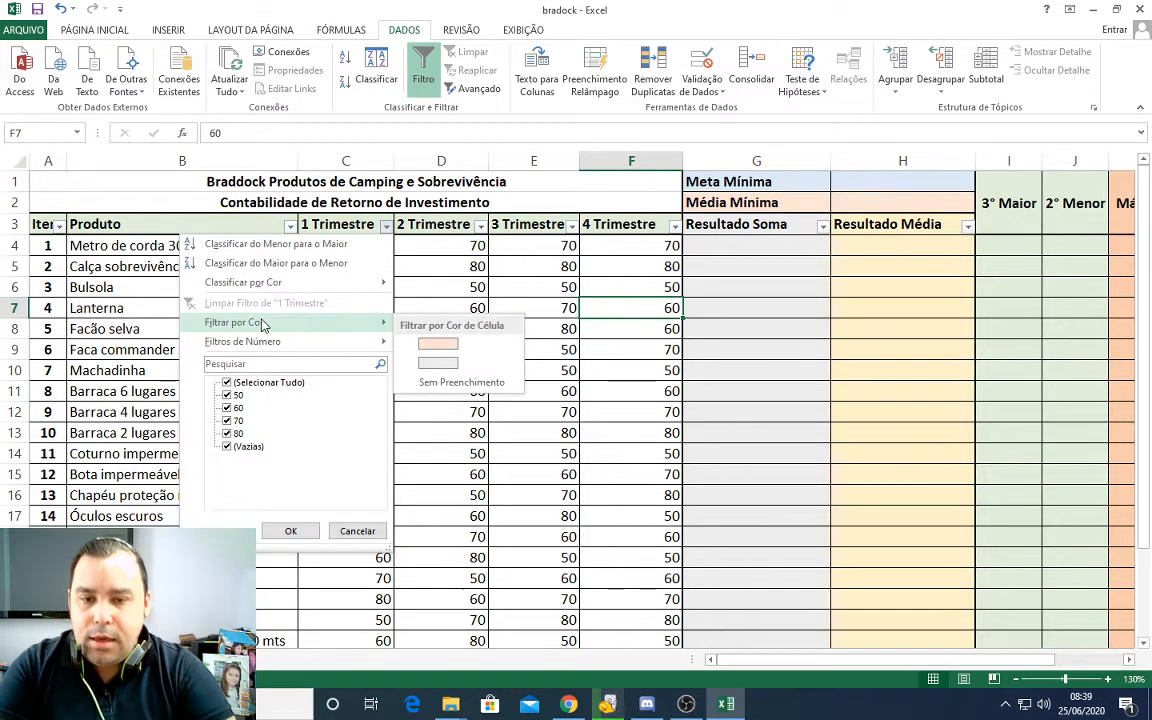
mouse_move(267, 346)
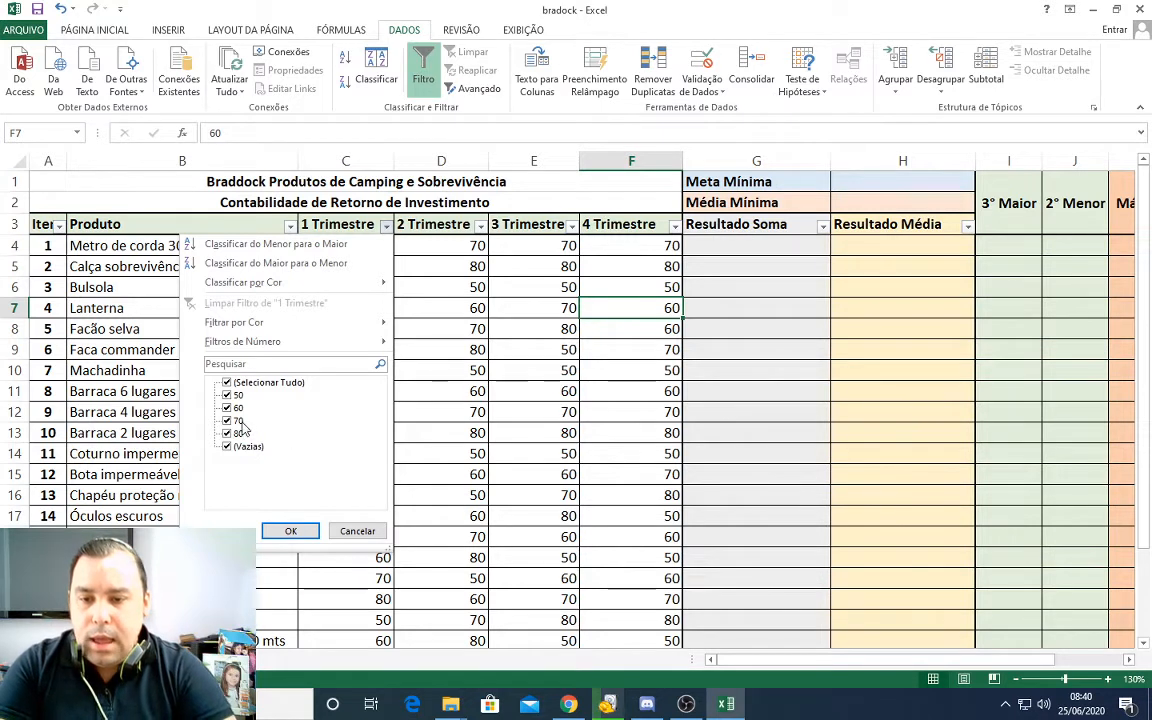
Step: Filter the 1 Trimestre column to only the value 50 and select the remaining values in that column
left_click(228, 383)
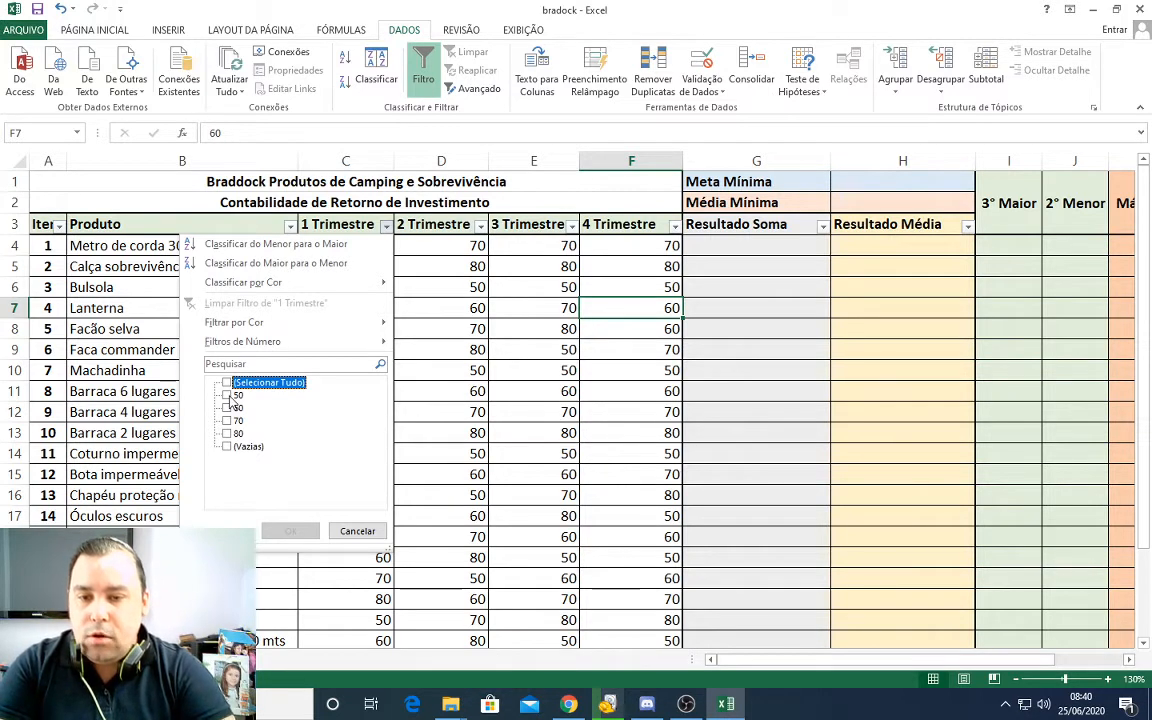
left_click(228, 396)
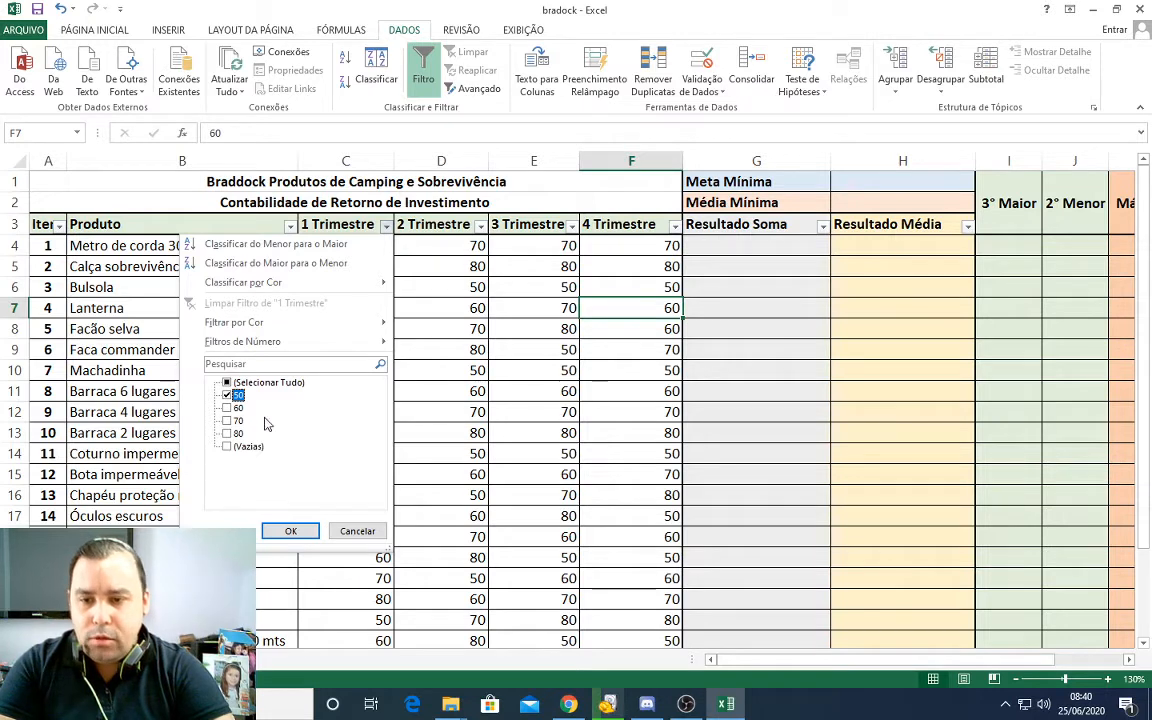
left_click(291, 531)
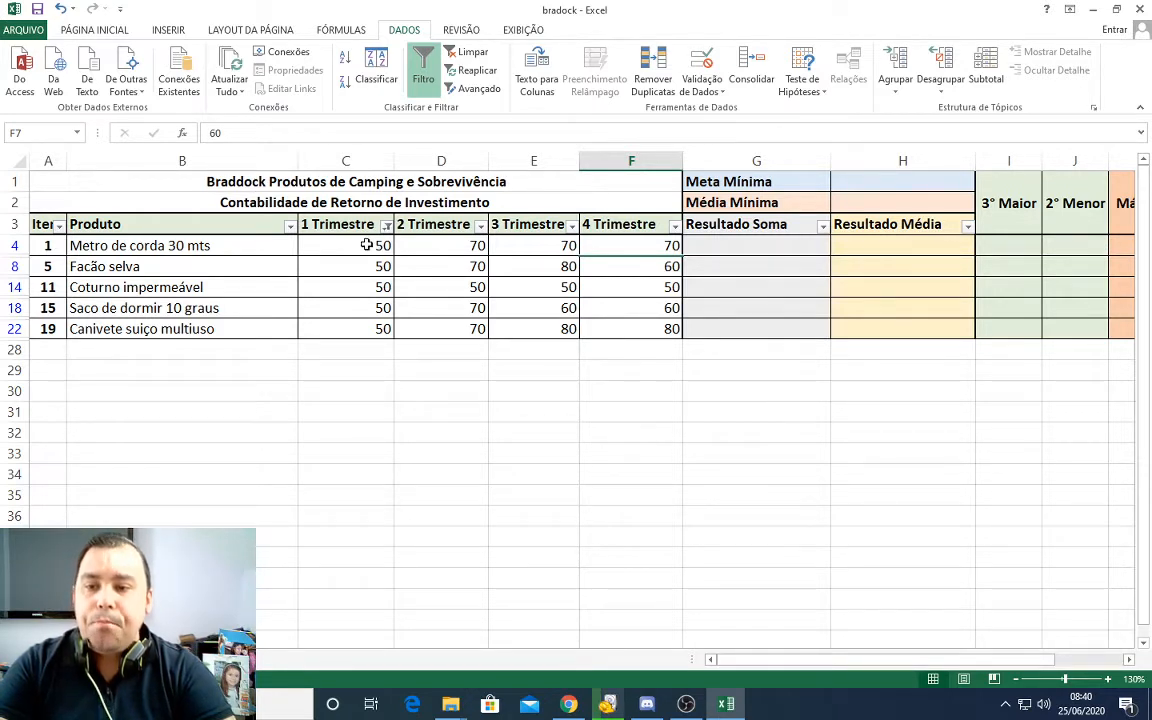
left_click_drag(367, 245, 362, 328)
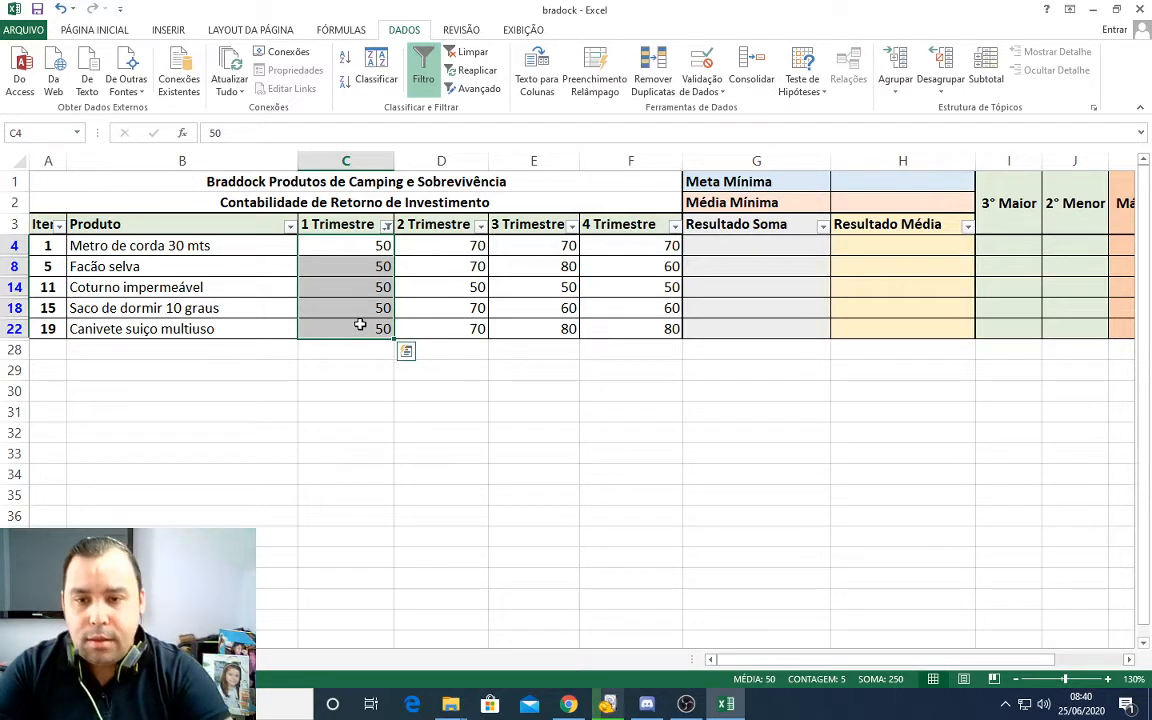
Step: Switch the 1 Trimestre filter to only the value 60 and deselect the filtered values
left_click(386, 225)
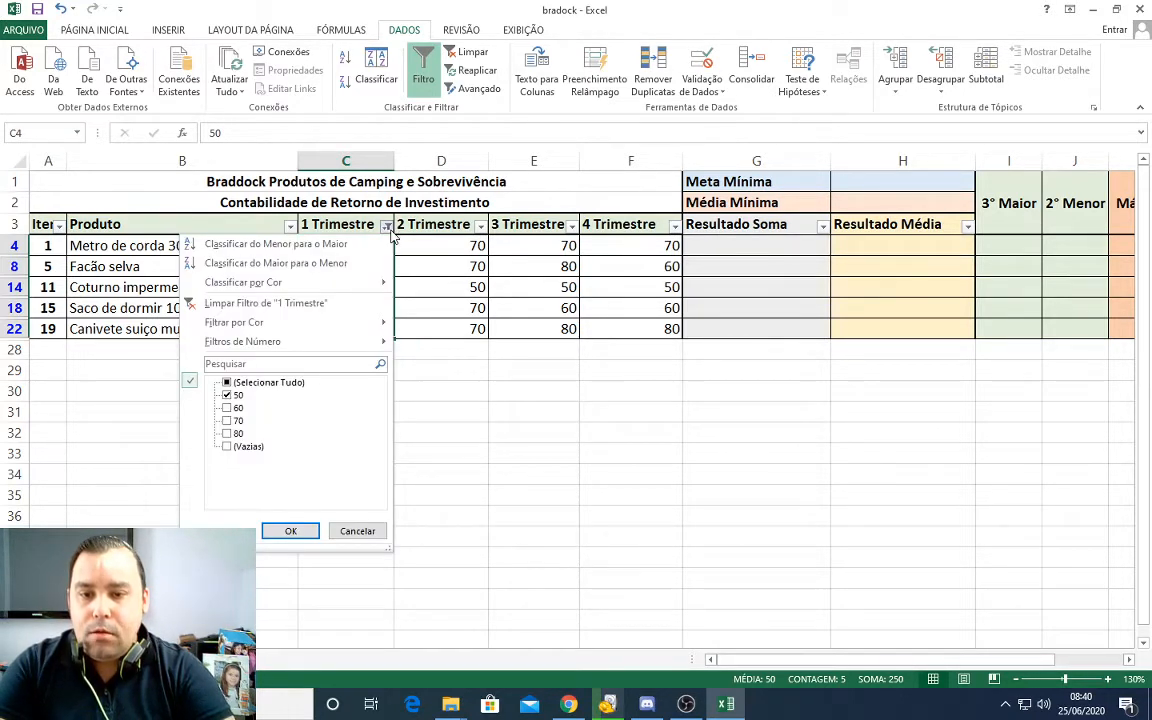
left_click(227, 396)
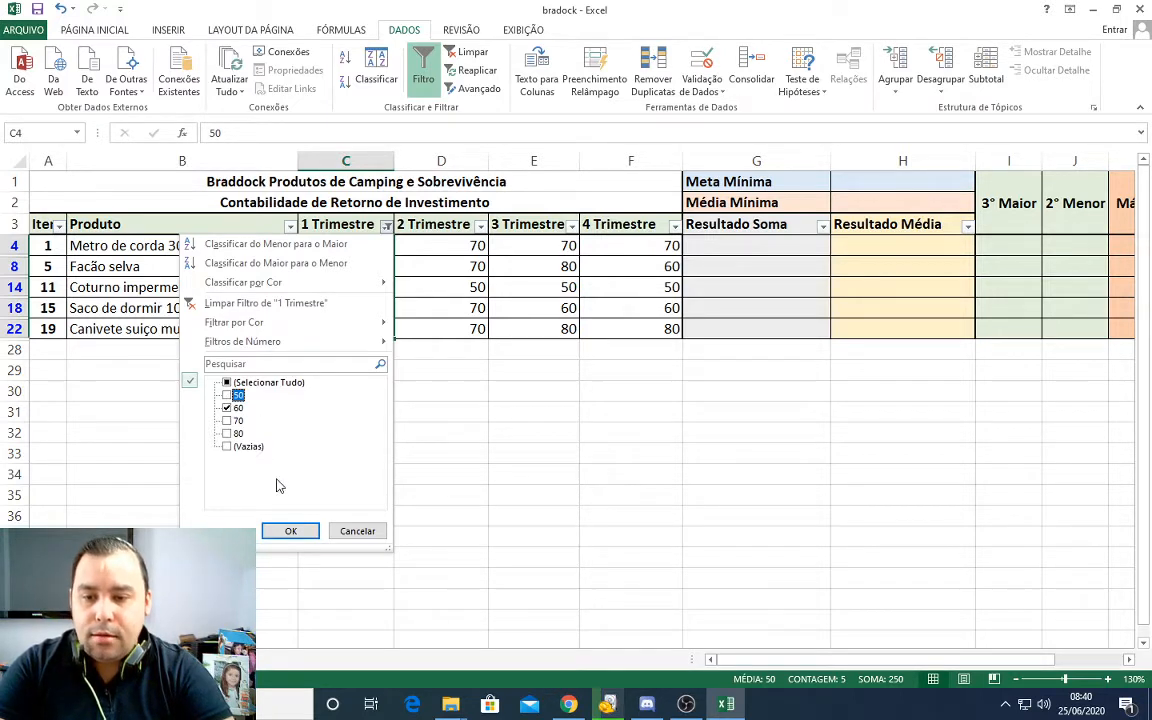
left_click(290, 531)
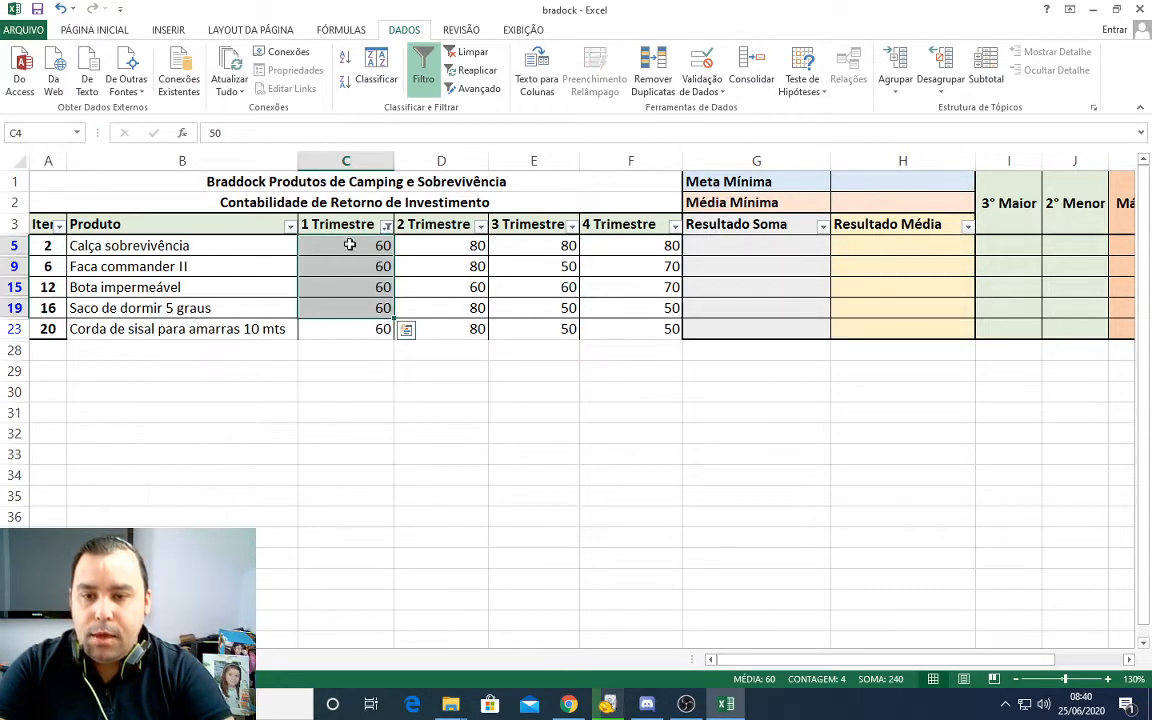
left_click(372, 344)
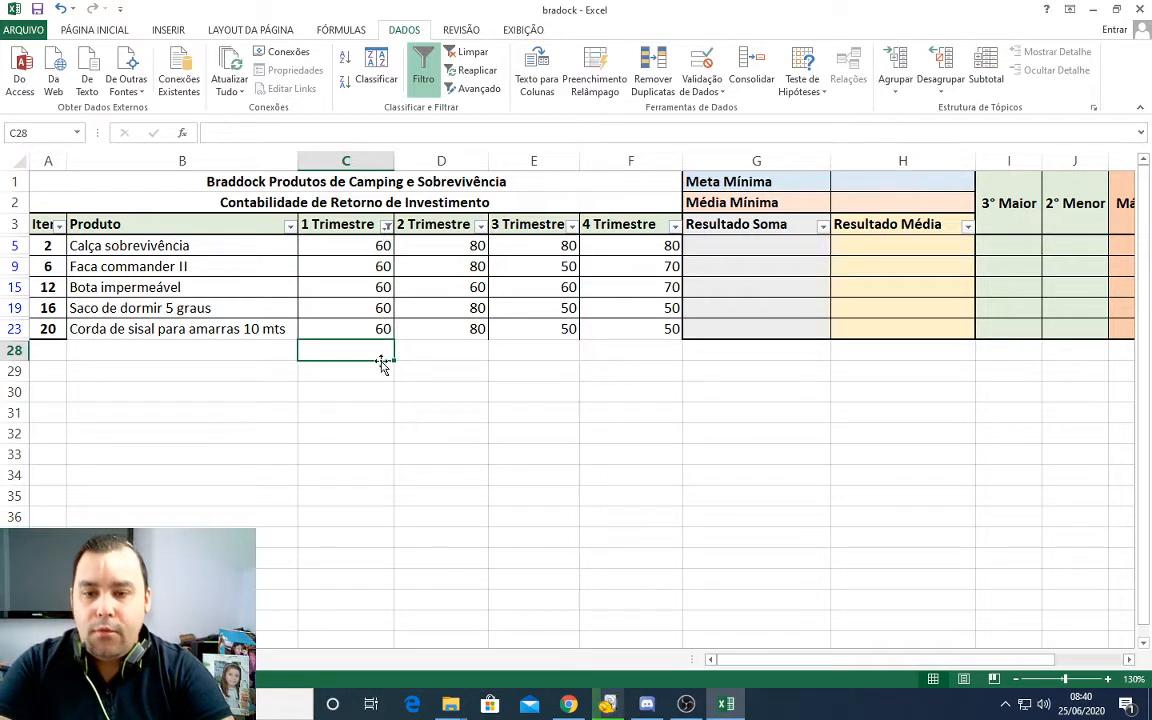
Step: Change the 1 Trimestre filter so that only rows with the value 70 are shown
left_click(386, 226)
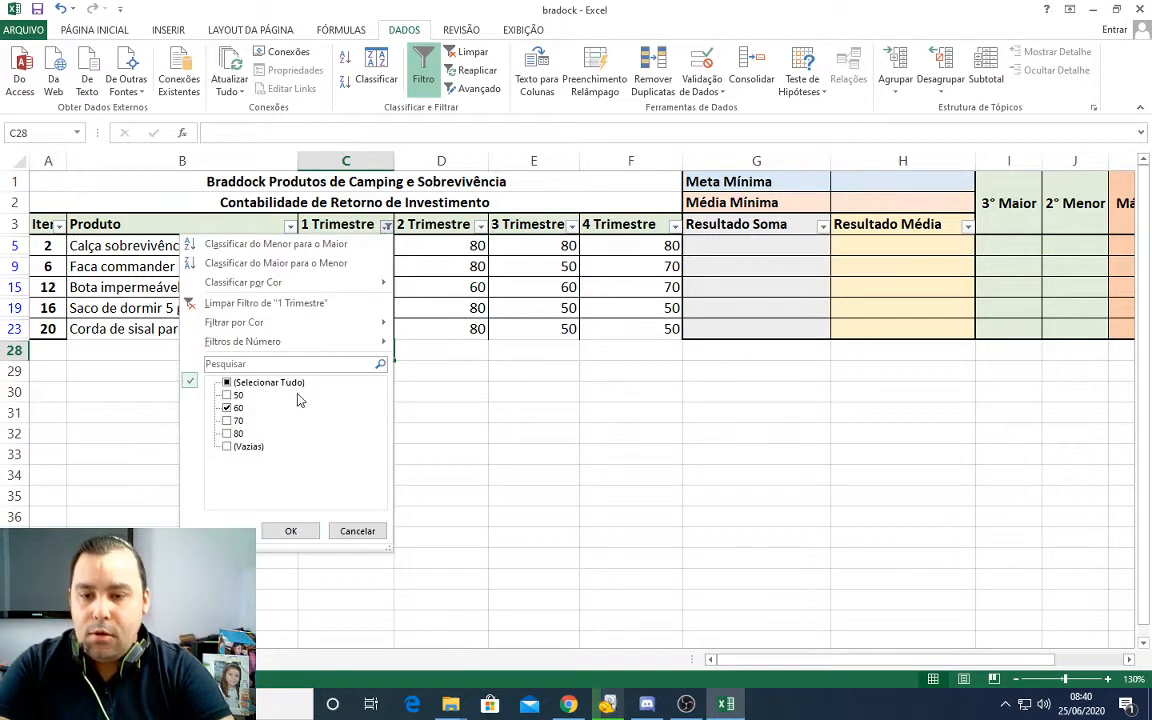
left_click(228, 420)
left_click(228, 407)
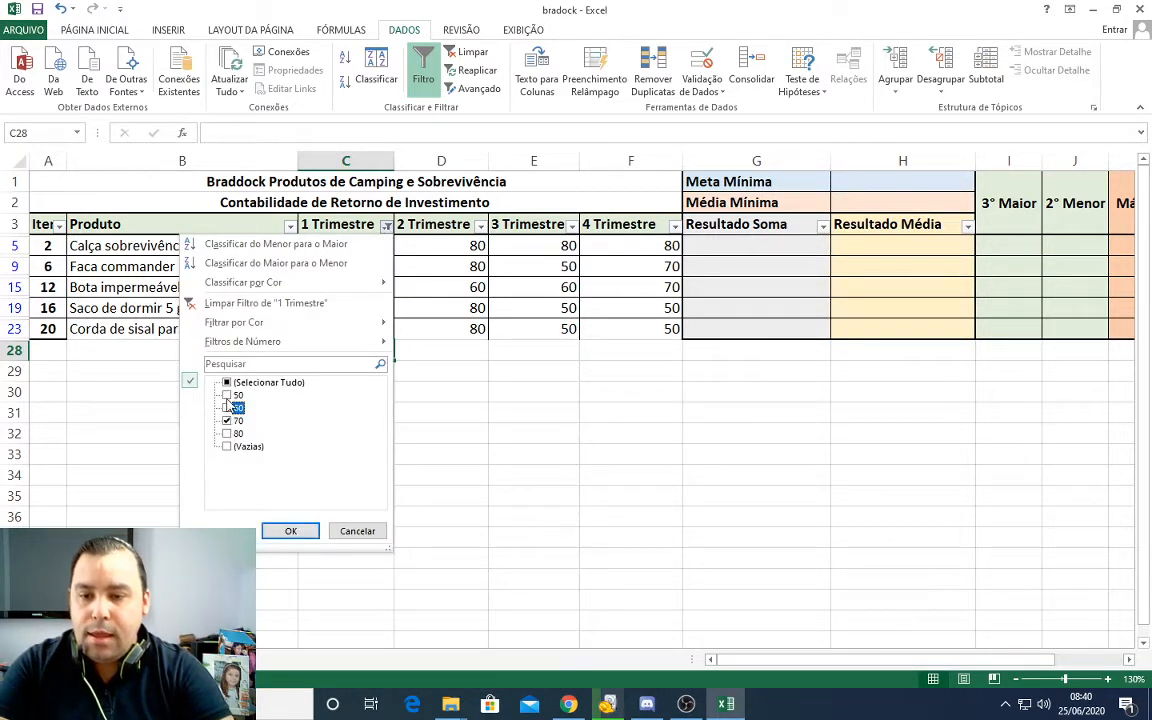
left_click(291, 530)
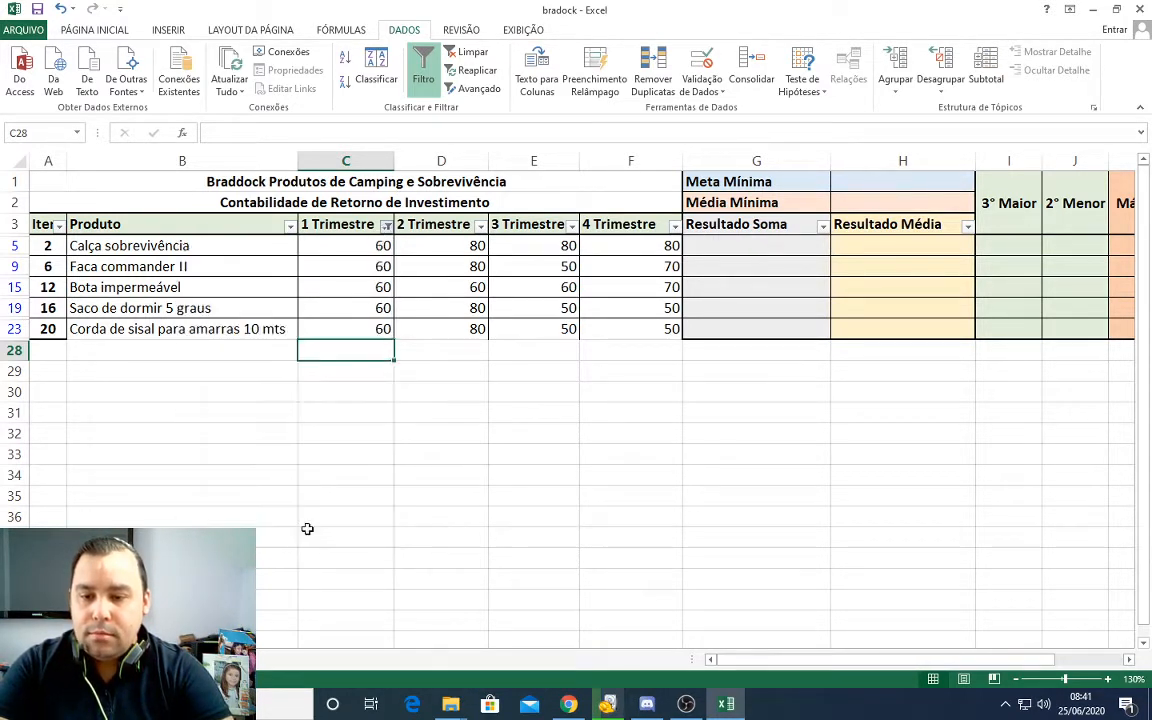
Step: Filter the 1 Trimestre column to only (Vazias) and select the summary cells from 2°Maior to Mínimo in columns B to D
left_click(386, 228)
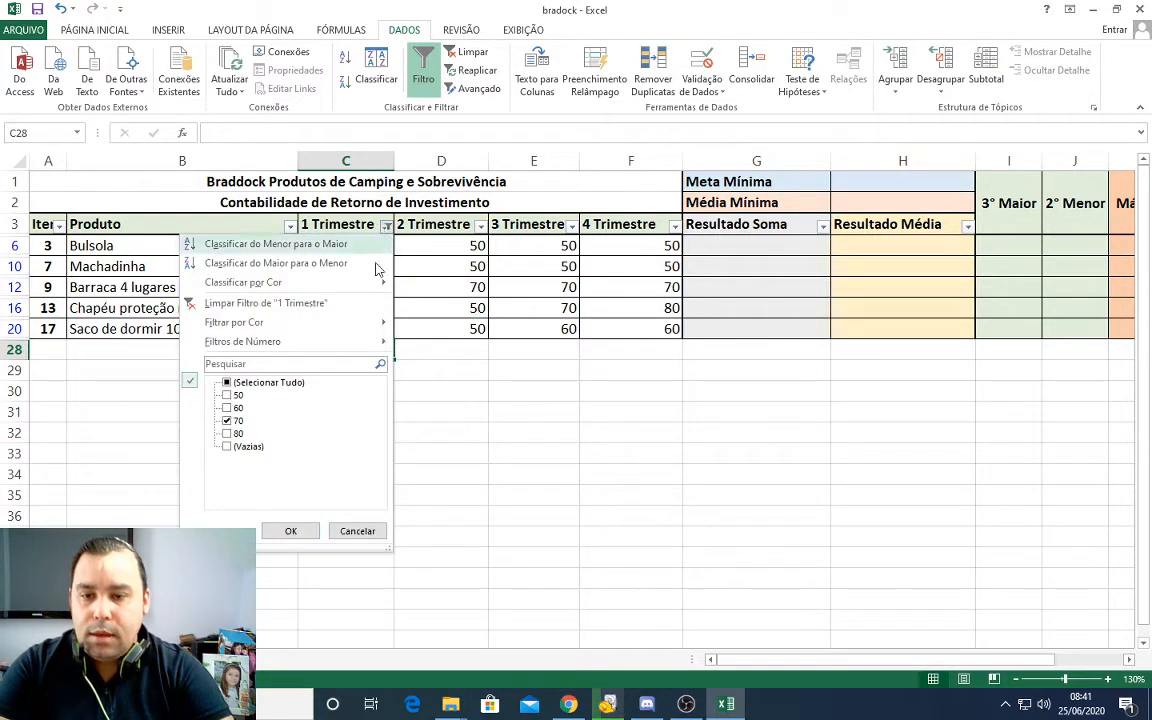
left_click(227, 447)
left_click(227, 421)
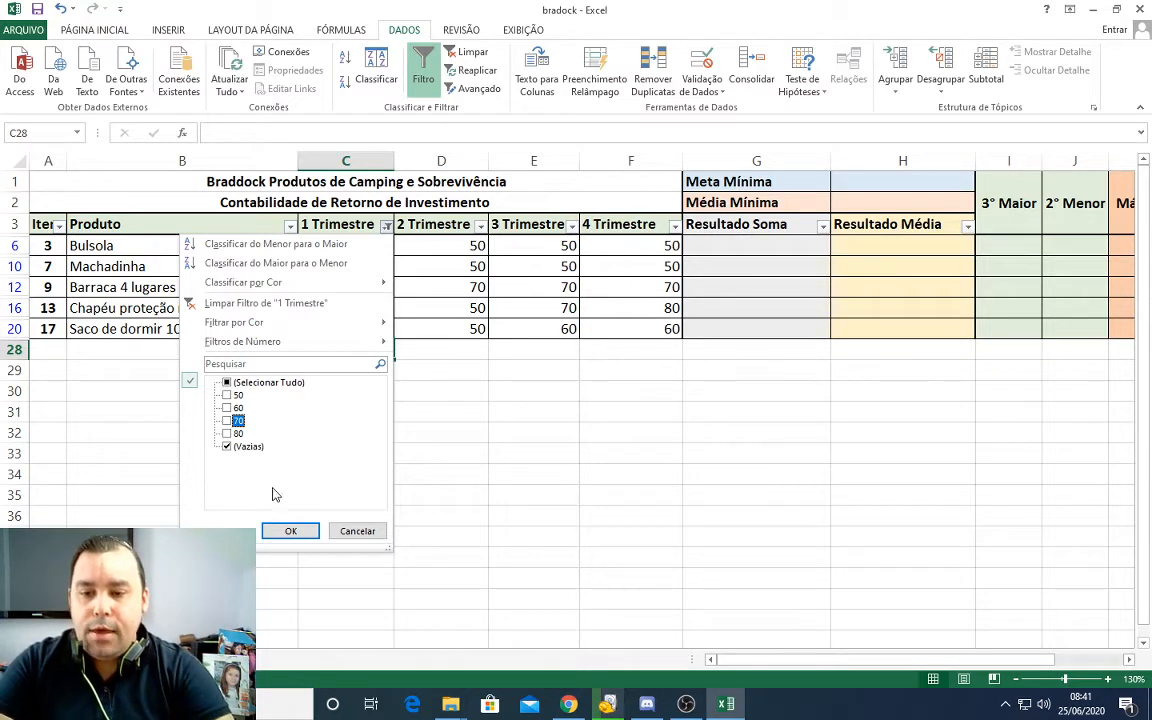
left_click(290, 531)
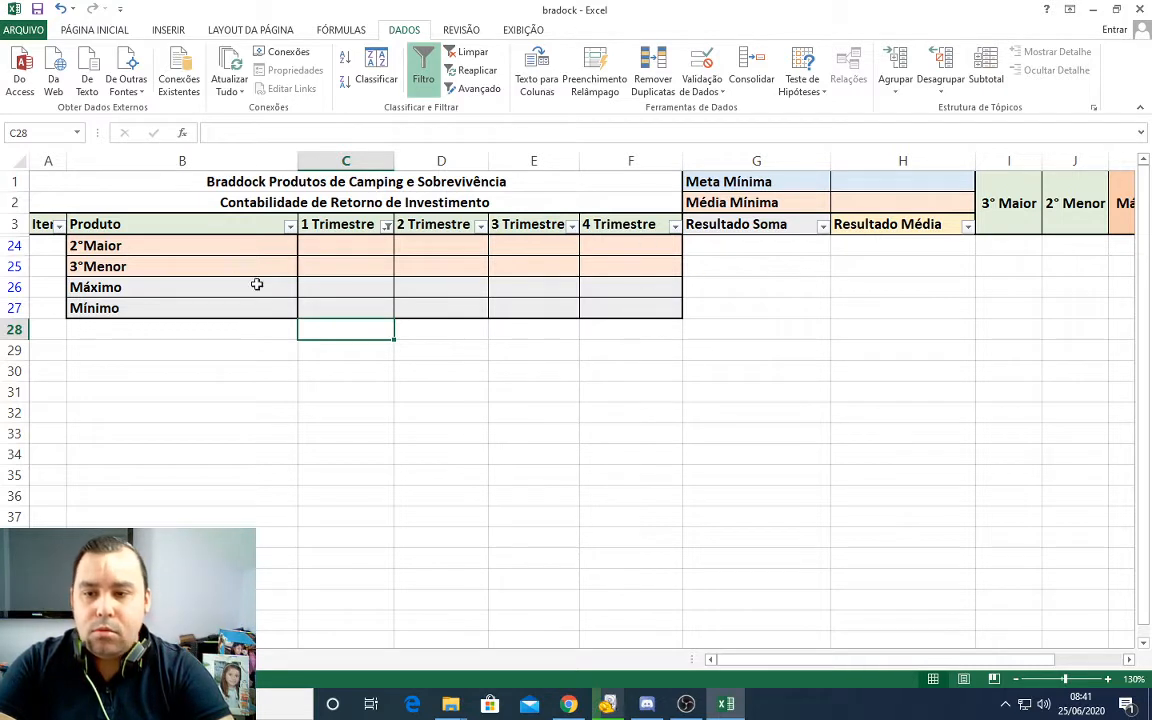
left_click_drag(93, 245, 416, 311)
Step: Restore all rows by choosing every value in the 1 Trimestre filter
left_click(386, 226)
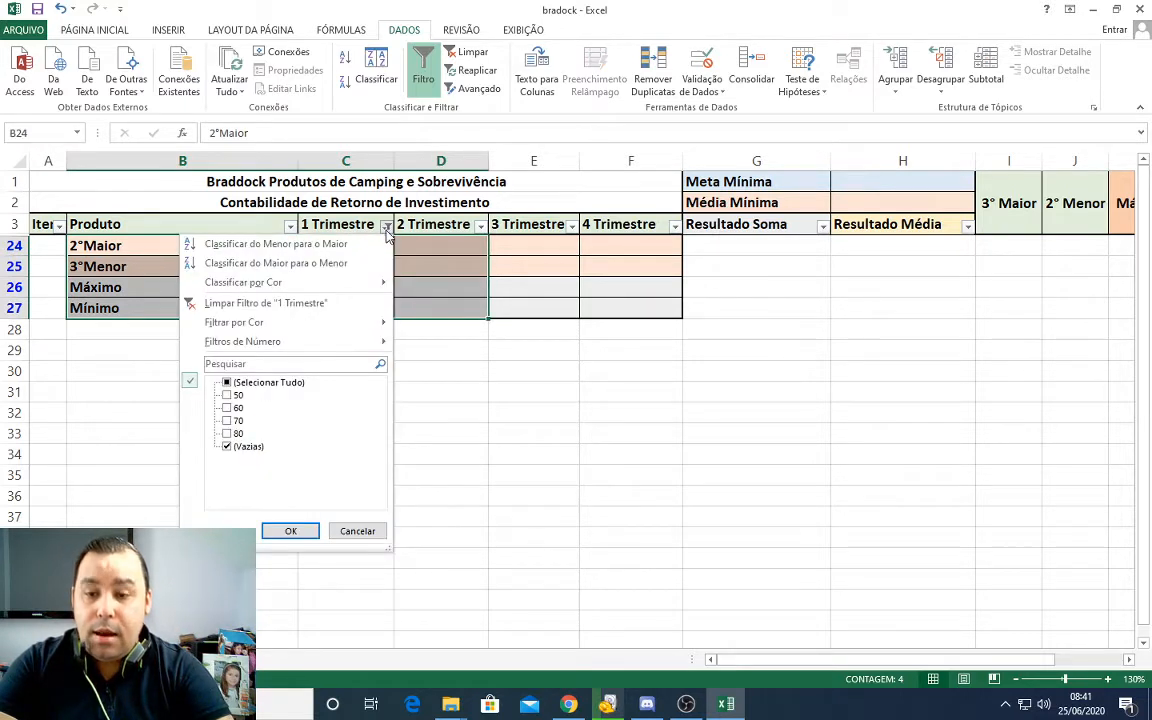
left_click(227, 447)
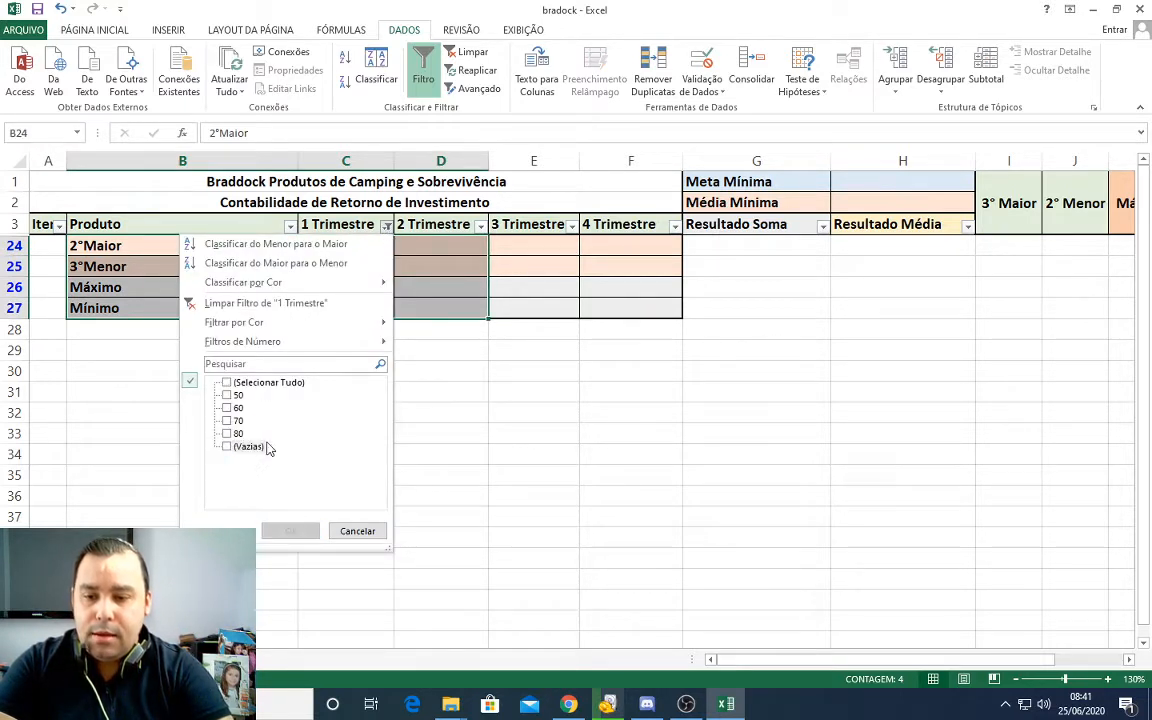
left_click(228, 382)
left_click(289, 531)
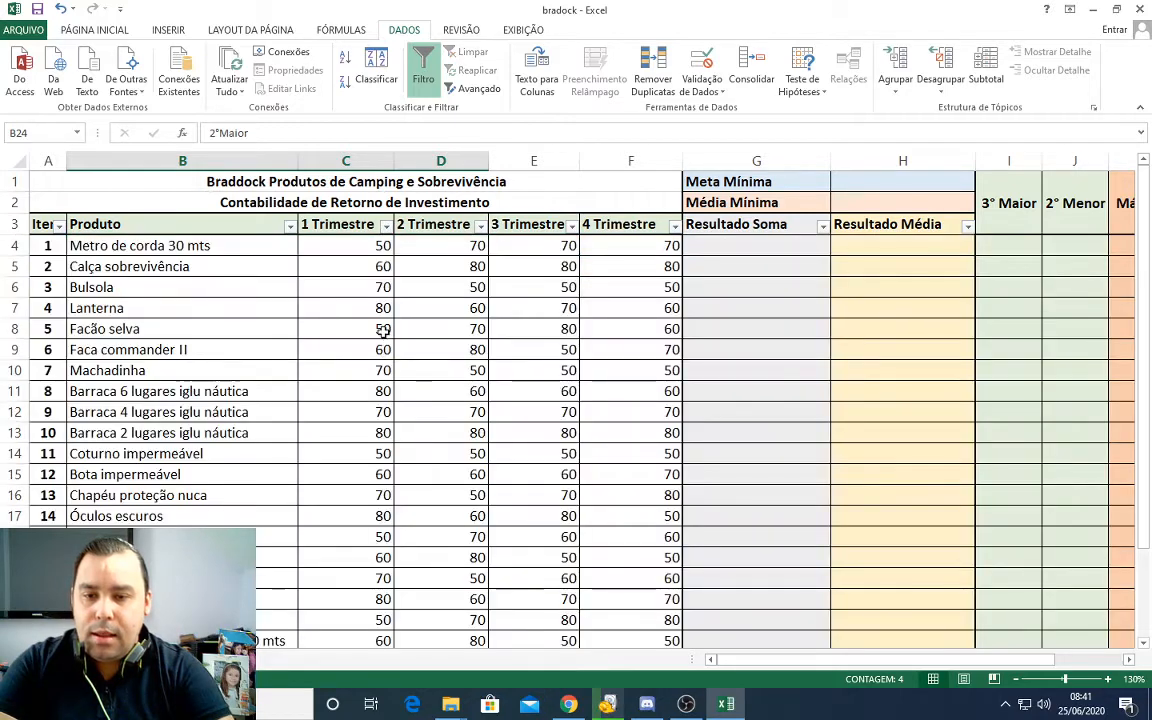
Step: Examine the summary rows below the product table and select B24:F27, from 2°Maior to Mínimo
scroll(405, 527, "down", 3)
scroll(386, 476, "up", 2)
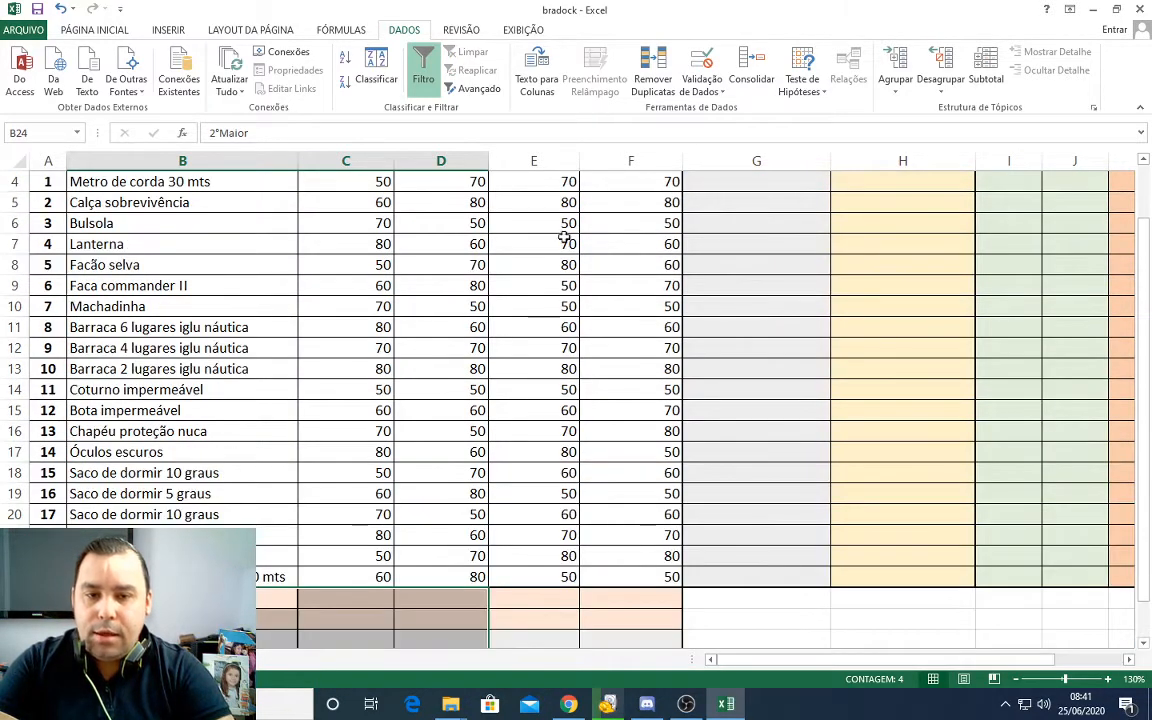
scroll(321, 313, "up", 1)
scroll(275, 501, "down", 3)
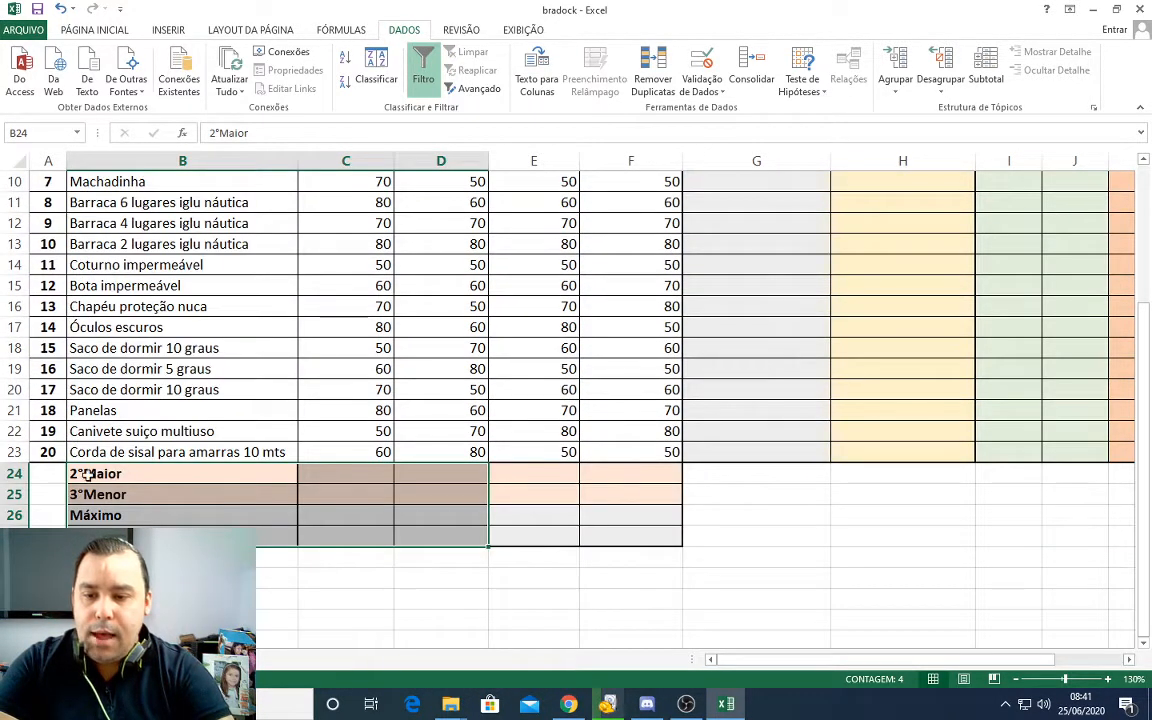
left_click_drag(78, 477, 617, 558)
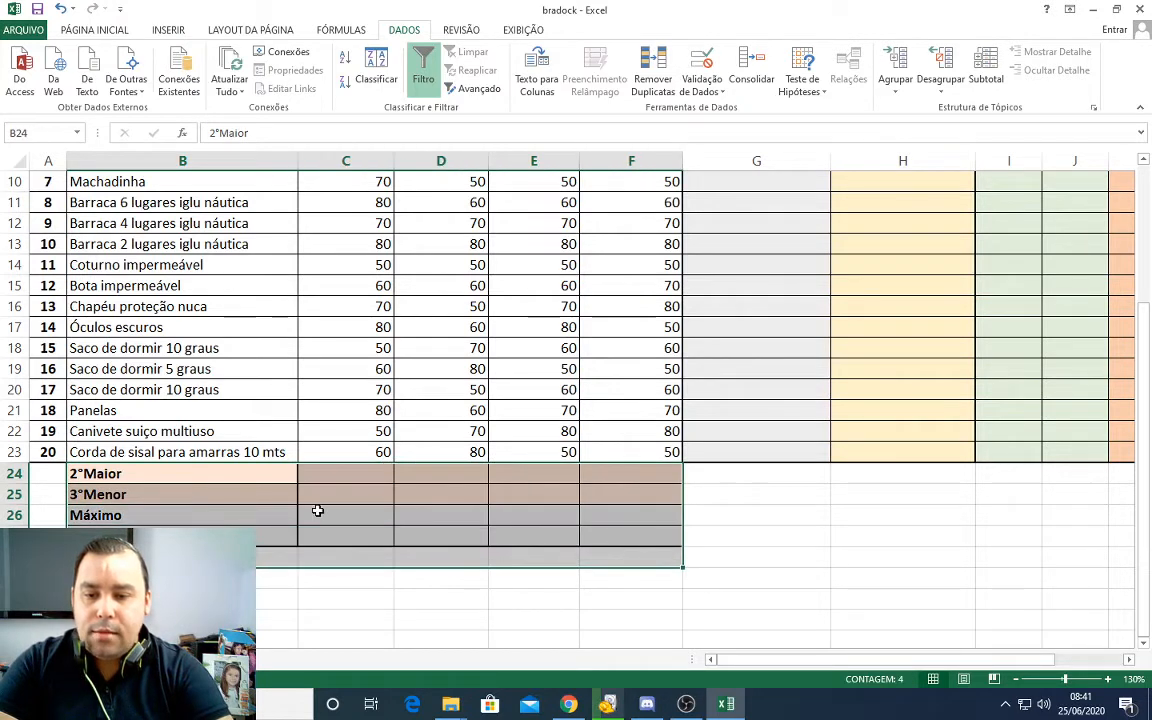
left_click_drag(163, 476, 581, 532)
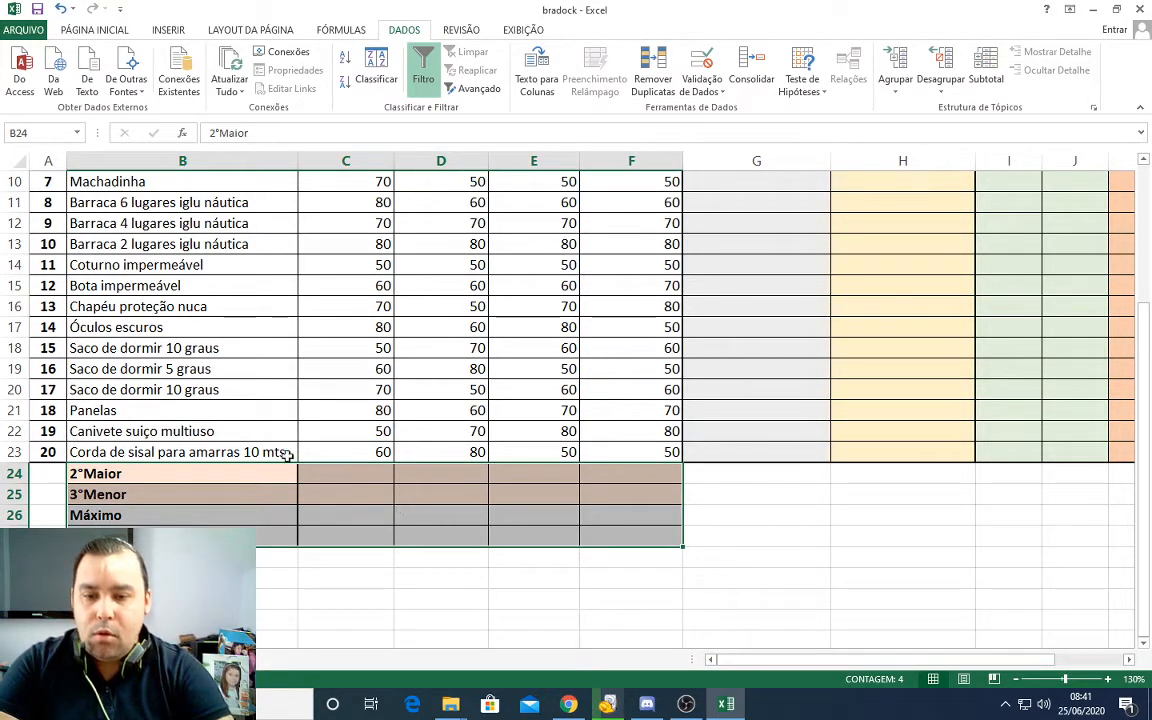
Step: Review the product data by selecting columns B to F, and then highlight the blank summary cells C24:F27
scroll(465, 481, "up", 3)
left_click(432, 302)
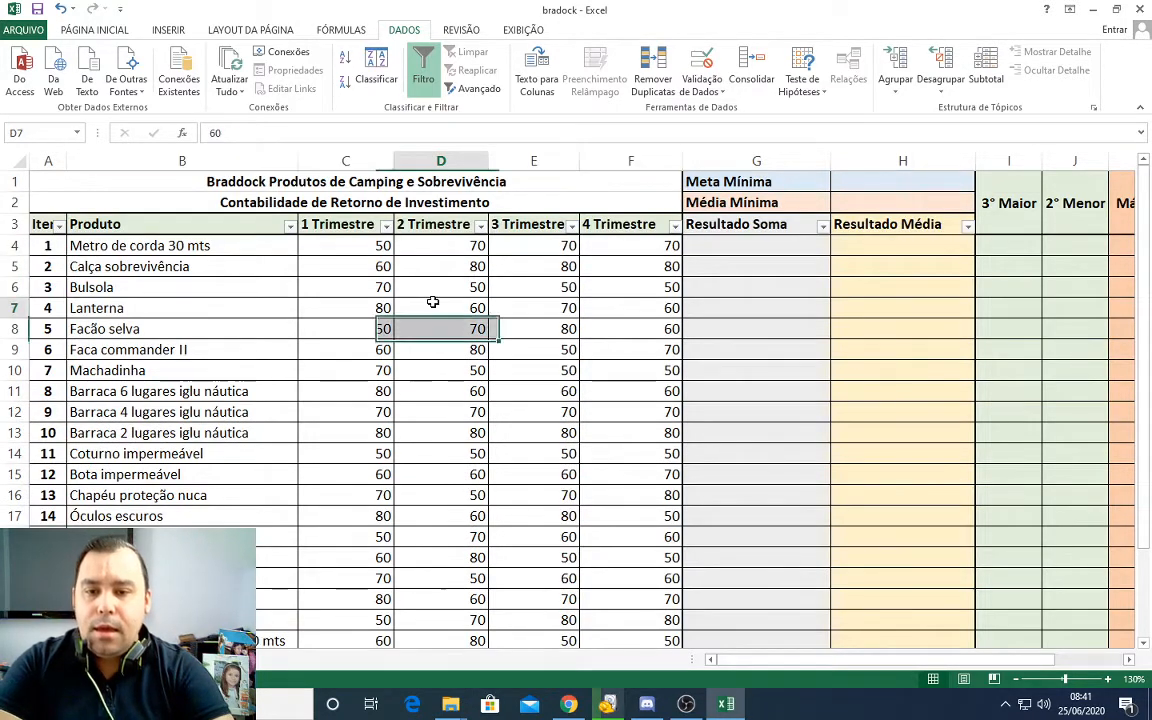
scroll(373, 498, "down", 2)
scroll(373, 498, "down", 2)
left_click_drag(80, 172, 632, 190)
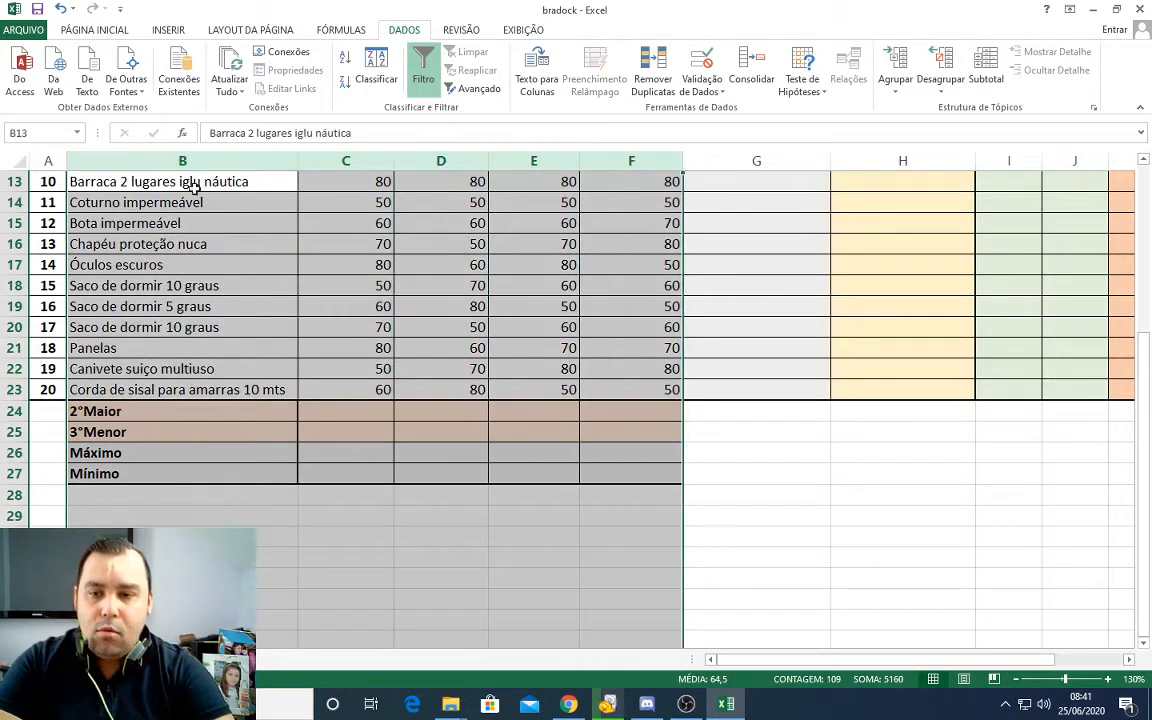
left_click(212, 188)
left_click_drag(98, 160, 632, 157)
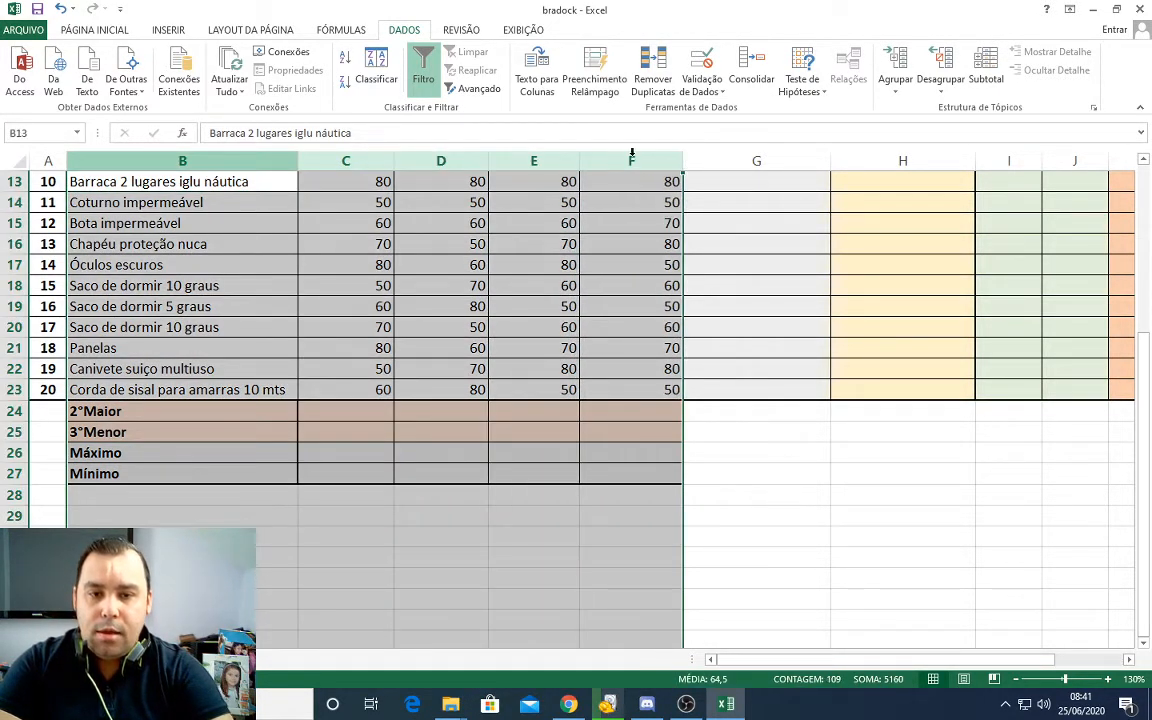
left_click_drag(131, 163, 624, 167)
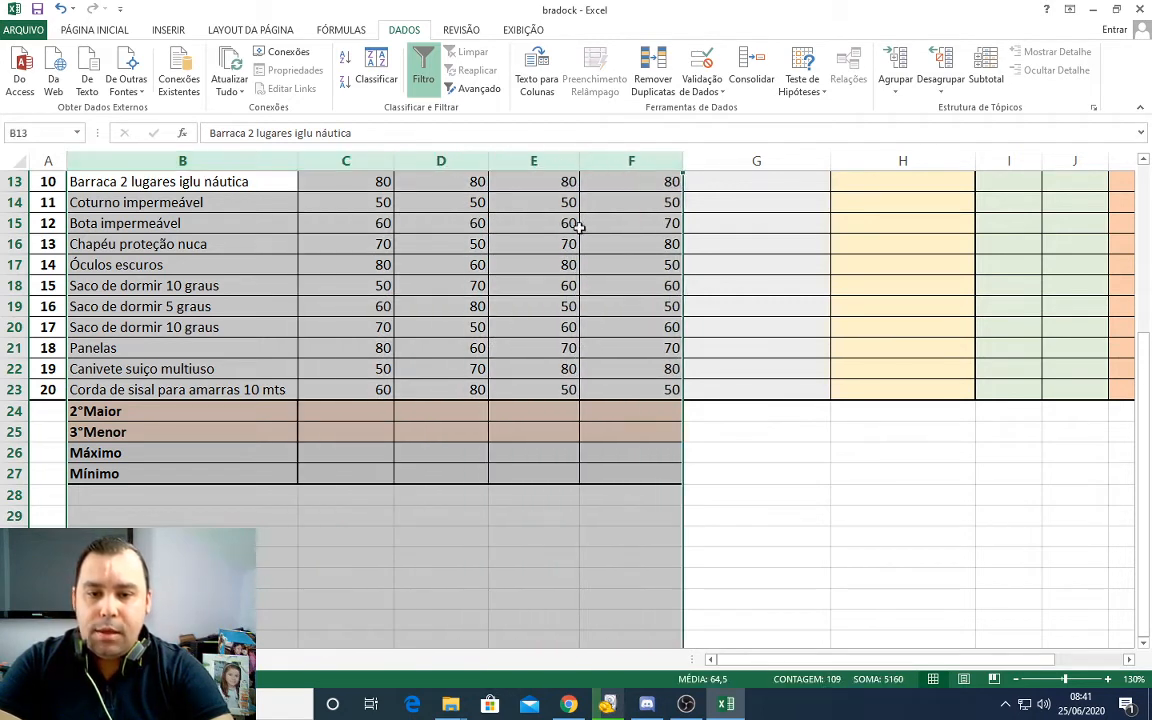
left_click_drag(343, 420, 647, 475)
Step: Filter the 2 Trimestre column to show only the products with the value 70
scroll(647, 475, "up", 4)
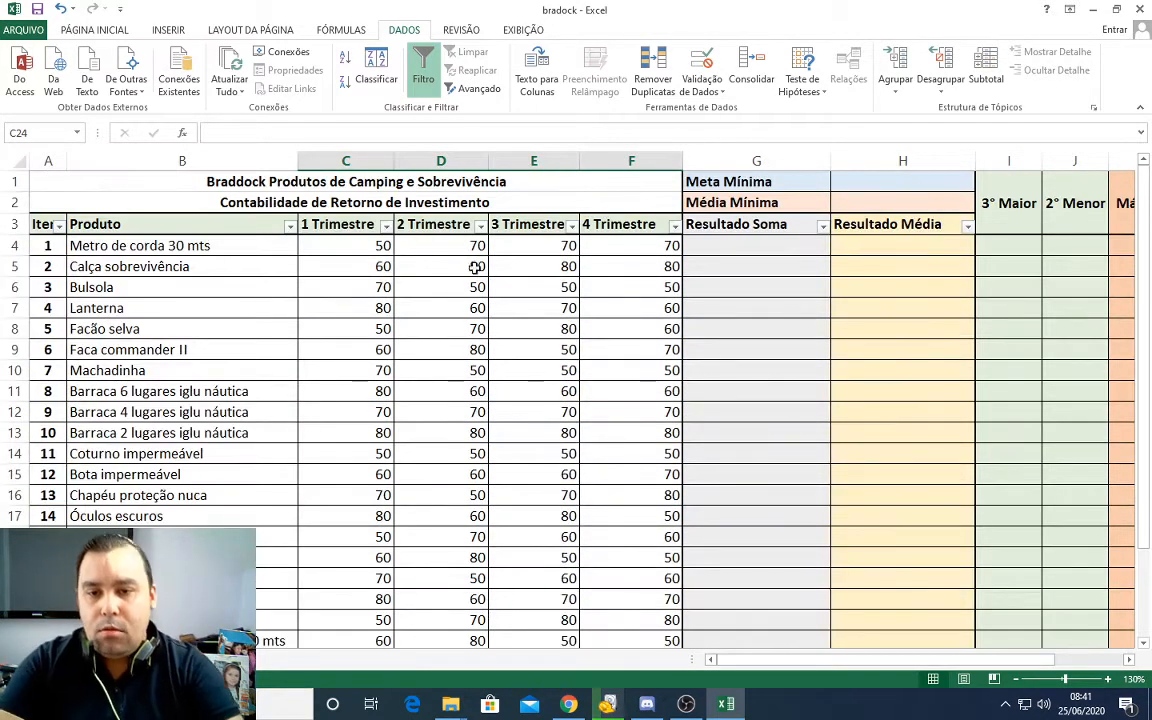
left_click(480, 226)
left_click(321, 383)
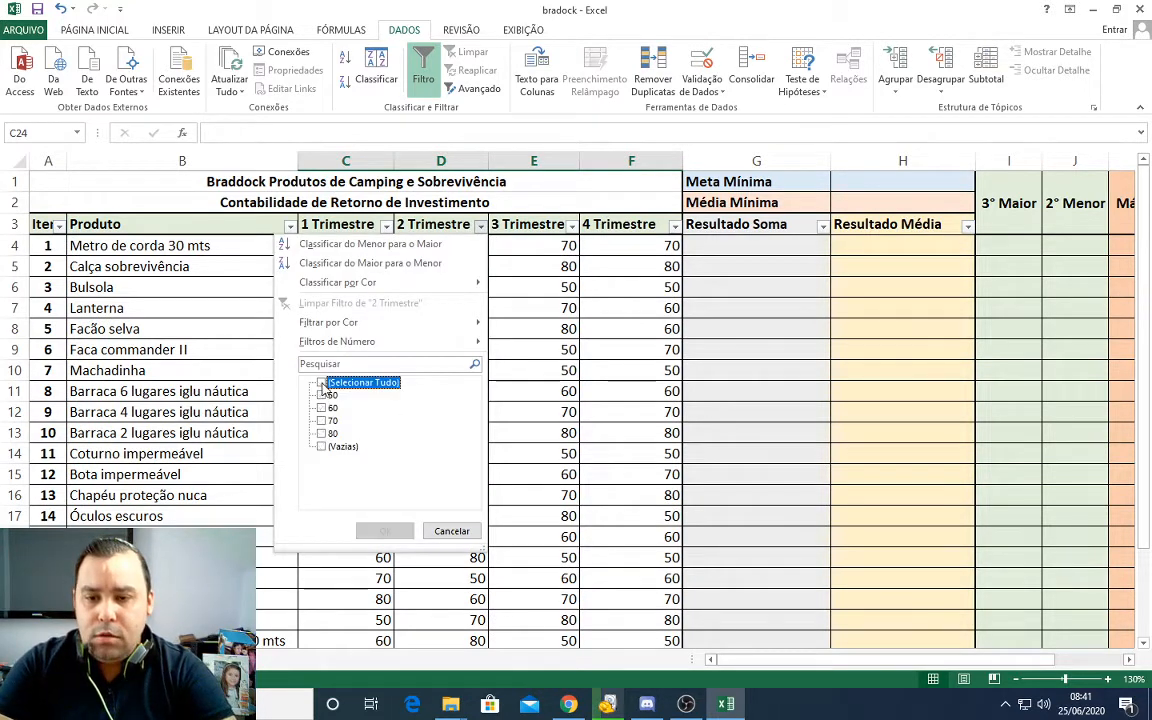
left_click(321, 420)
left_click(382, 531)
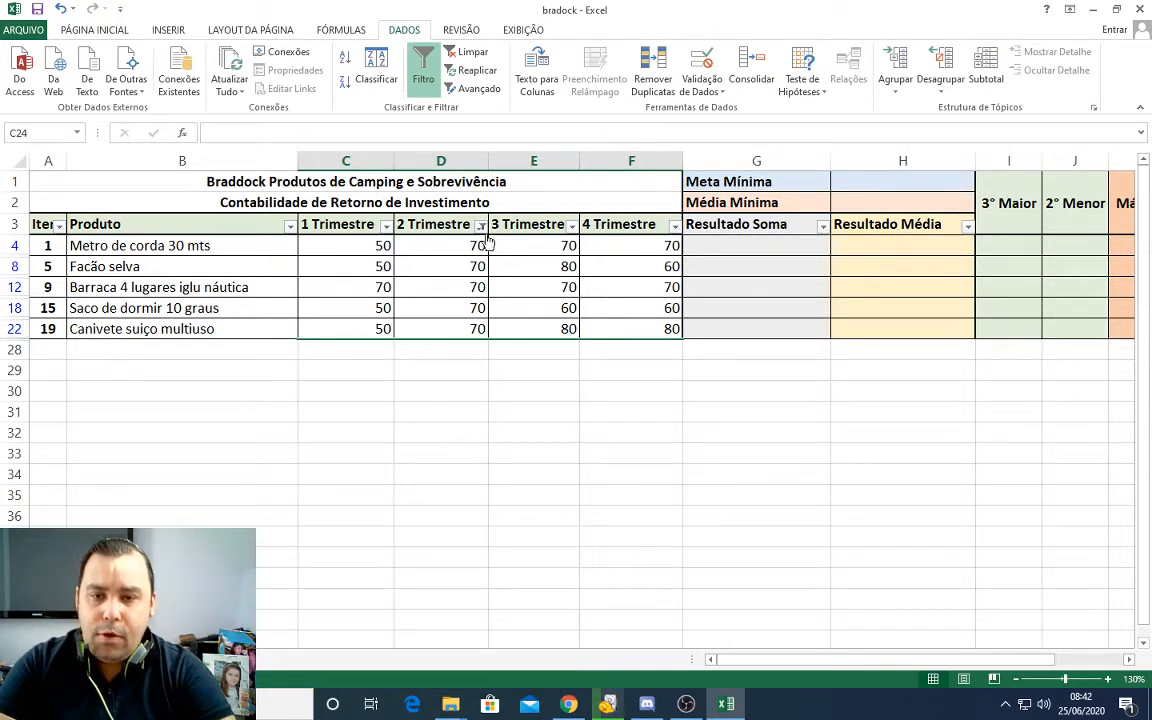
Step: Review the item numbers of the filtered products and highlight their 2 Trimestre values
left_click(45, 243)
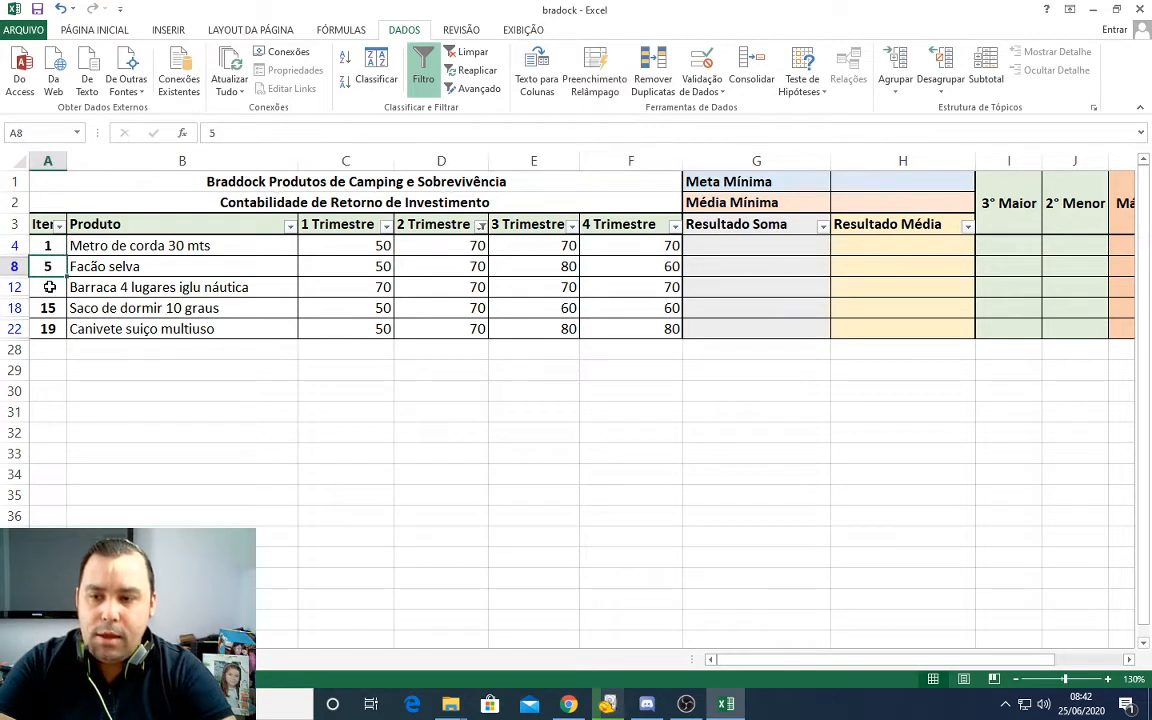
left_click(50, 287)
left_click(53, 244)
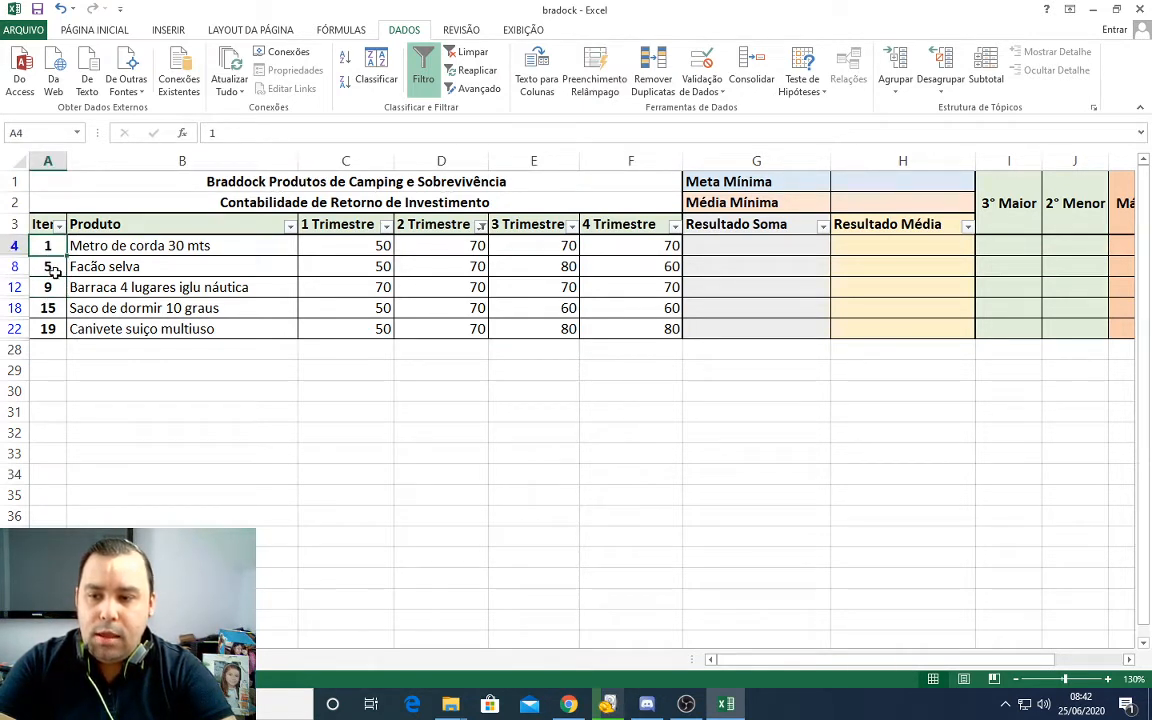
left_click(54, 267)
left_click(51, 288)
left_click(50, 309)
left_click(55, 329)
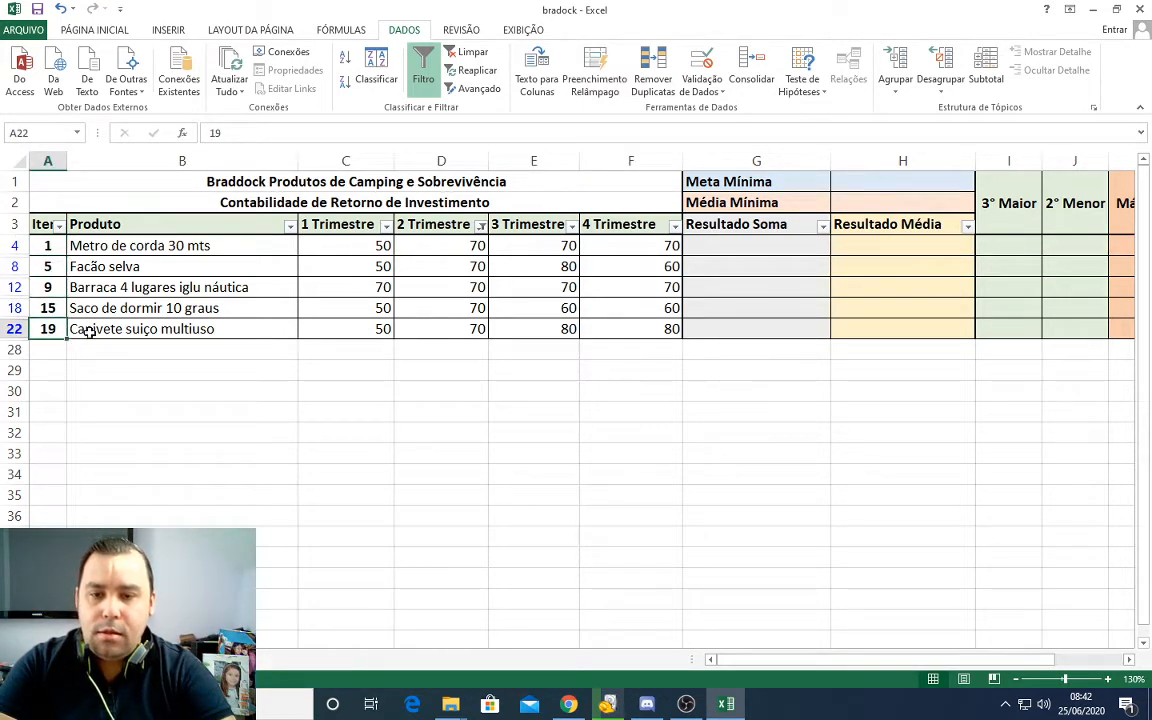
left_click_drag(454, 245, 447, 327)
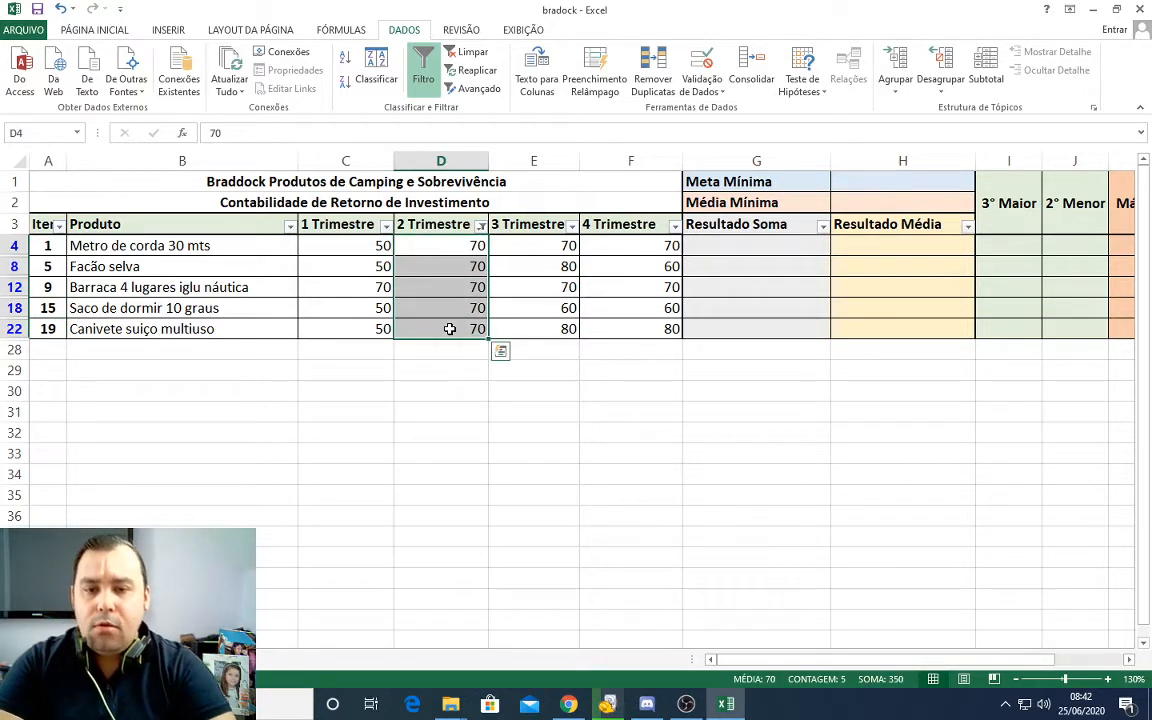
Step: Restore all rows by choosing every value in the 2 Trimestre filter
left_click(481, 227)
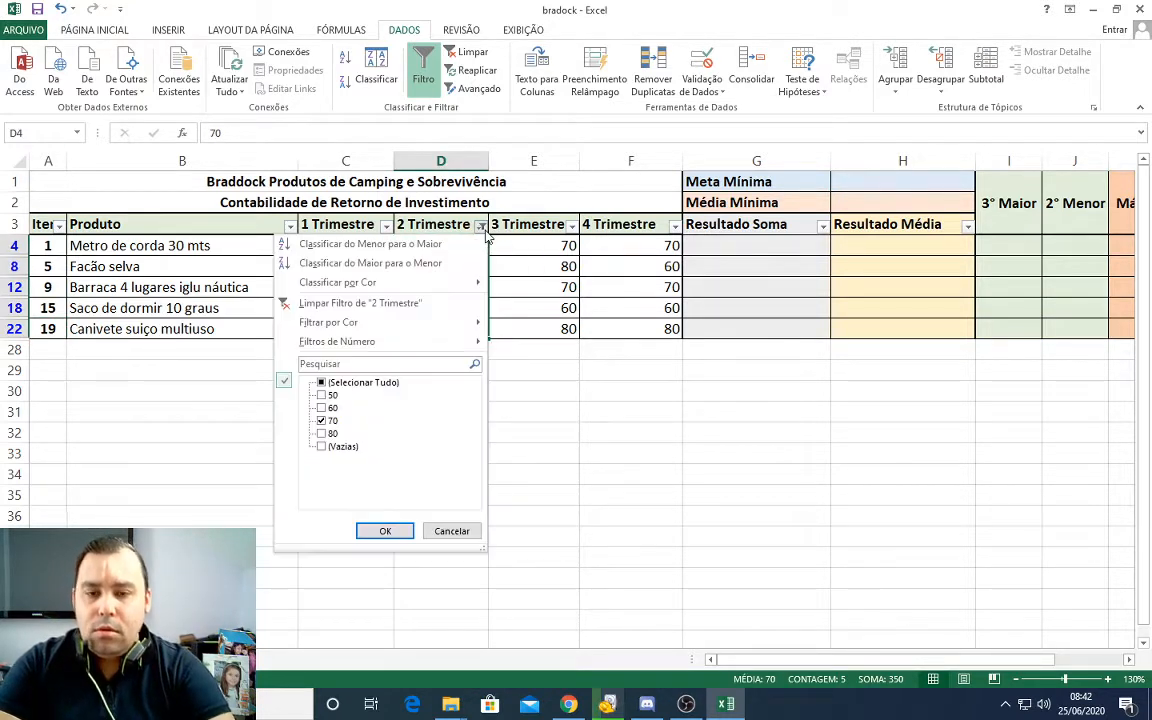
left_click(322, 419)
left_click(322, 383)
left_click(382, 531)
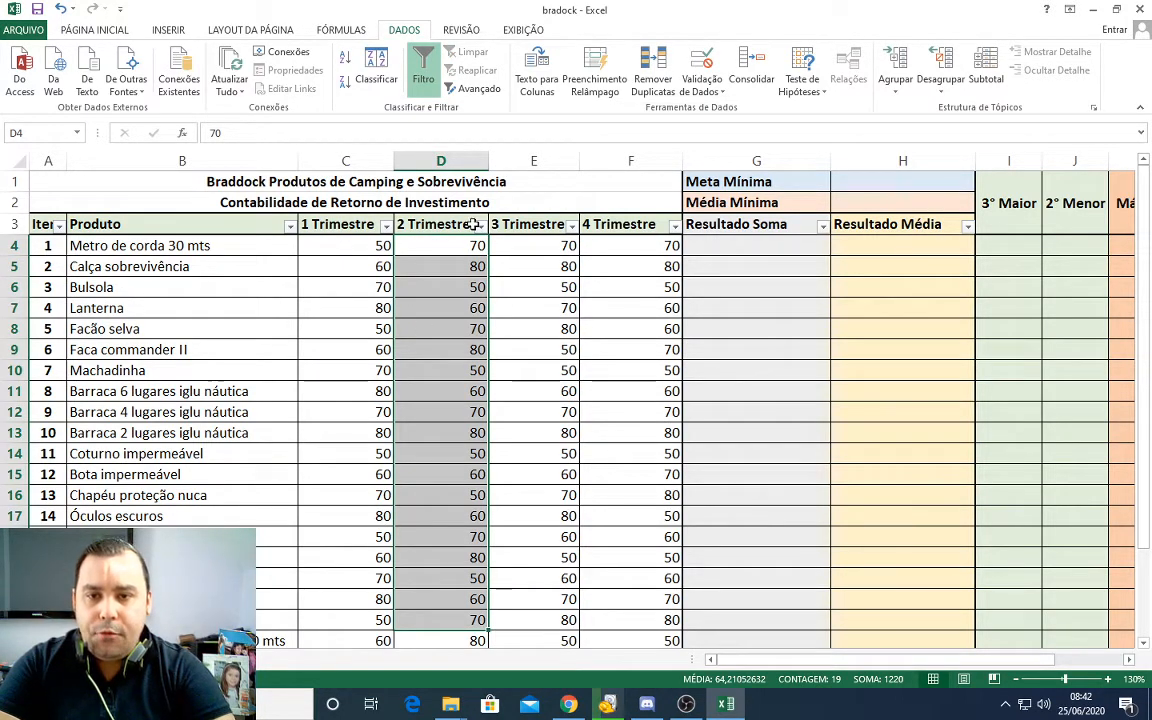
Step: Remove the filter from the header row A3:H3, from Item to Resultado Média
left_click(474, 90)
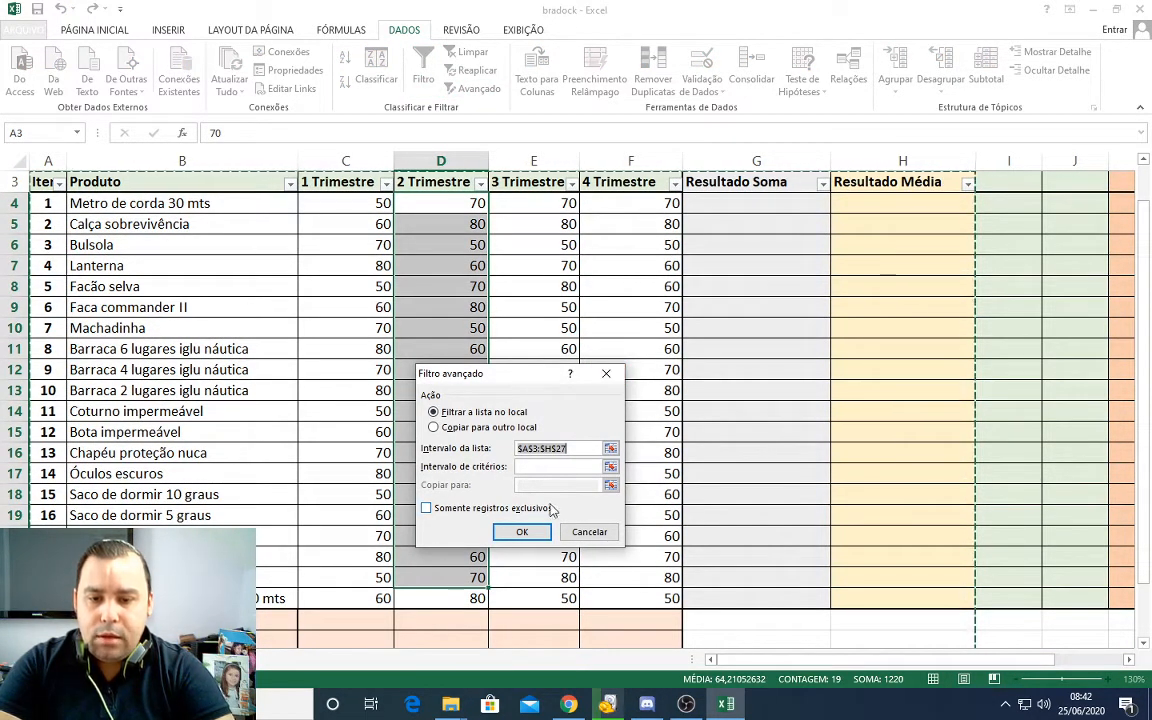
left_click(606, 373)
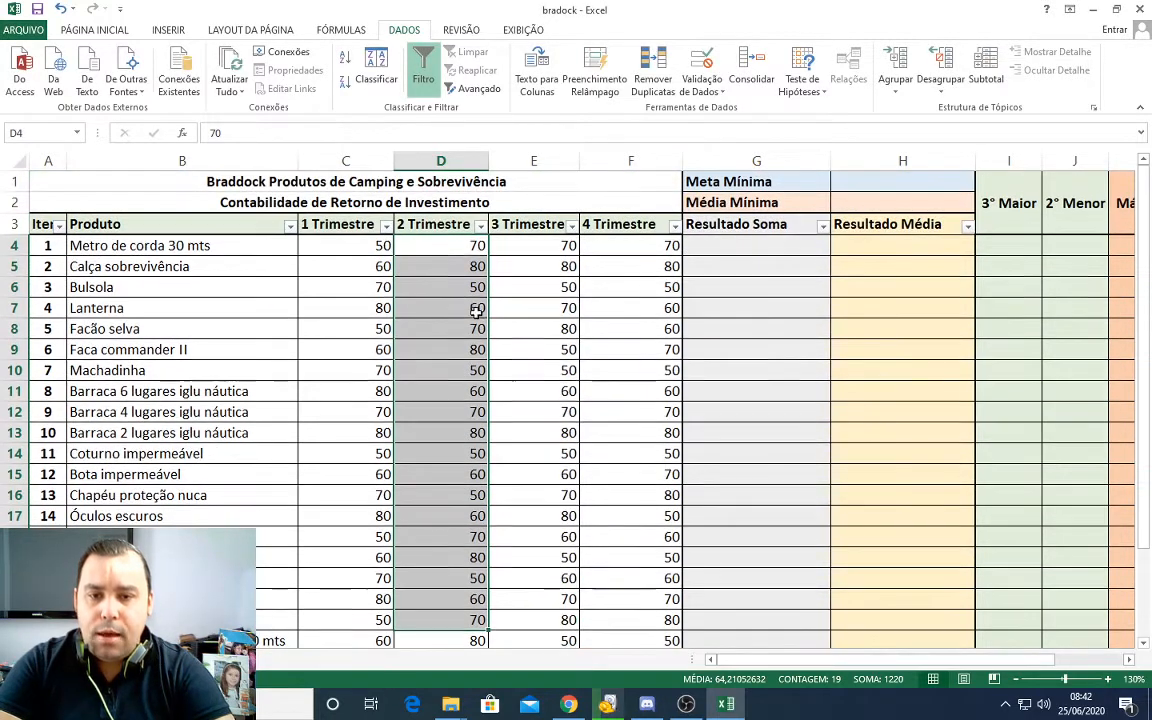
left_click(468, 246)
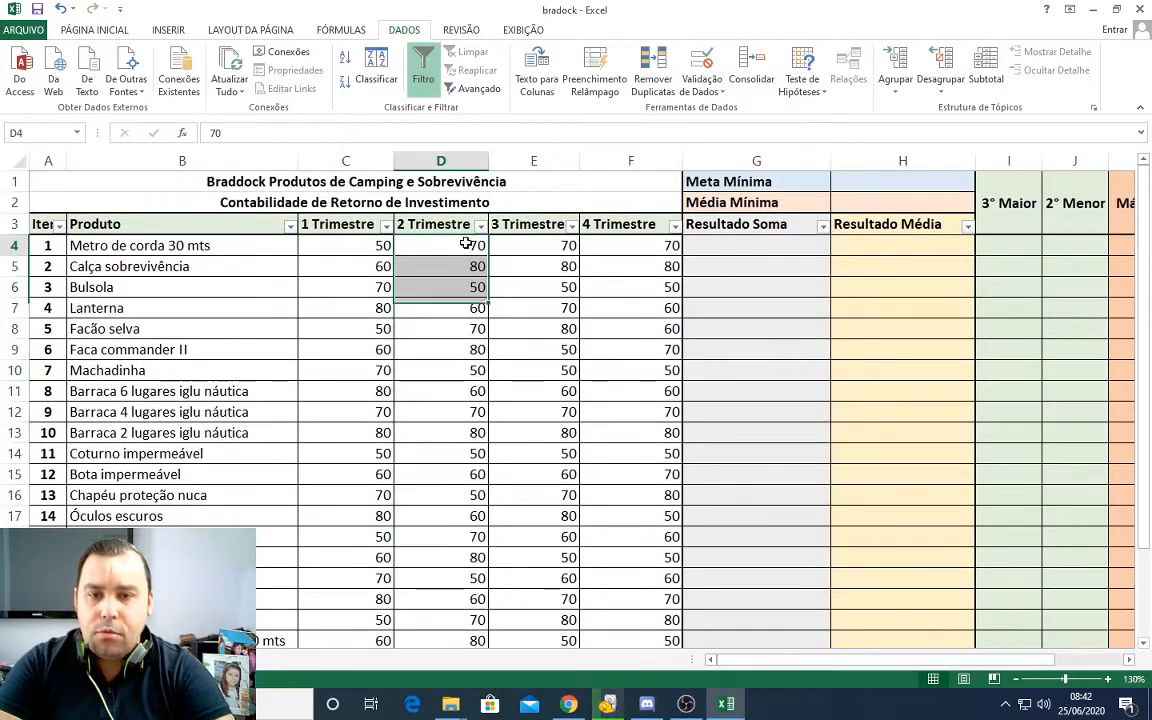
left_click_drag(44, 224, 900, 226)
left_click(423, 77)
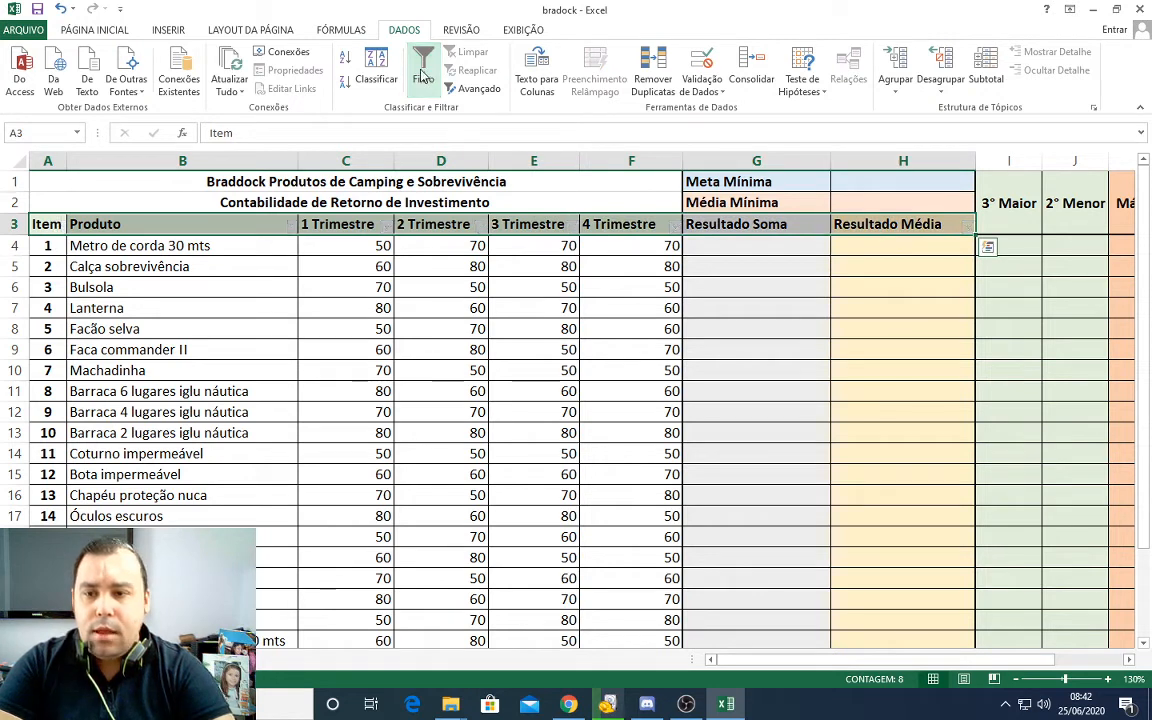
left_click(455, 266)
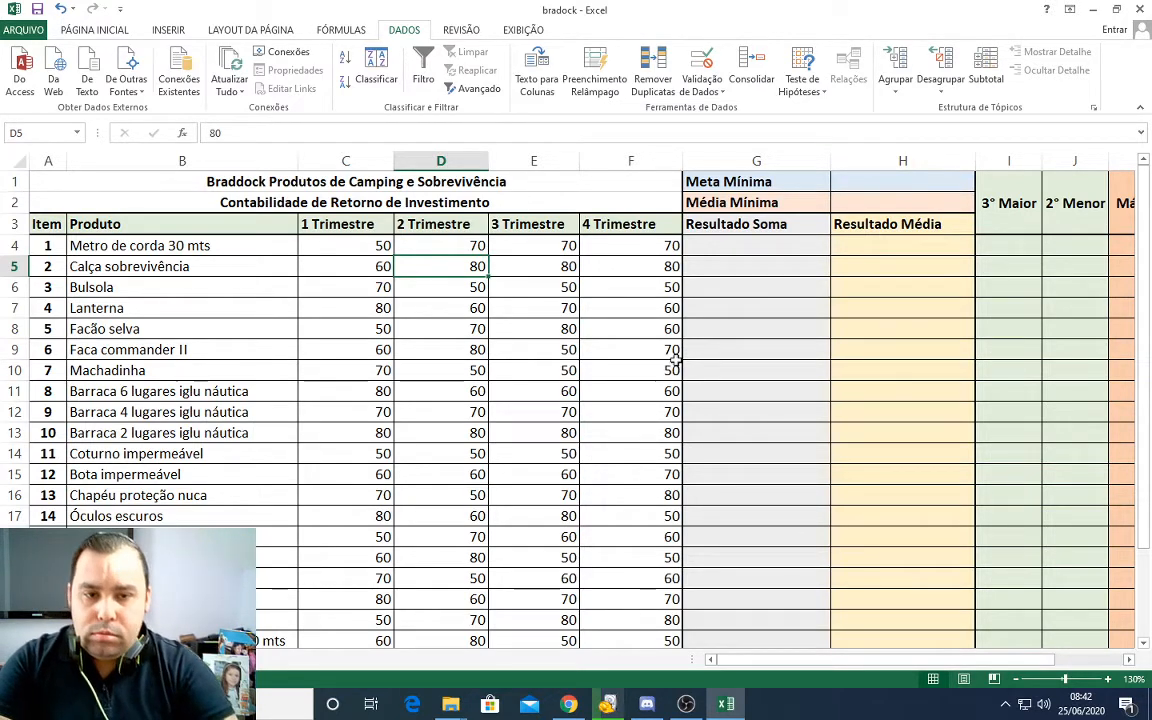
Step: Examine the blank Resultado Soma column for the products, selecting the whole range and individual cells down to G10
scroll(771, 308, "down", 1)
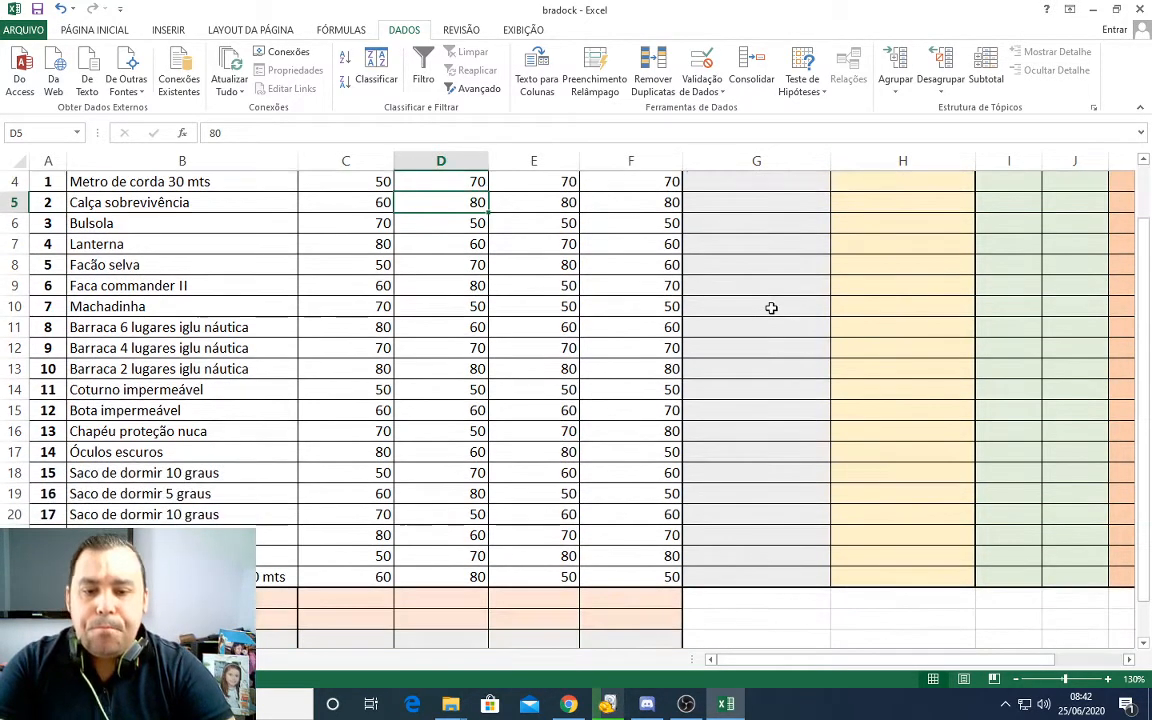
scroll(771, 308, "up", 1)
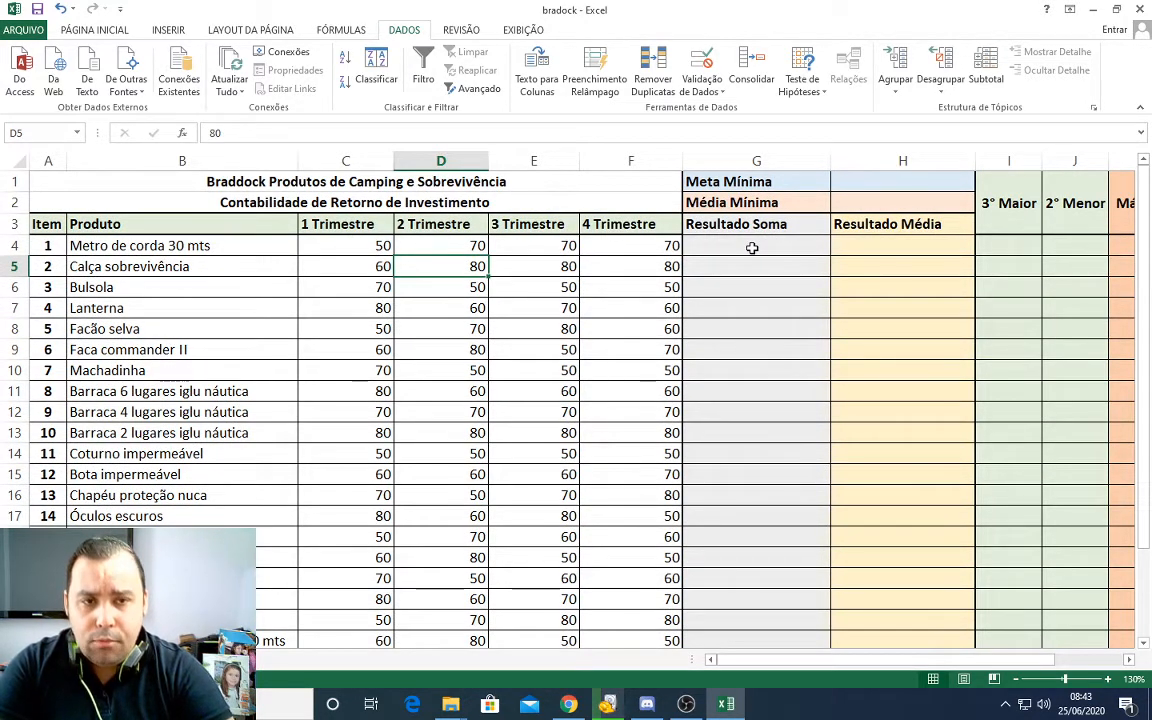
left_click_drag(752, 248, 760, 554)
scroll(754, 479, "up", 2)
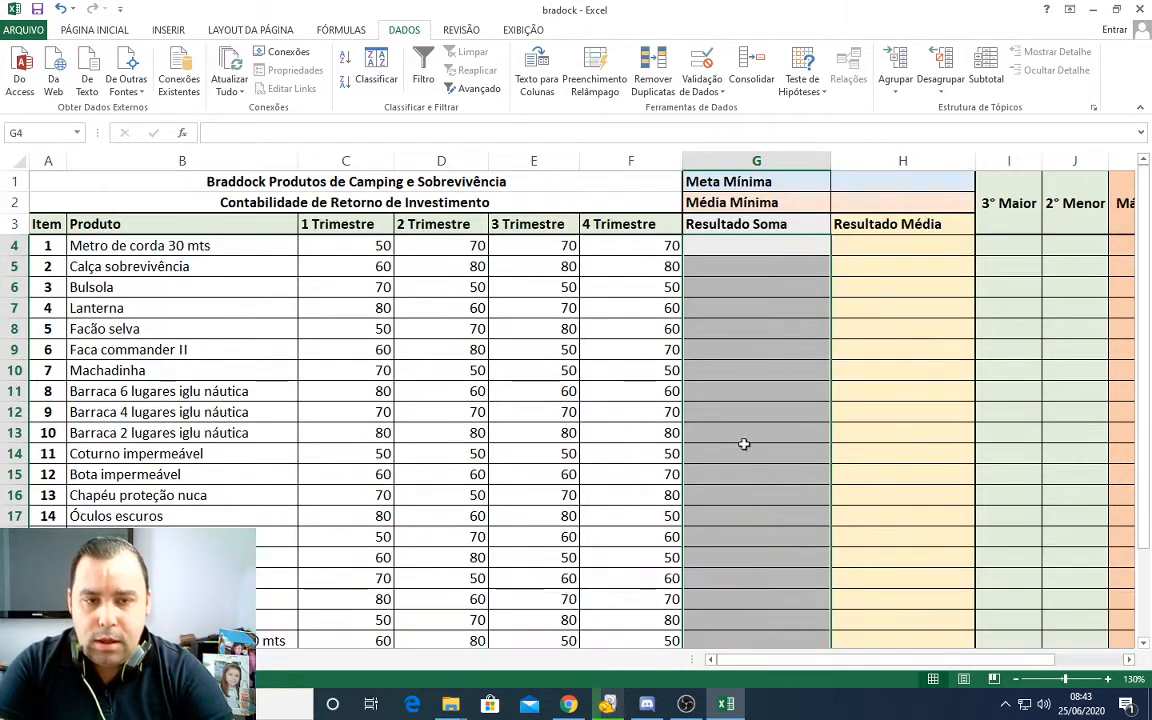
left_click(739, 251)
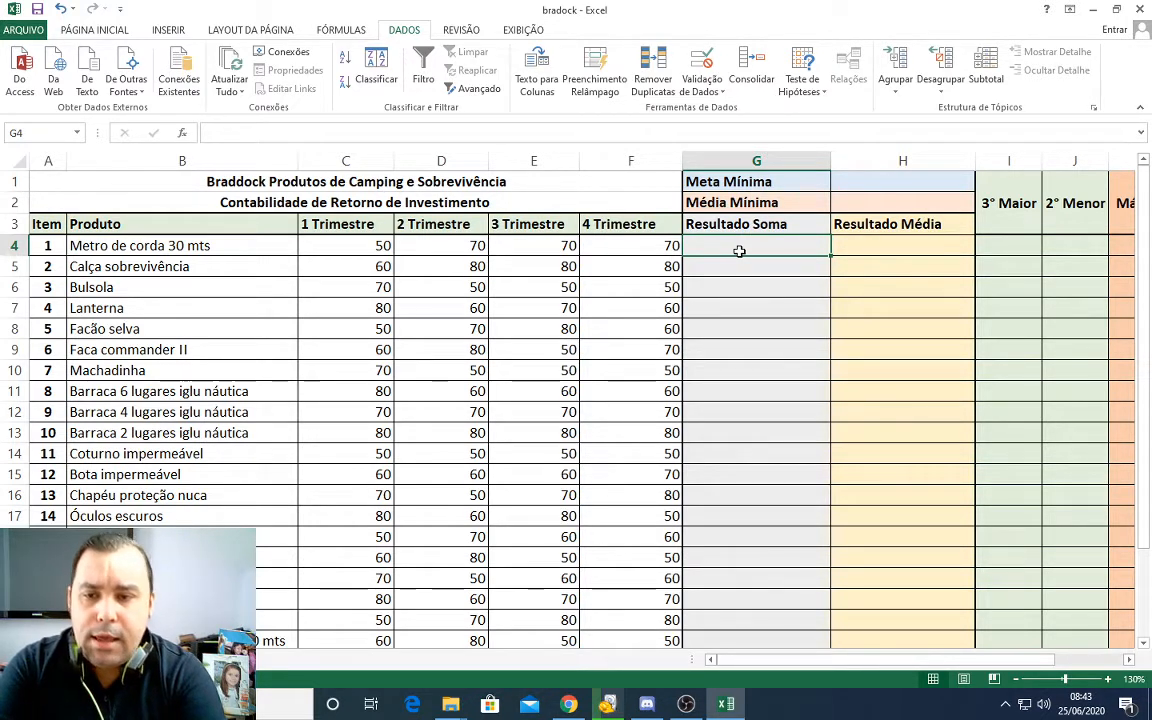
left_click(746, 300)
left_click(742, 262)
left_click(750, 303)
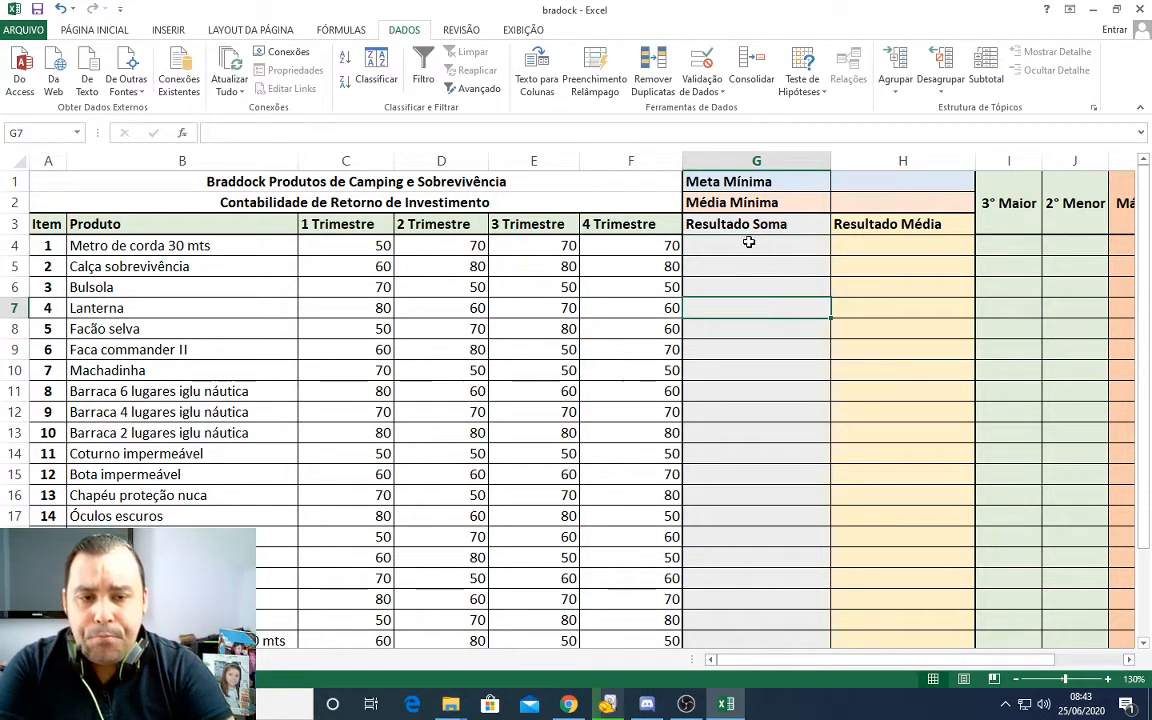
left_click(744, 328)
left_click(738, 349)
left_click(720, 372)
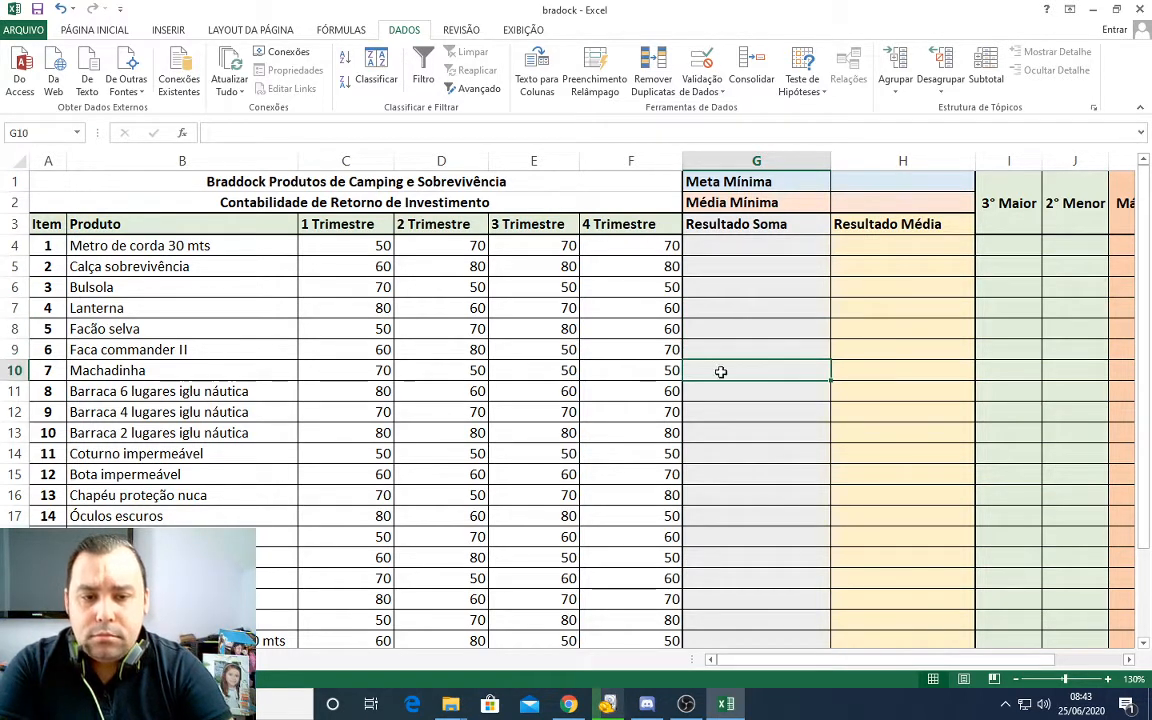
Step: Highlight the Resultado Soma cells G4:G23 that correspond to the twenty products
left_click_drag(724, 250, 723, 388)
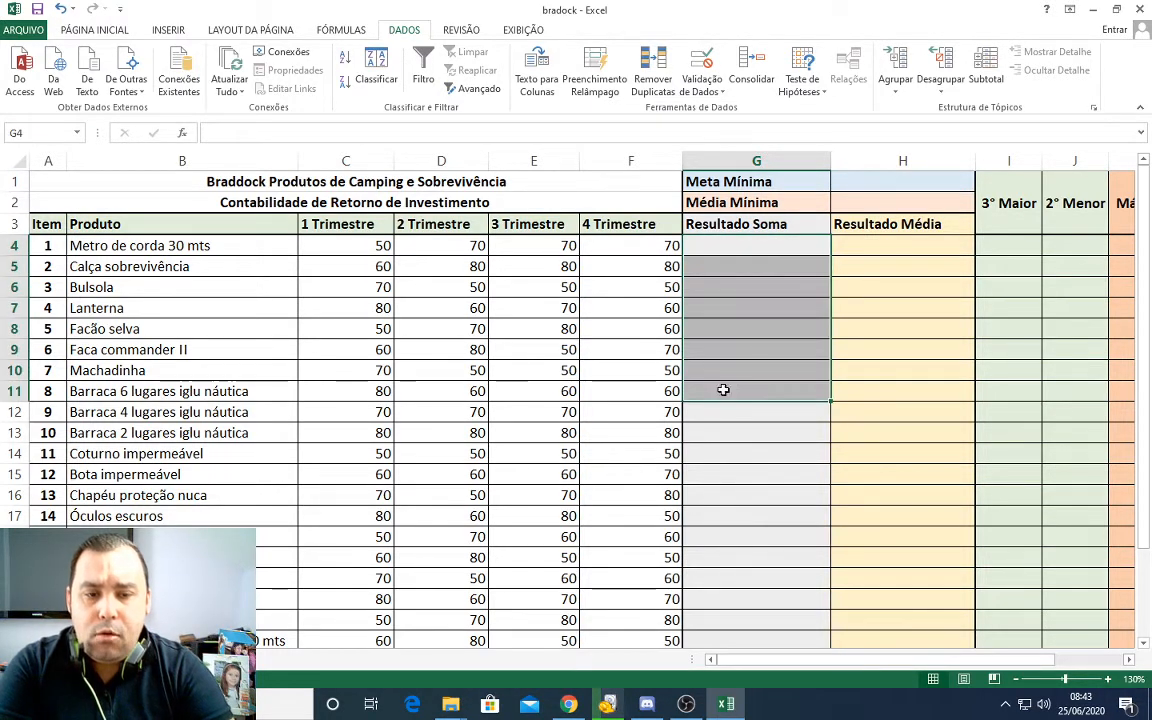
left_click(725, 260)
left_click_drag(725, 240, 716, 620)
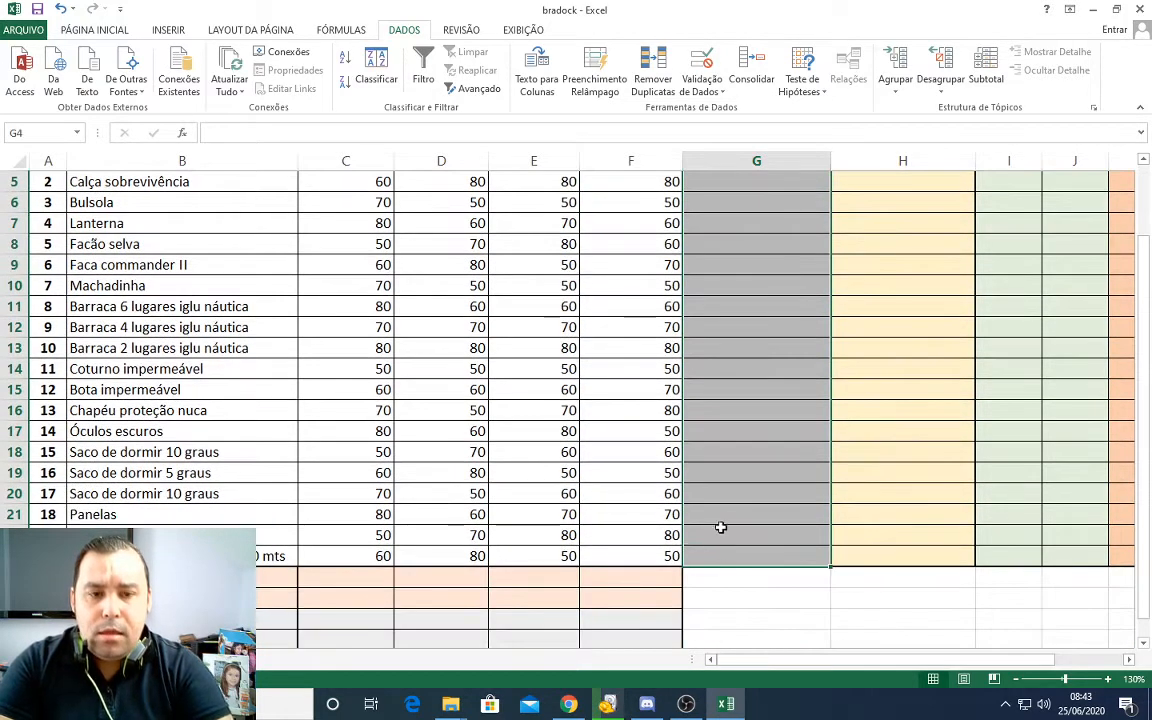
scroll(732, 365, "up", 2)
left_click(733, 272)
left_click_drag(738, 244, 762, 560)
scroll(740, 370, "up", 2)
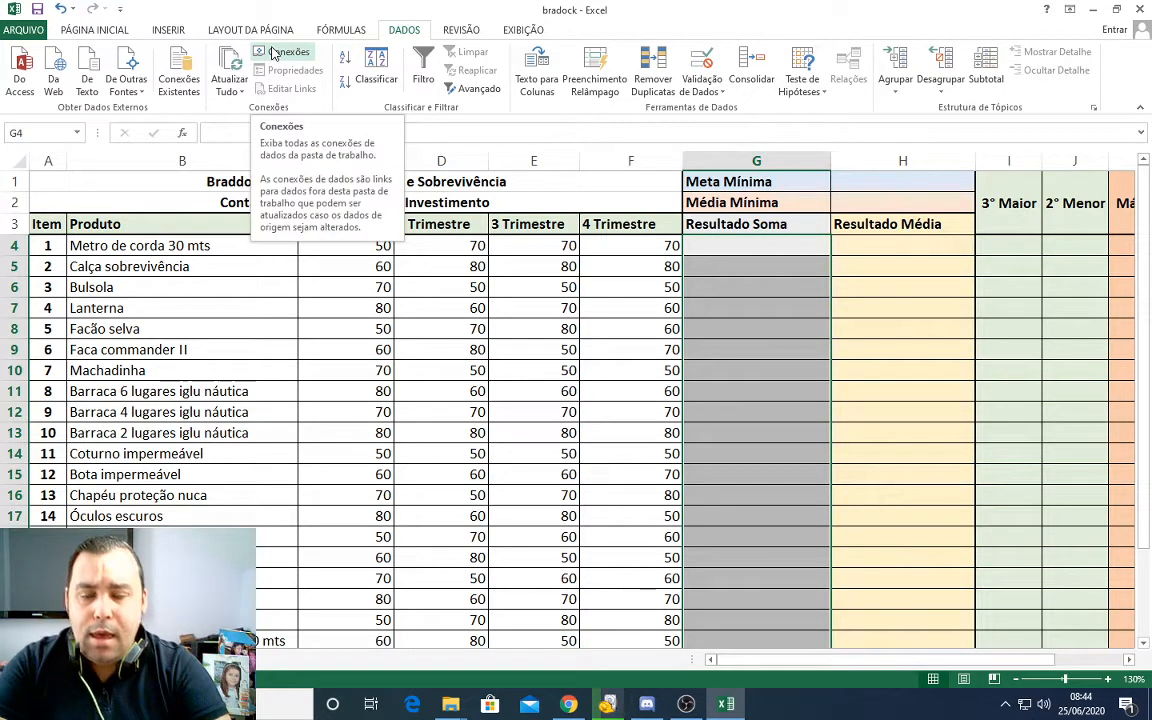
left_click(461, 30)
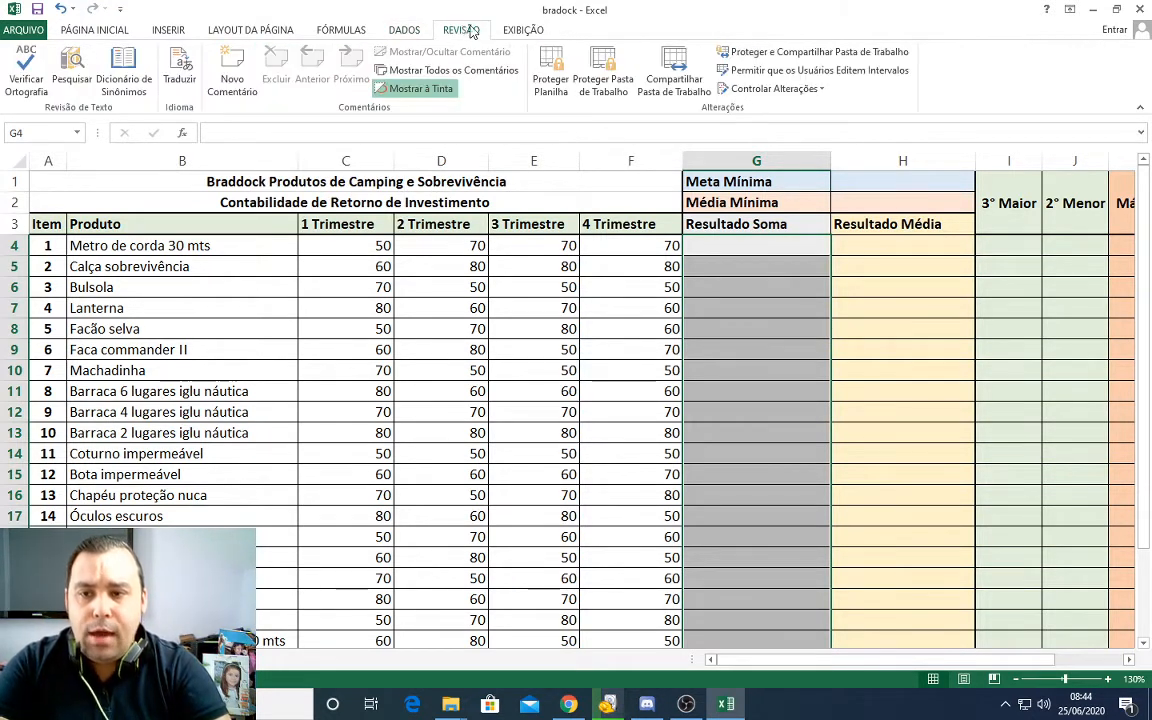
left_click(502, 29)
left_click(113, 33)
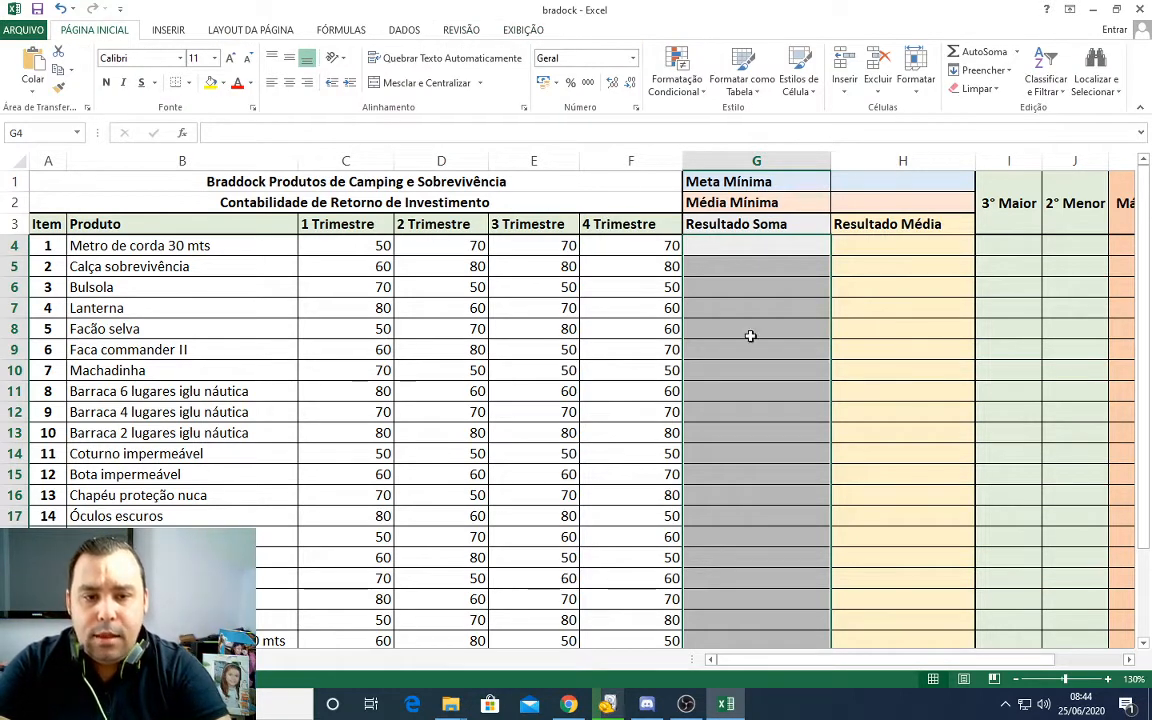
Step: Enter the formula =SOMA(C5:F5) in G5 to total the four quarters of Calça sobrevivência
left_click(733, 270)
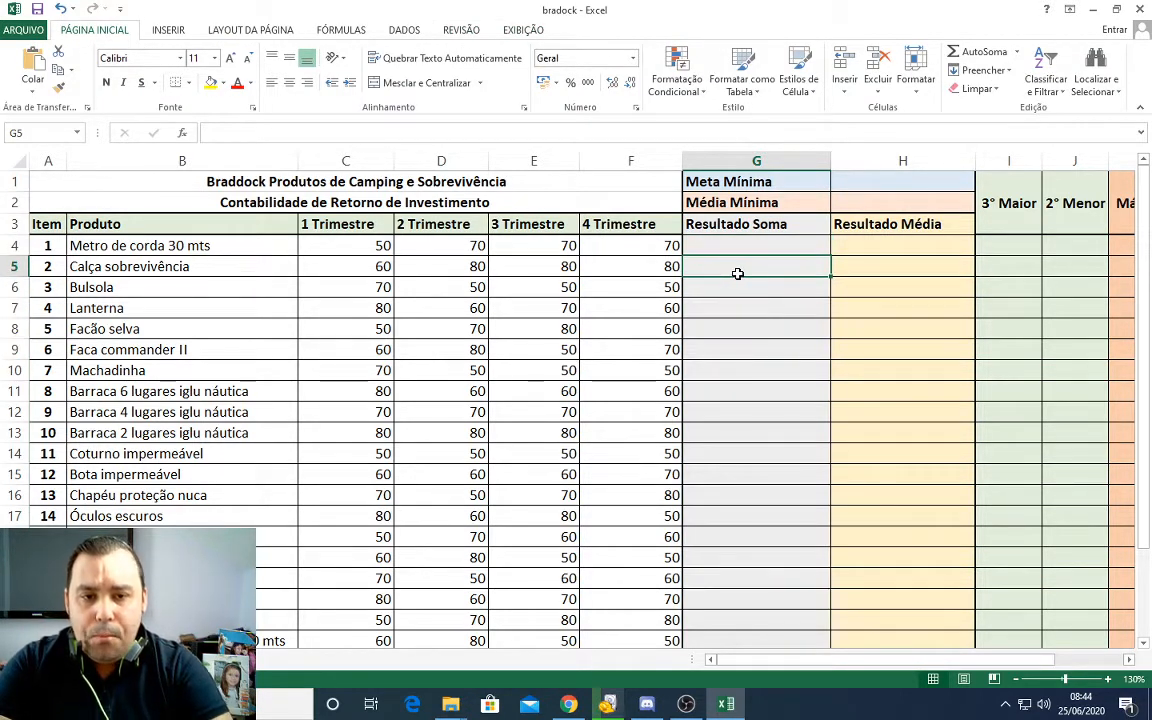
type("=s")
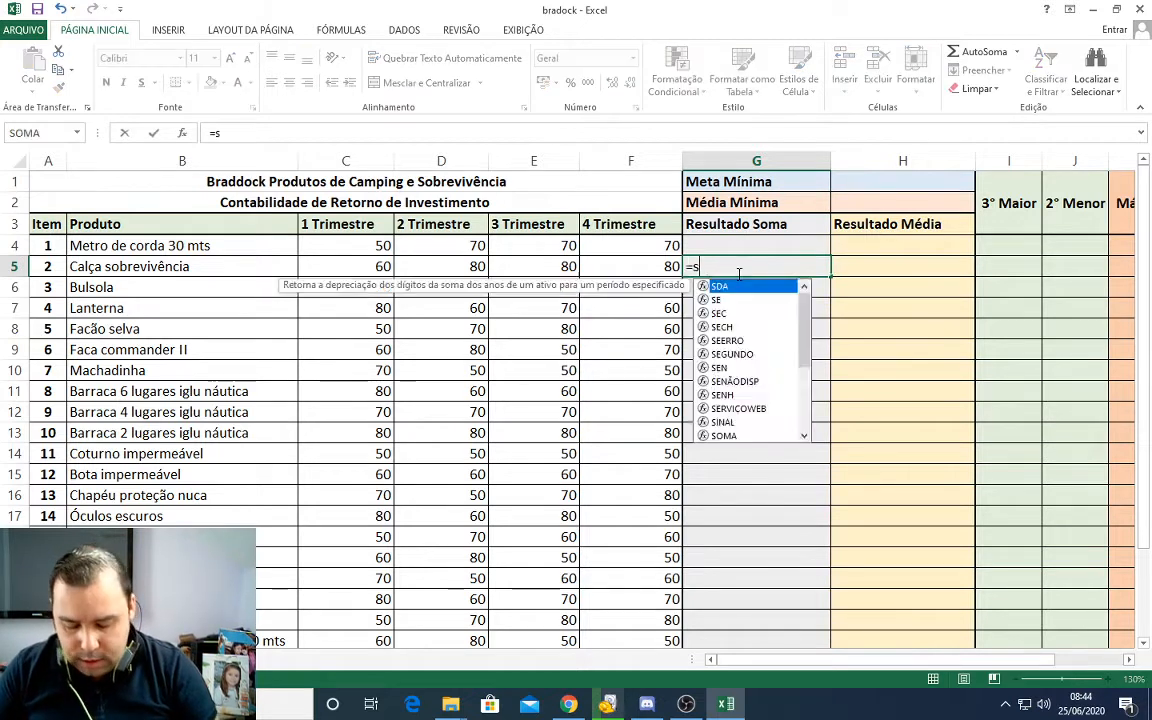
type("oma(")
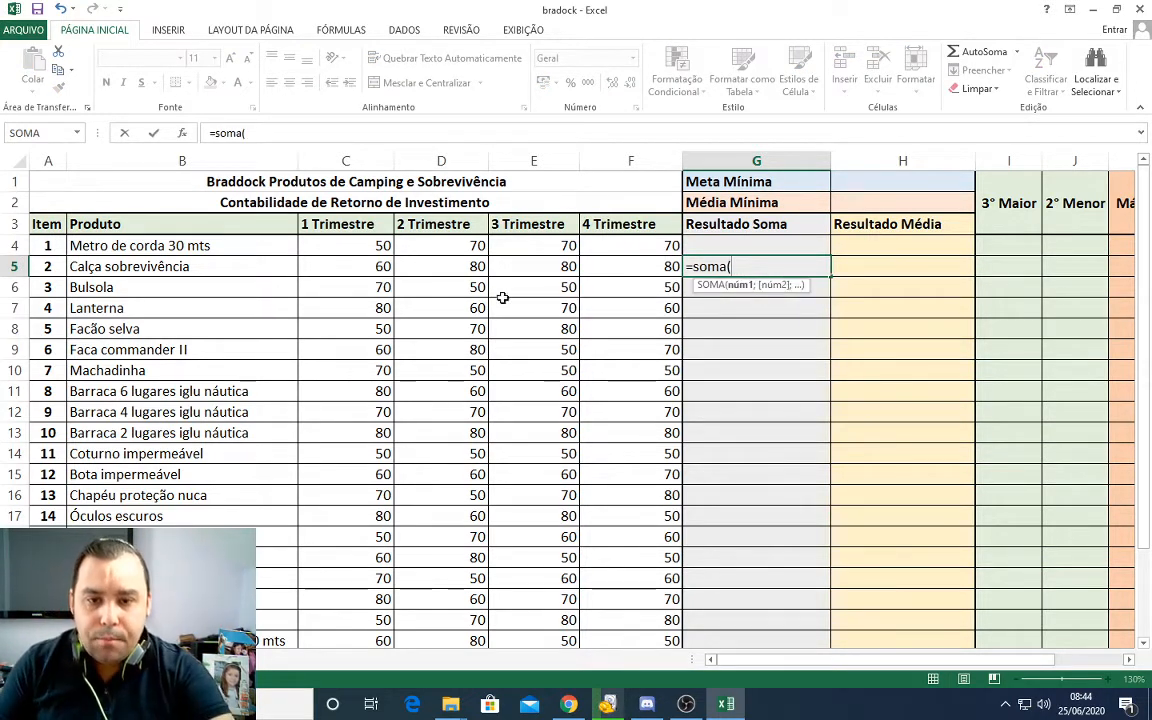
left_click_drag(340, 266, 612, 268)
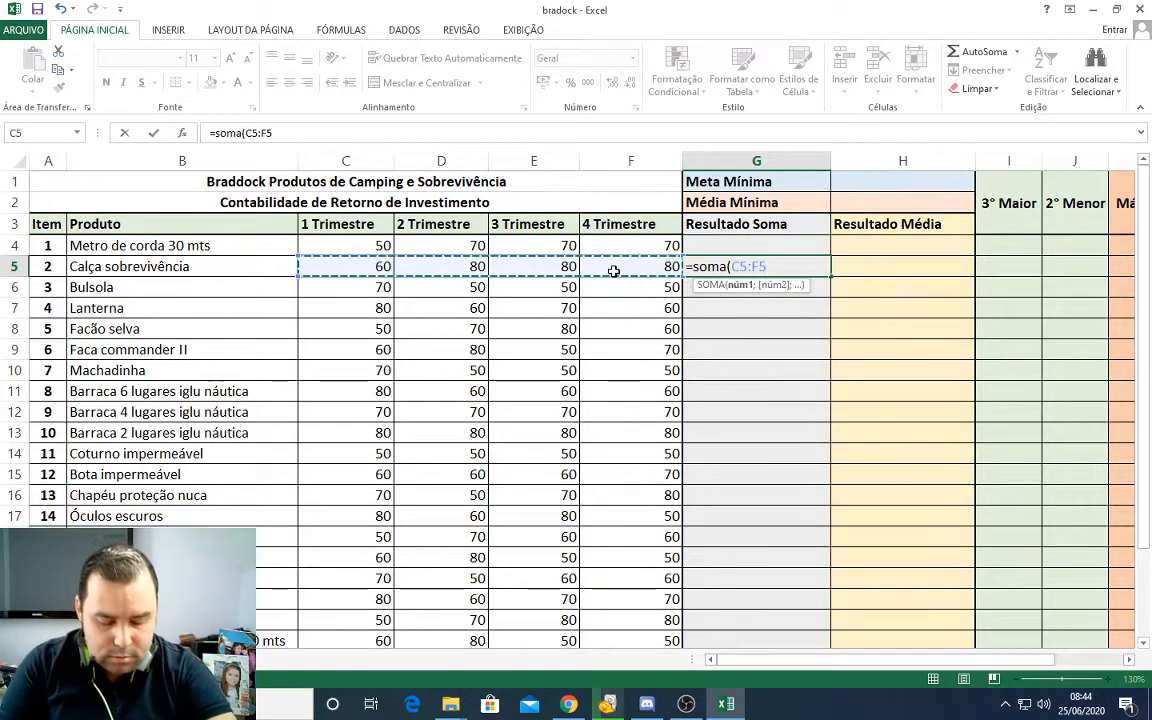
key("Return")
Step: Fill the G5 sum formula down to G23 and up to G4 to total every product in Resultado Soma
left_click(770, 266)
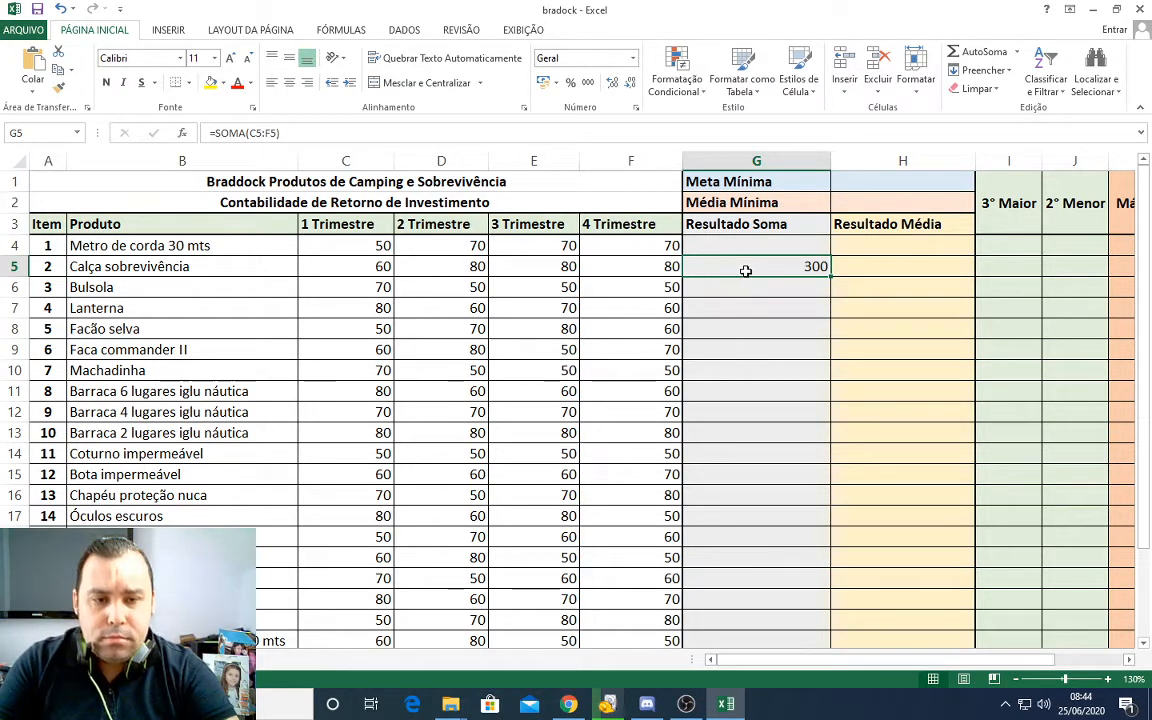
left_click_drag(829, 276, 818, 558)
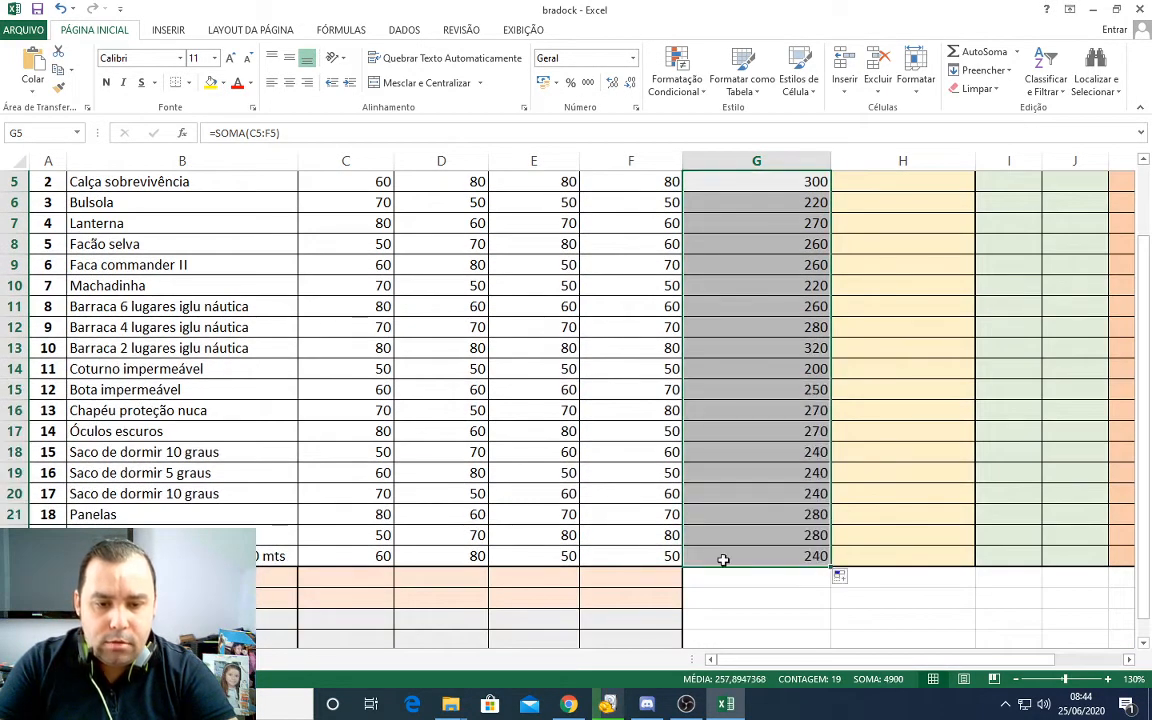
scroll(792, 474, "up", 1)
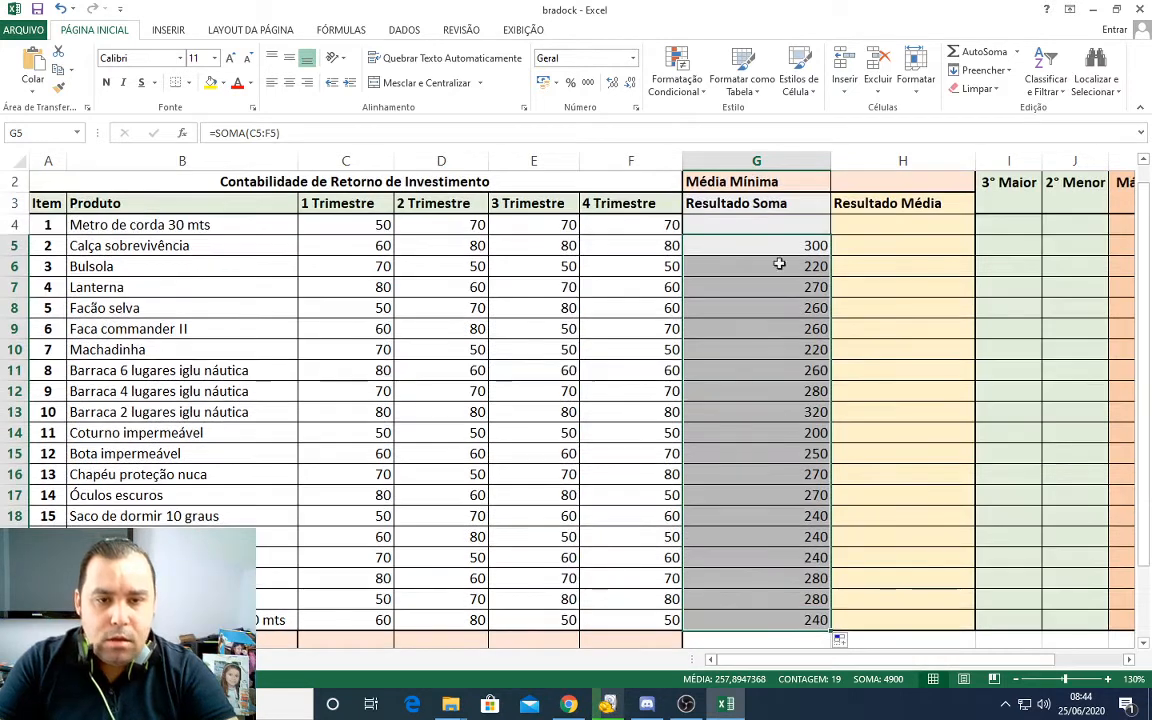
left_click(803, 249)
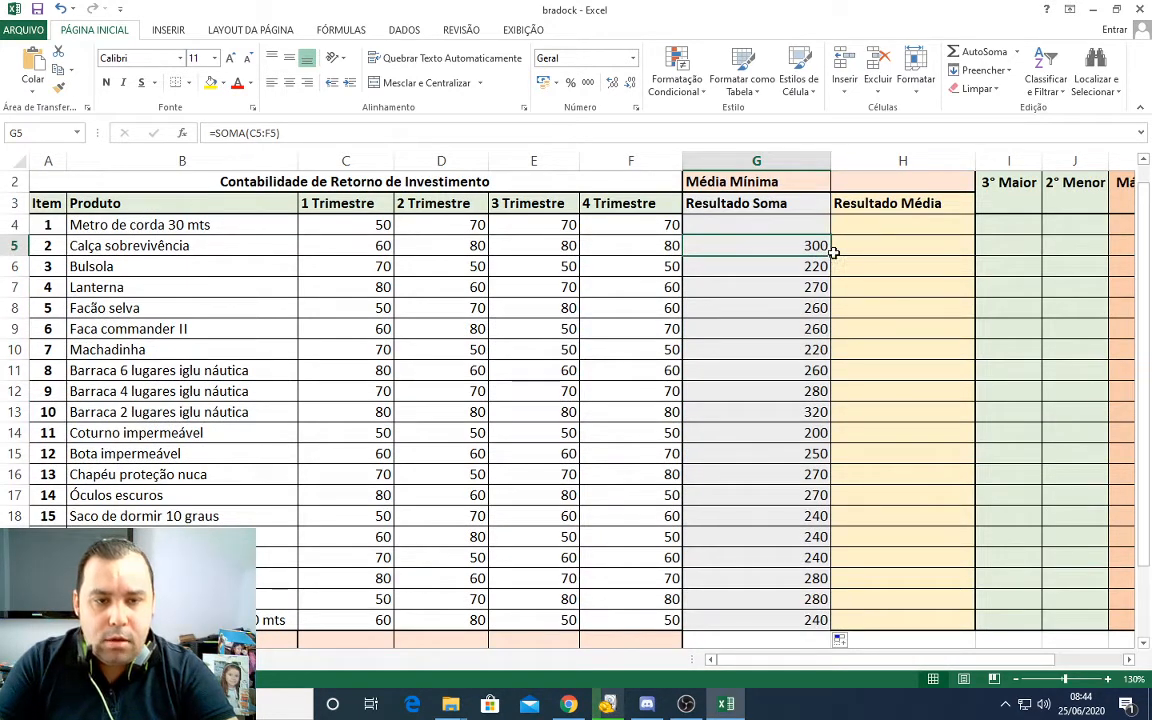
left_click_drag(830, 235, 828, 224)
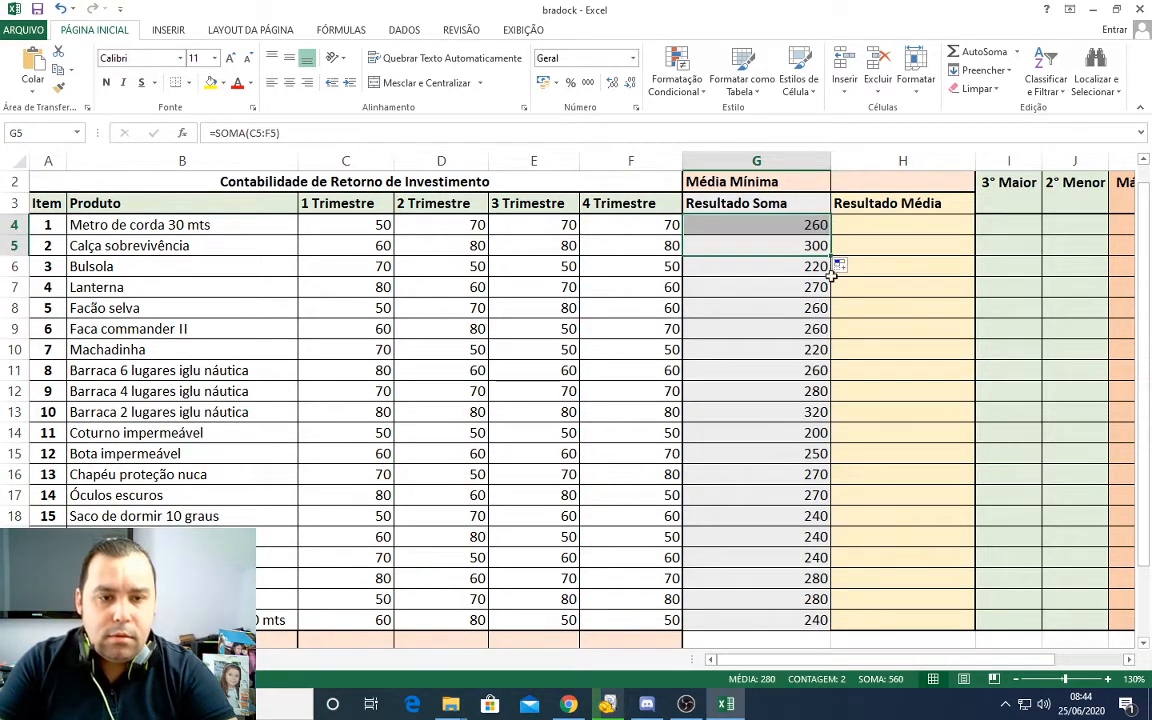
left_click(818, 412)
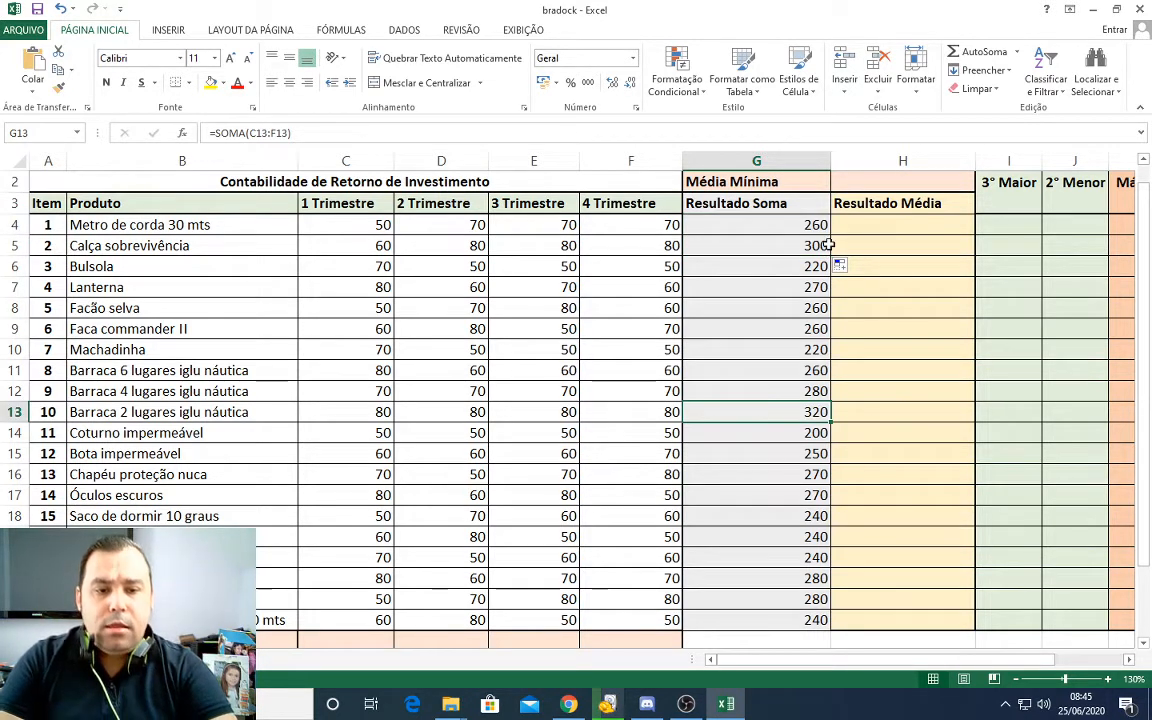
Step: Clear the sum formulas from the Resultado Soma cells G4:G23
left_click_drag(818, 224, 797, 615)
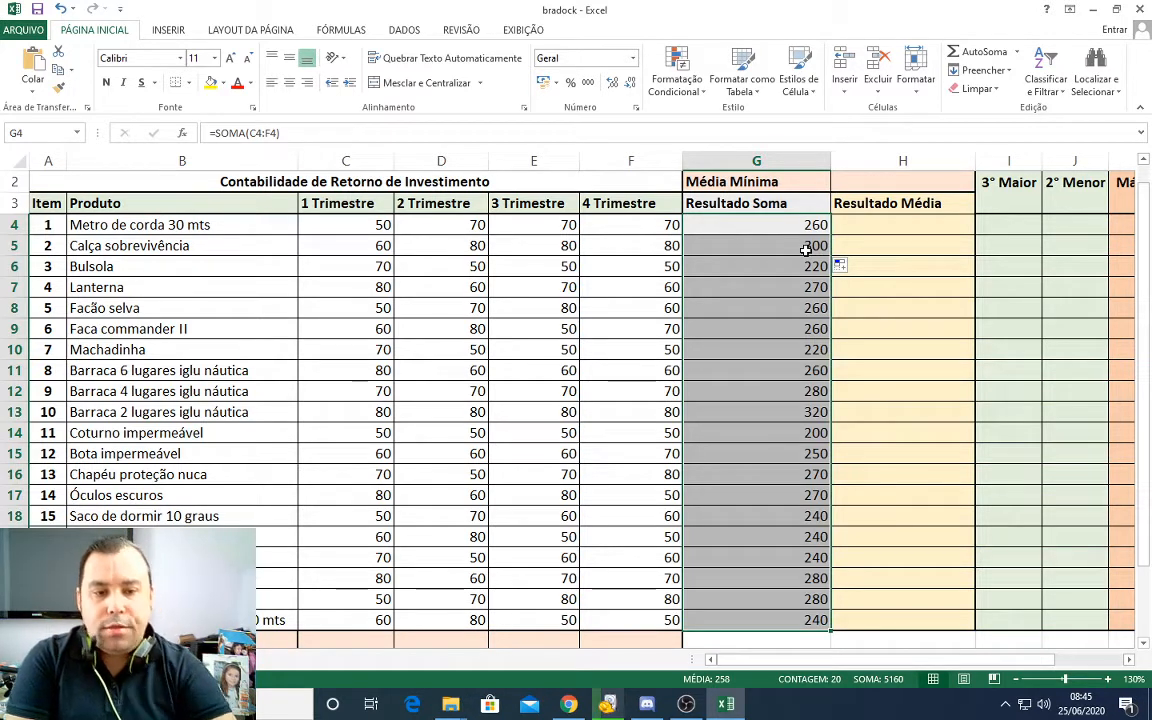
key("Delete")
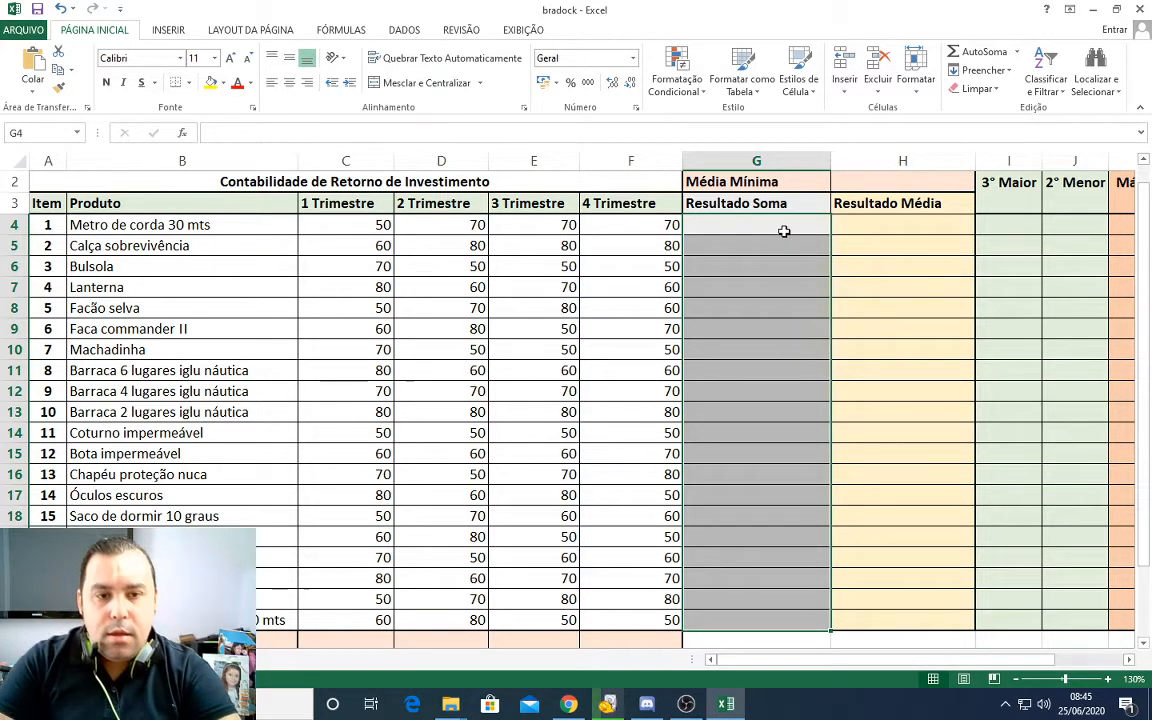
left_click(768, 230)
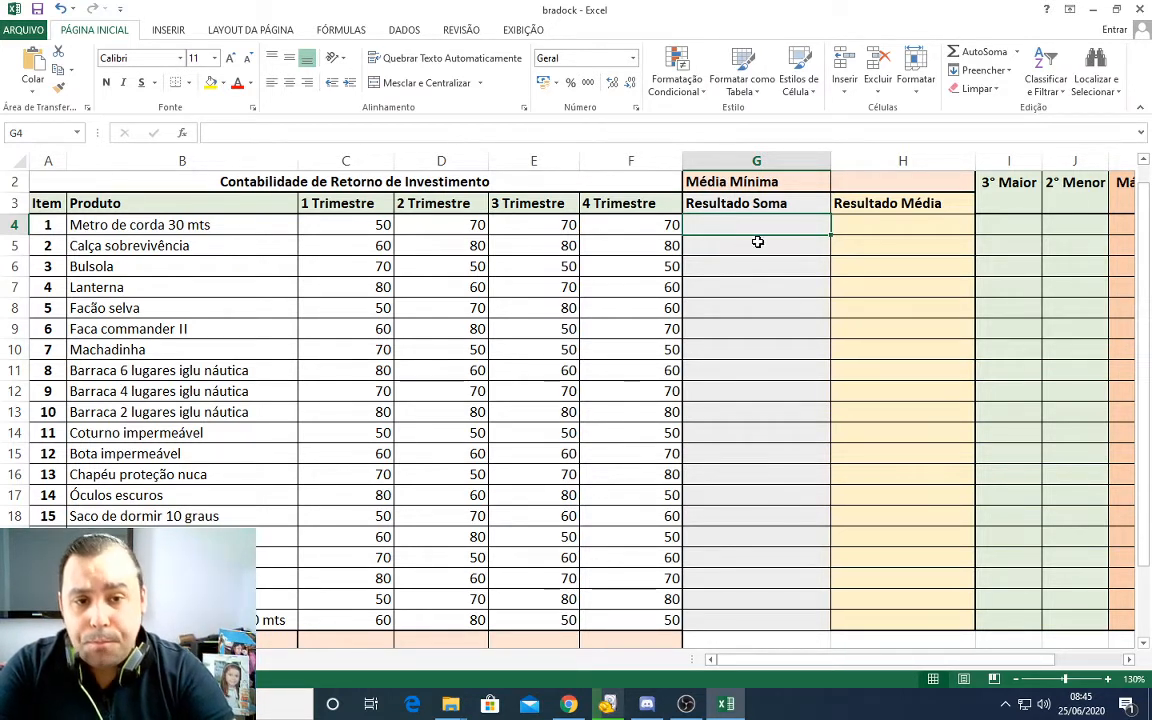
Step: Select G4:G23 and examine the conditional formatting categories, from cell highlighting and top/bottom rules to data bars, colour scales and icon sets
left_click_drag(748, 226, 735, 620)
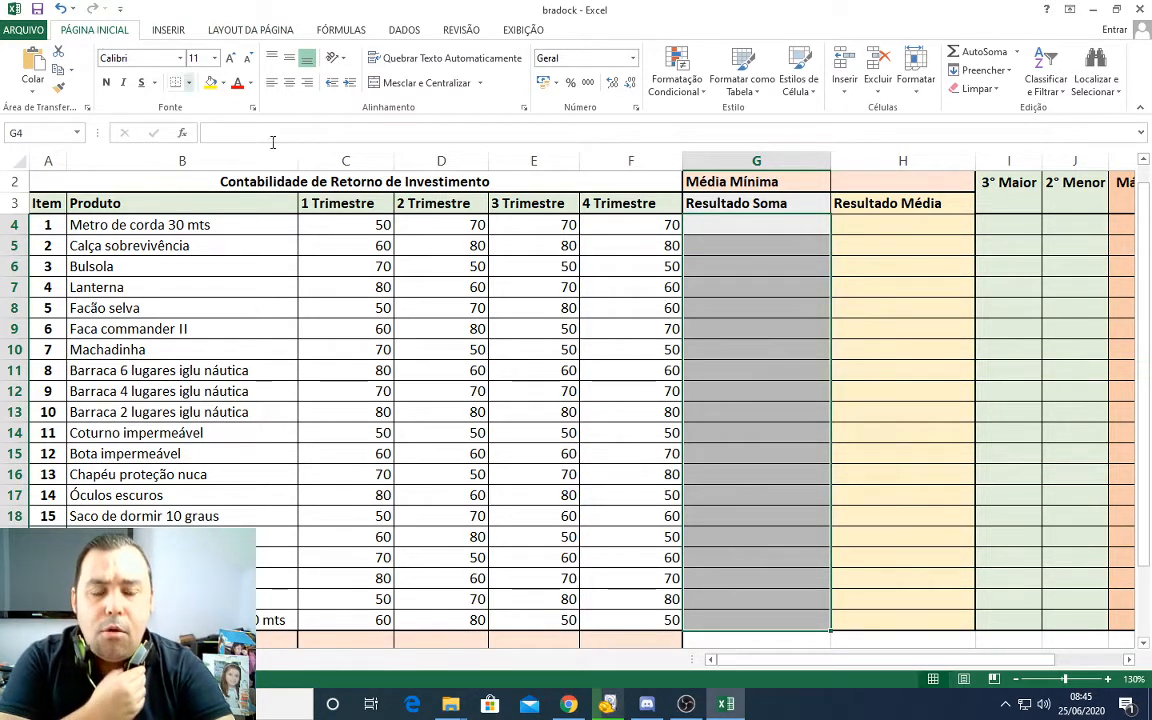
left_click(701, 96)
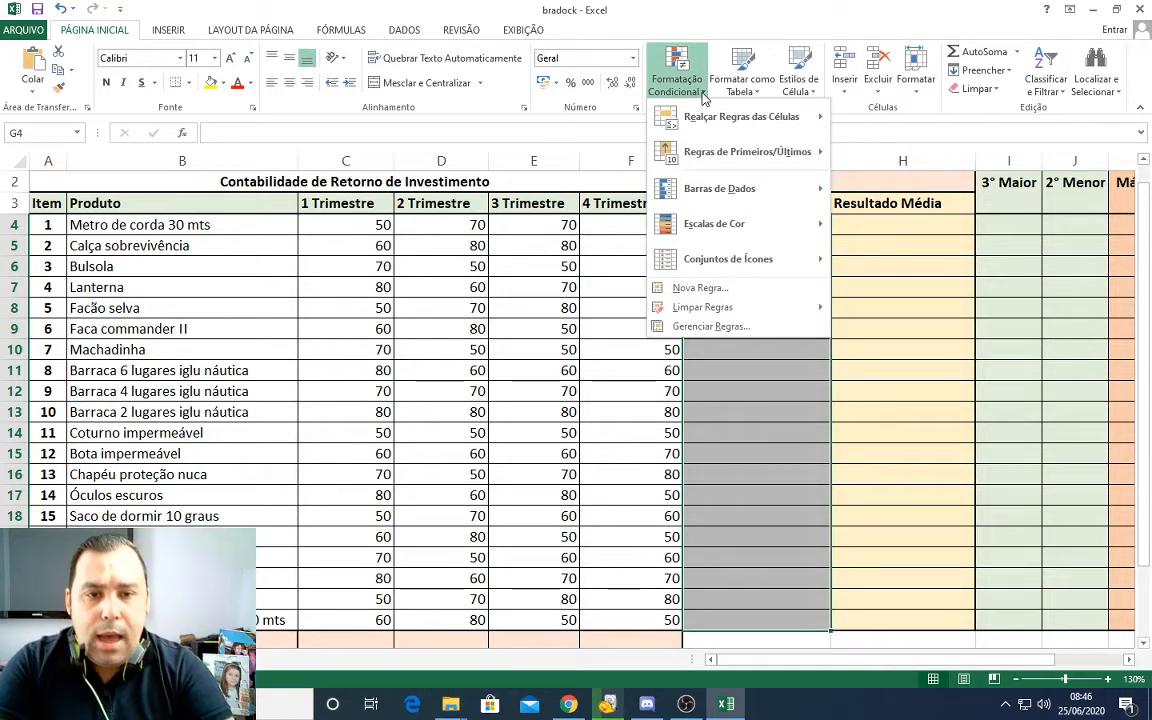
mouse_move(697, 113)
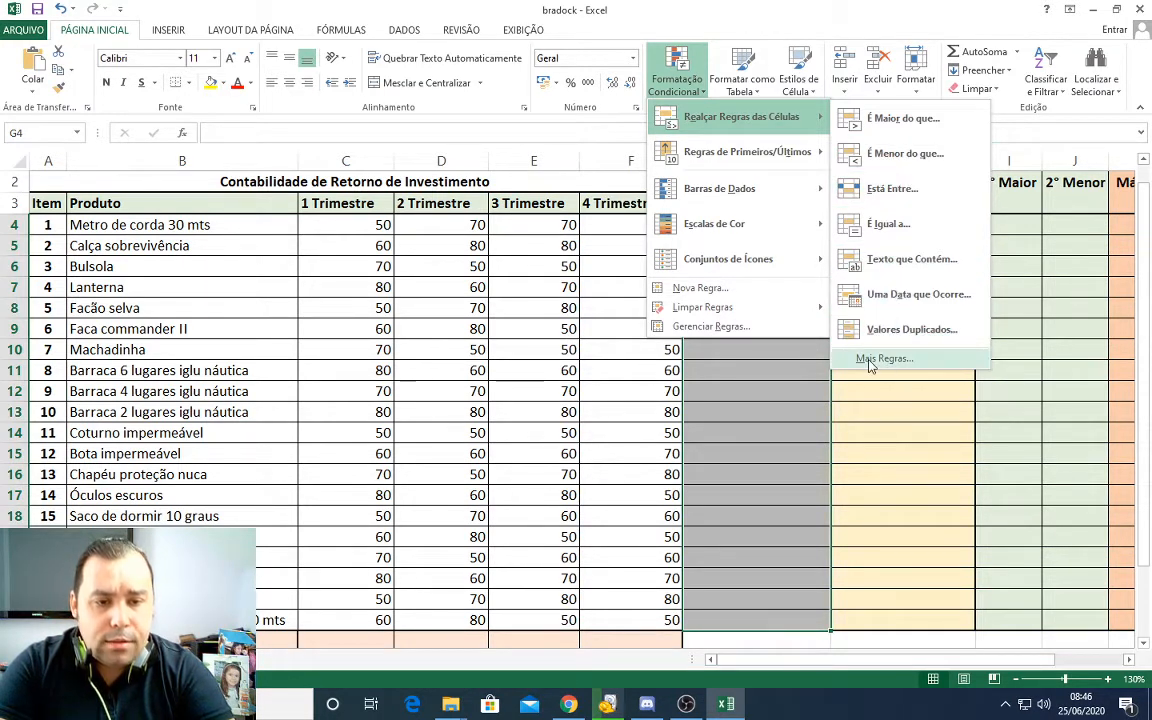
mouse_move(725, 156)
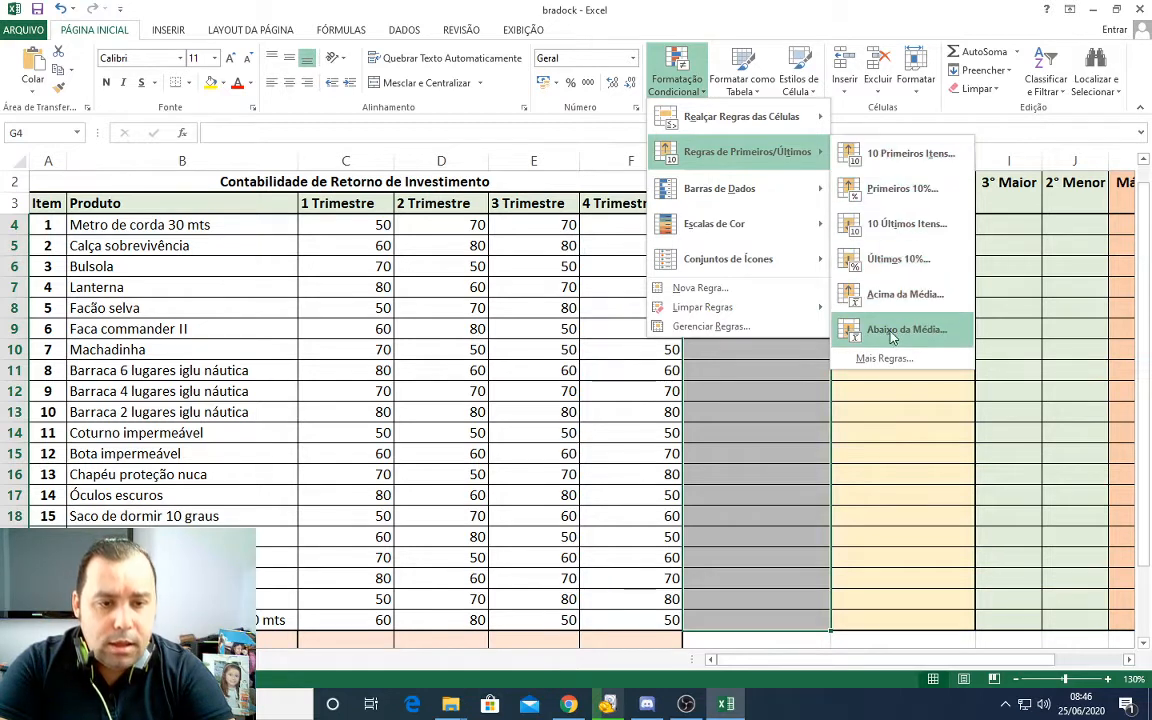
mouse_move(738, 201)
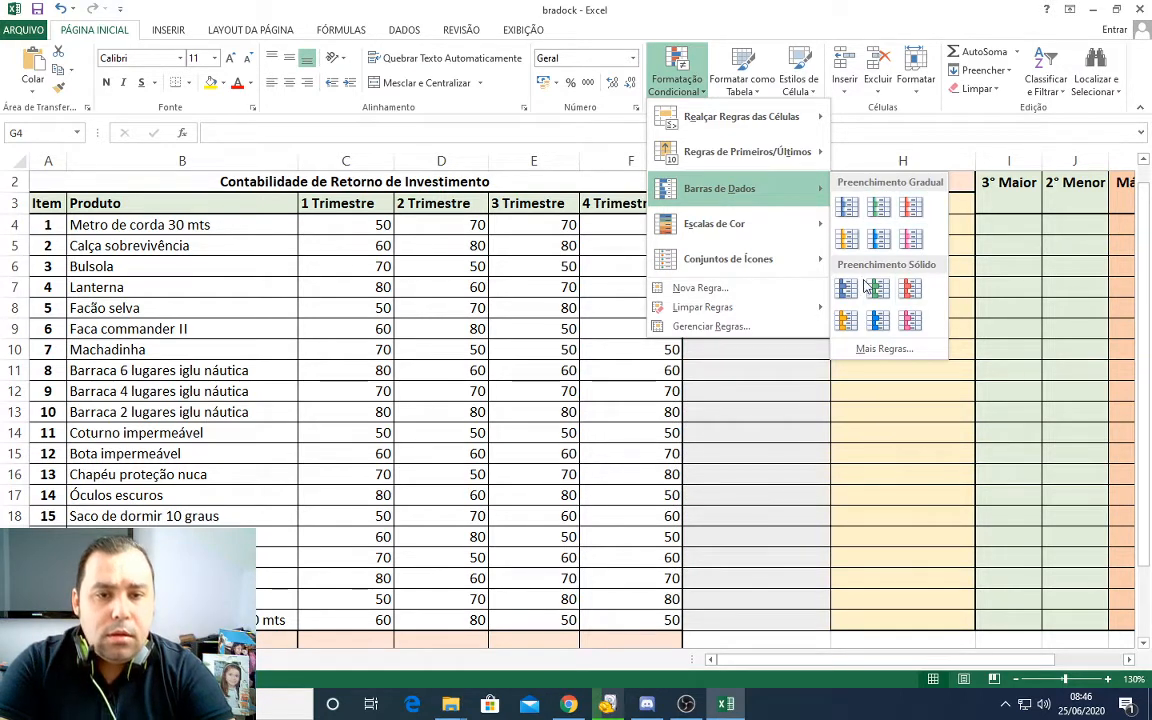
mouse_move(731, 237)
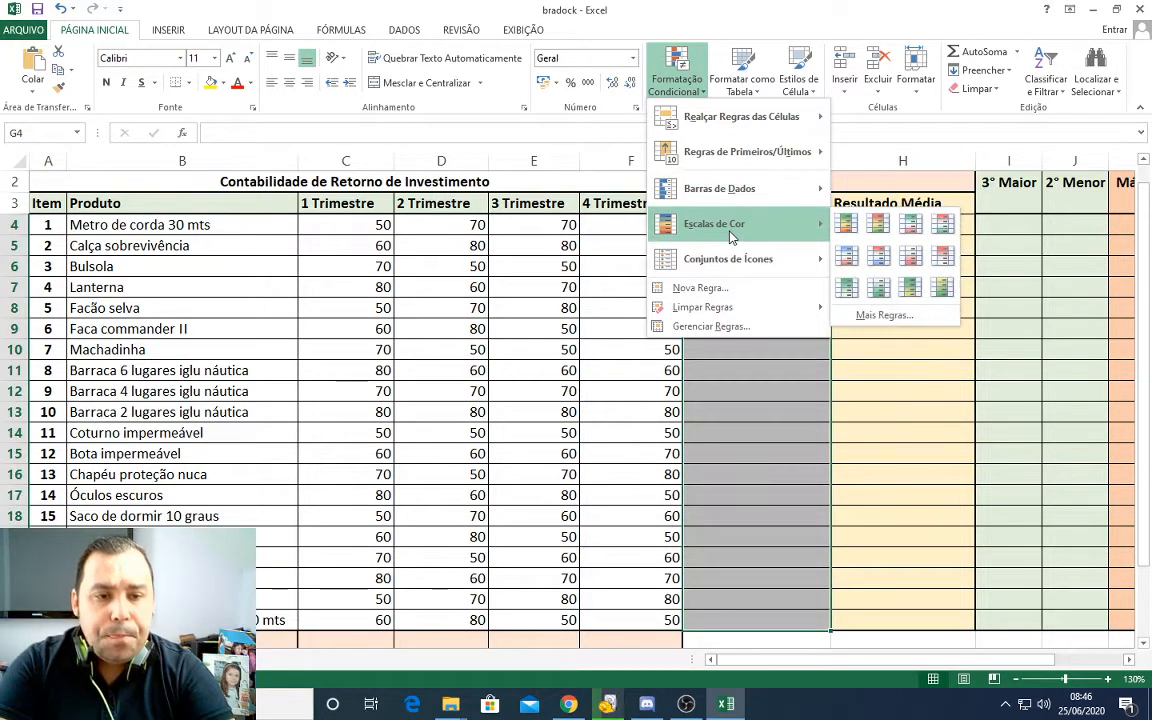
mouse_move(731, 268)
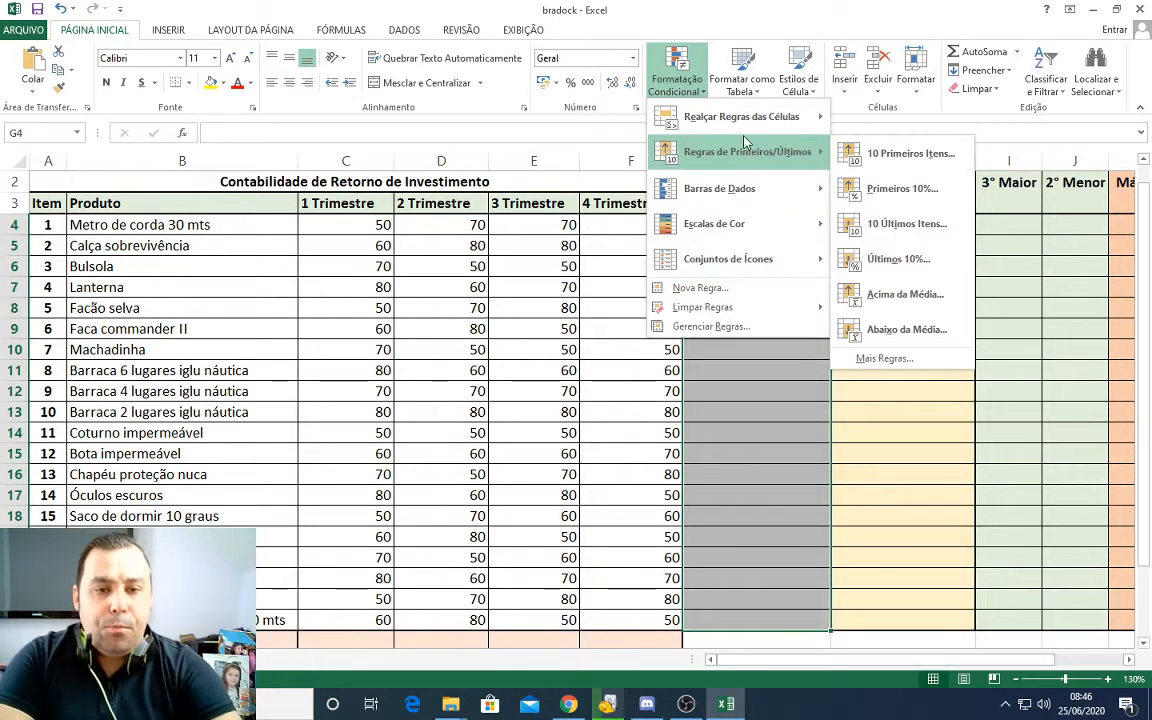
Step: Start a custom conditional formatting rule for G4:G23 with the type Formatar todas as células com base em seus respectivos valores
mouse_move(745, 125)
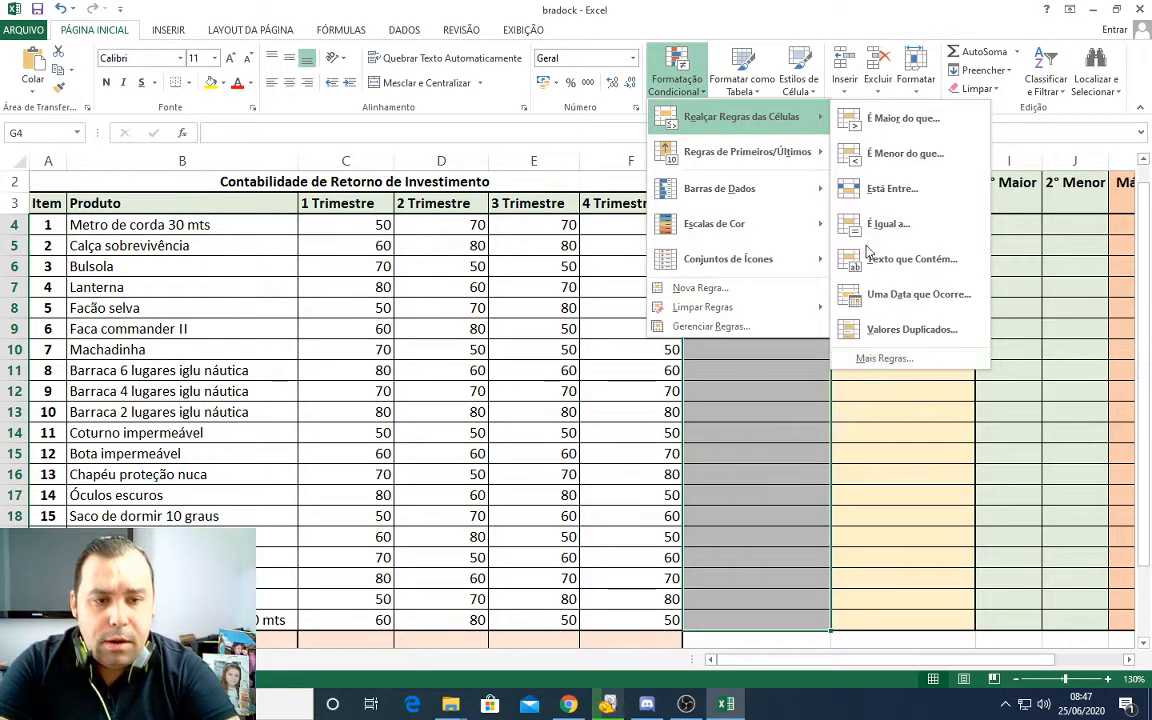
left_click(893, 360)
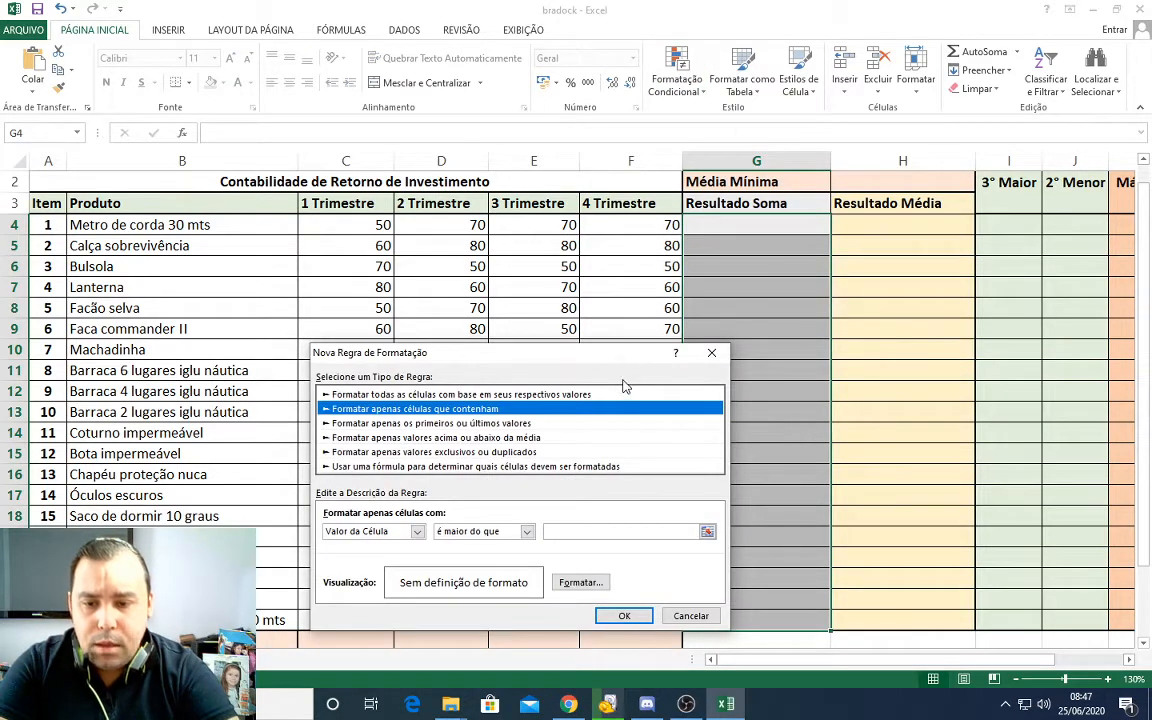
left_click_drag(562, 347, 532, 178)
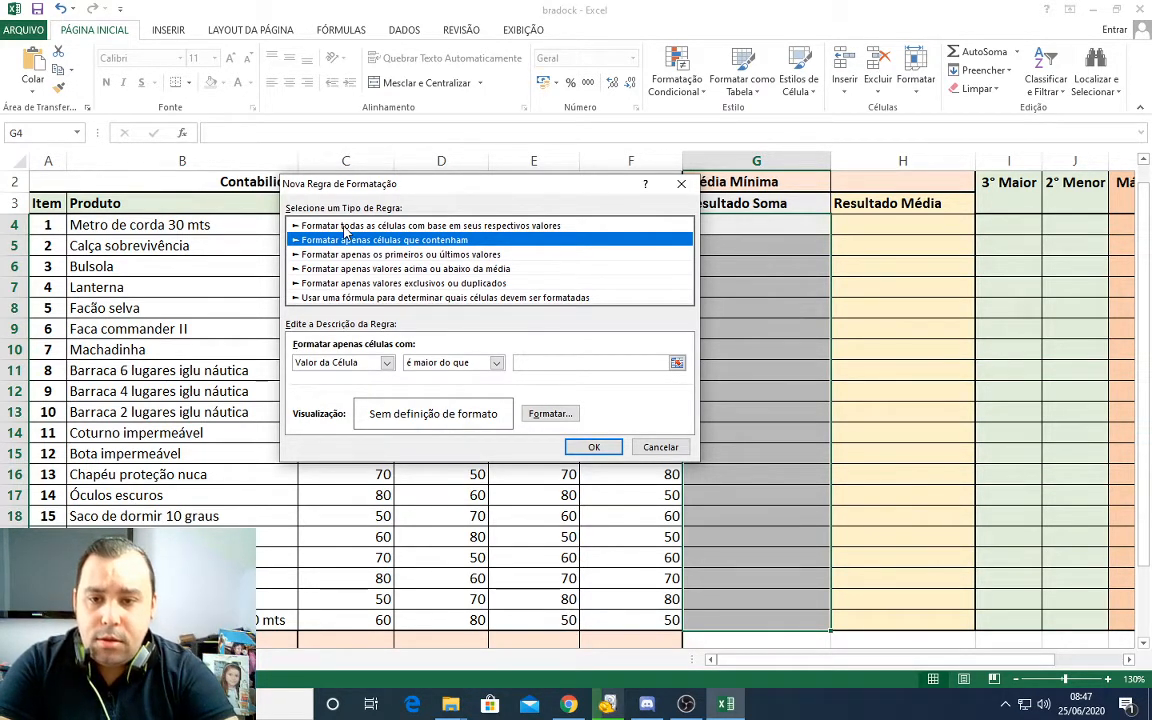
left_click(344, 226)
left_click(351, 241)
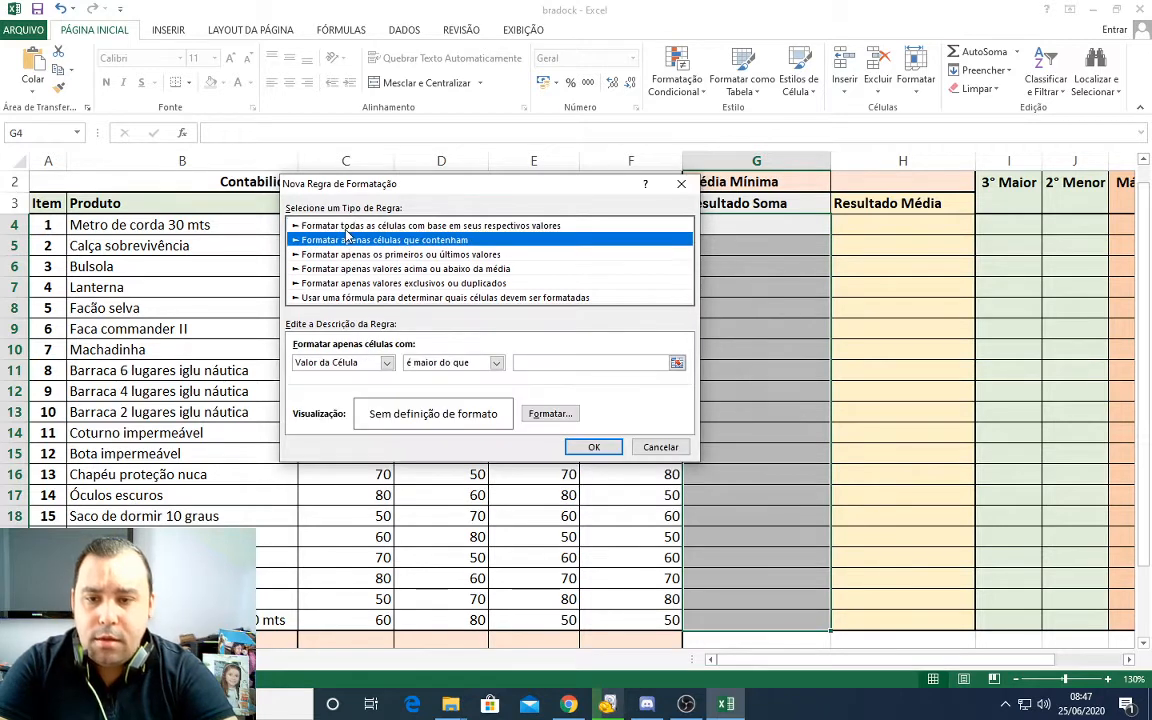
left_click(346, 228)
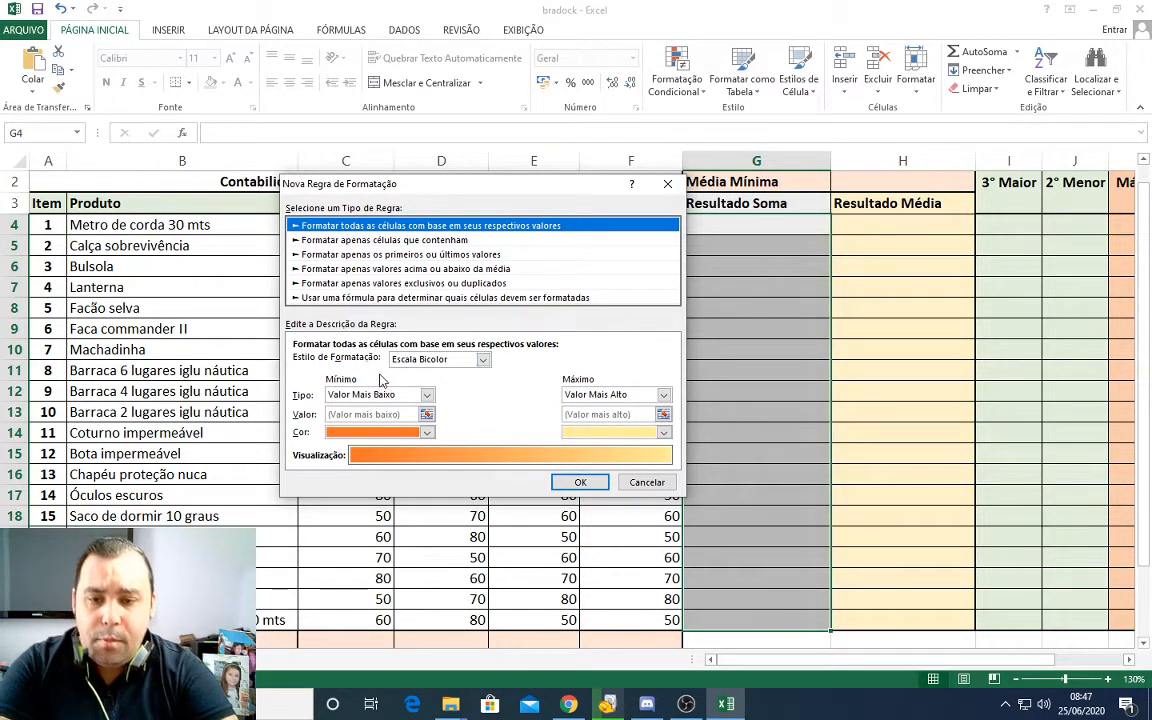
Step: Preview the Escala Tricolor, Barra de Dados and Conjuntos de Ícones formatting styles, and return the rule to Escala Bicolor
left_click(483, 361)
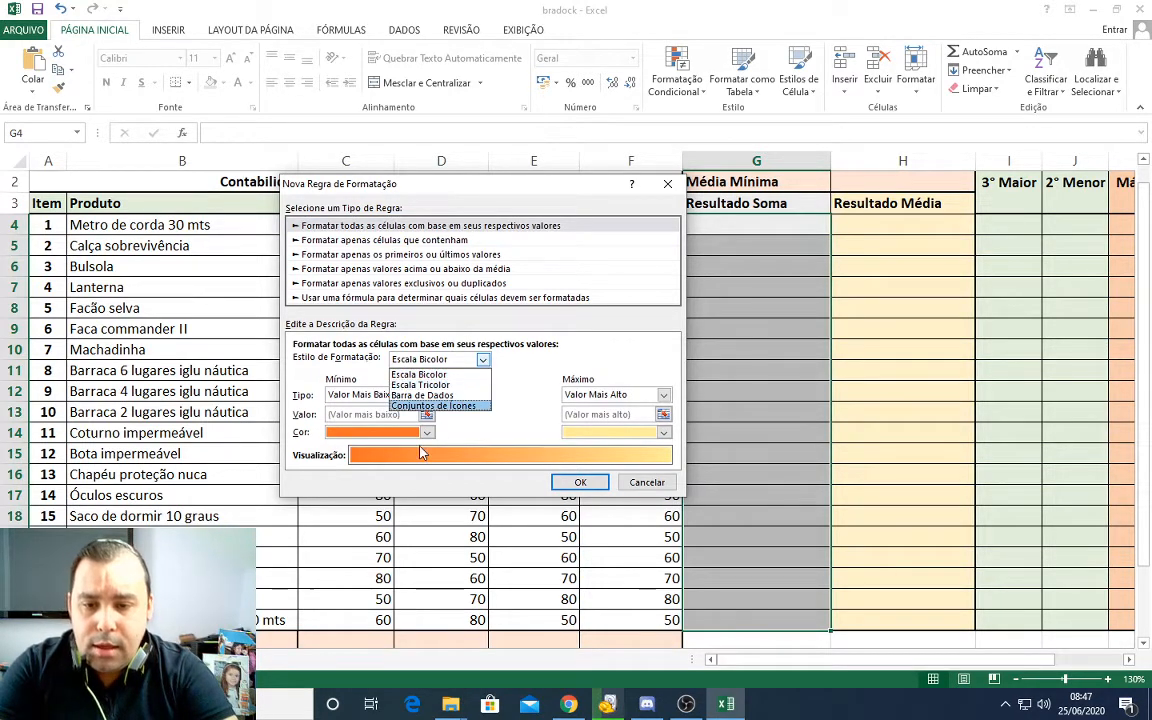
left_click(418, 385)
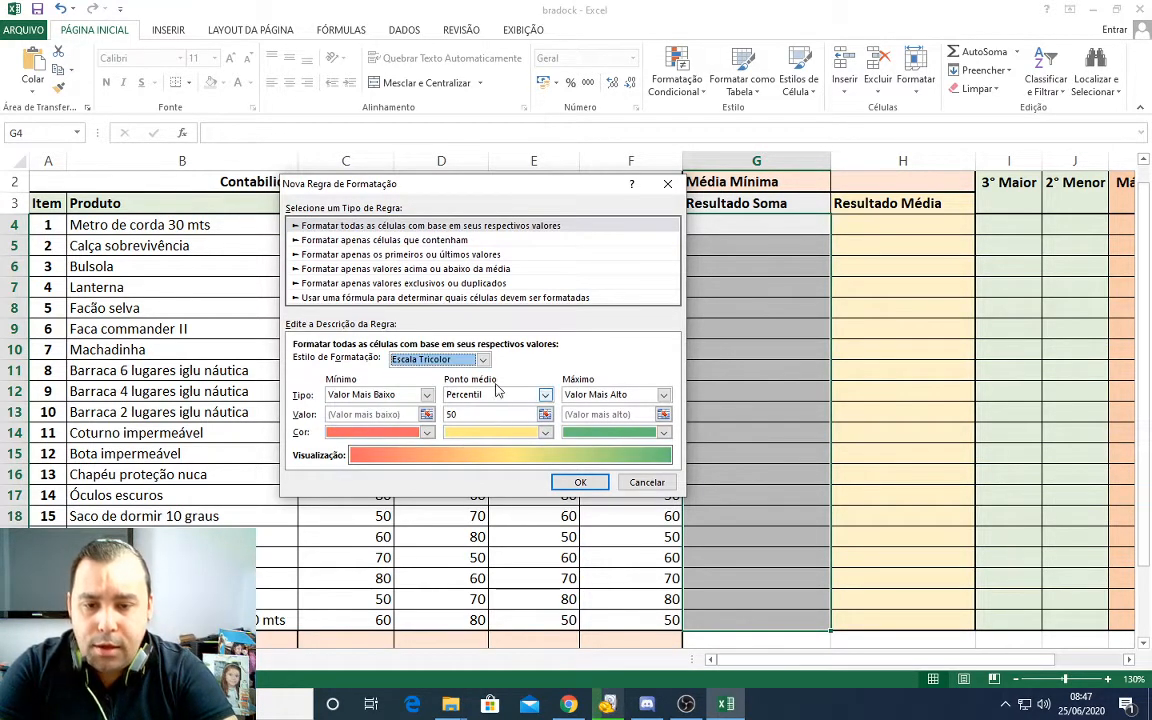
left_click(482, 359)
left_click(418, 396)
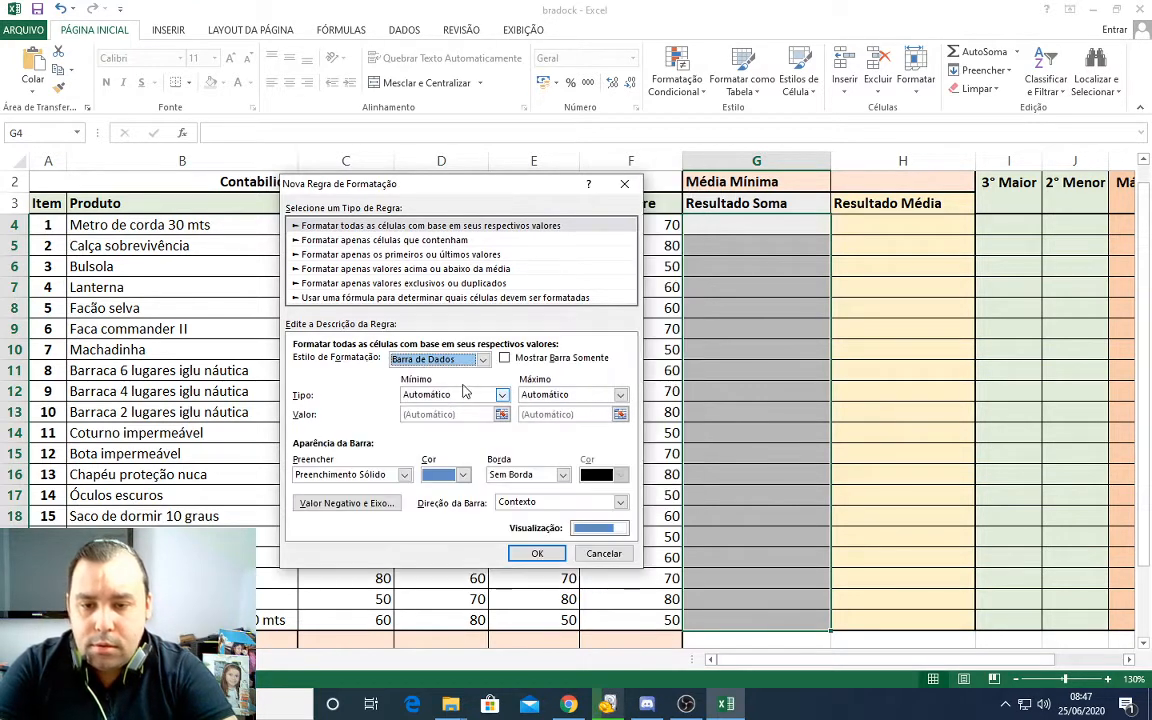
left_click(484, 361)
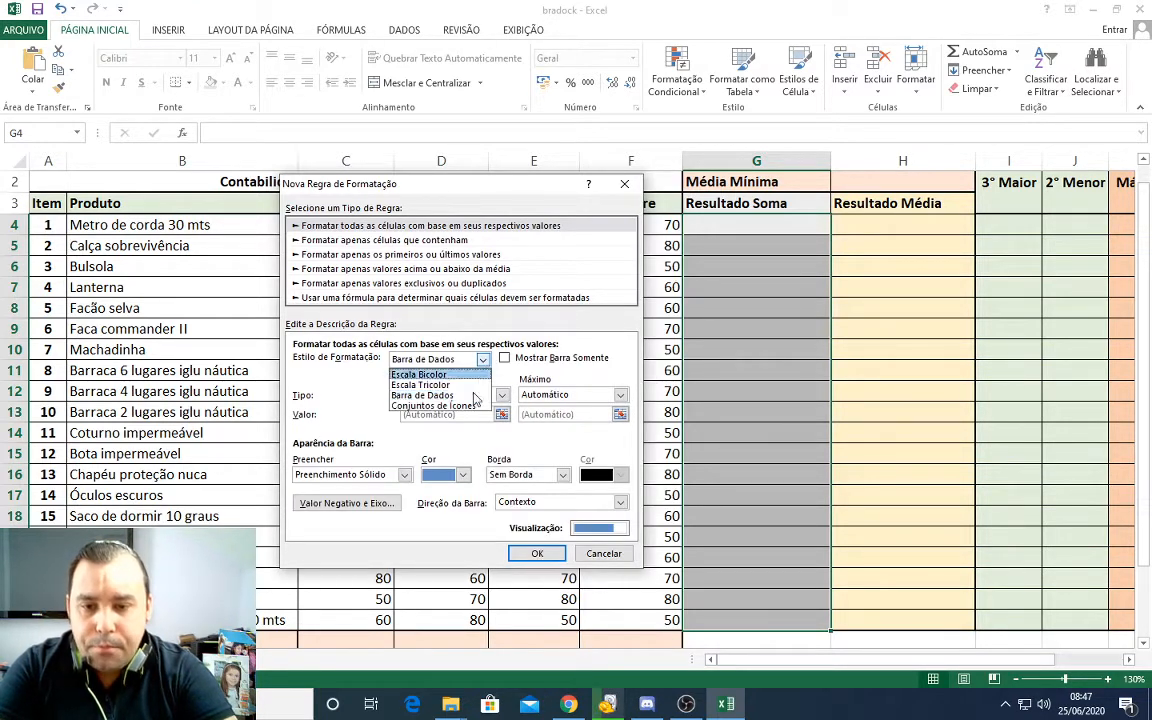
left_click(418, 407)
left_click(482, 359)
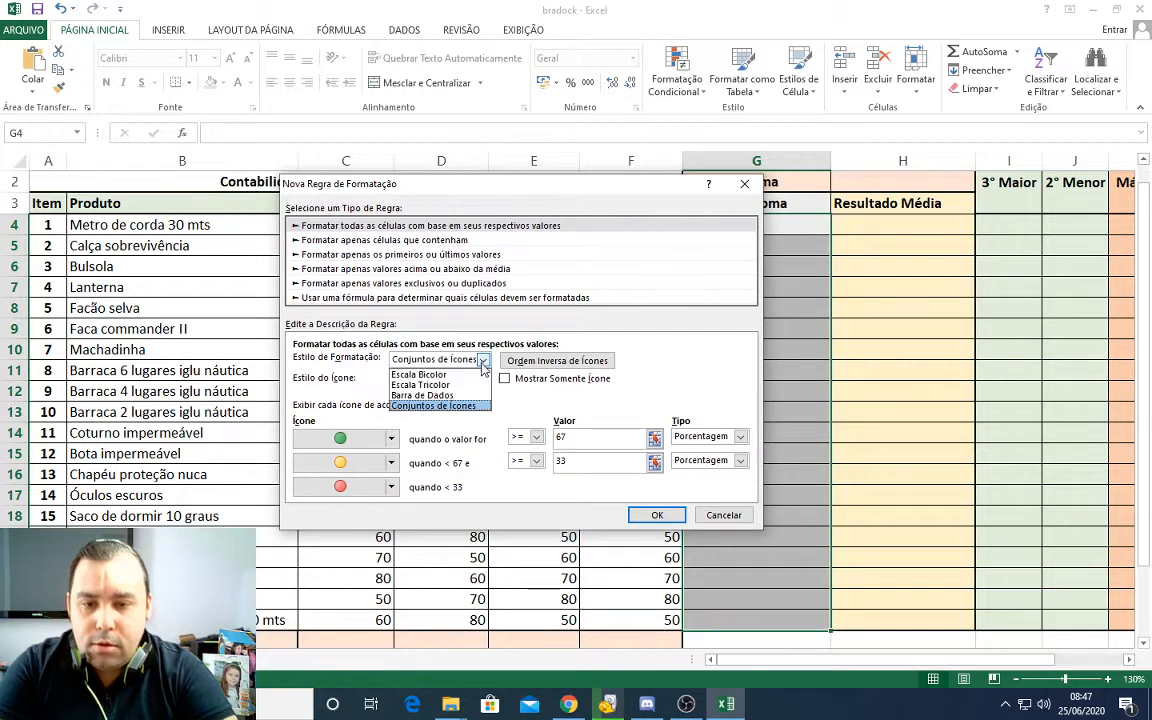
left_click(455, 373)
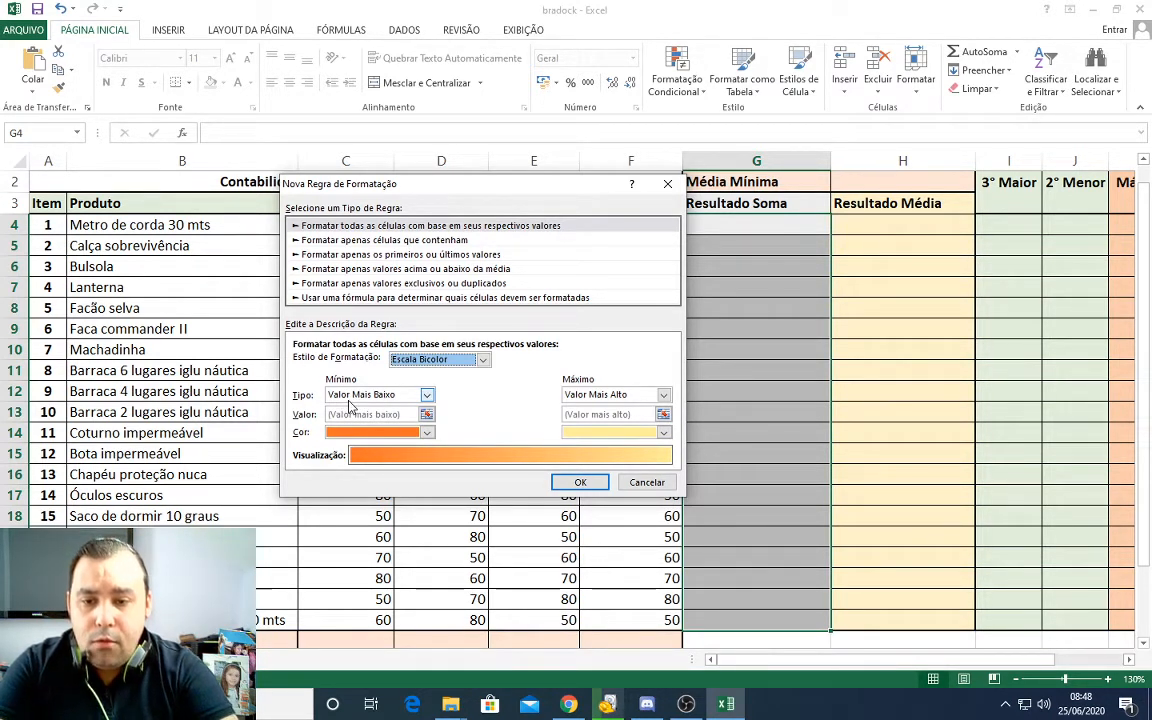
Step: Set the colour scale's minimum to type Número with the value 100
left_click(427, 396)
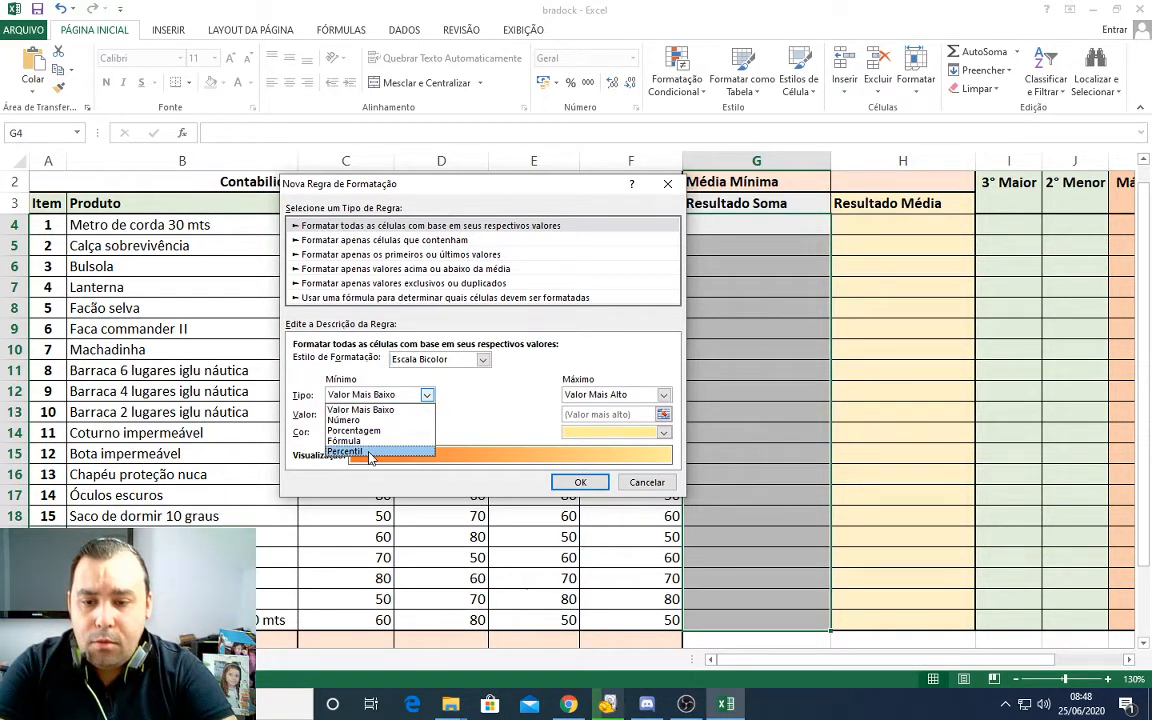
left_click(440, 420)
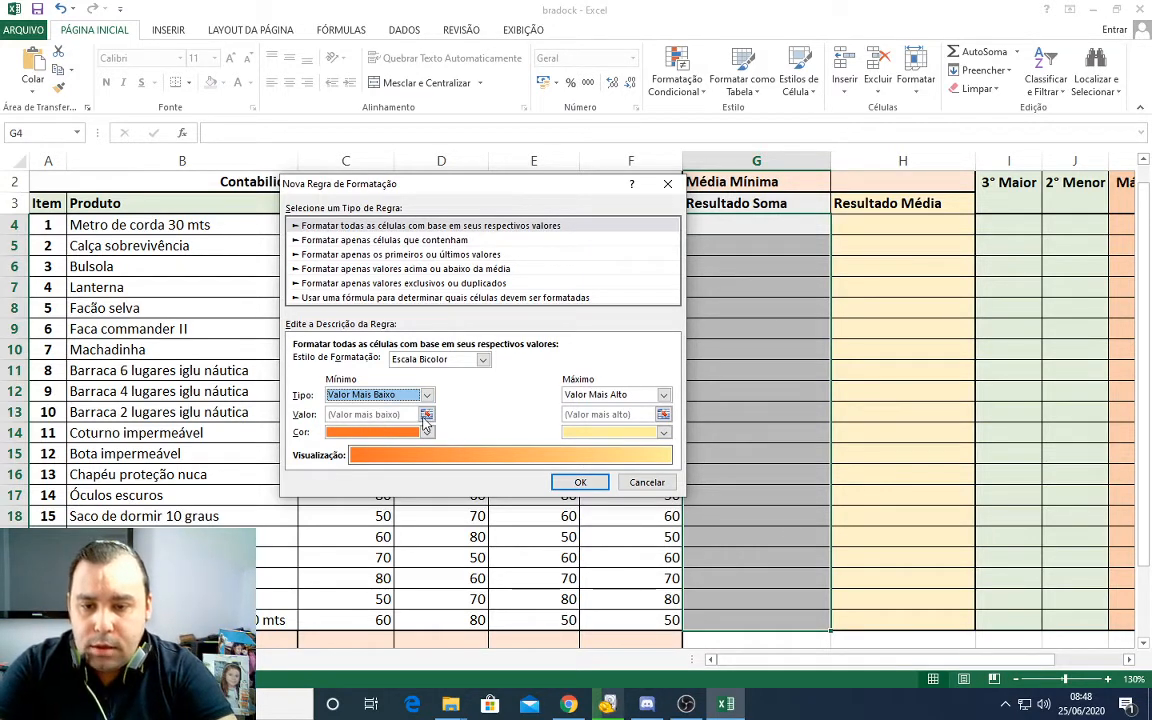
left_click(427, 395)
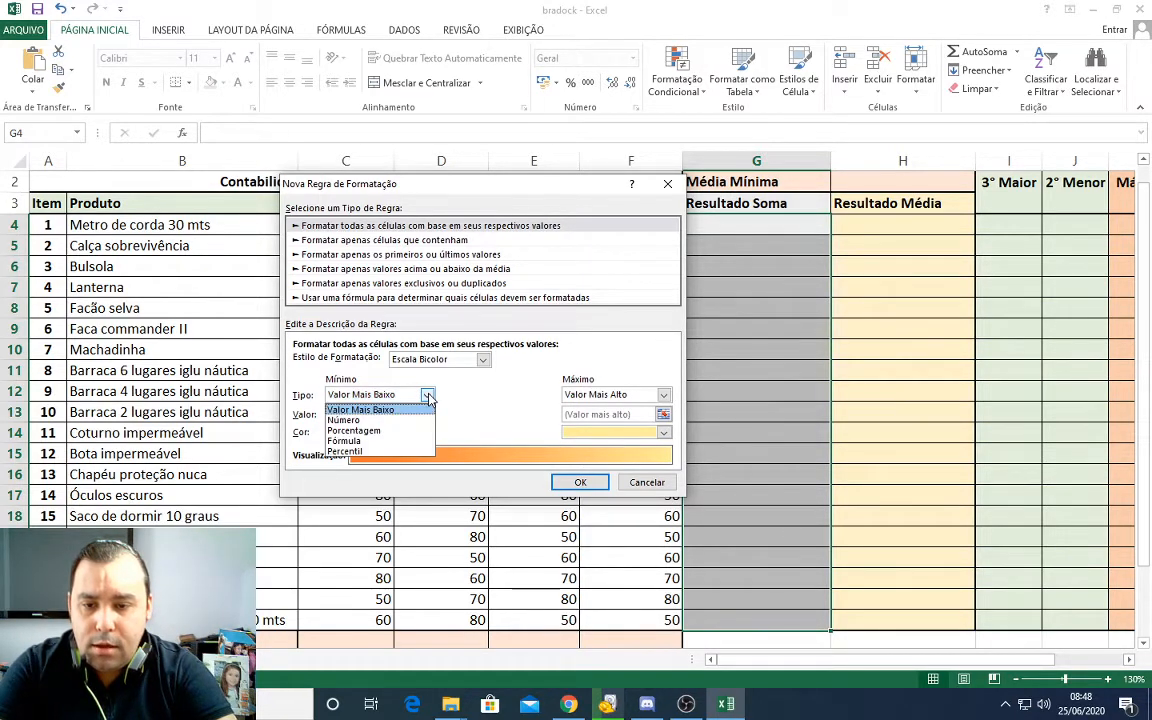
left_click(372, 418)
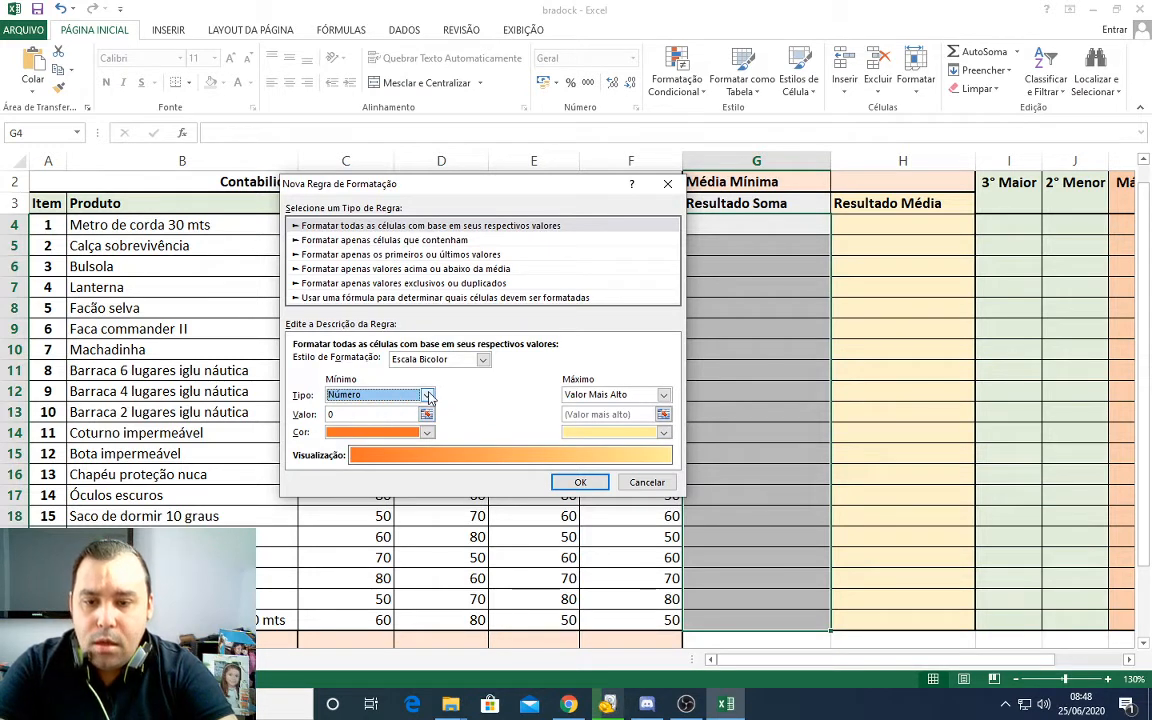
left_click(399, 397)
left_click(364, 422)
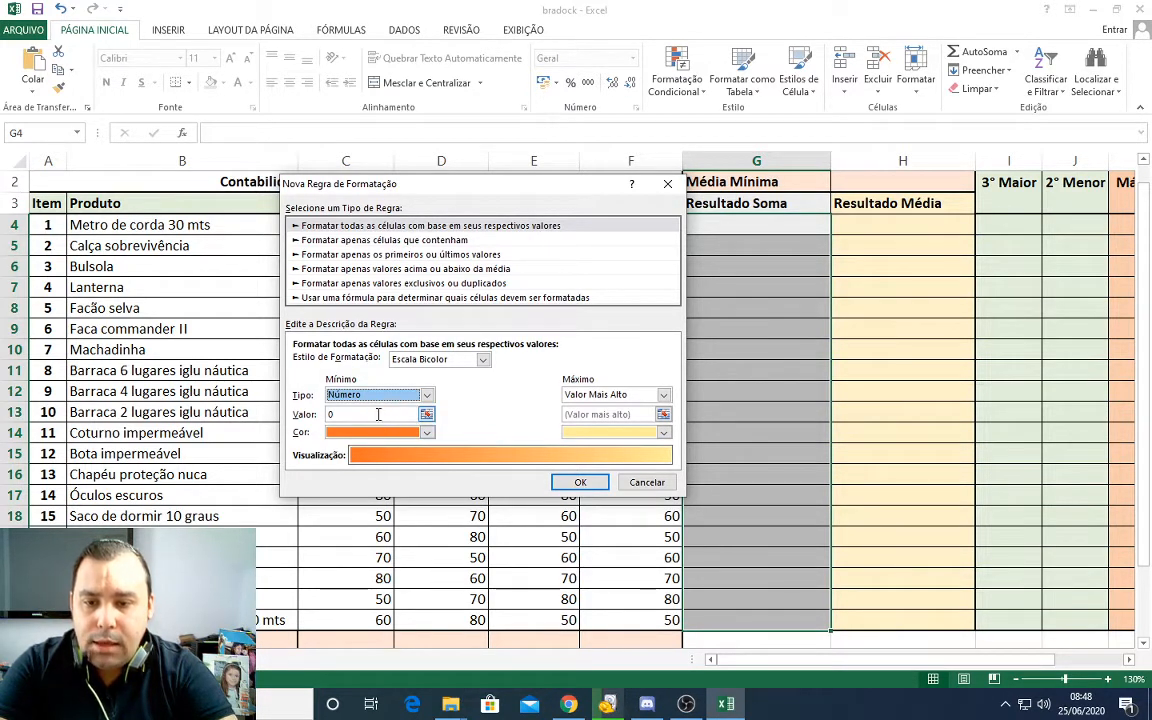
left_click(377, 413)
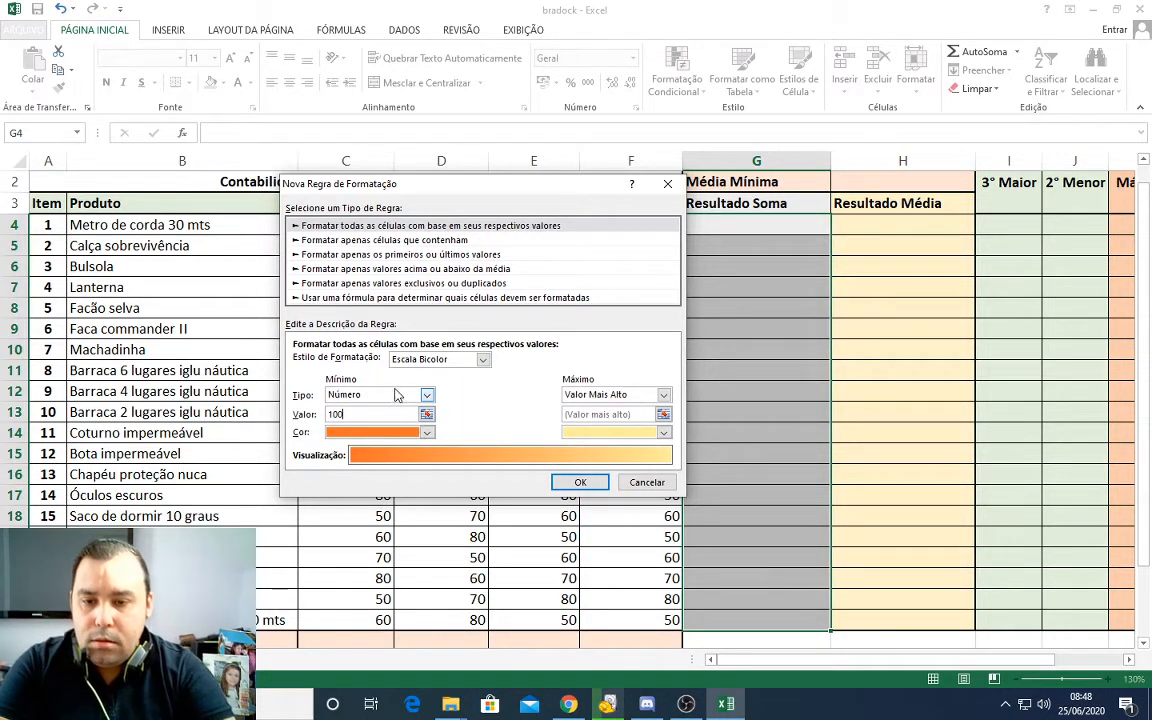
Step: Set the colour scale's maximum to type Número with the value 300
left_click(648, 396)
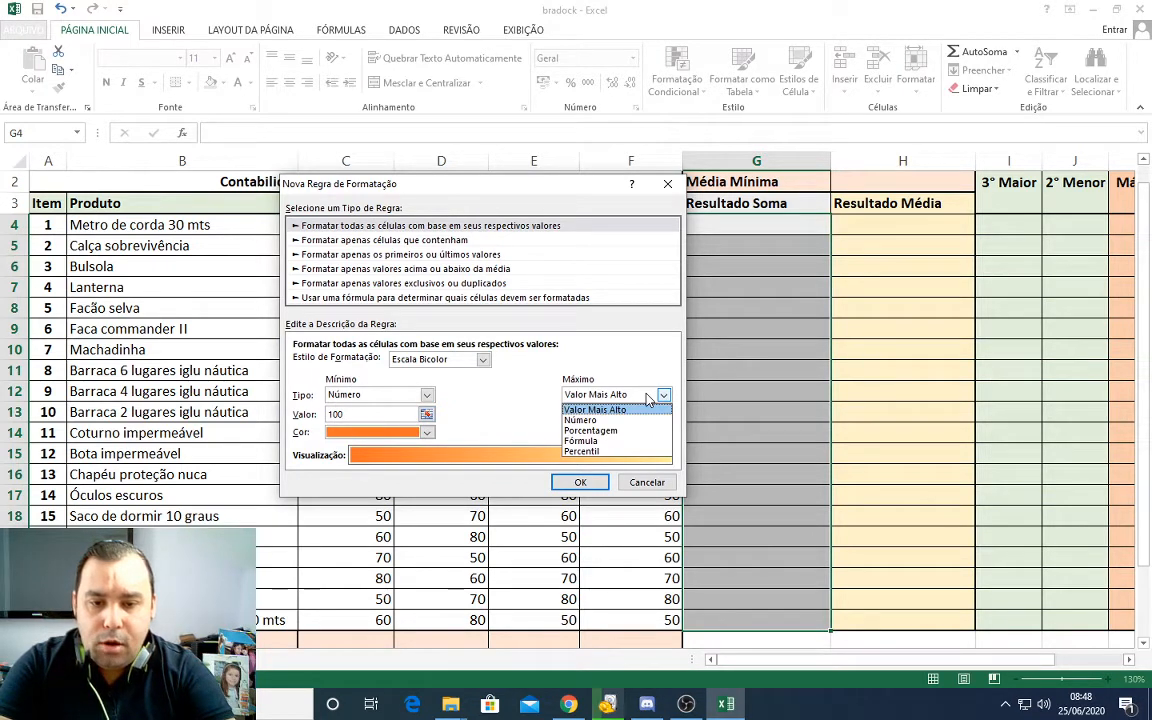
left_click(612, 420)
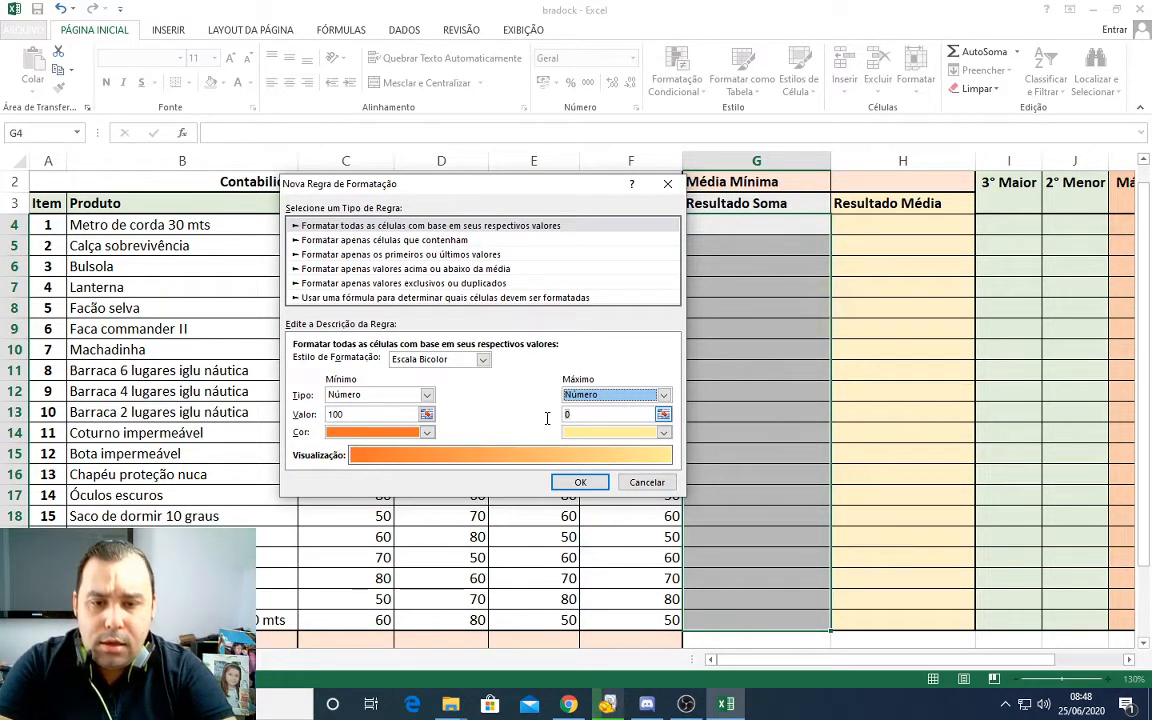
double_click(592, 416)
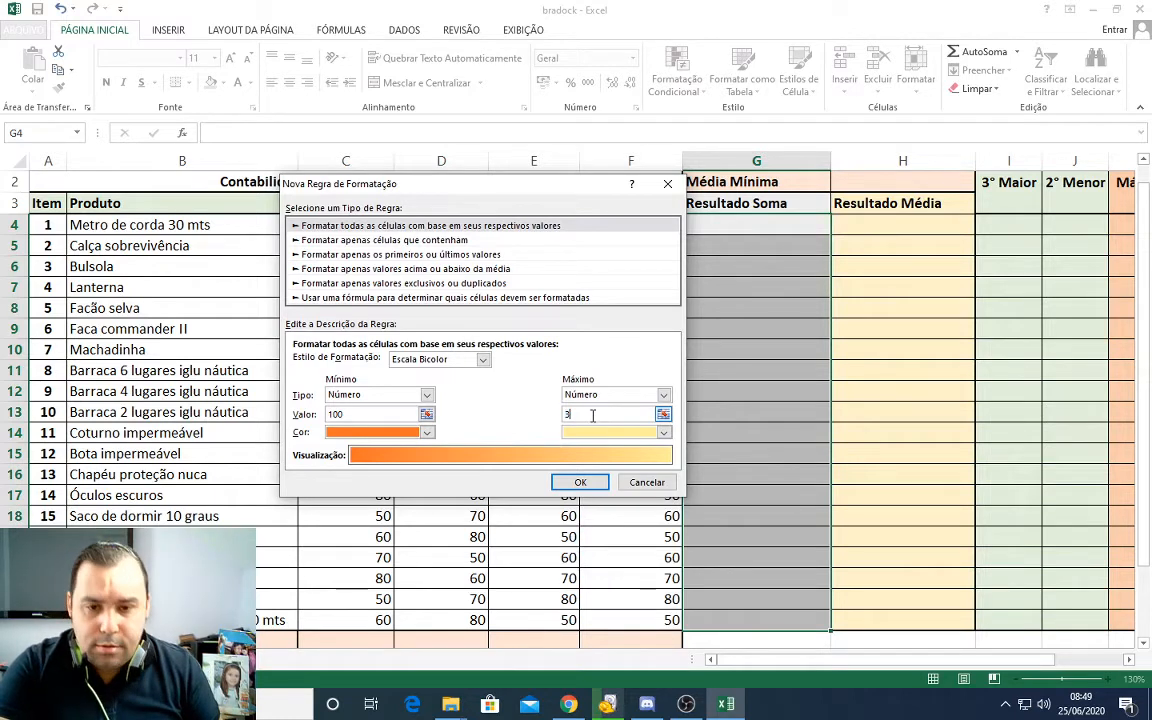
left_click(629, 398)
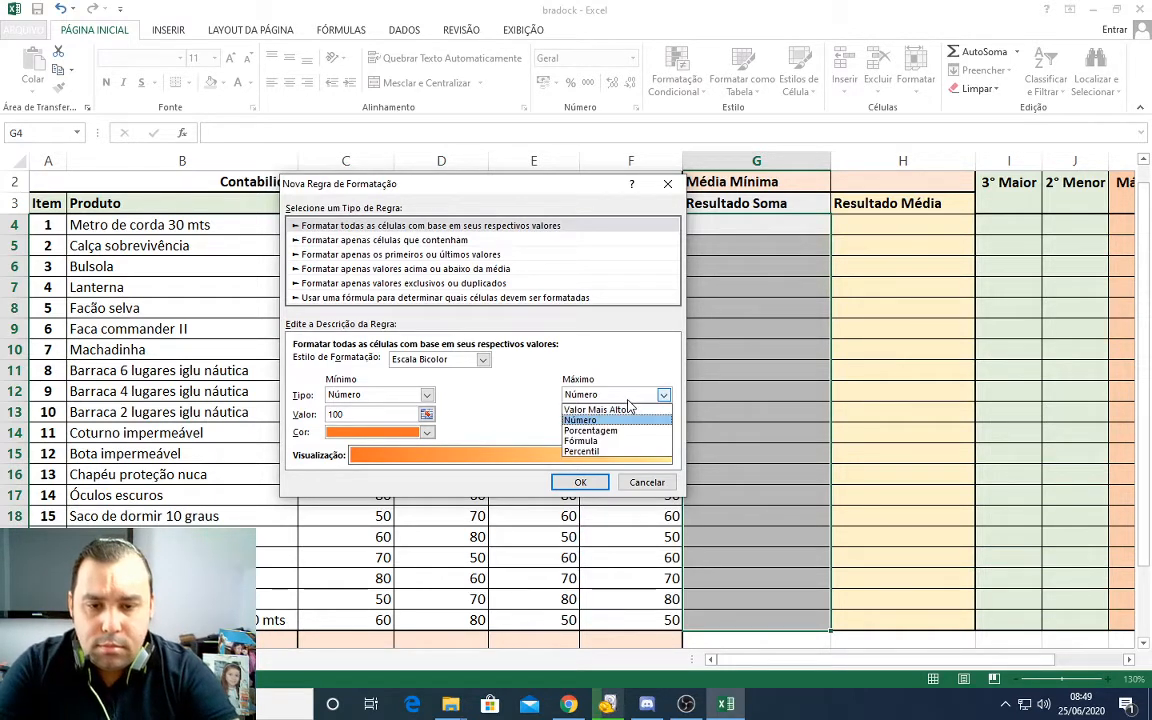
left_click(612, 420)
left_click_drag(622, 414, 522, 411)
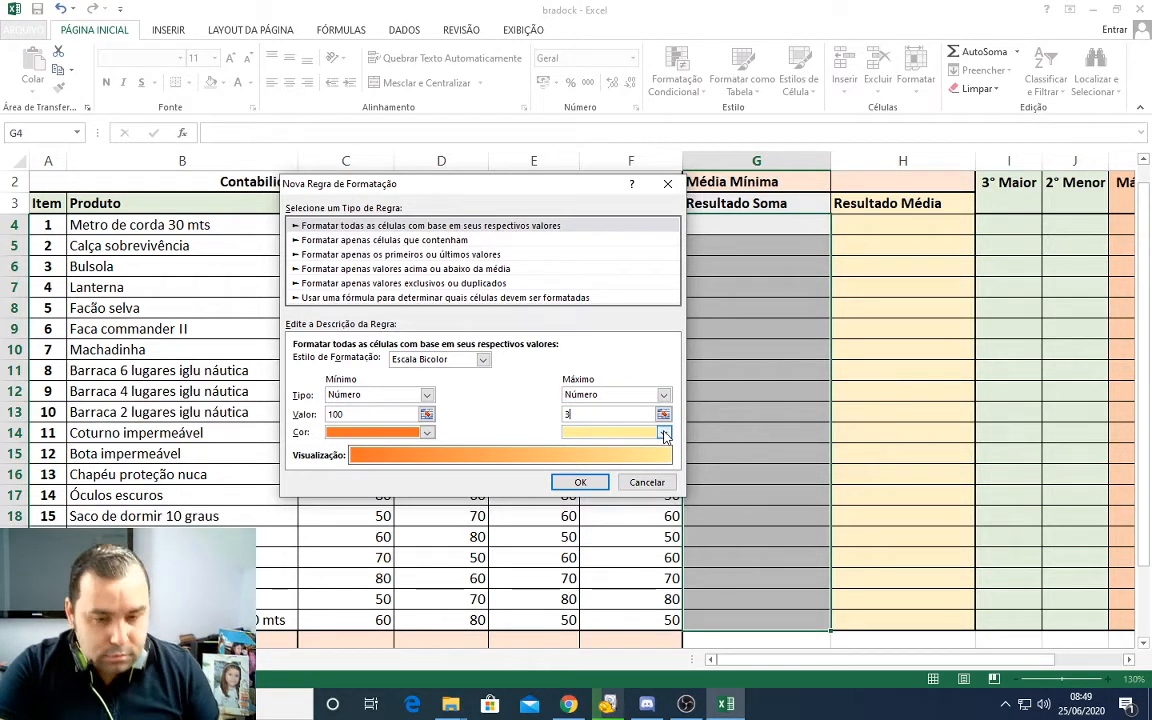
left_click(615, 433)
left_click(612, 433)
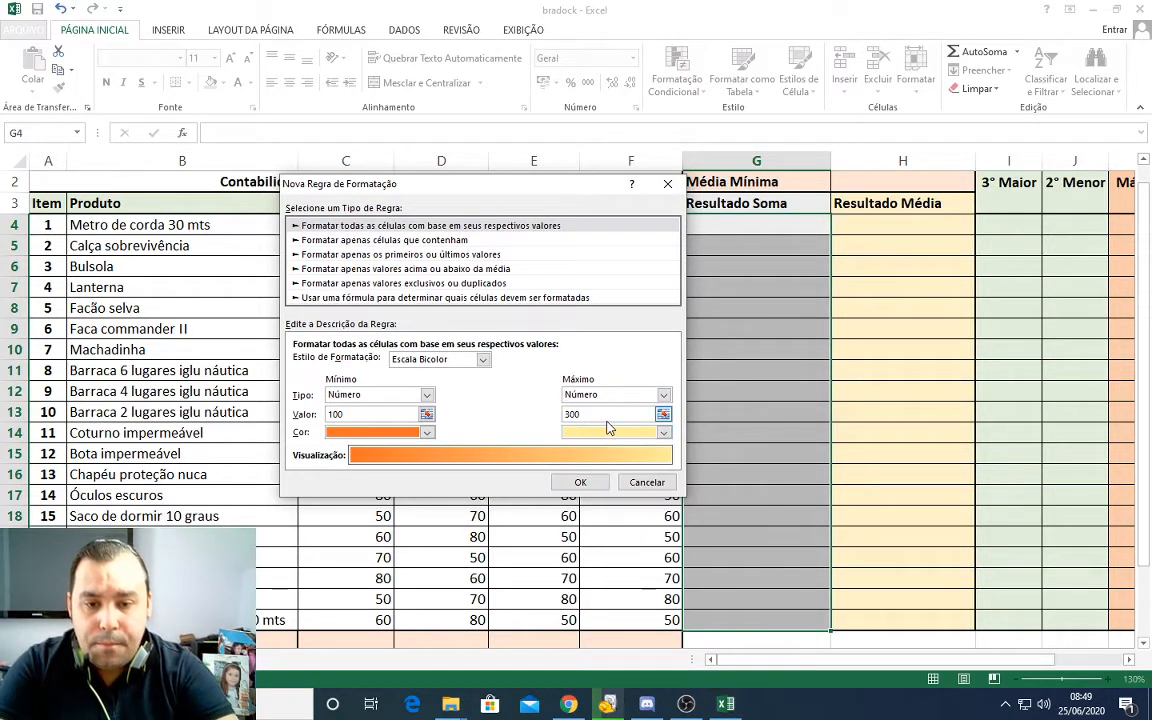
left_click(608, 397)
left_click(596, 420)
type("300")
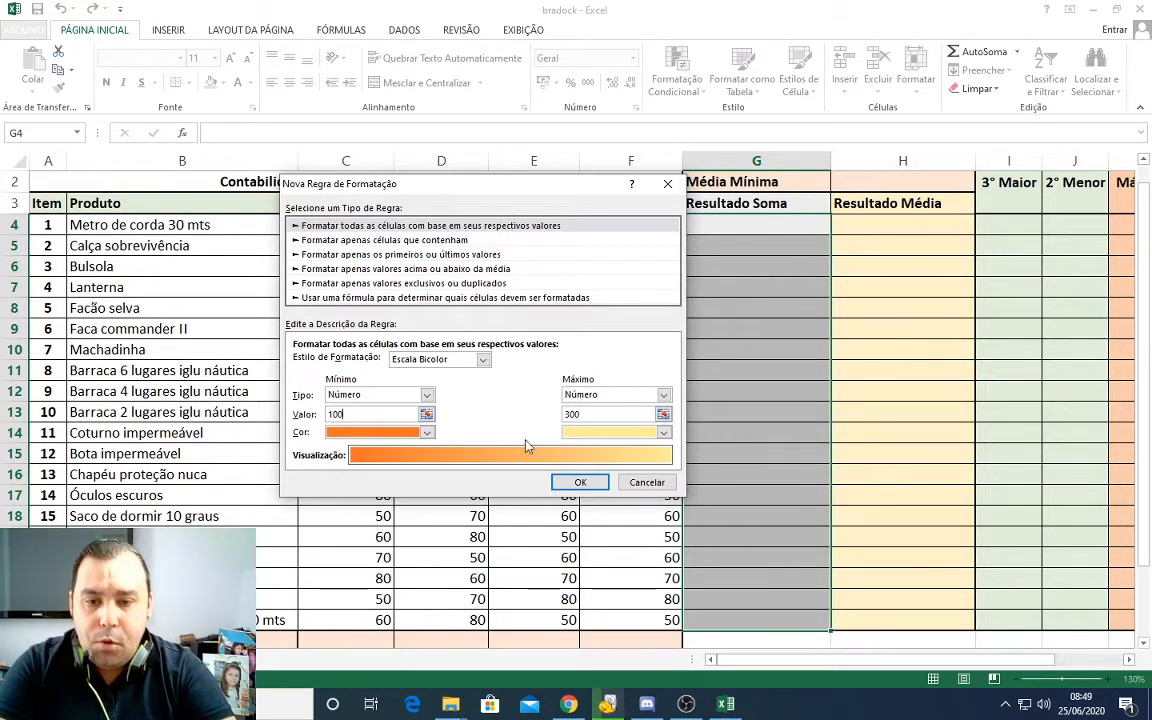
Step: Change the rule type to Formatar apenas células que contenham, with Valor da Célula é maior do que 100
left_click(481, 359)
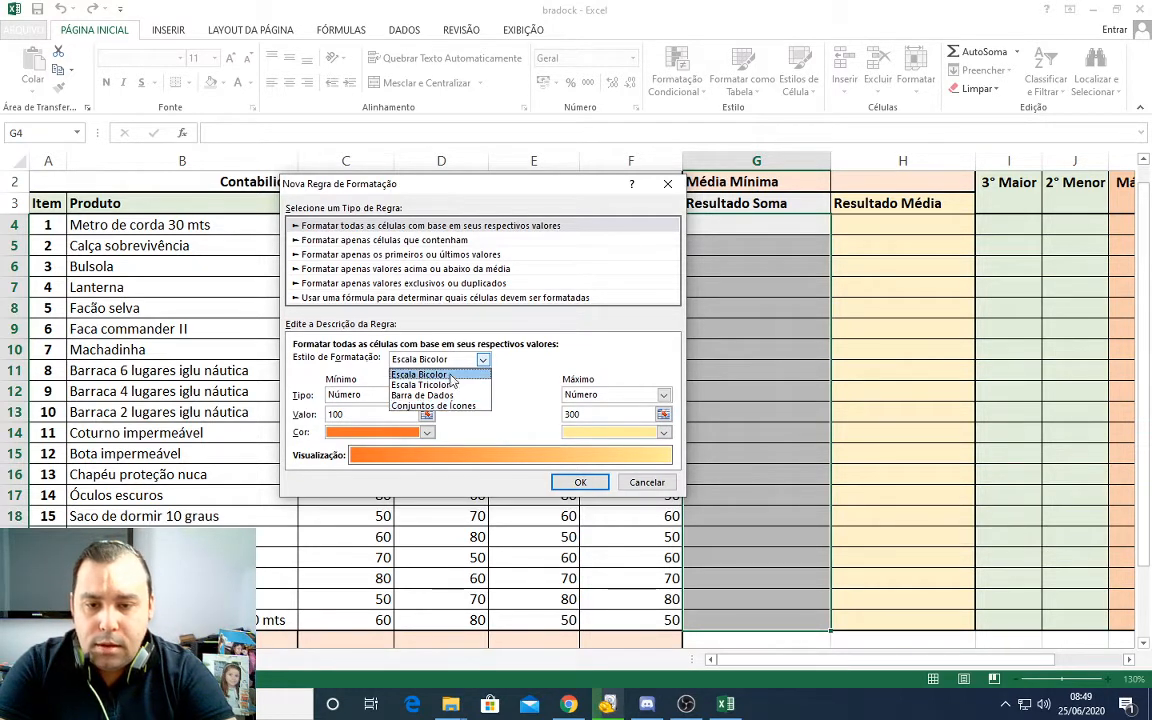
left_click(595, 413)
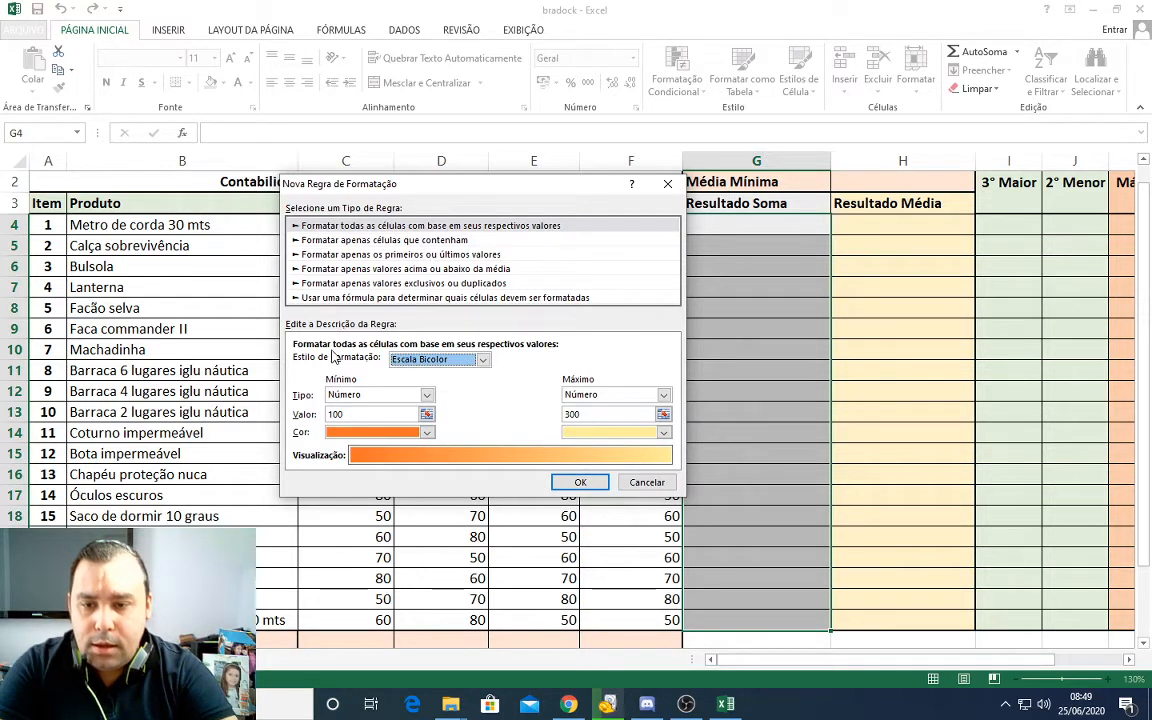
left_click(352, 241)
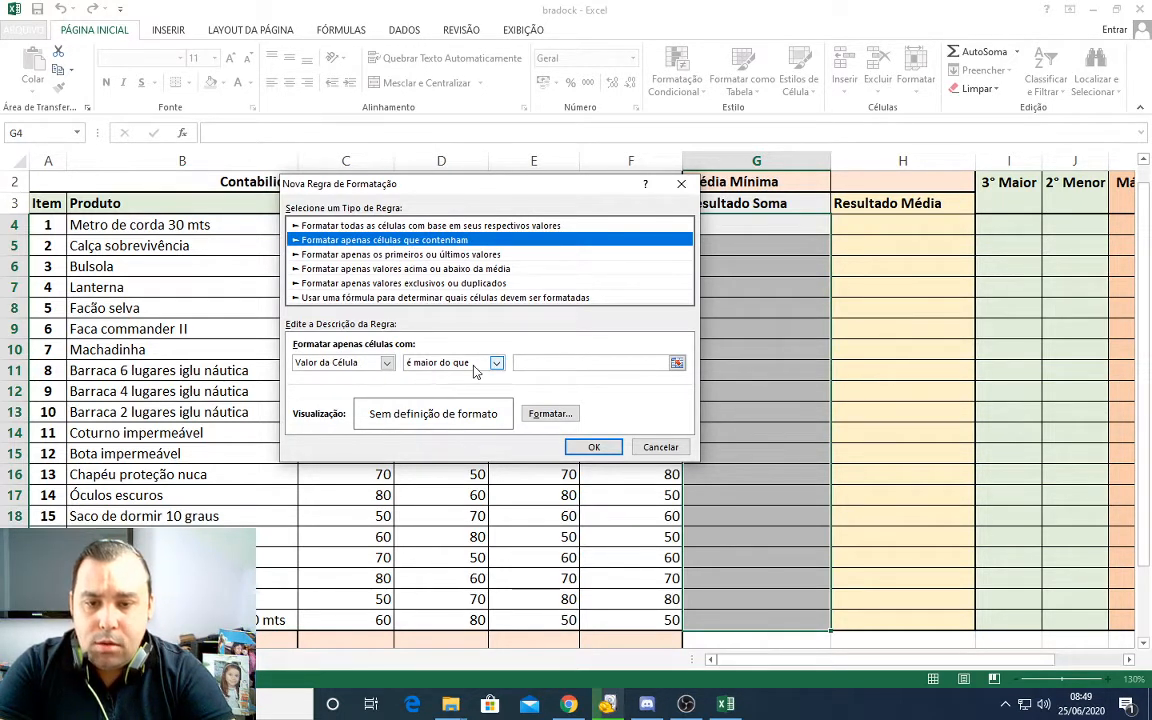
left_click(599, 364)
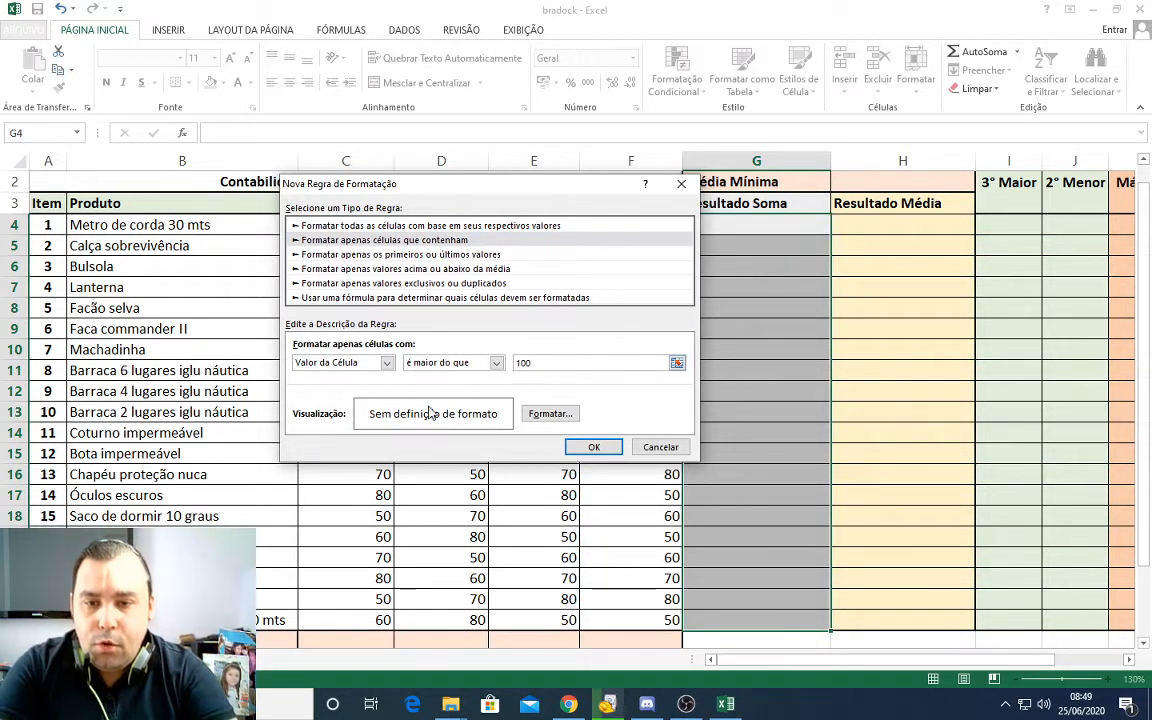
Step: Set the rule's font format to Negrito with a dark orange-brown colour
left_click(556, 416)
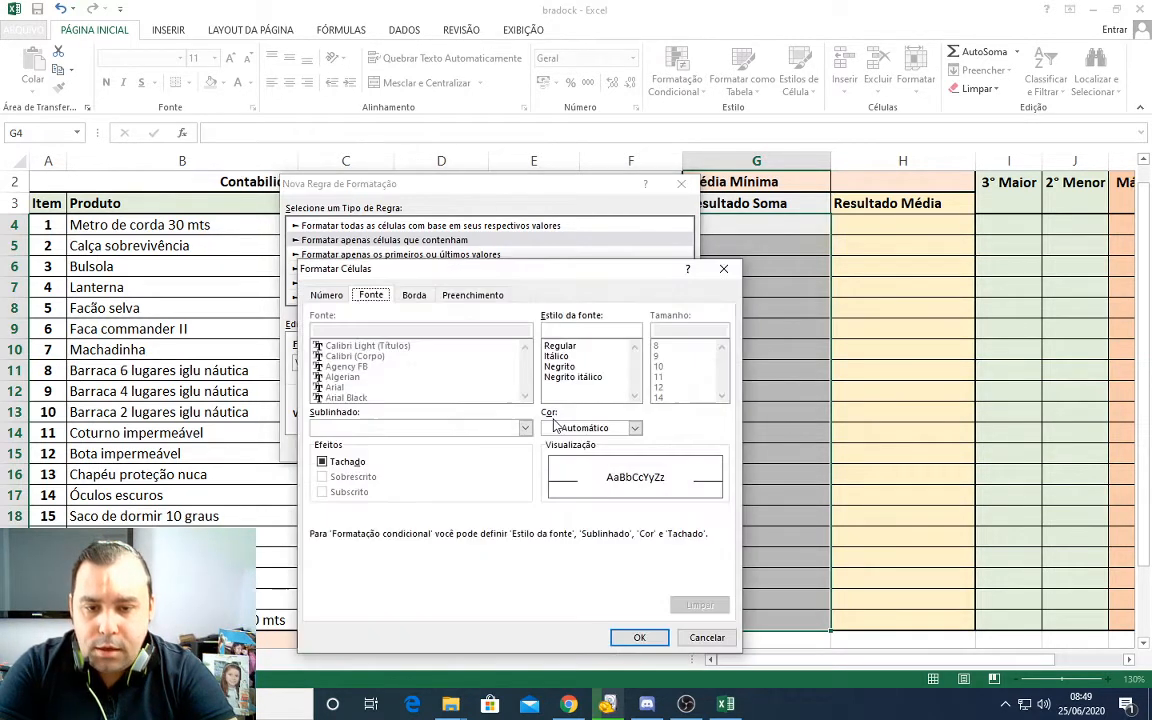
left_click(327, 296)
left_click(369, 295)
left_click(569, 368)
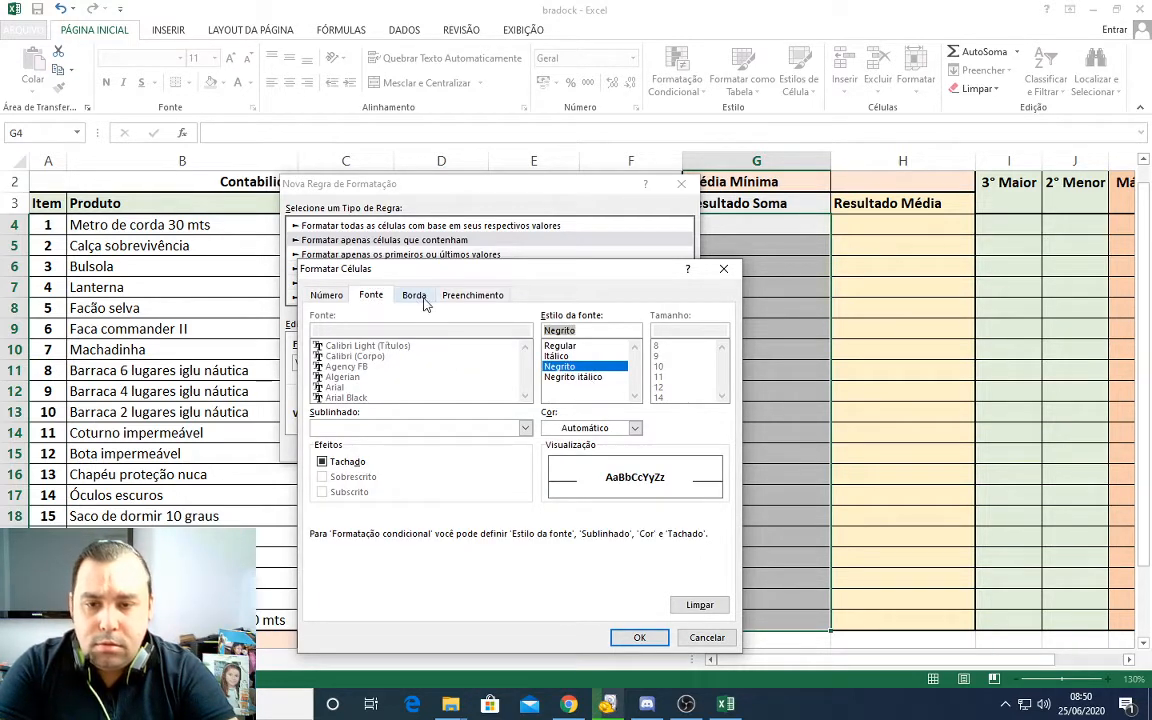
left_click(634, 428)
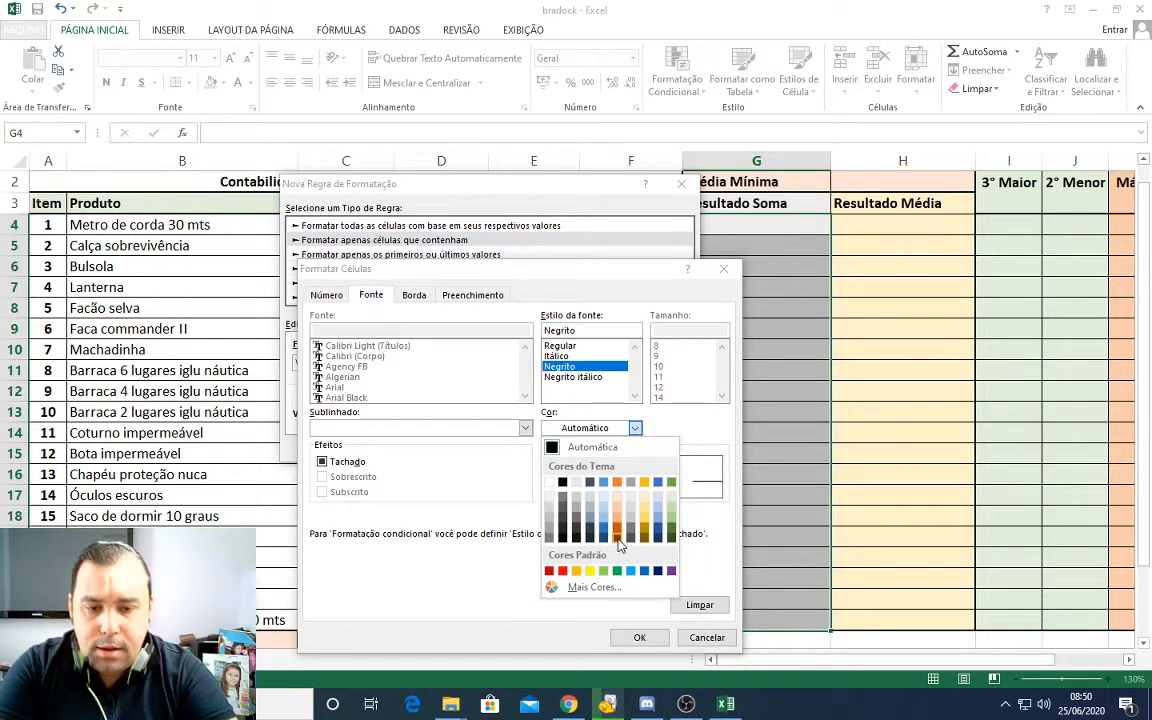
left_click(617, 531)
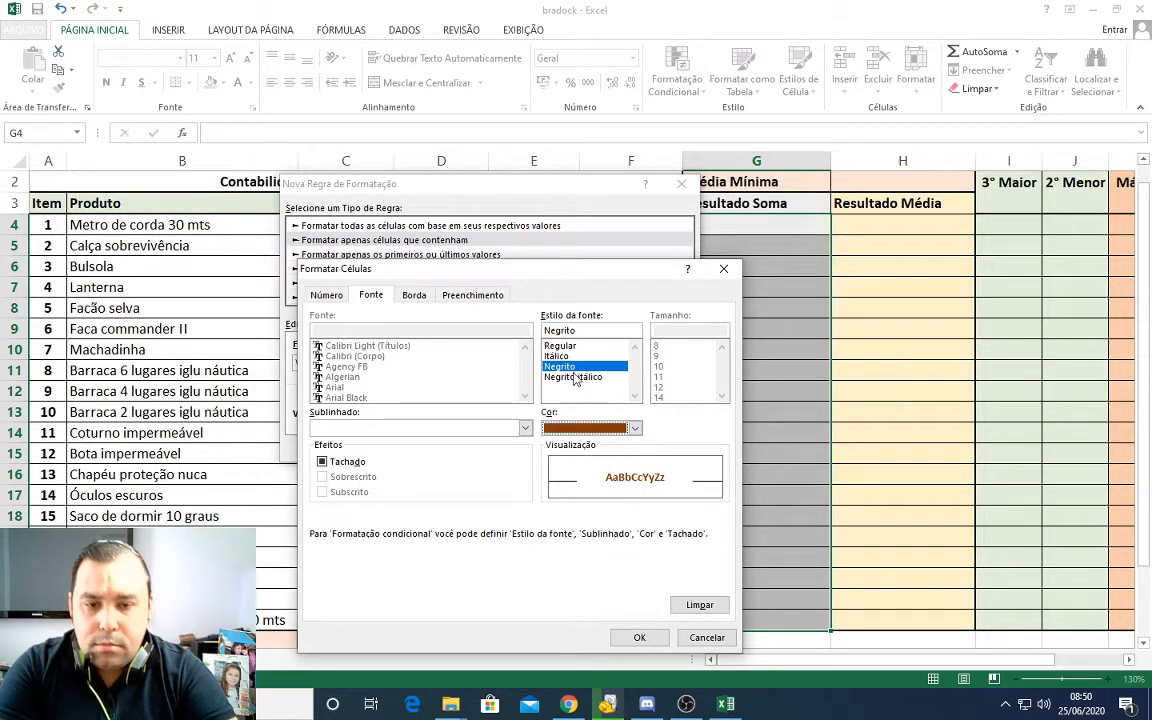
Step: Give the rule's format a red background fill
left_click(414, 296)
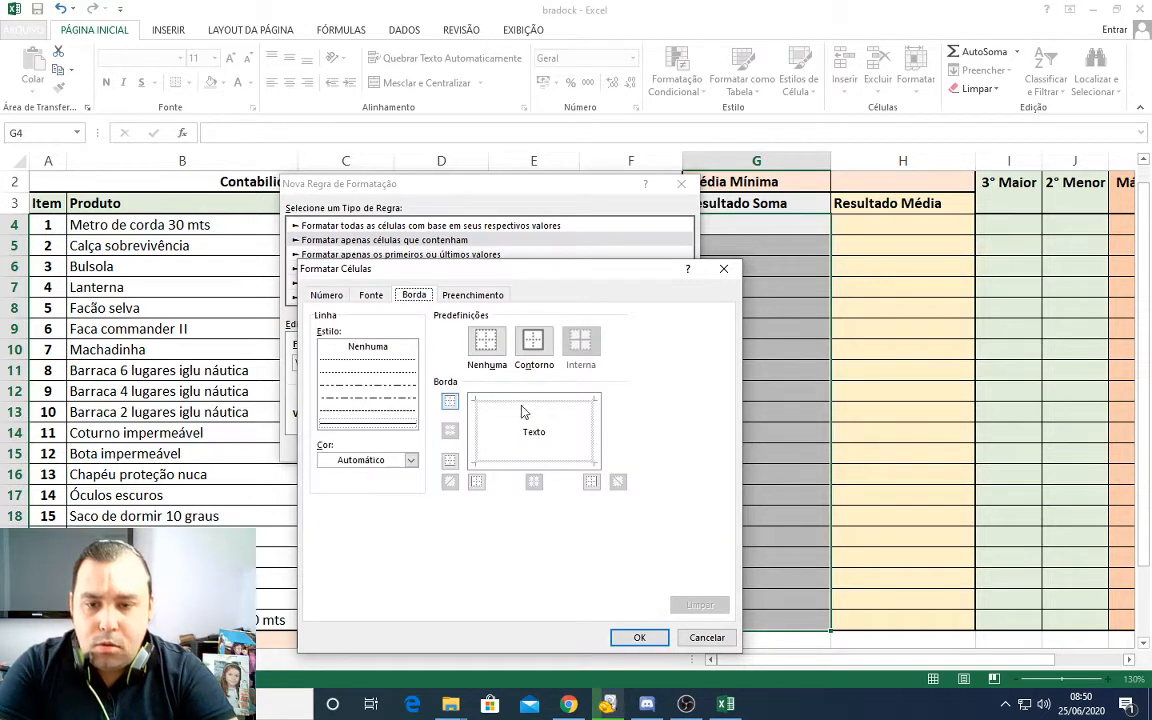
left_click(474, 296)
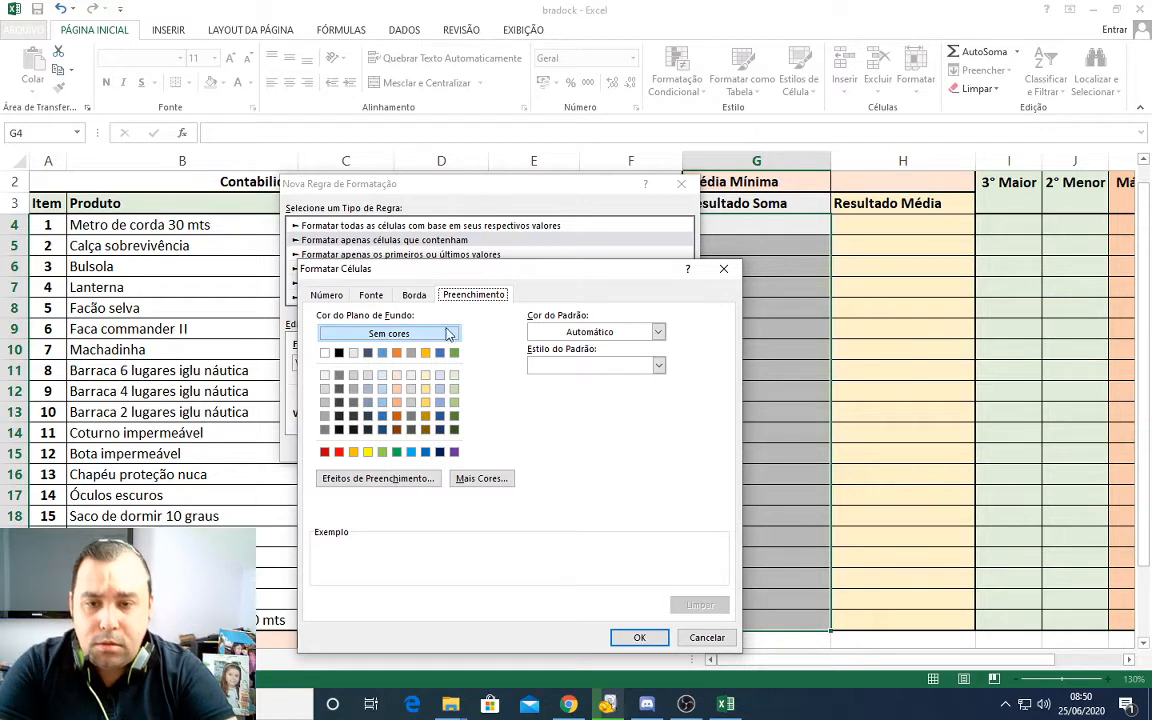
left_click(339, 452)
left_click(639, 638)
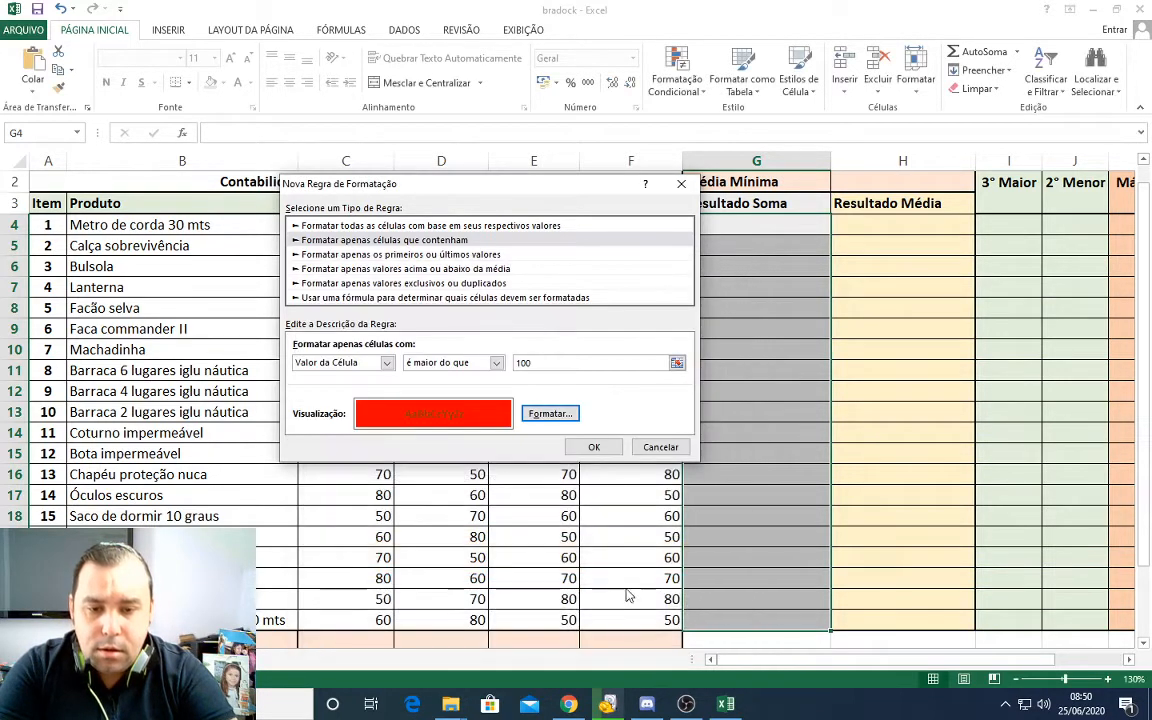
Step: Change the font colour in the rule's format to white
left_click(525, 415)
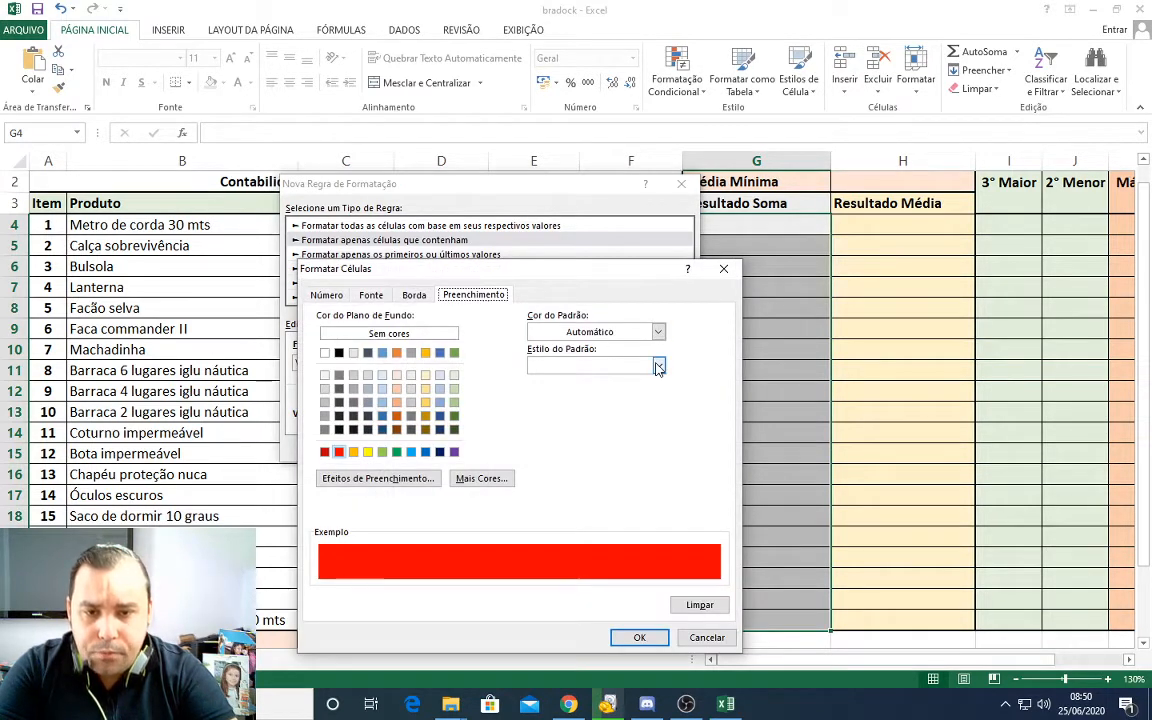
left_click(371, 295)
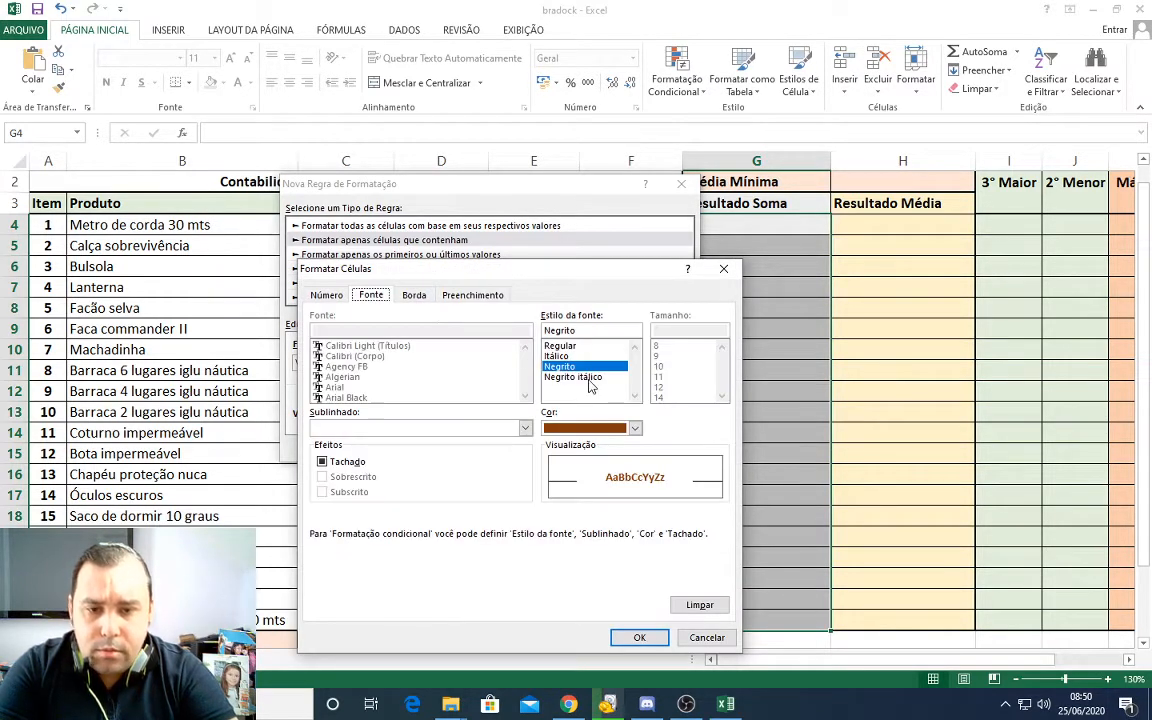
left_click(580, 428)
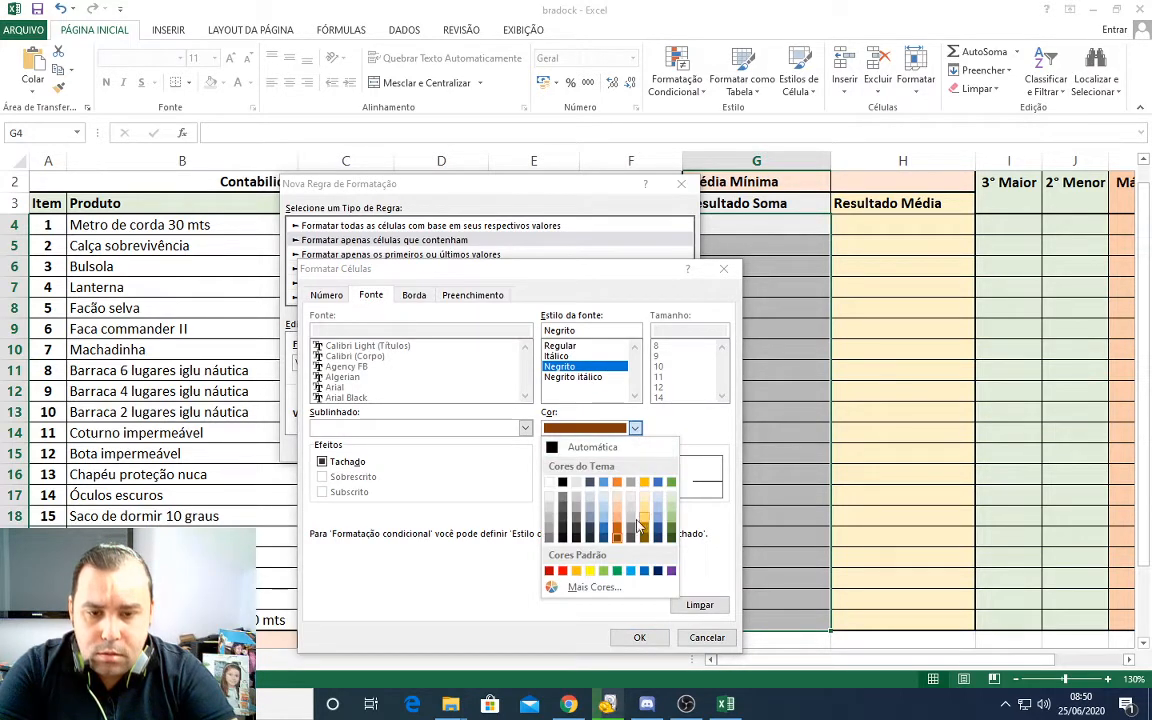
left_click(549, 483)
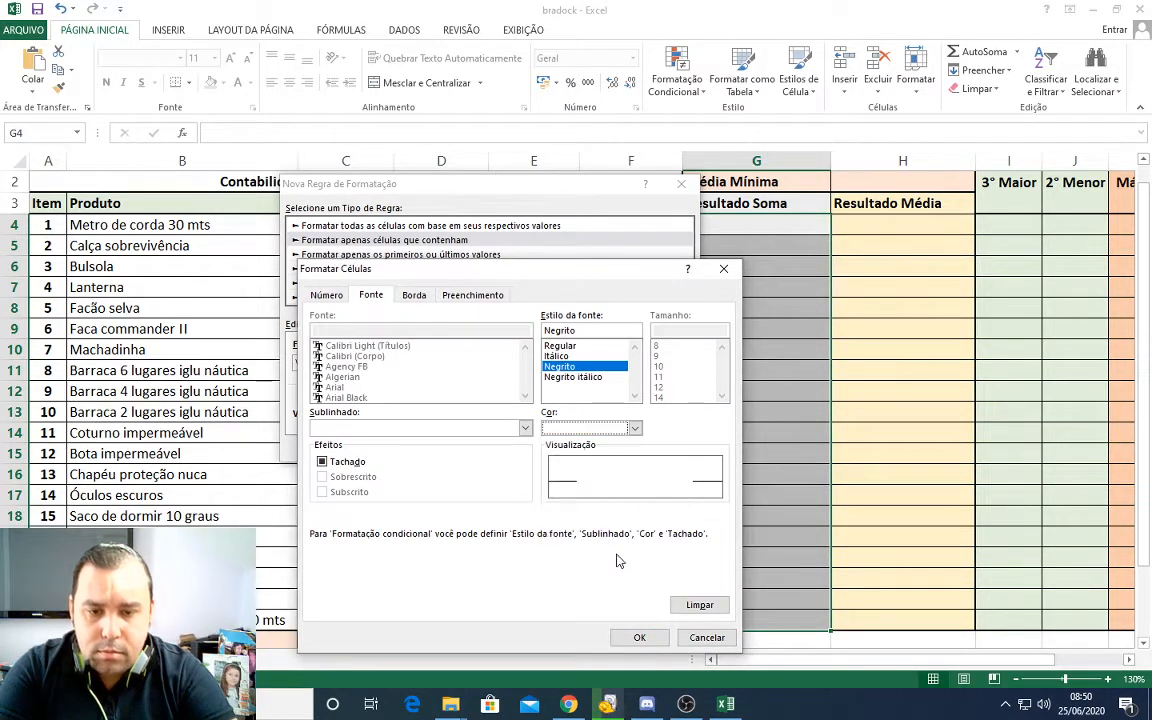
left_click(639, 637)
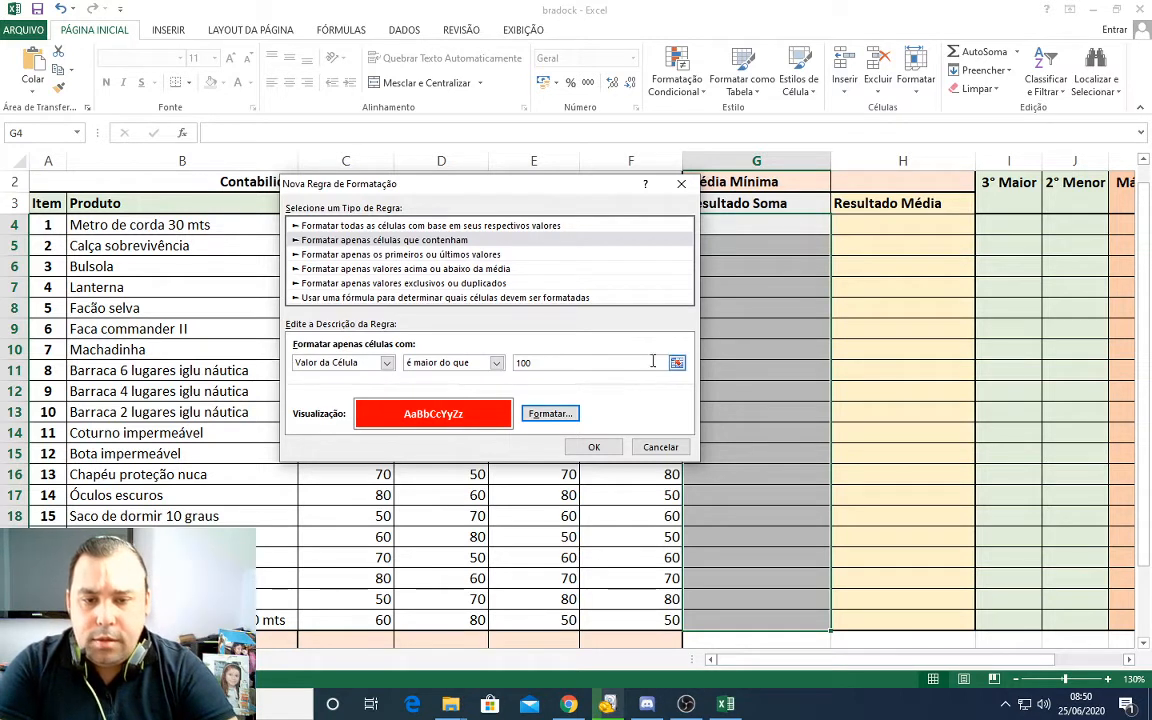
Step: Set the rule's condition to é maior do que 299
double_click(551, 363)
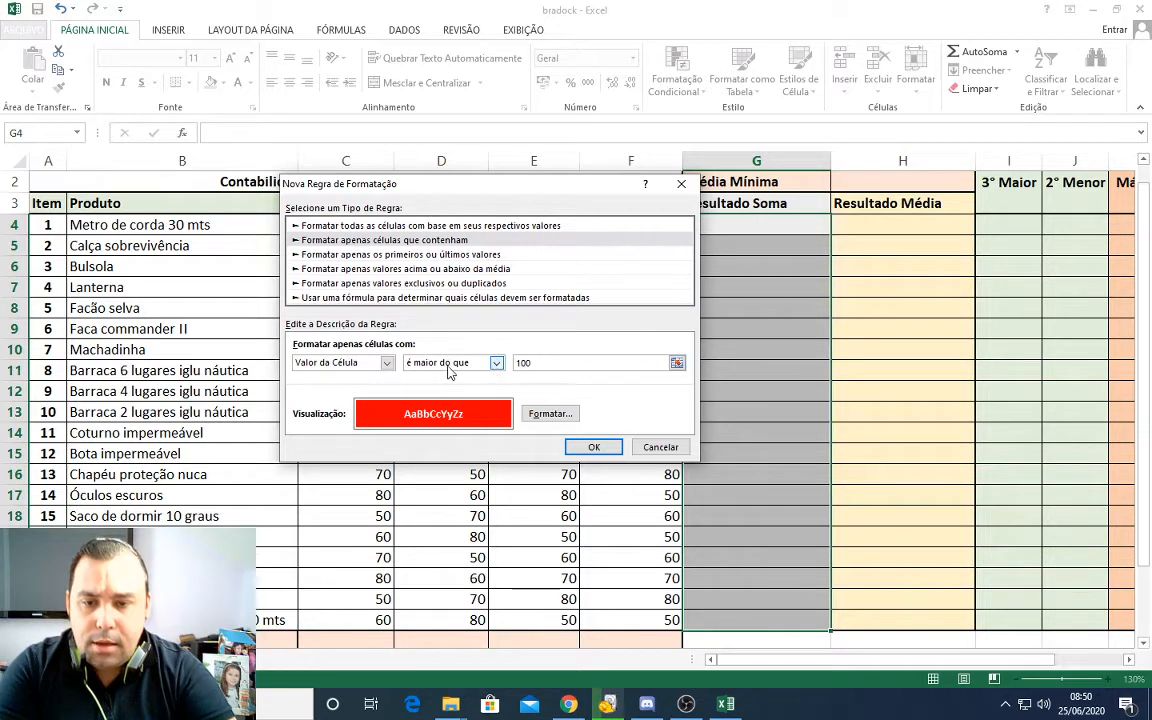
left_click(497, 365)
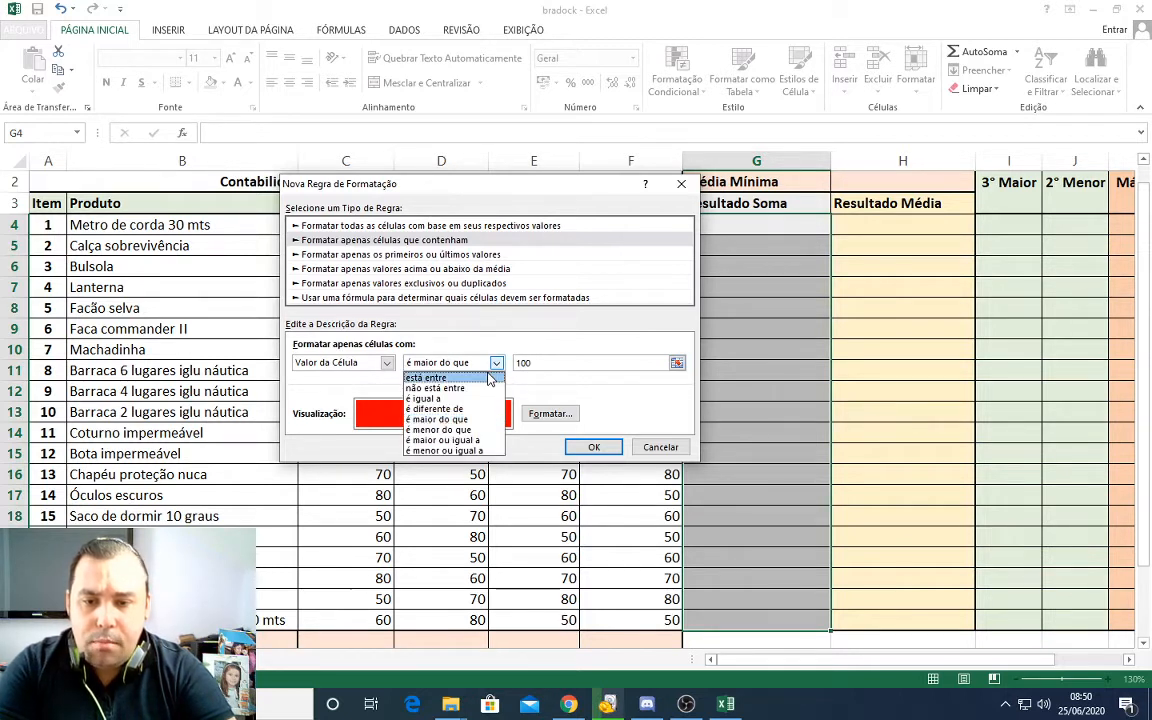
left_click(425, 419)
double_click(550, 362)
type("300")
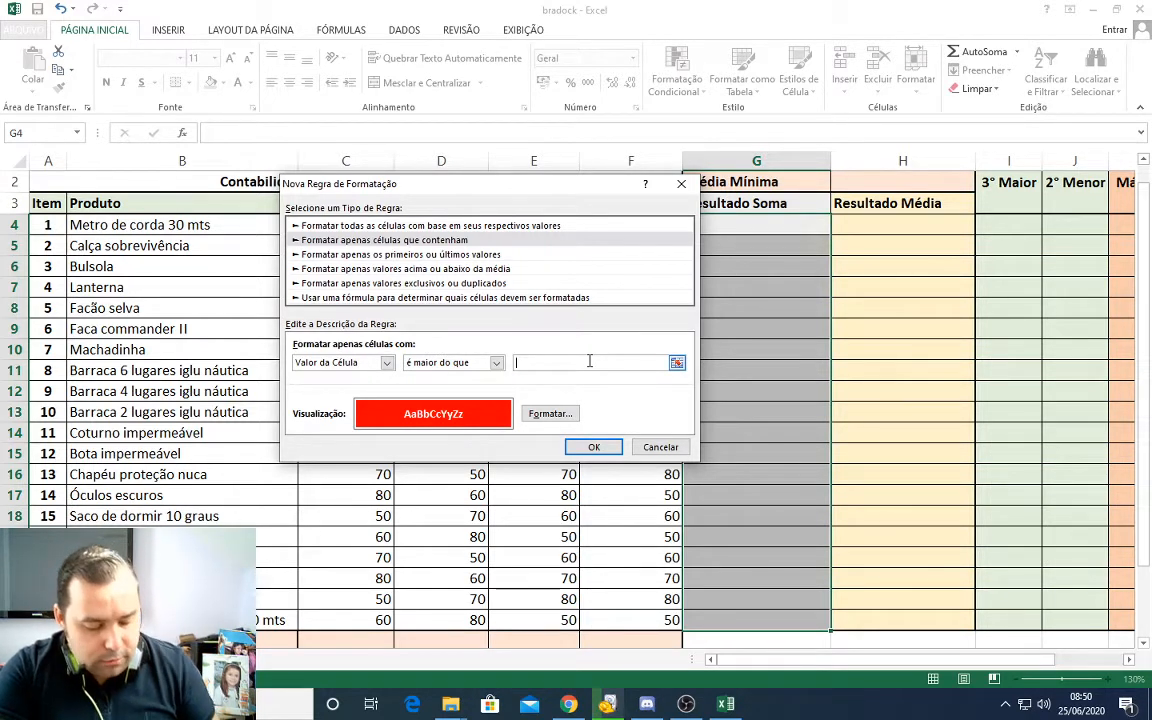
Step: Set the rule's background fill to light green and apply the rule to G4:G23
left_click(550, 413)
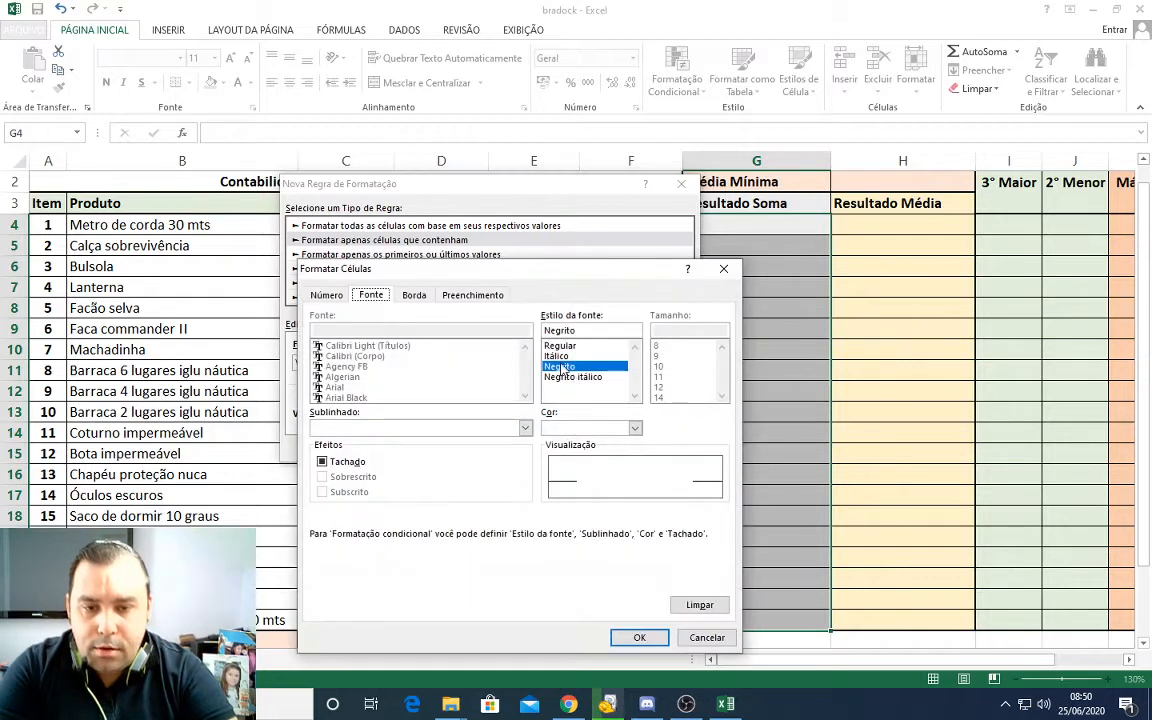
left_click(414, 295)
left_click(473, 295)
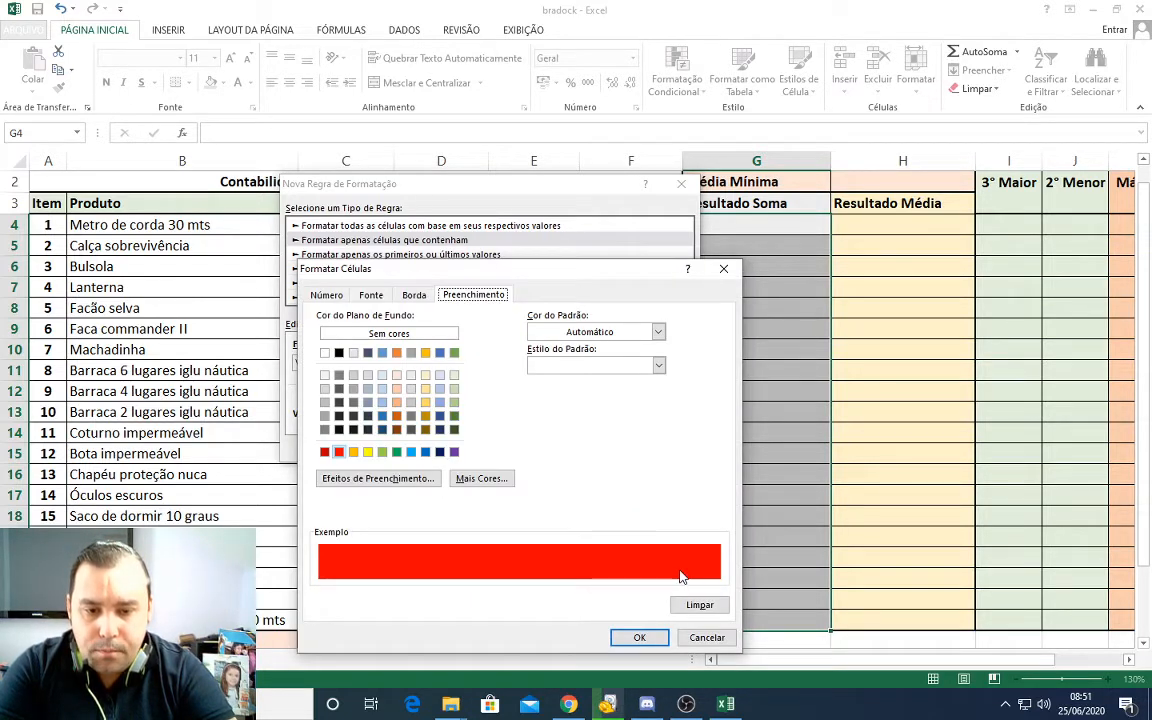
left_click(382, 452)
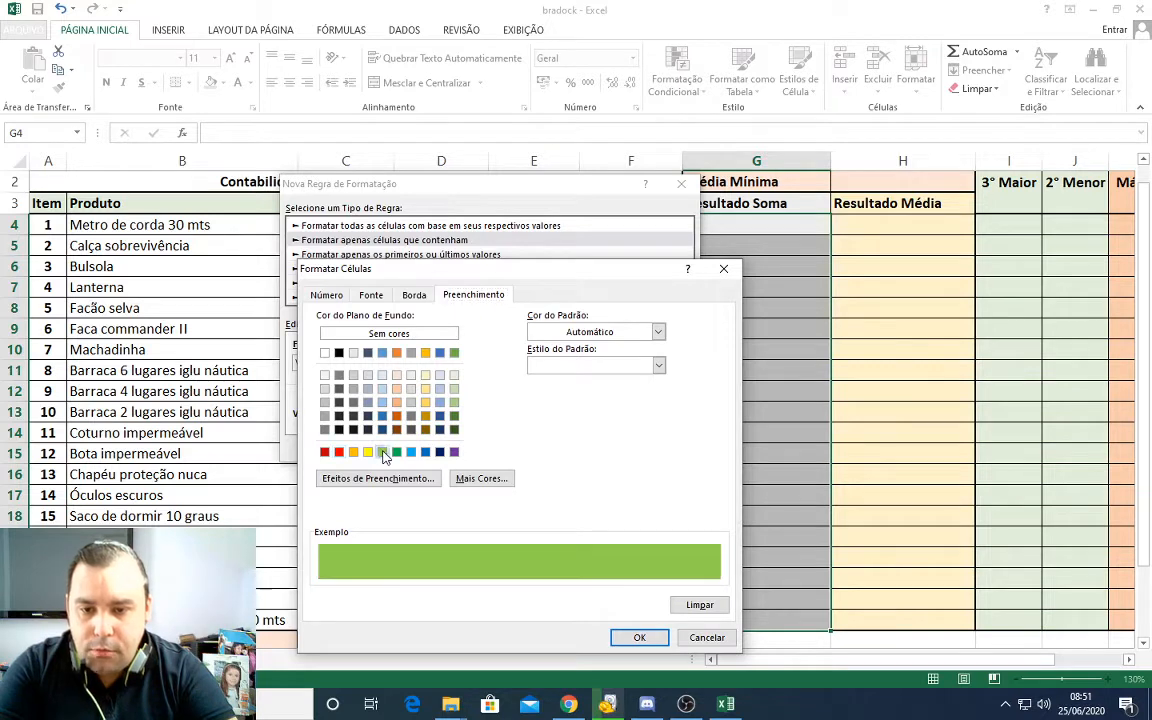
left_click(636, 637)
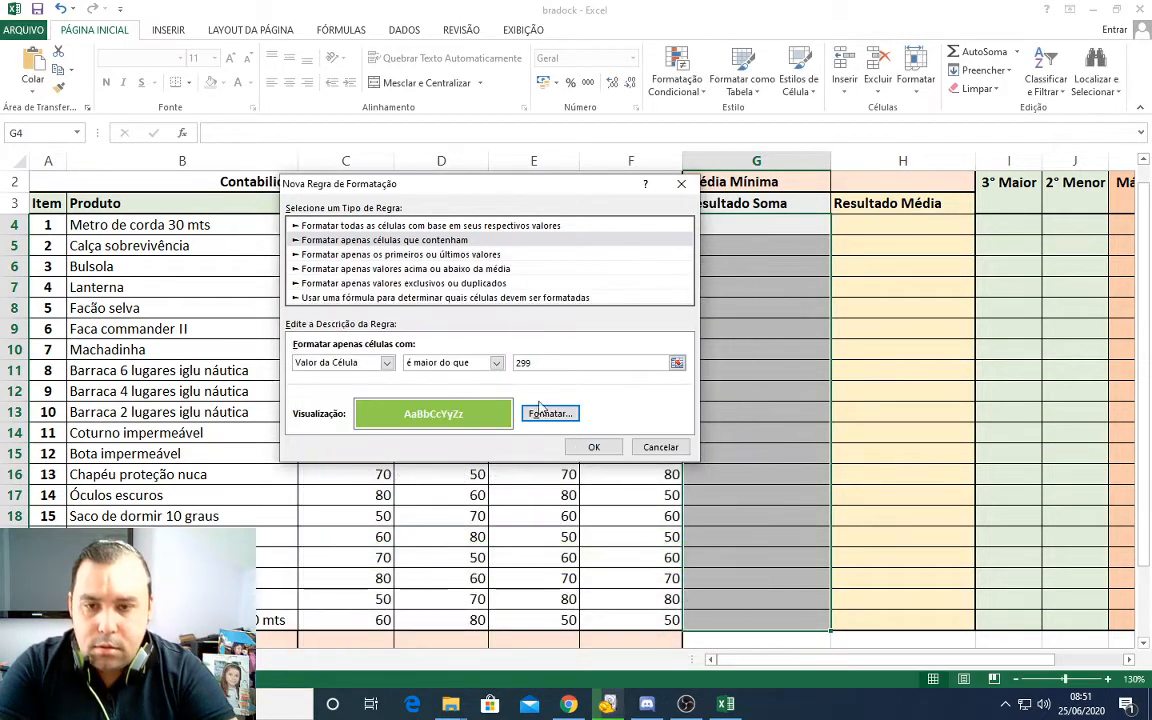
left_click(594, 447)
left_click_drag(753, 220, 771, 617)
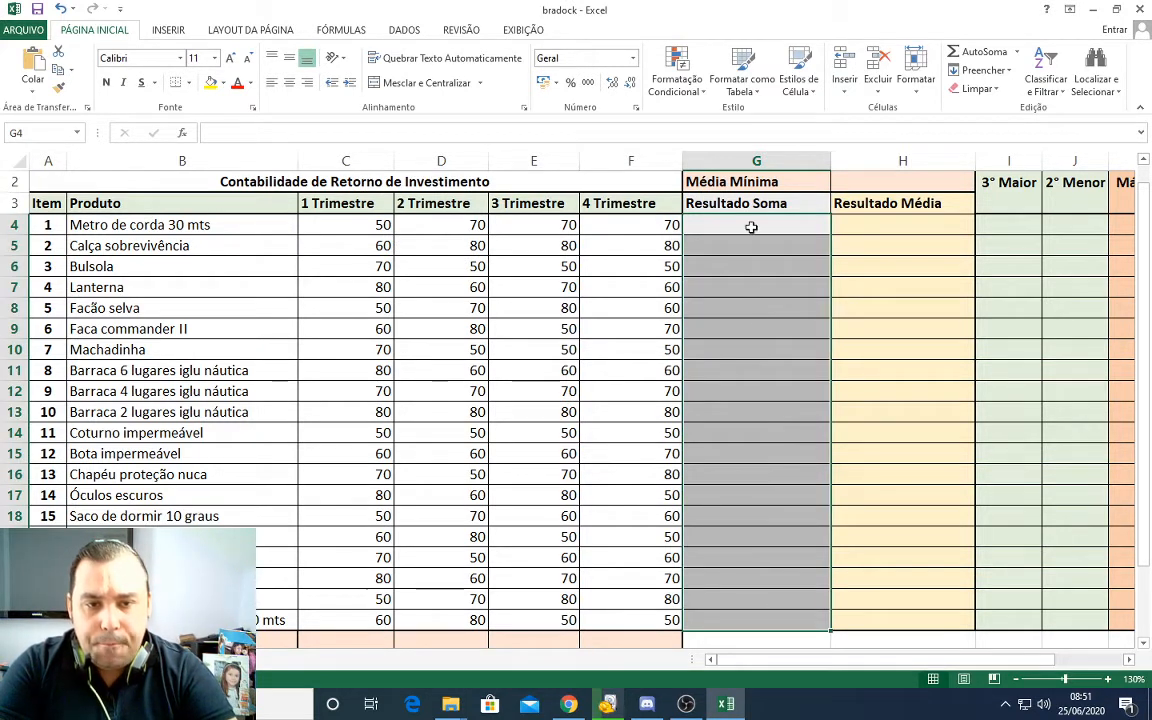
left_click_drag(751, 227, 753, 617)
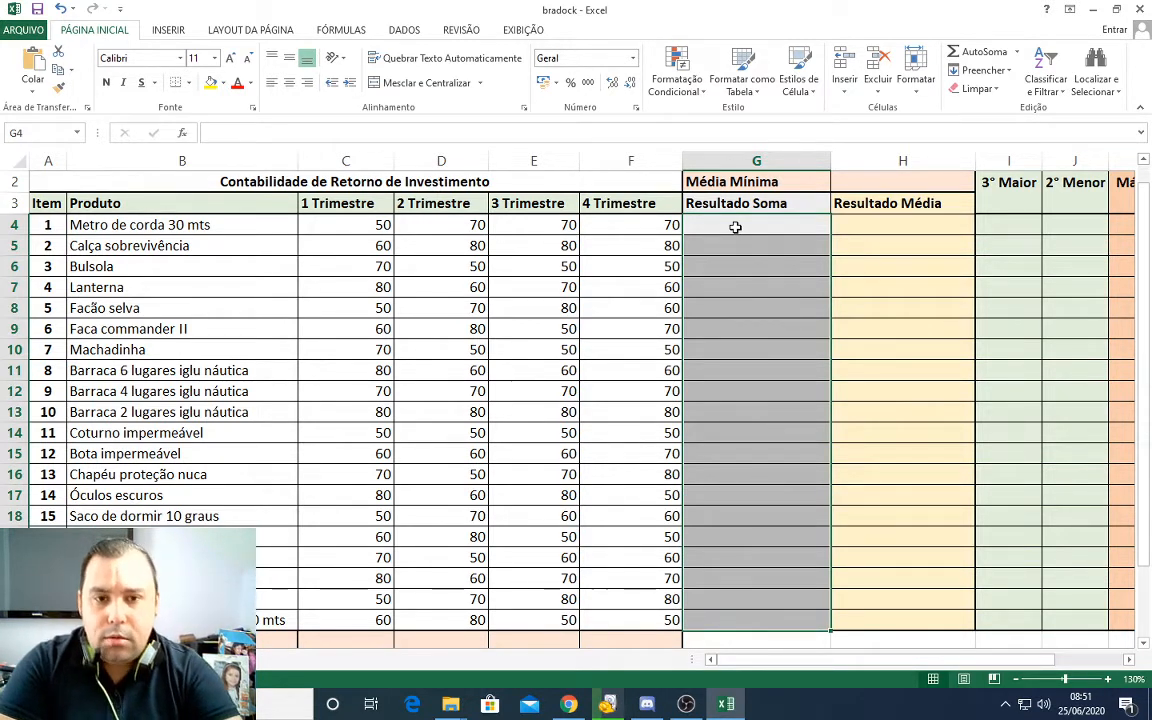
left_click(735, 228)
left_click_drag(733, 229, 730, 618)
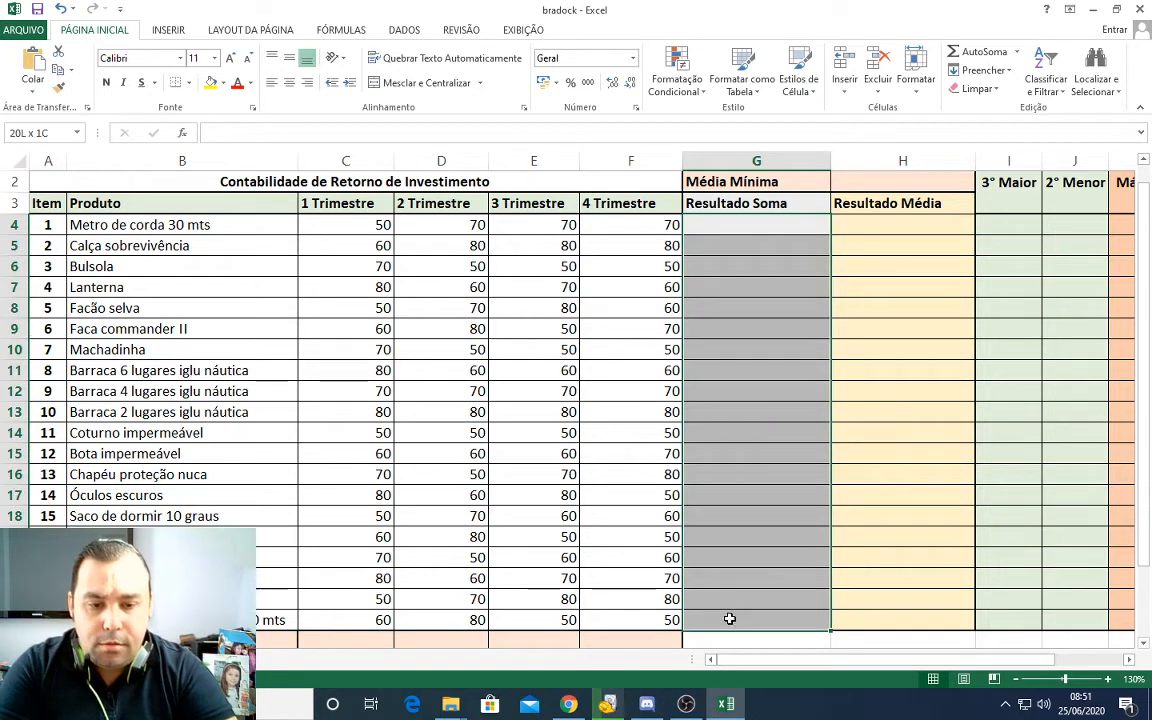
Step: Enter =SOMA(C4:F4) in the first Resultado Soma cell, G4, and fill the formula down to G23
left_click(733, 225)
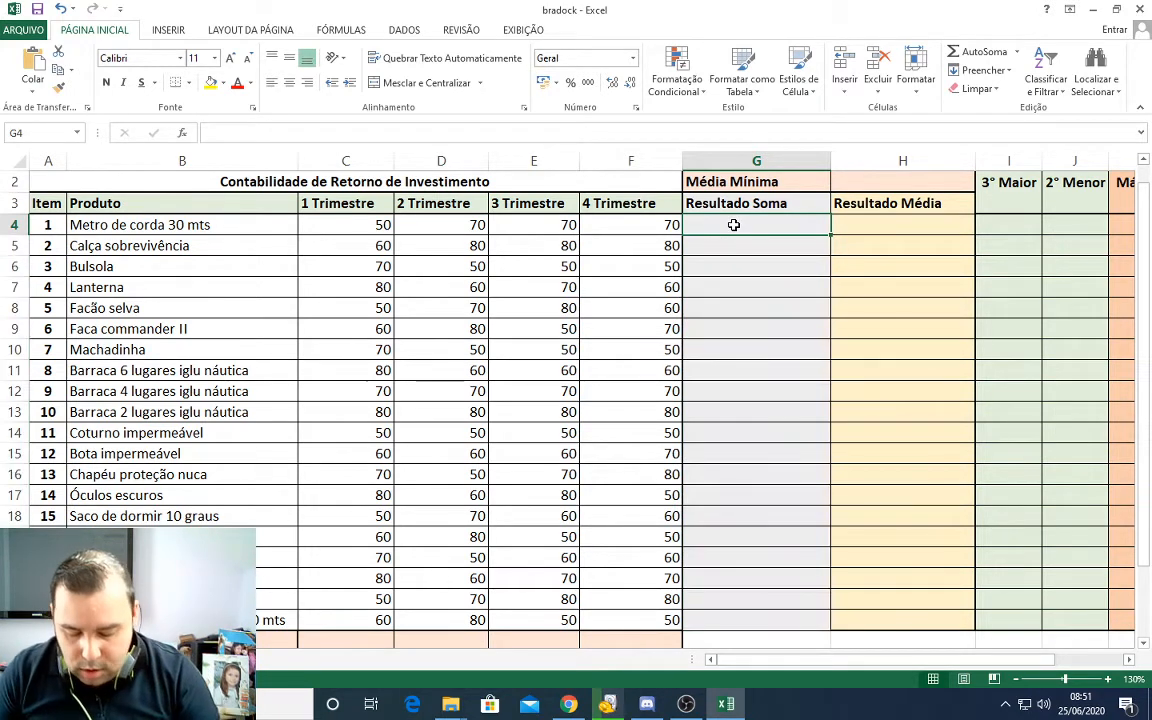
type("=soma(")
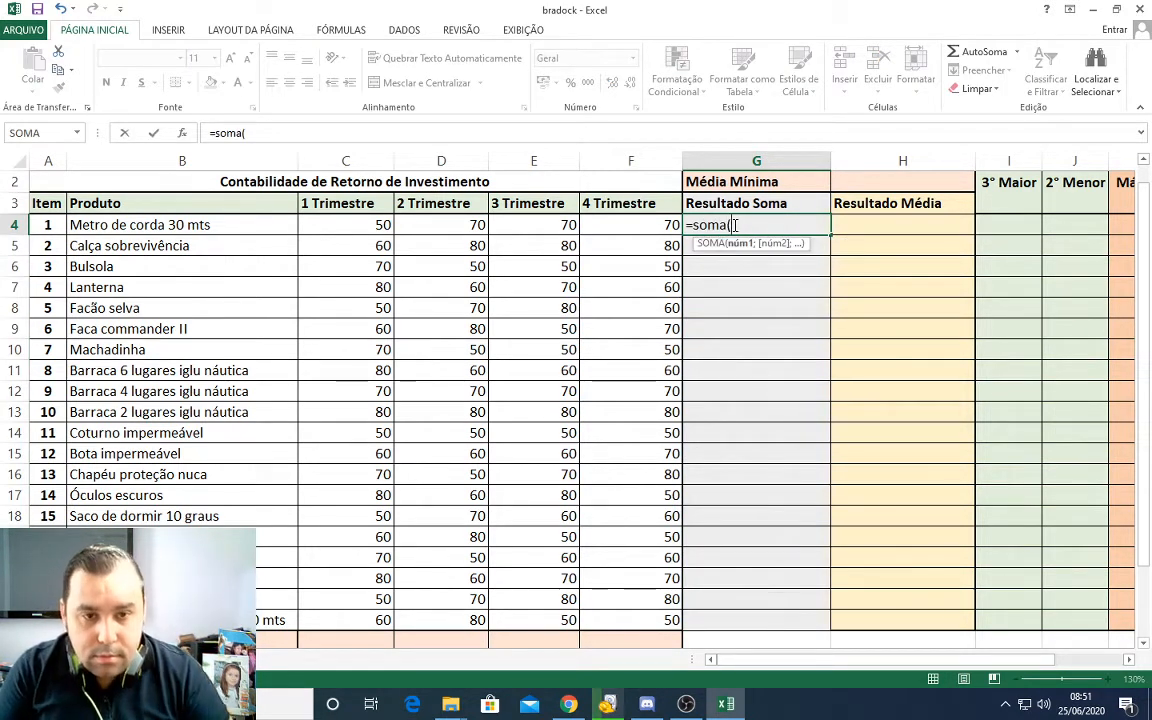
left_click(369, 228)
left_click_drag(369, 228, 612, 226)
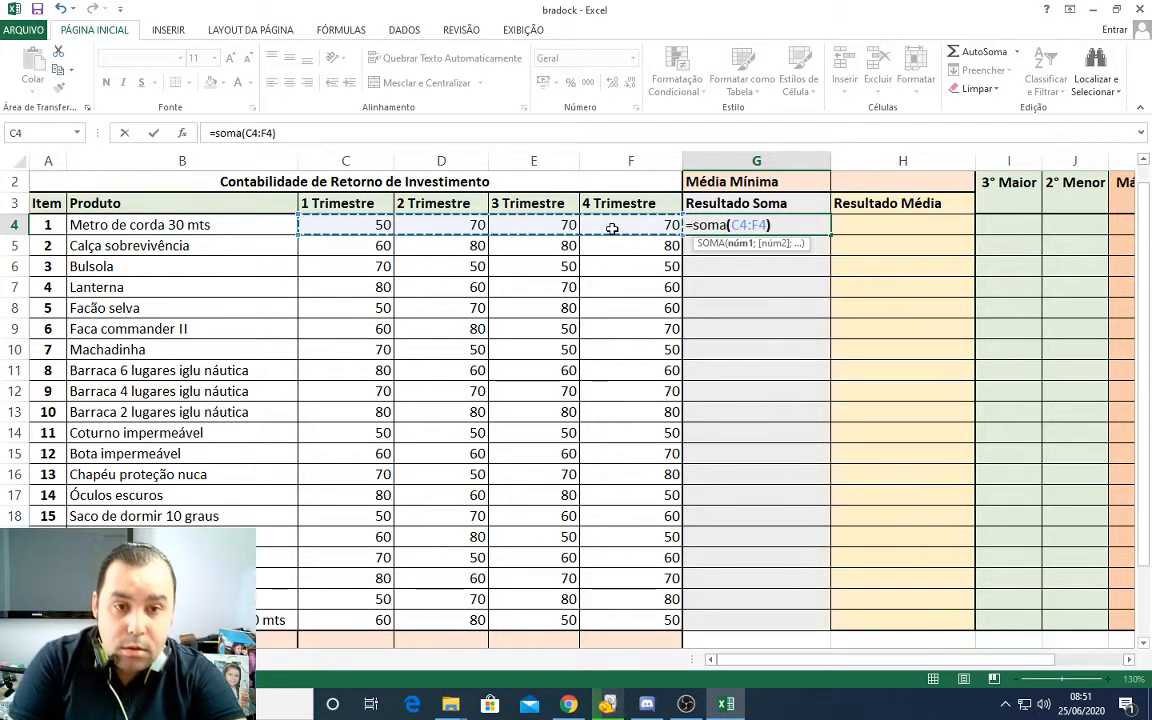
key("Return")
left_click(766, 226)
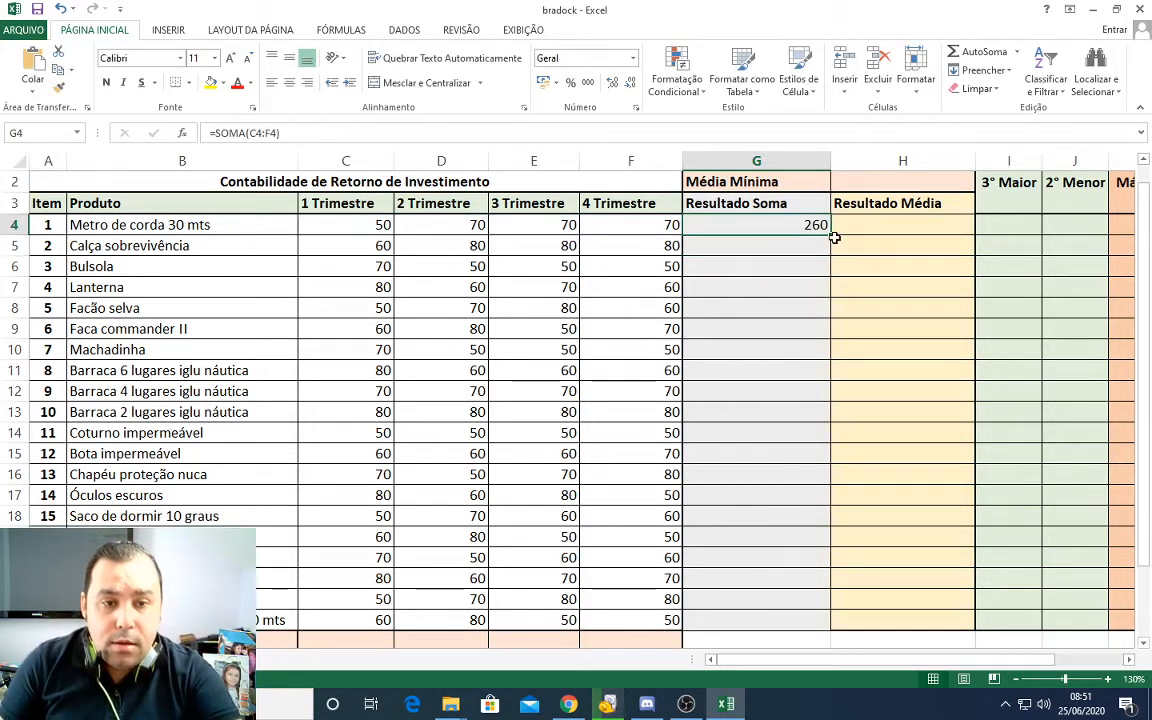
left_click_drag(830, 234, 818, 622)
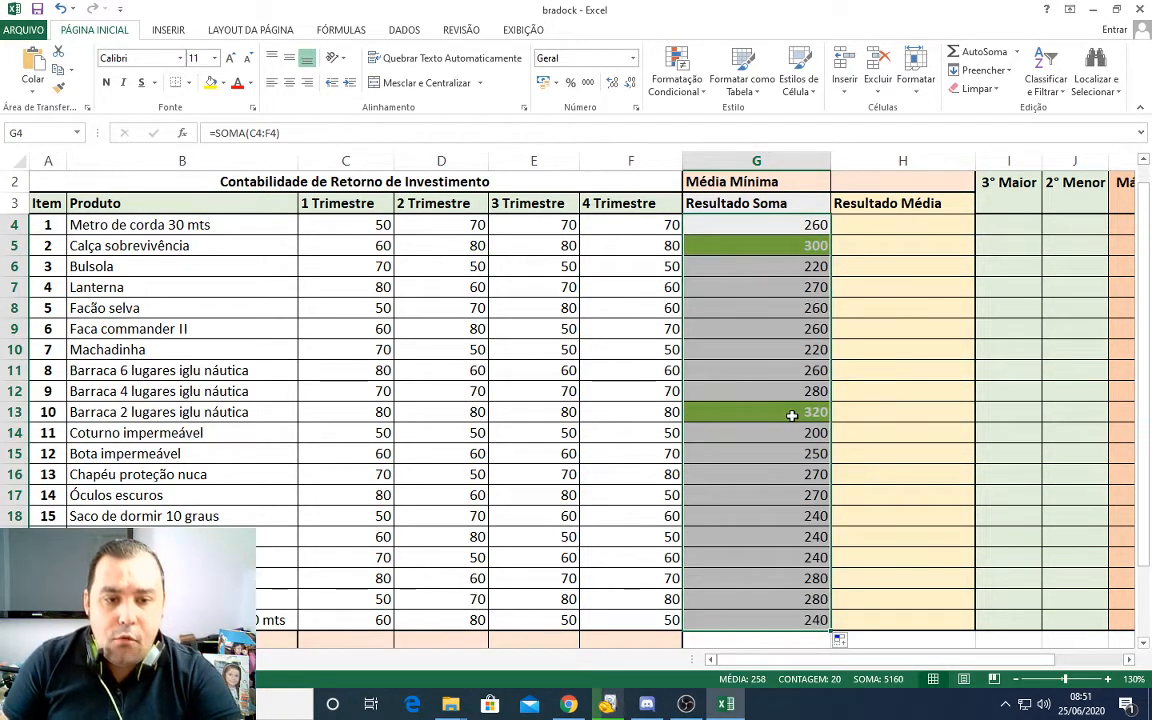
Step: Check which Resultado Soma values the conditional formatting highlights, comparing G5 and G13 with other cells in the column
left_click(791, 415)
left_click(795, 288)
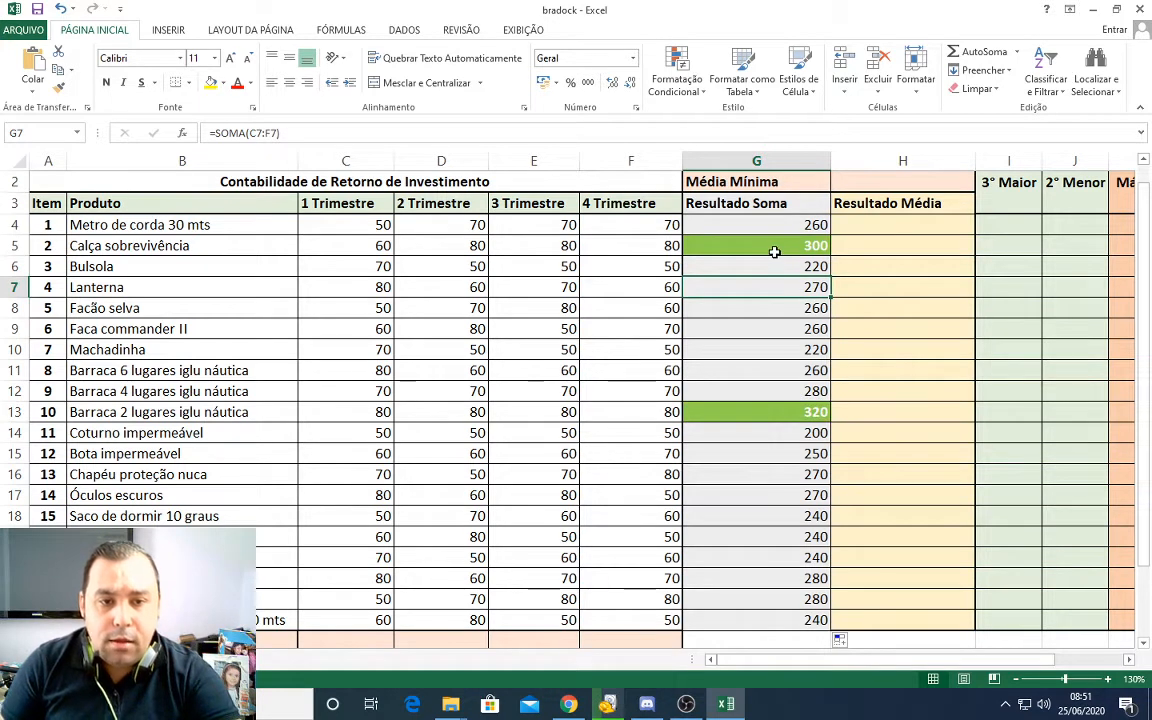
left_click(774, 252)
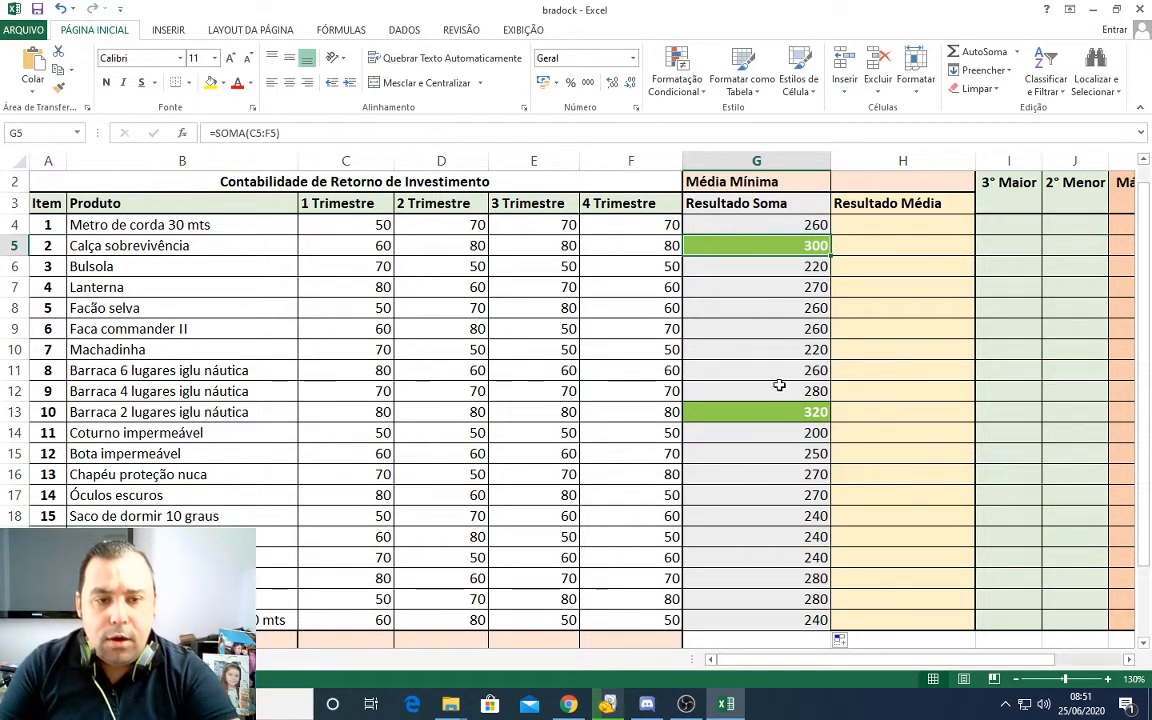
left_click(779, 415)
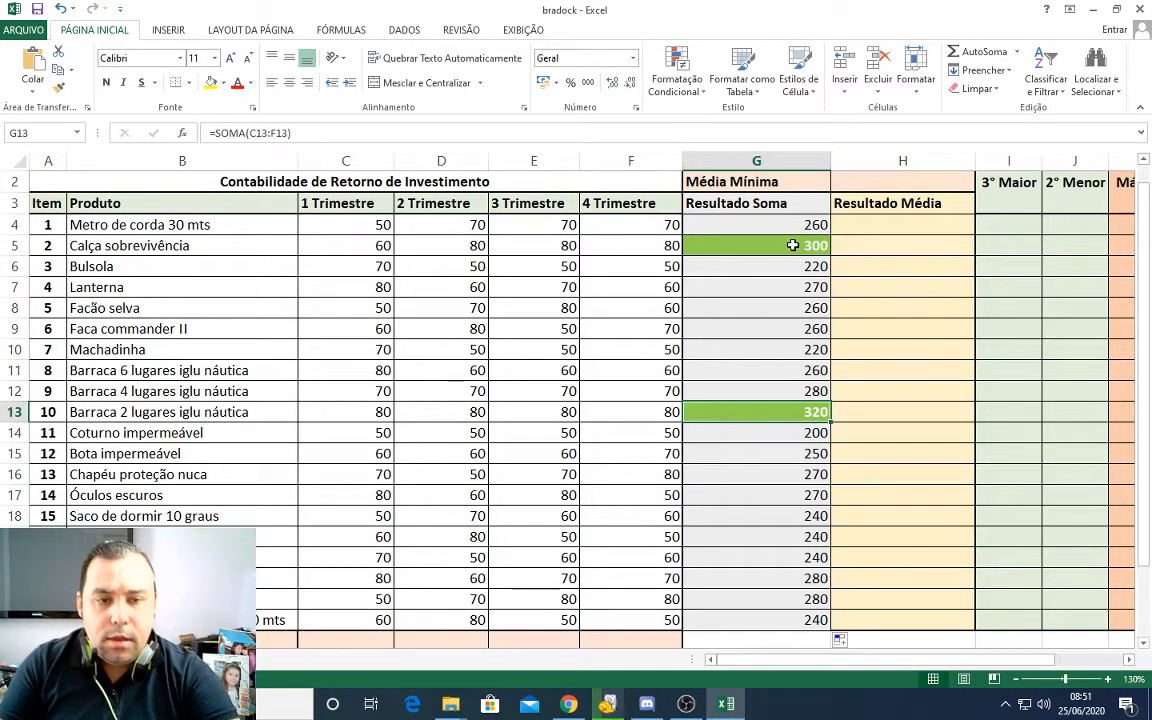
left_click(795, 492)
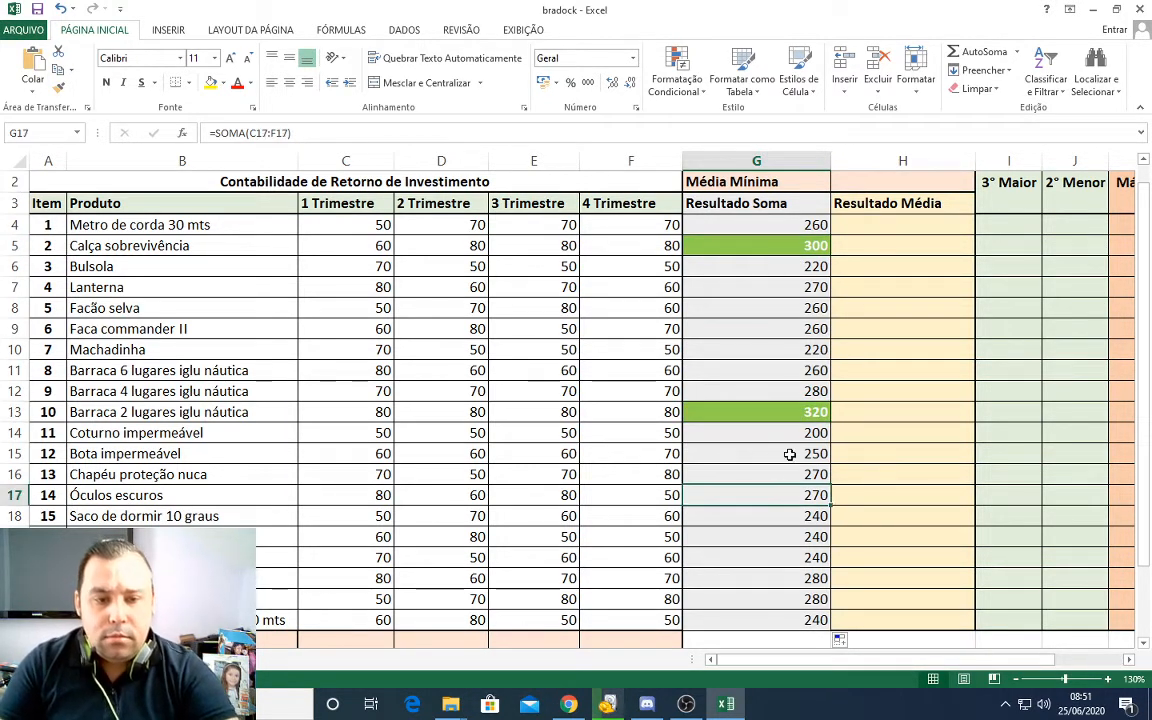
Step: Start a new conditional formatting rule on G4:G23 for cell values é maior do que 219
left_click_drag(751, 224, 753, 620)
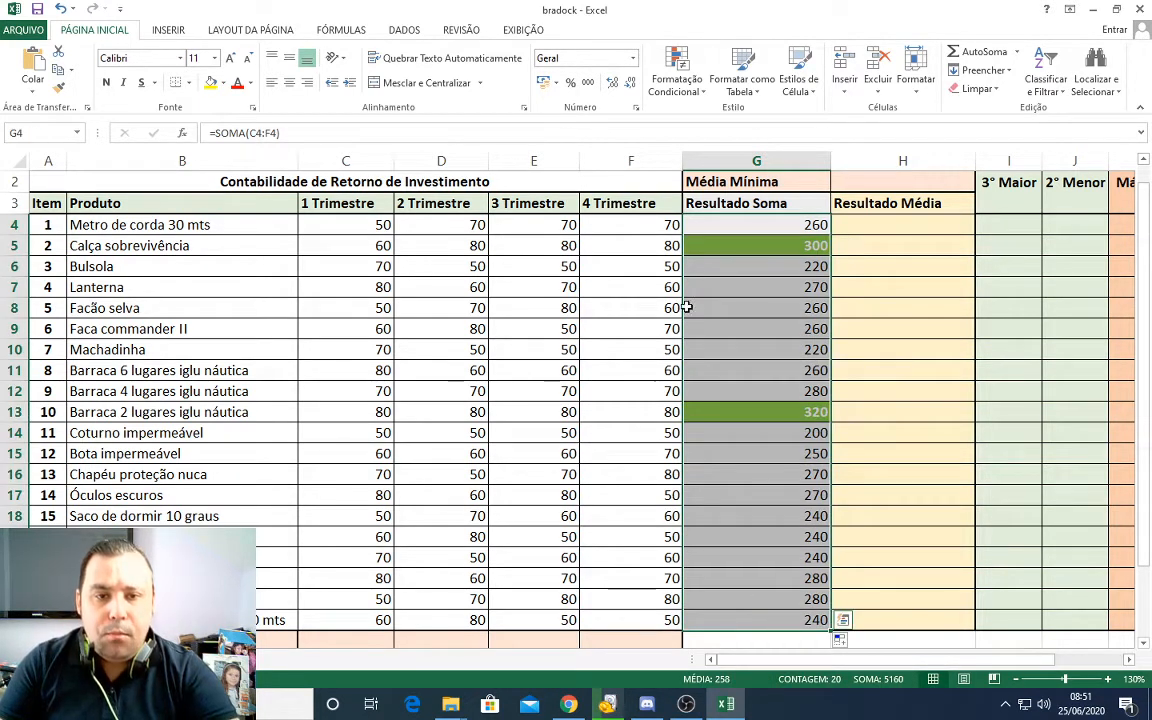
left_click(701, 95)
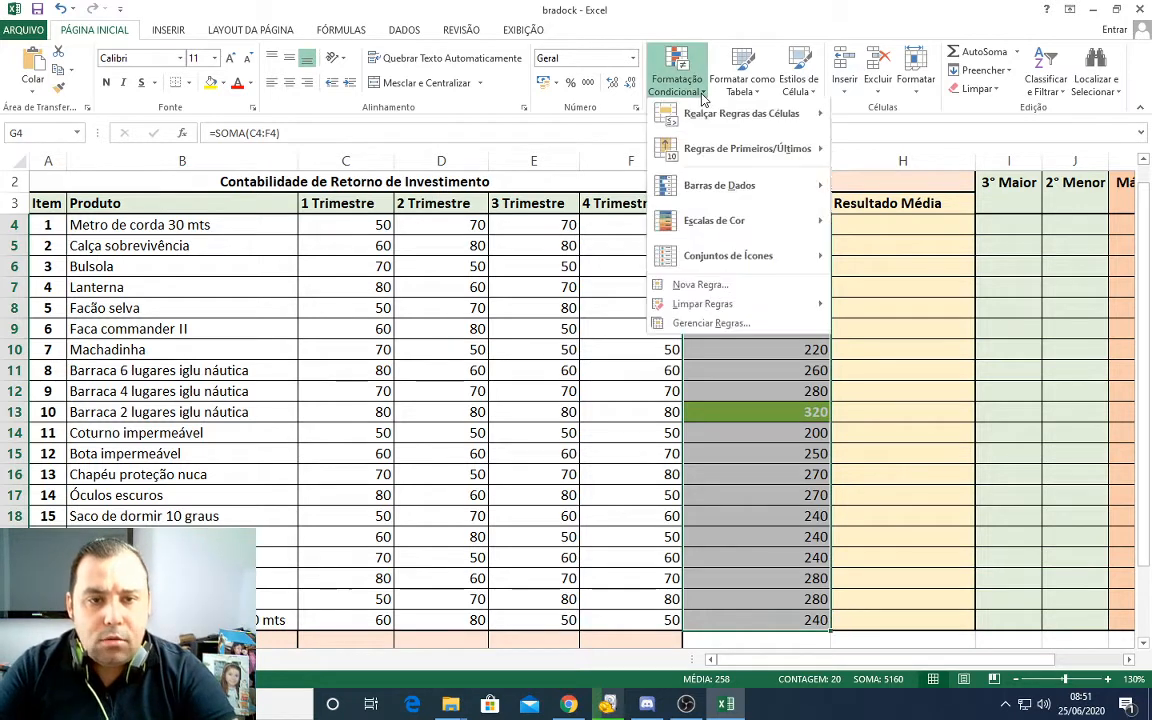
mouse_move(711, 122)
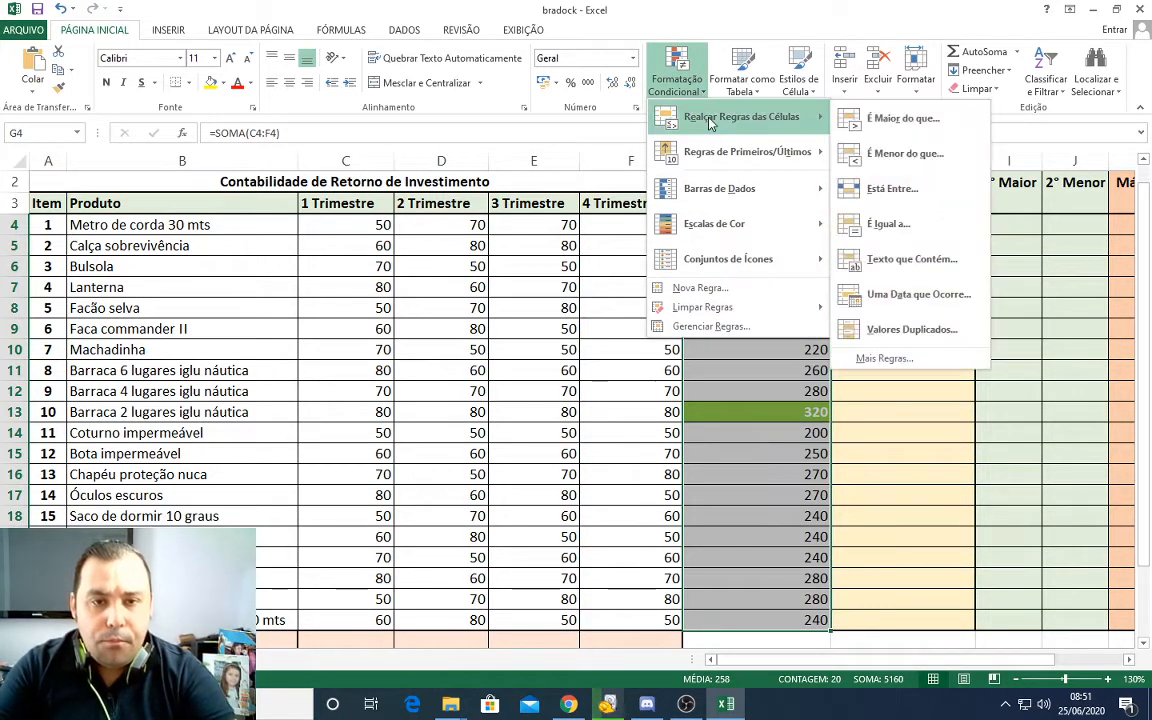
left_click(902, 360)
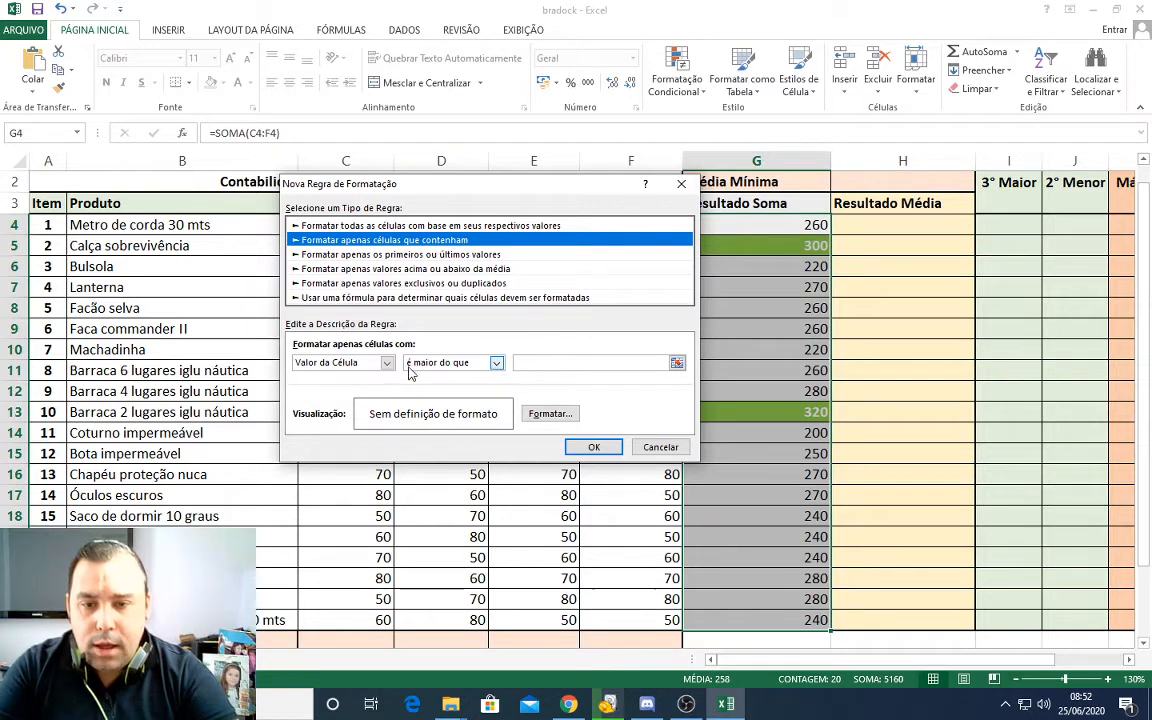
left_click(428, 255)
left_click(428, 241)
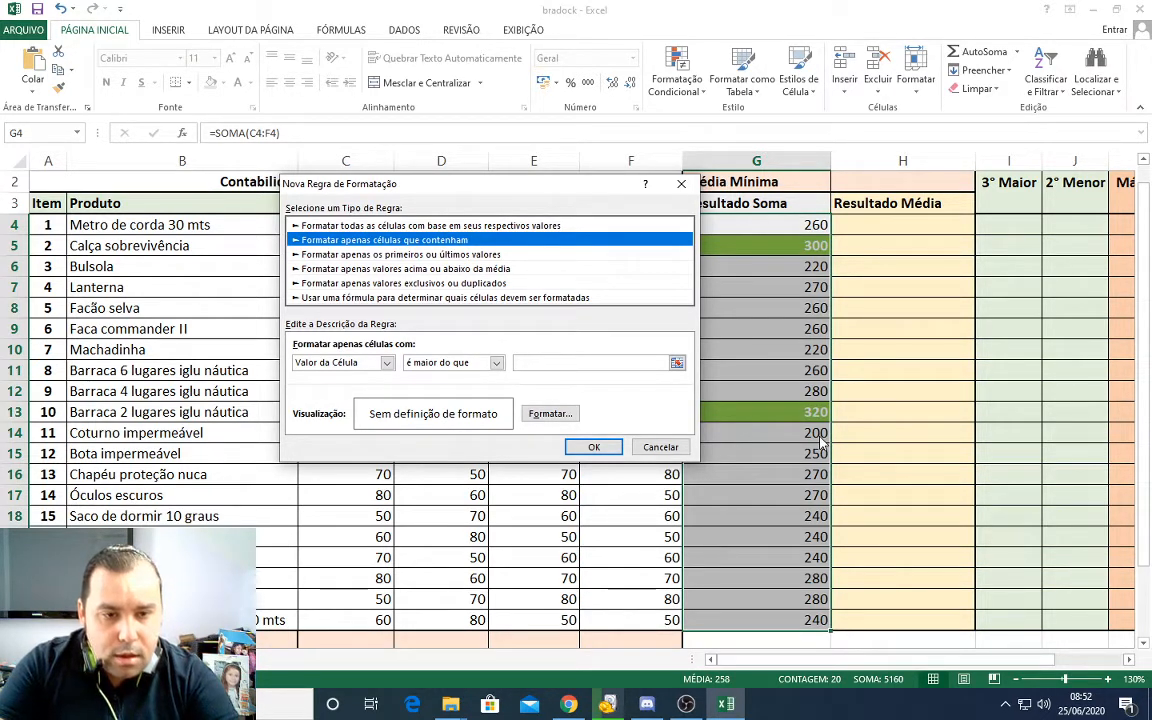
left_click(576, 363)
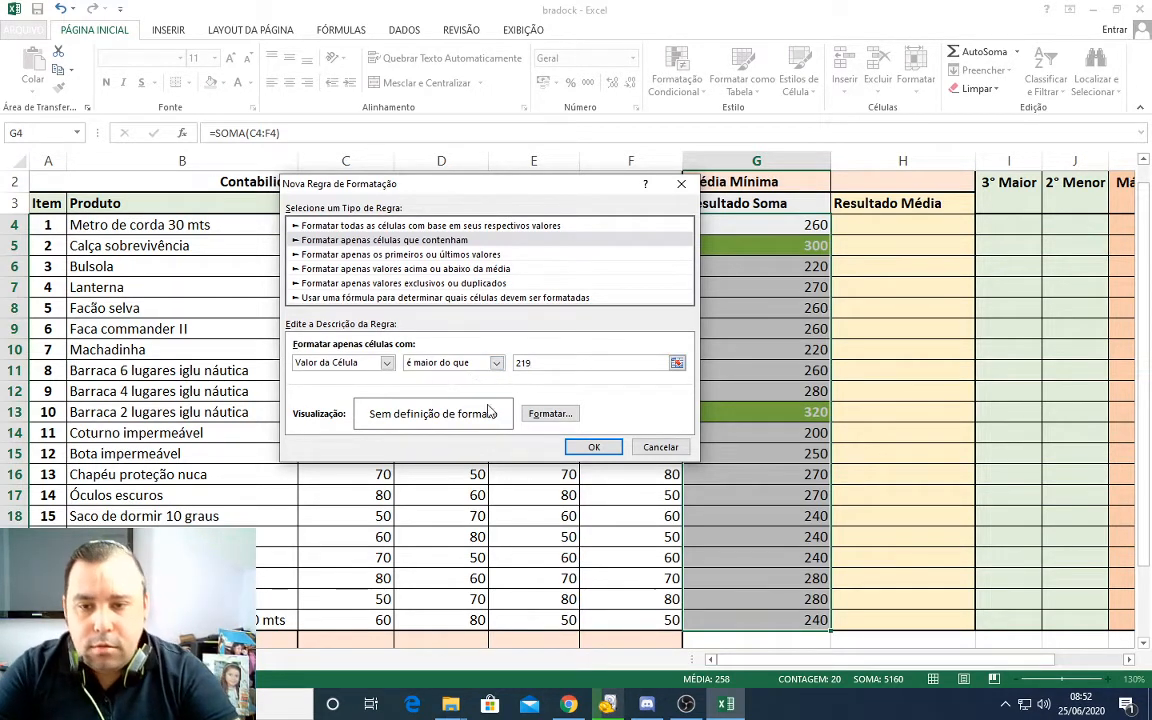
Step: Format the greater-than-219 rule with yellow fill and bold dark blue-grey text, and apply it to the Resultado Soma values
left_click(550, 416)
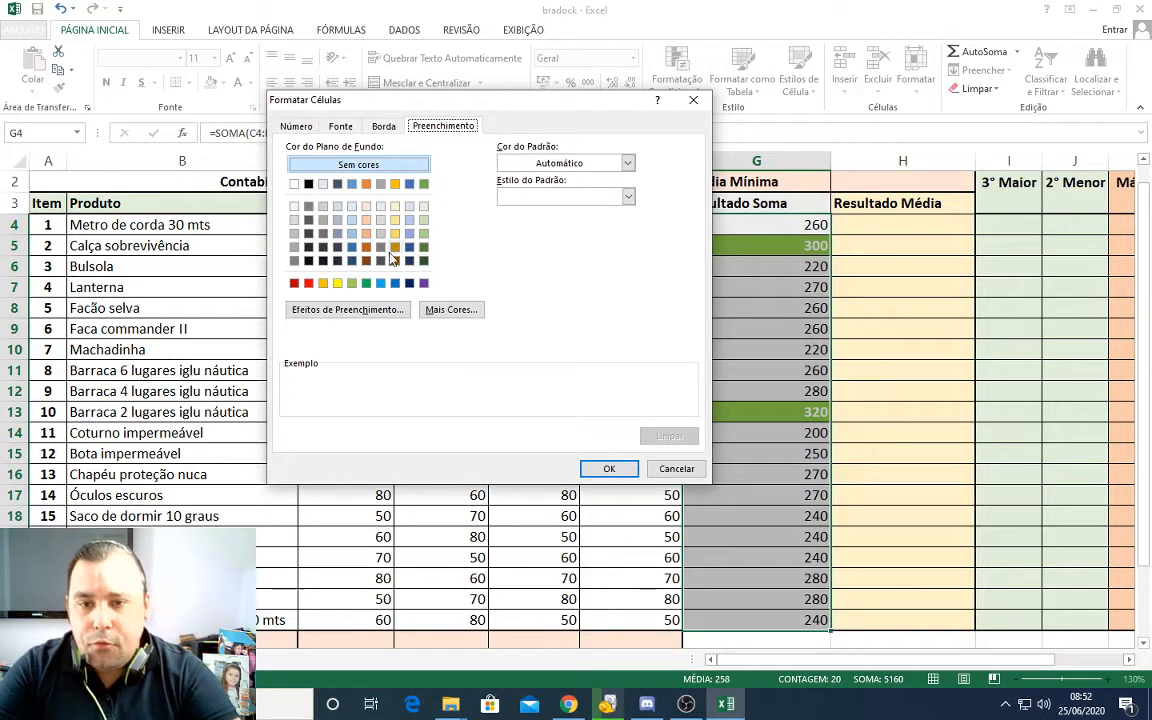
left_click(338, 284)
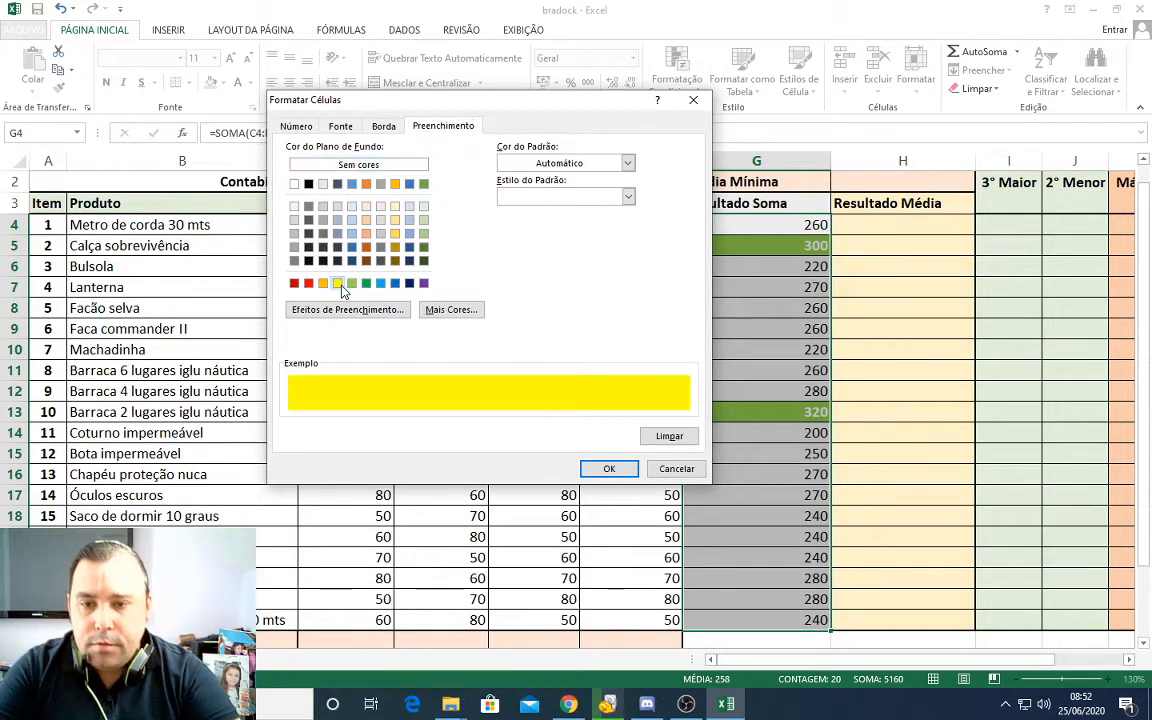
left_click(383, 127)
left_click(341, 127)
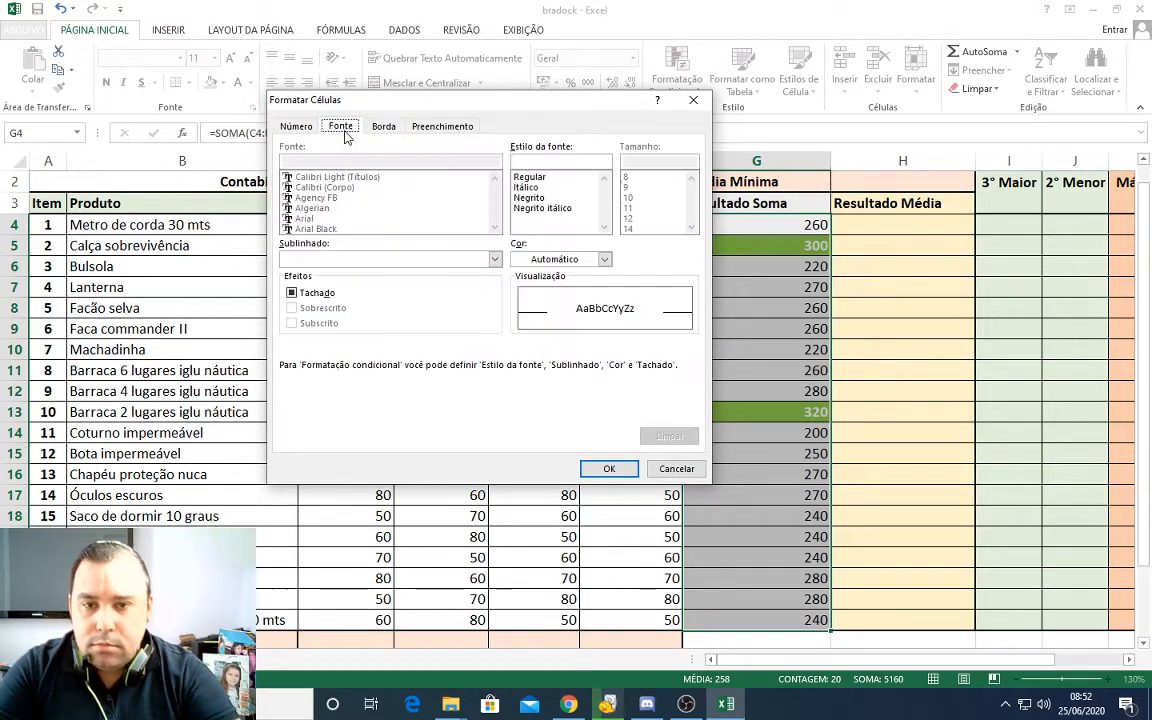
left_click(604, 260)
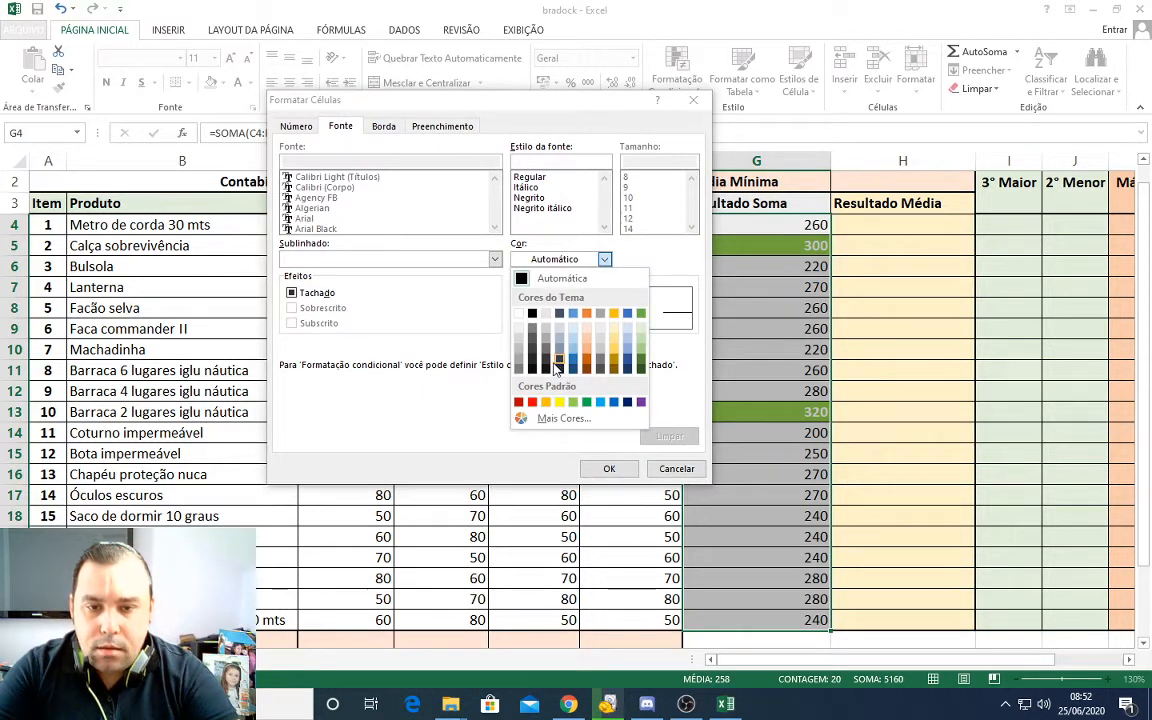
left_click(560, 372)
left_click(529, 197)
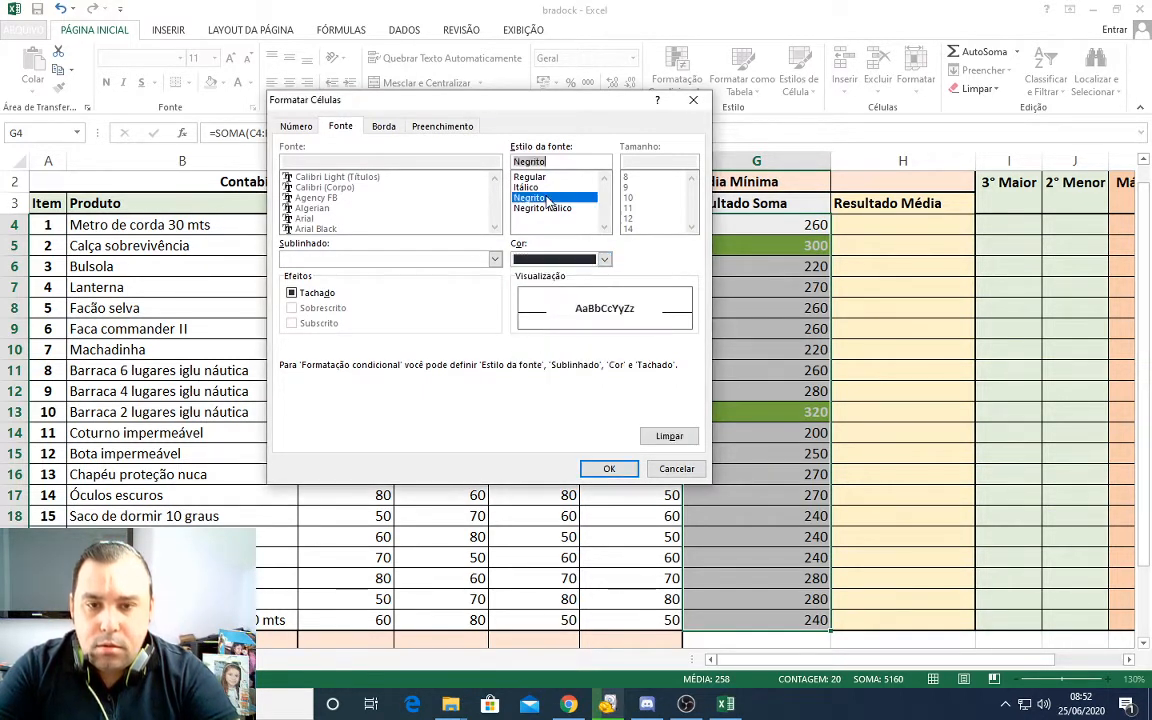
left_click(610, 470)
left_click(594, 445)
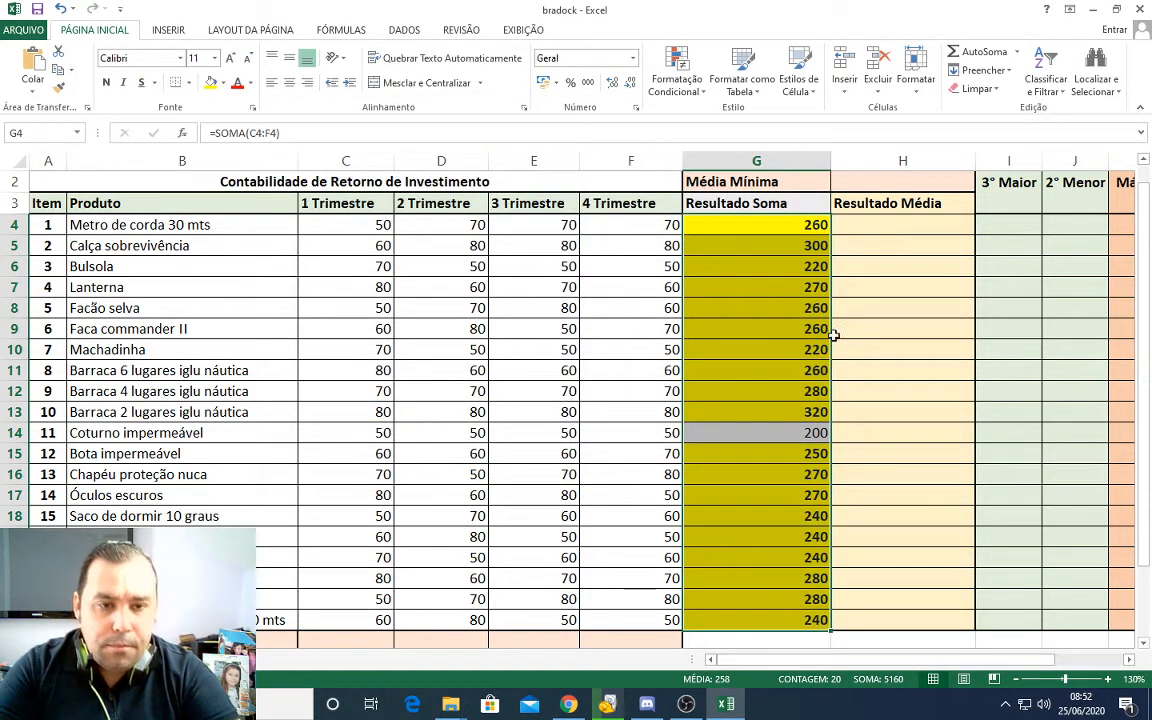
left_click(818, 266)
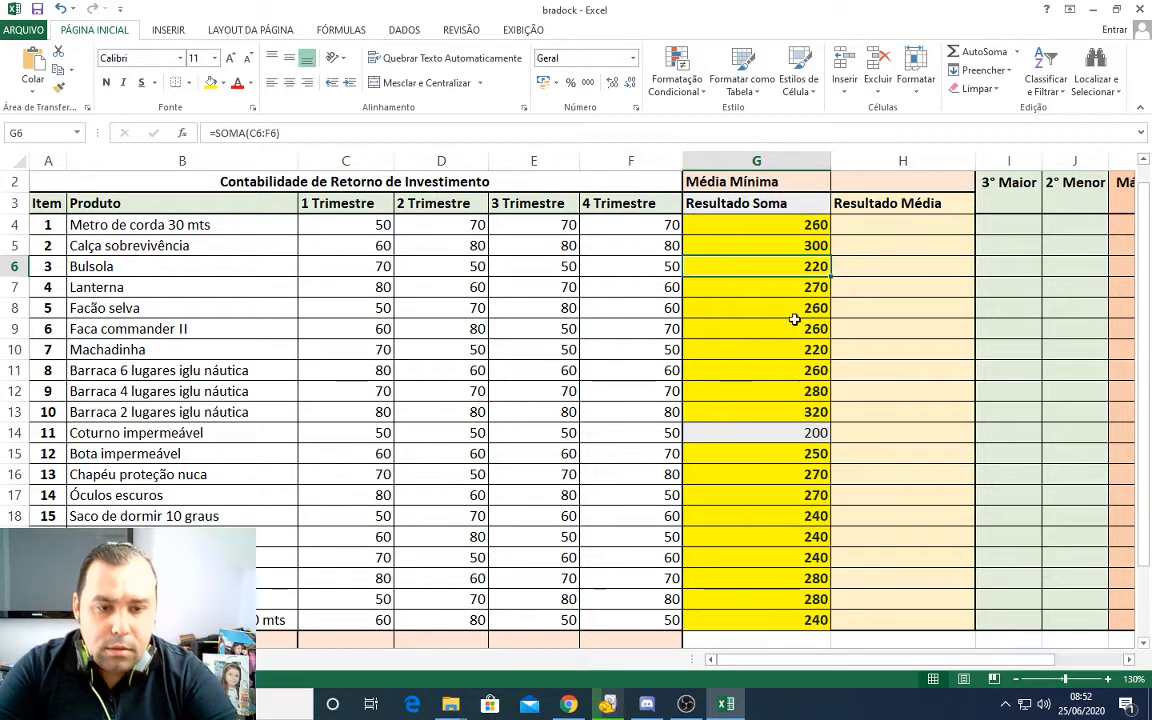
left_click(814, 537)
Step: Start another conditional formatting rule on G4:G23 for cell values é menor do que 219
left_click_drag(768, 225, 765, 620)
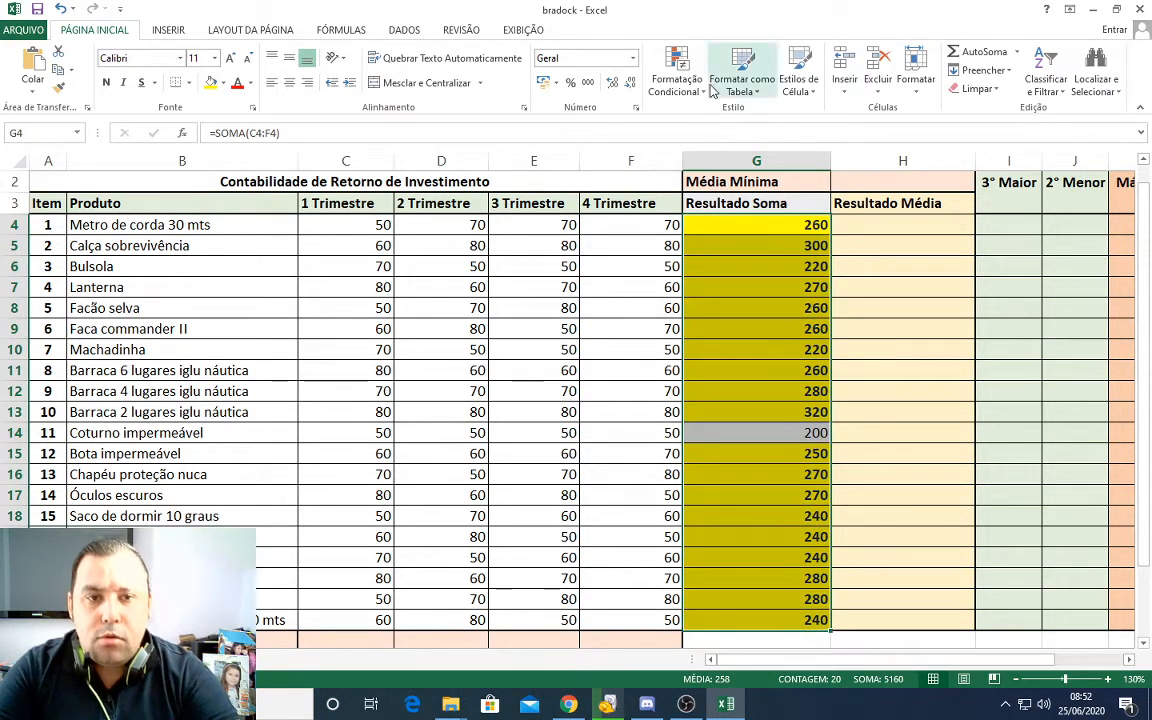
left_click(676, 84)
mouse_move(780, 117)
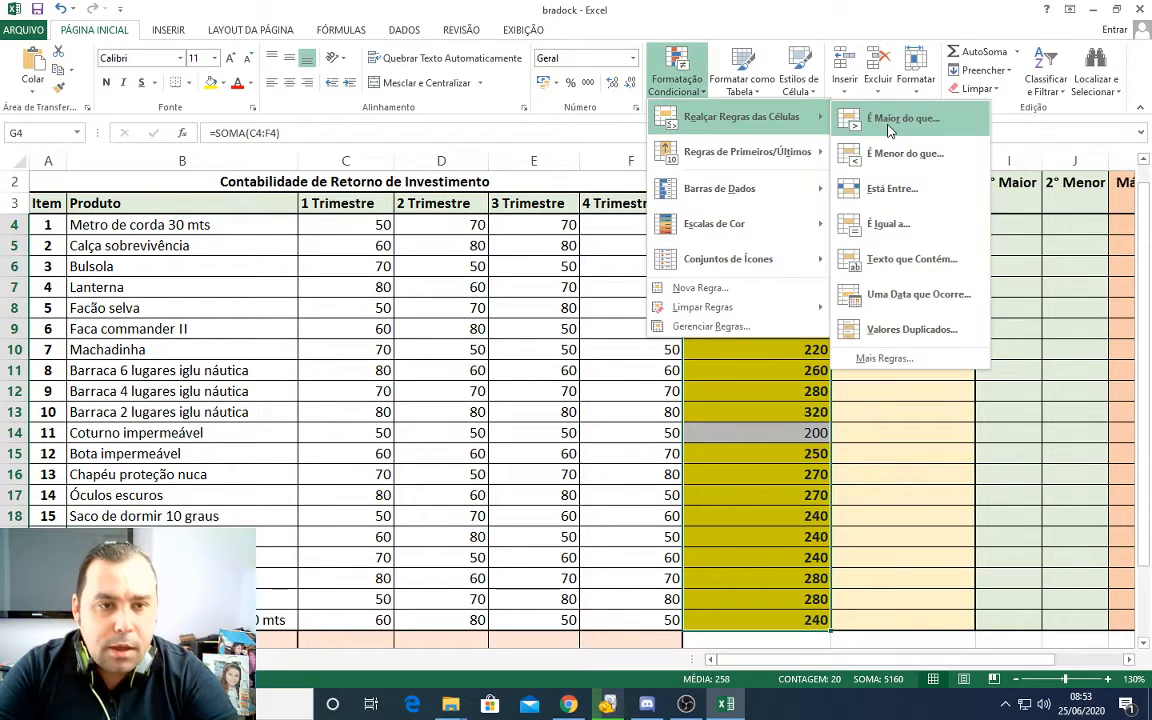
left_click(888, 120)
left_click(709, 275)
left_click(703, 68)
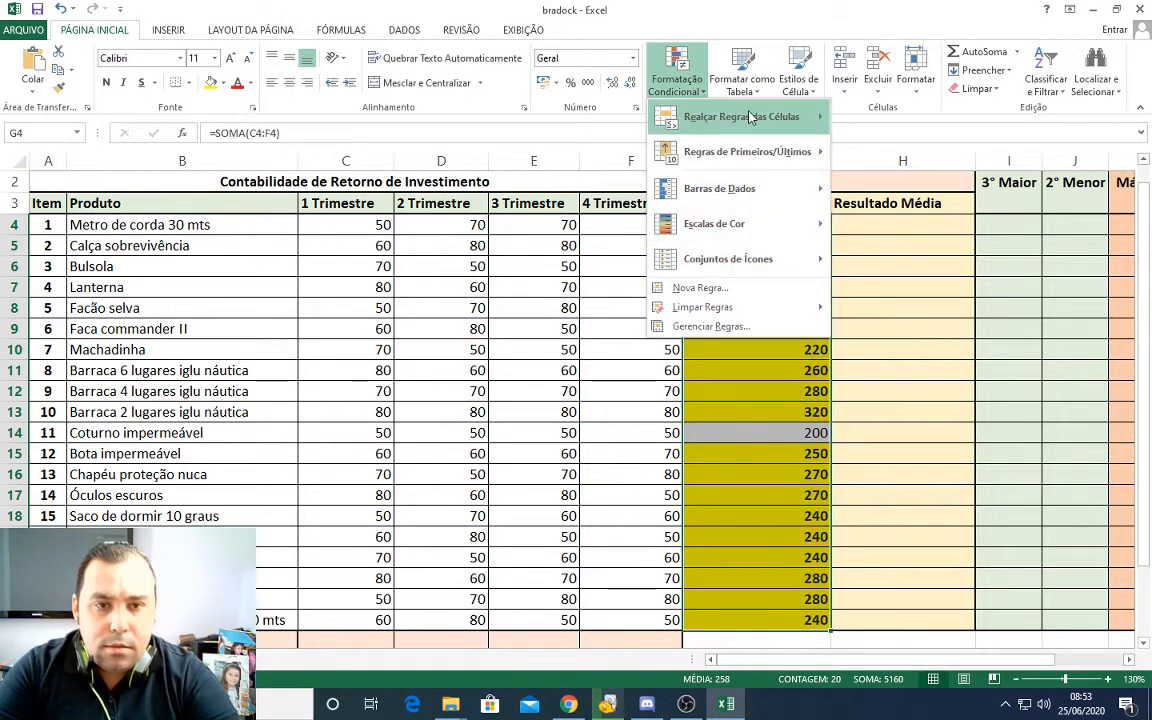
mouse_move(748, 118)
left_click(898, 358)
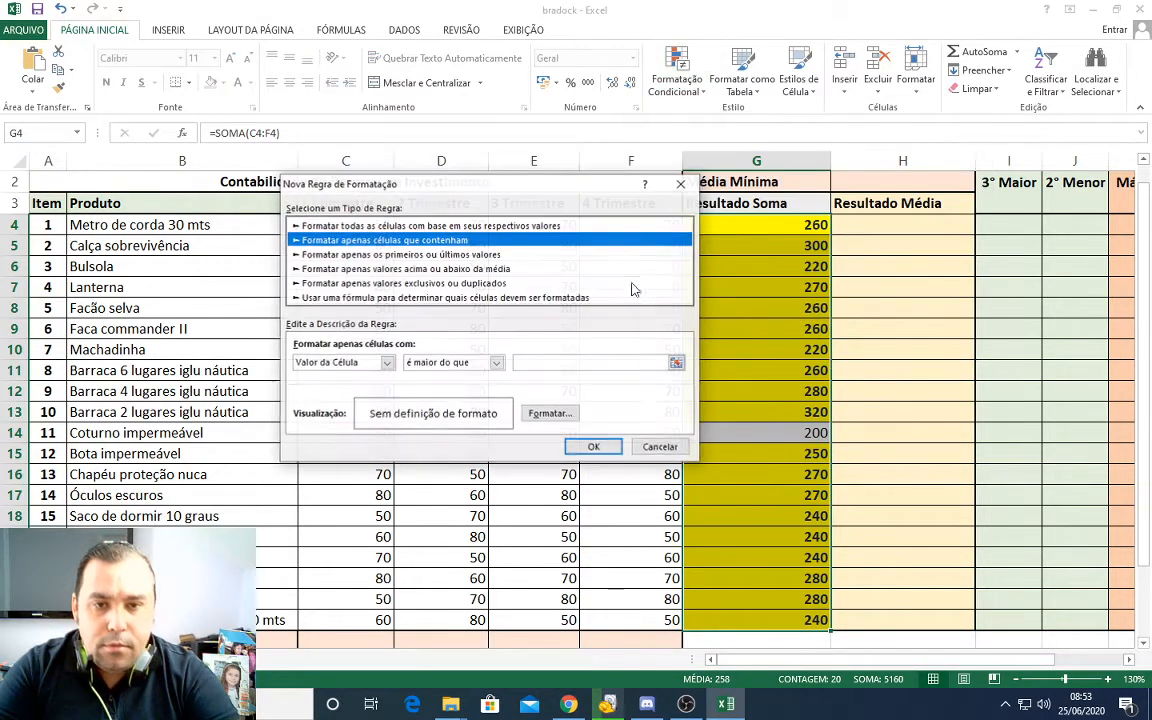
left_click(497, 365)
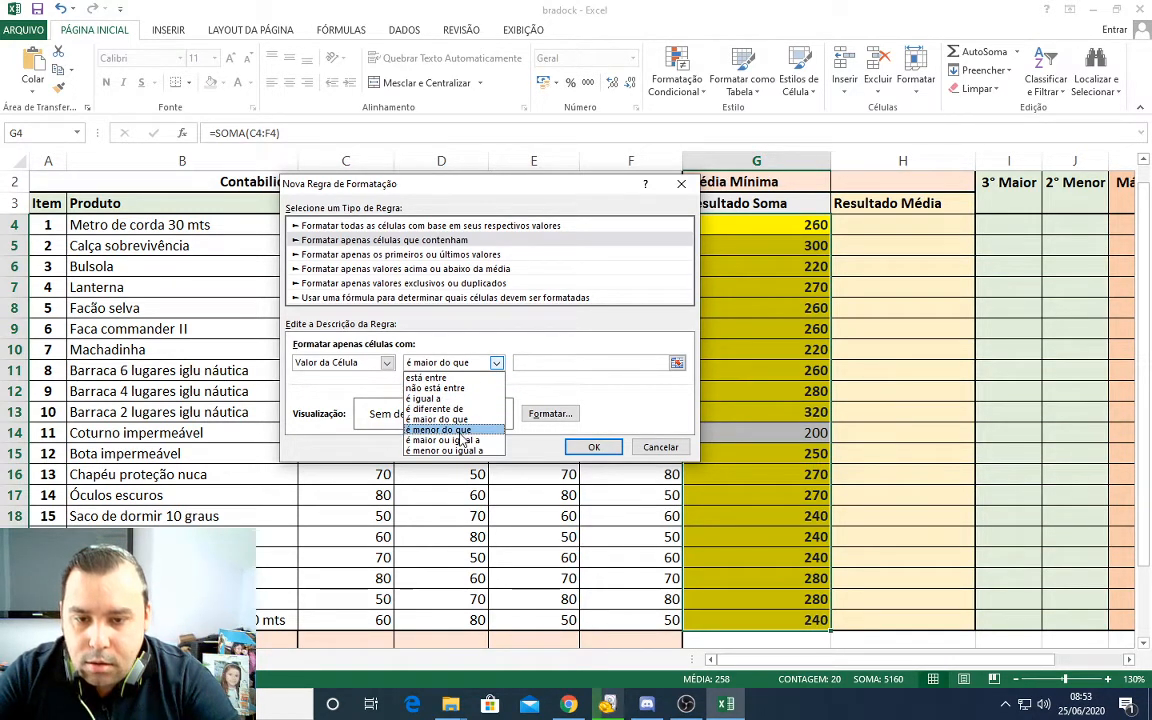
left_click(470, 432)
left_click(556, 361)
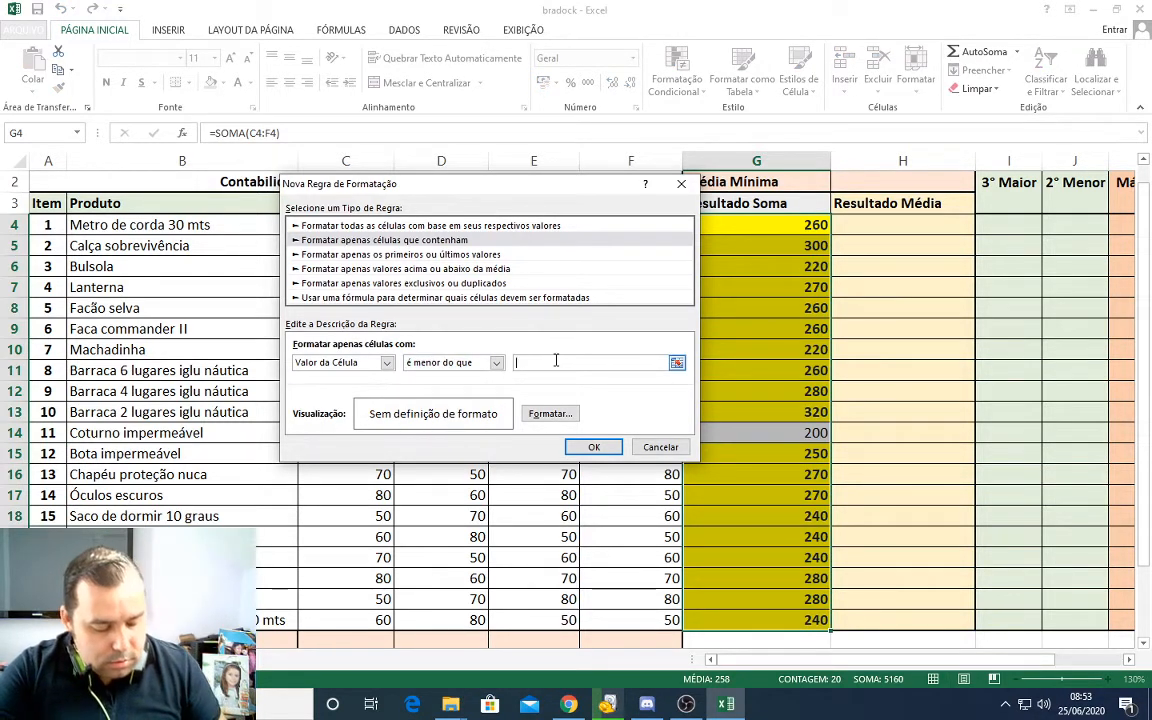
Step: Give the less-than-219 rule bold text and yellow fill, and apply it to G4:G23
left_click(551, 413)
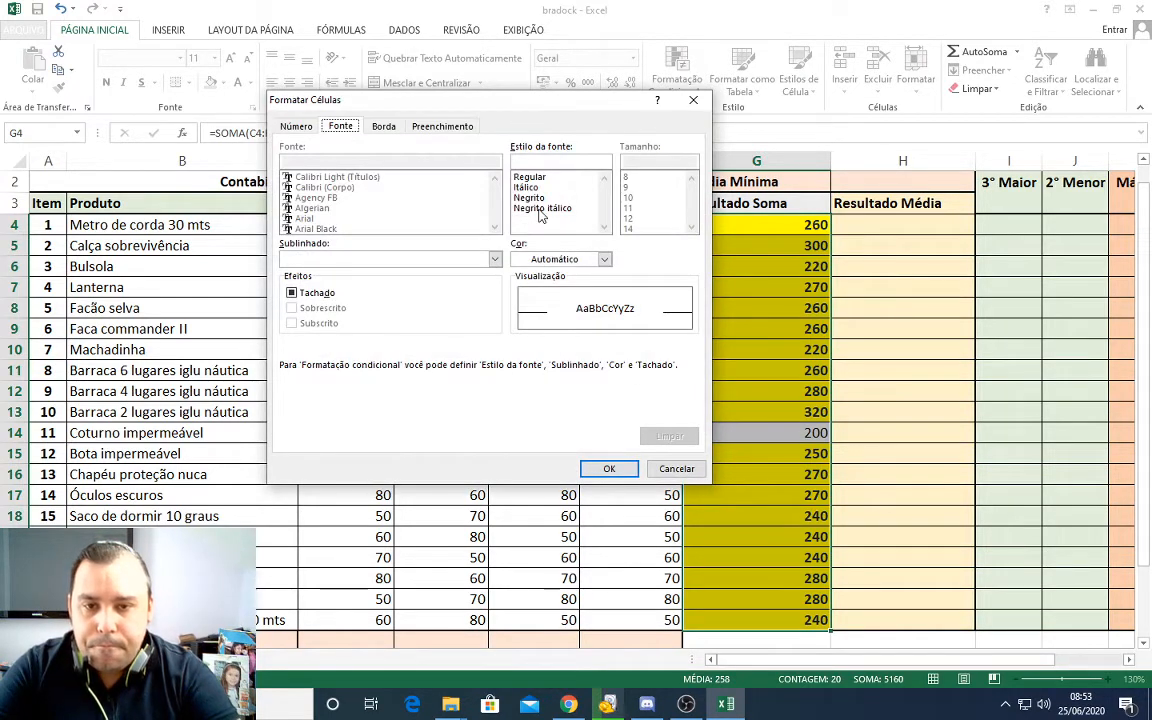
left_click(539, 199)
left_click(386, 128)
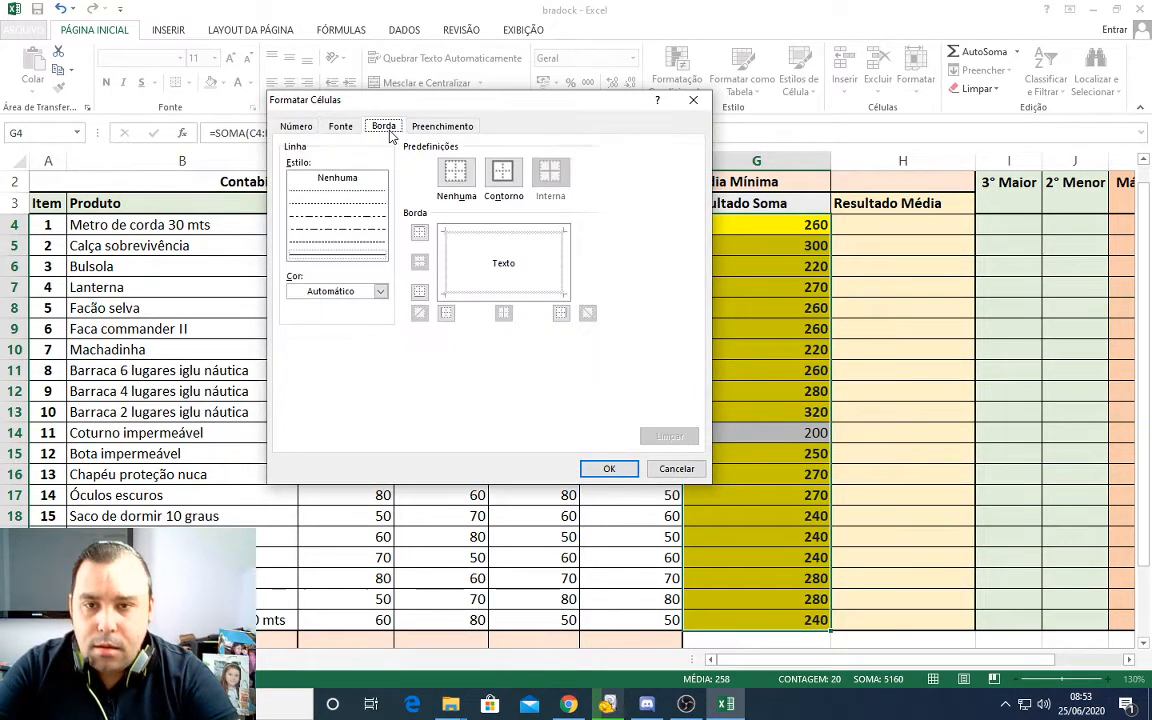
left_click(423, 132)
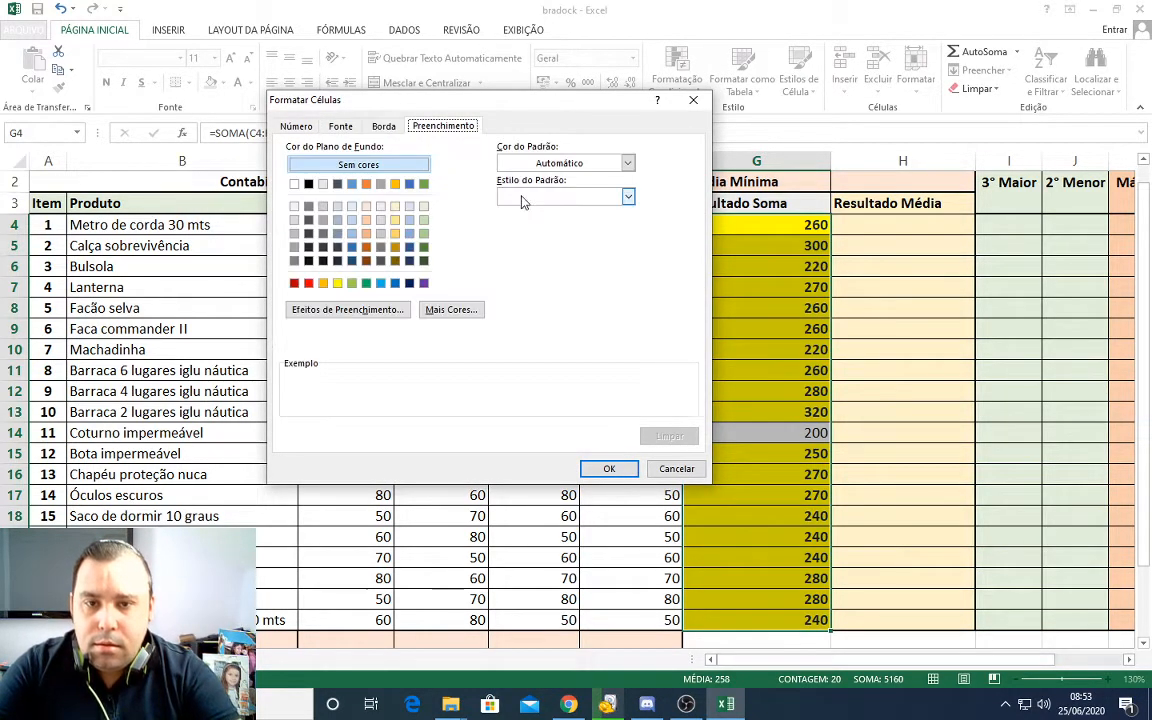
left_click(337, 283)
left_click(609, 469)
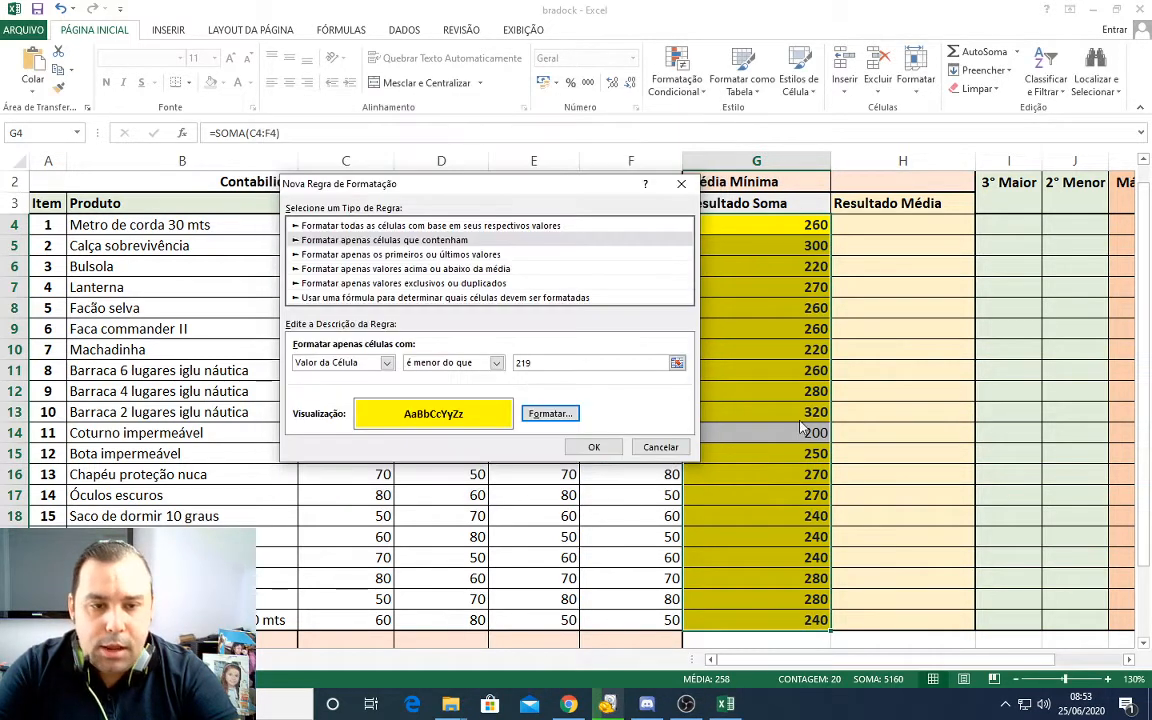
left_click(591, 446)
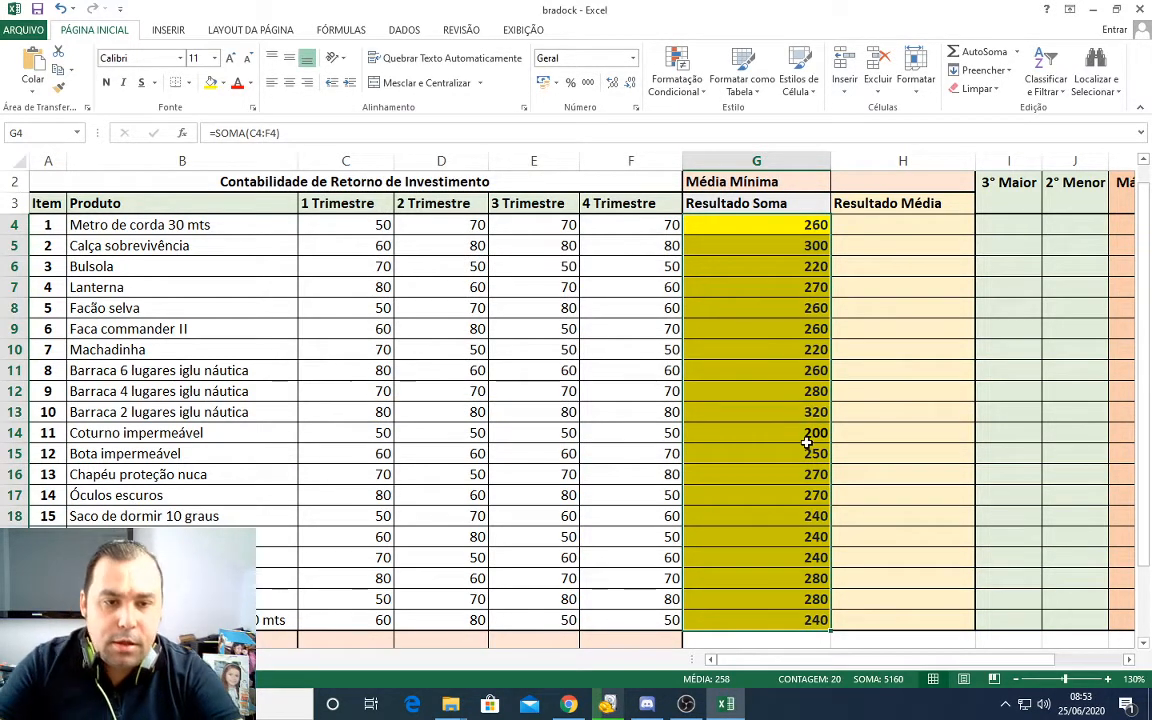
Step: Create a fresh conditional formatting rule on the Resultado Soma values G4:G23 with the condition é menor do que 219
left_click_drag(776, 226, 783, 612)
left_click(668, 85)
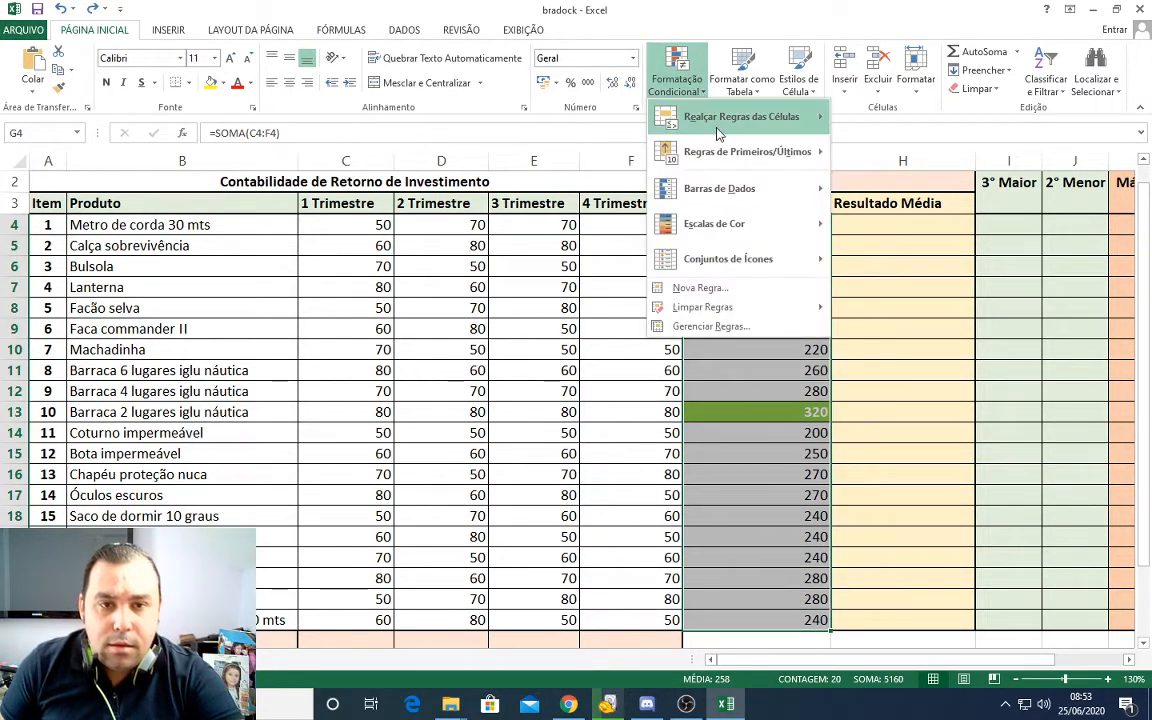
mouse_move(717, 133)
left_click(870, 358)
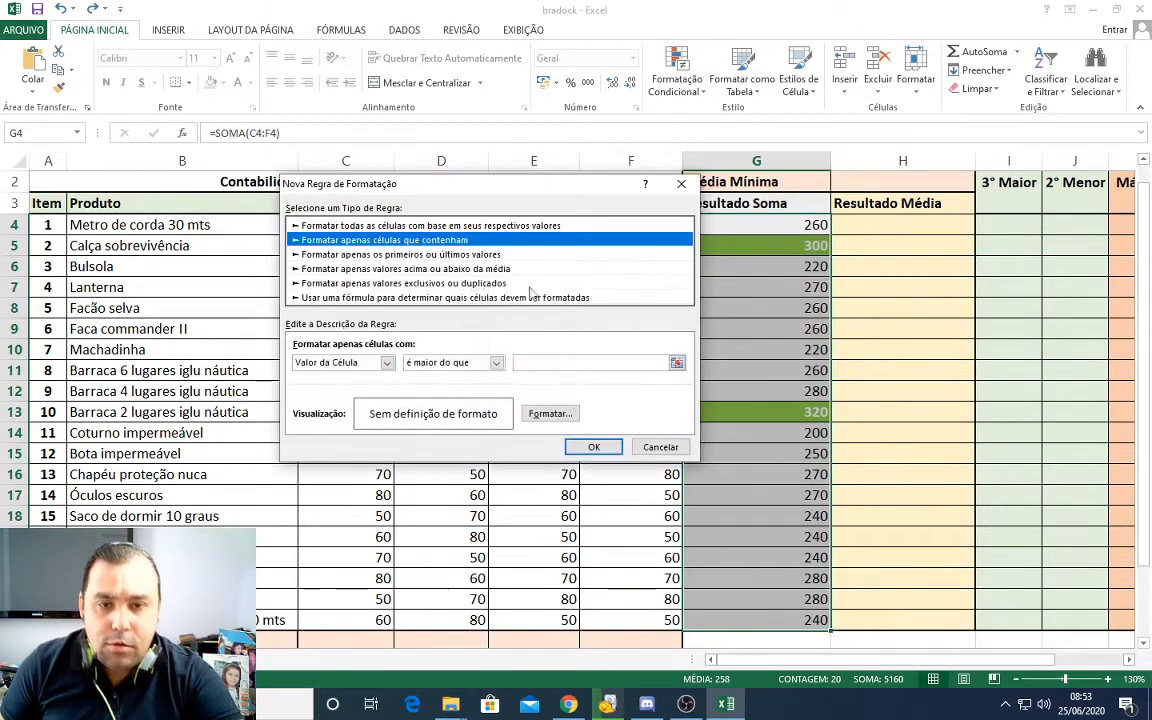
left_click(496, 363)
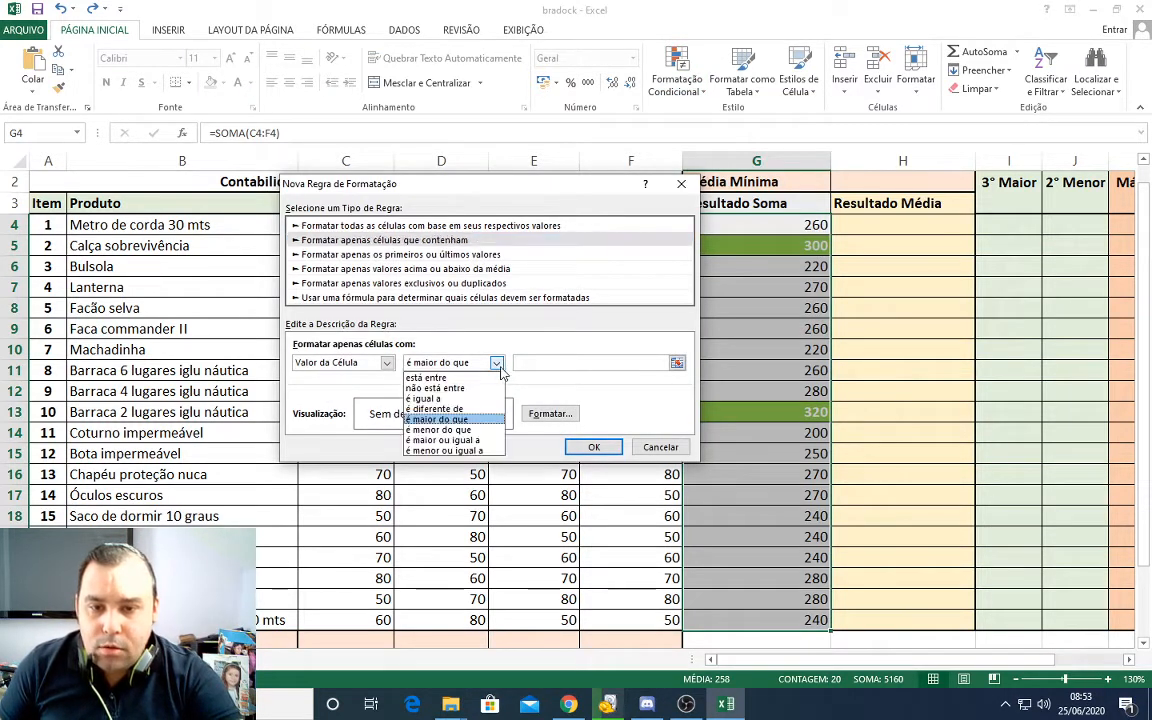
left_click(466, 432)
left_click(545, 365)
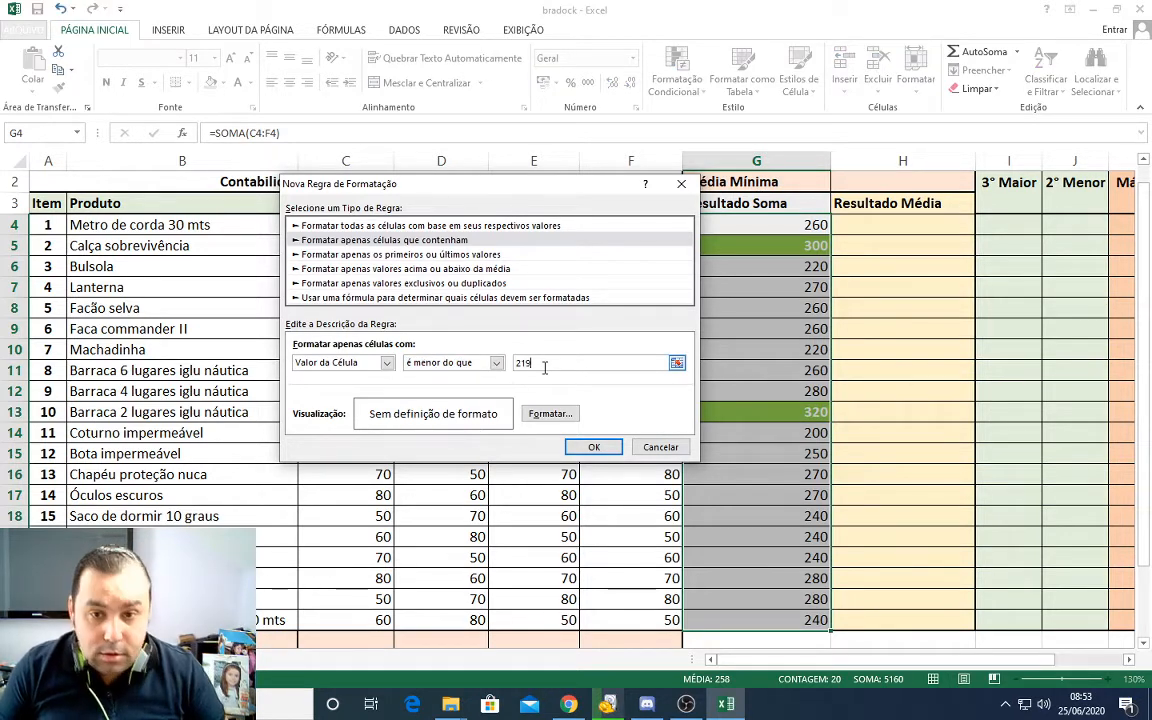
type("219")
Step: Set the new rule's format to yellow fill and bold text, apply it, and check the highlighting in the Resultado Soma column
left_click(550, 413)
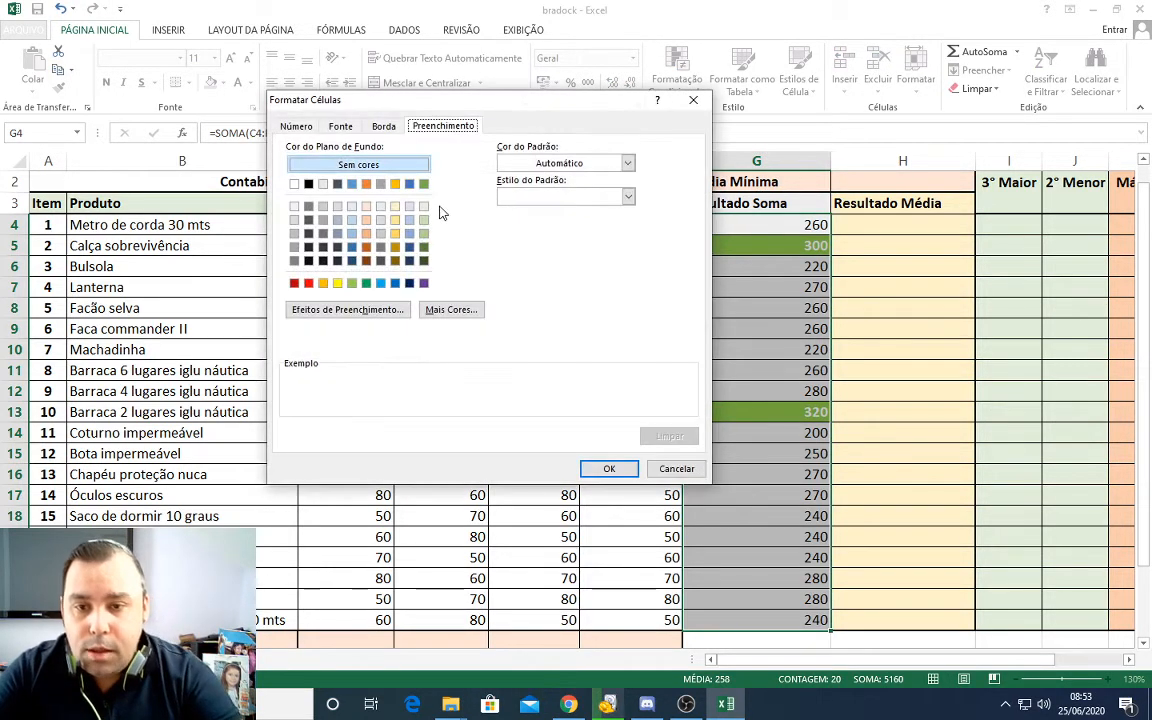
left_click(337, 284)
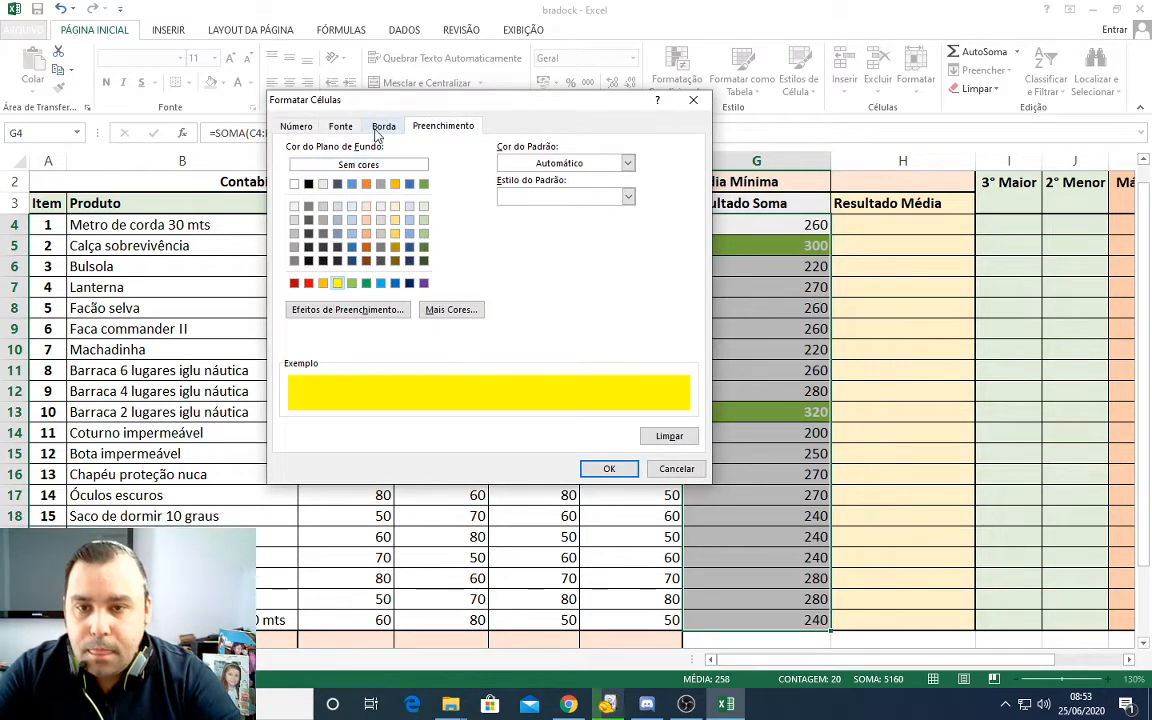
left_click(340, 126)
left_click(529, 199)
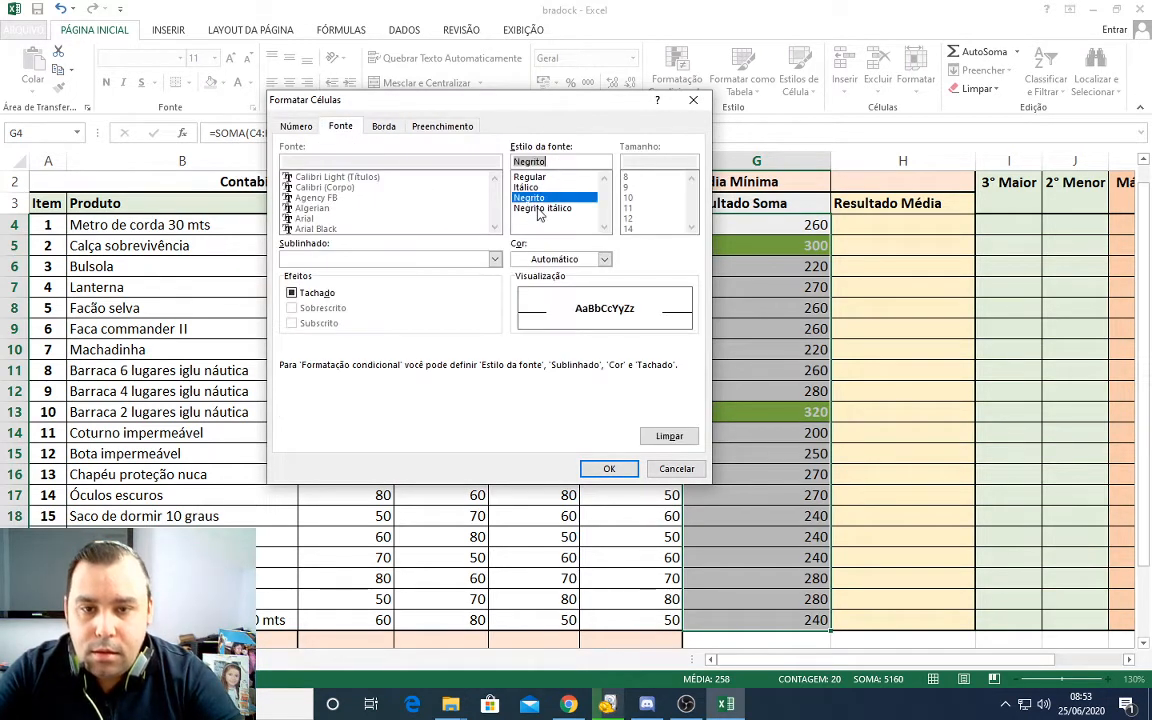
left_click(608, 468)
left_click(592, 446)
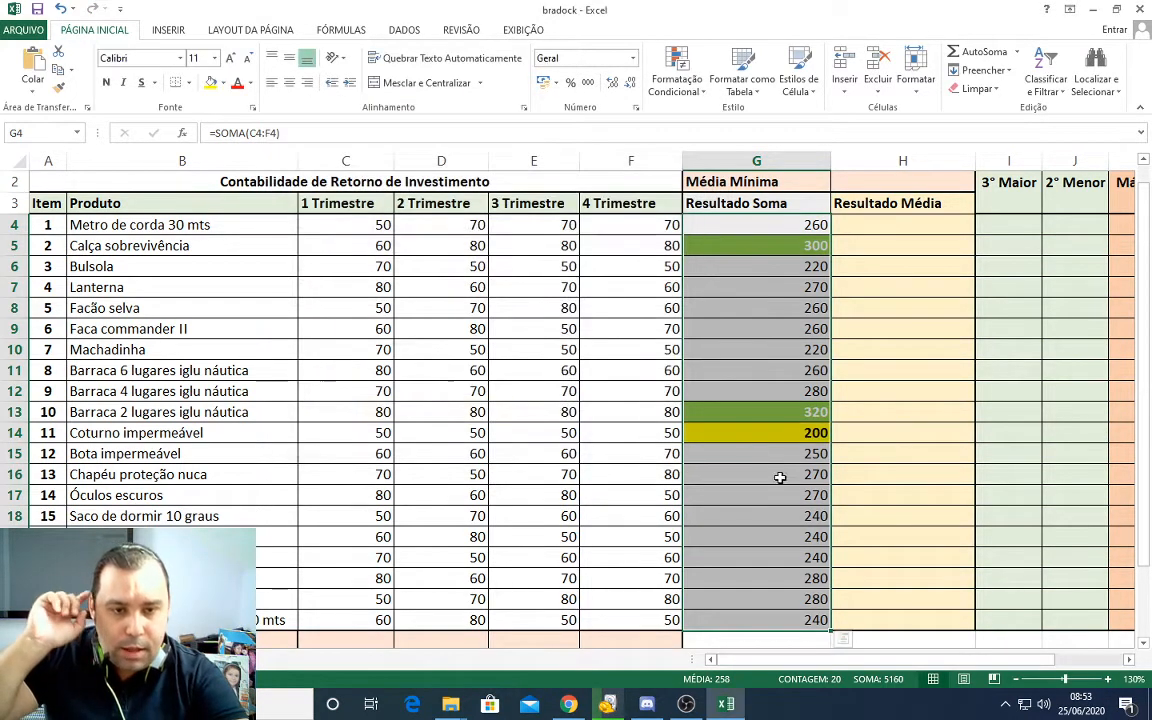
left_click(812, 514)
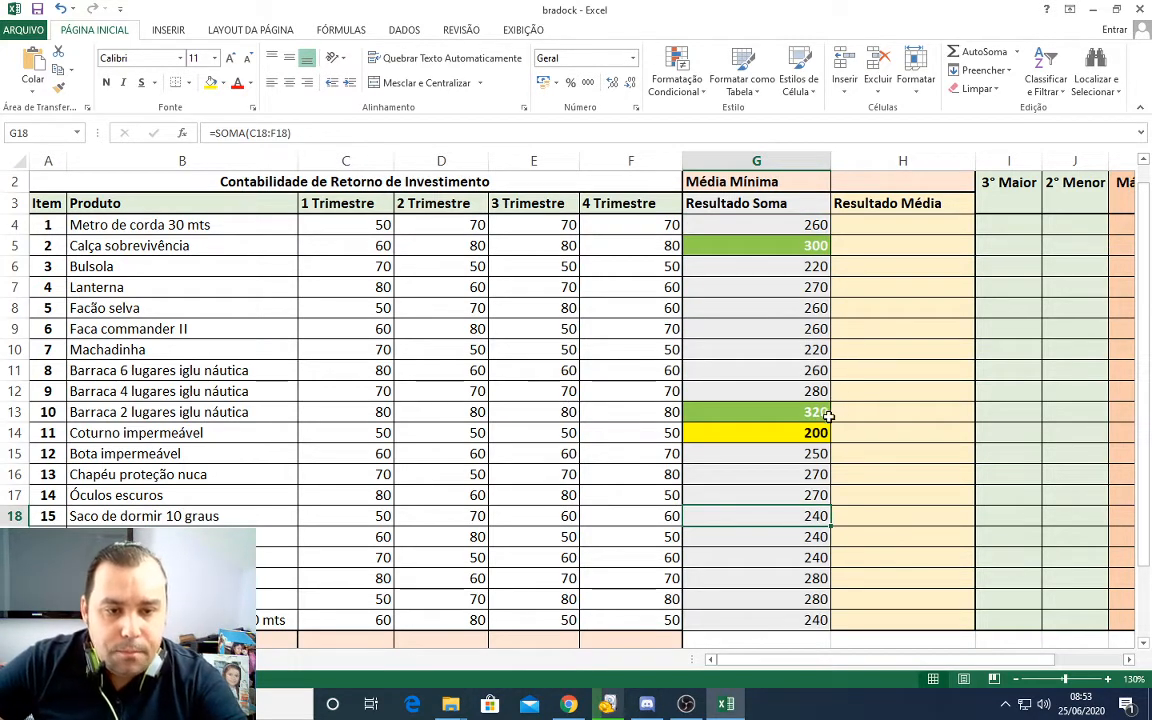
scroll(828, 412, "down", 1)
scroll(828, 412, "up", 2)
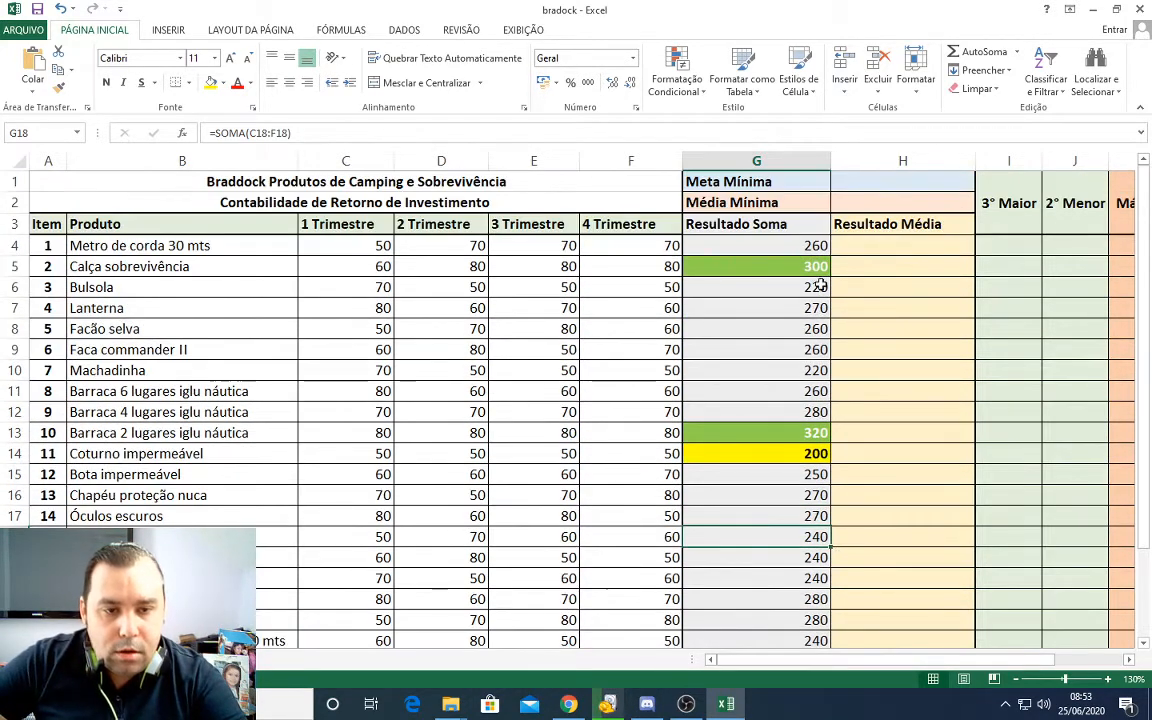
left_click(814, 453)
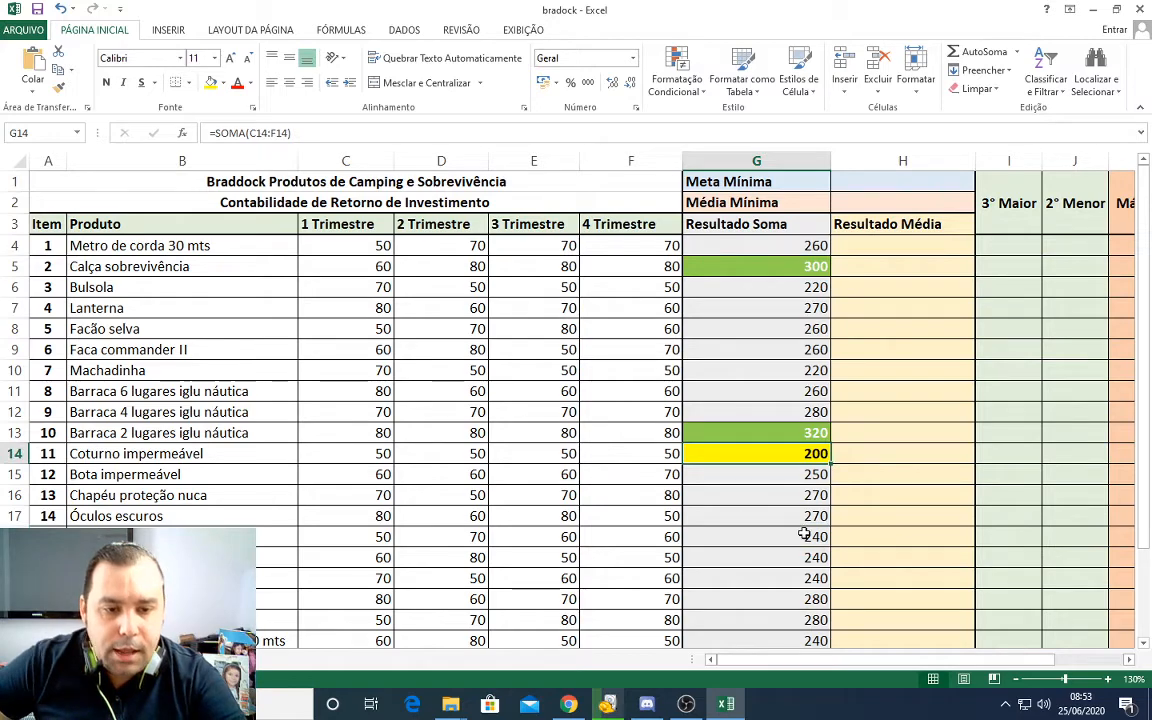
Step: Create a new conditional formatting rule on the Resultado Soma values G4:G23 with the condition é igual a 270
scroll(806, 537, "down", 1)
scroll(805, 580, "up", 1)
left_click_drag(769, 245, 792, 632)
scroll(787, 607, "down", 1)
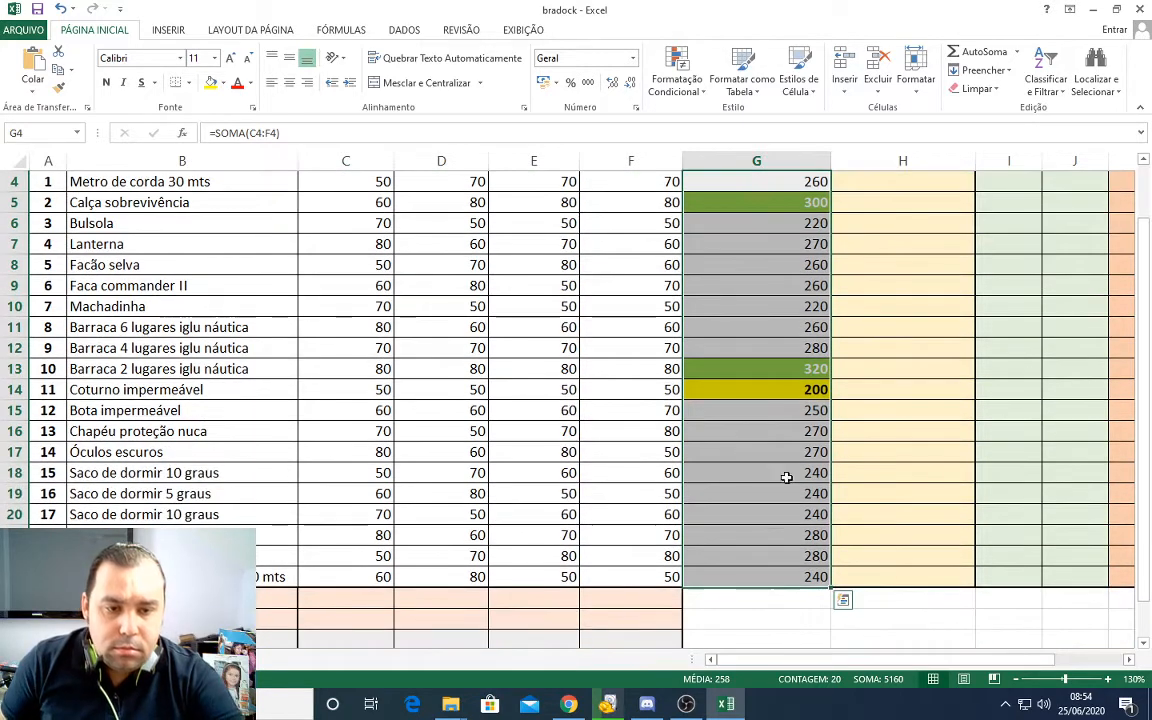
scroll(790, 400, "up", 1)
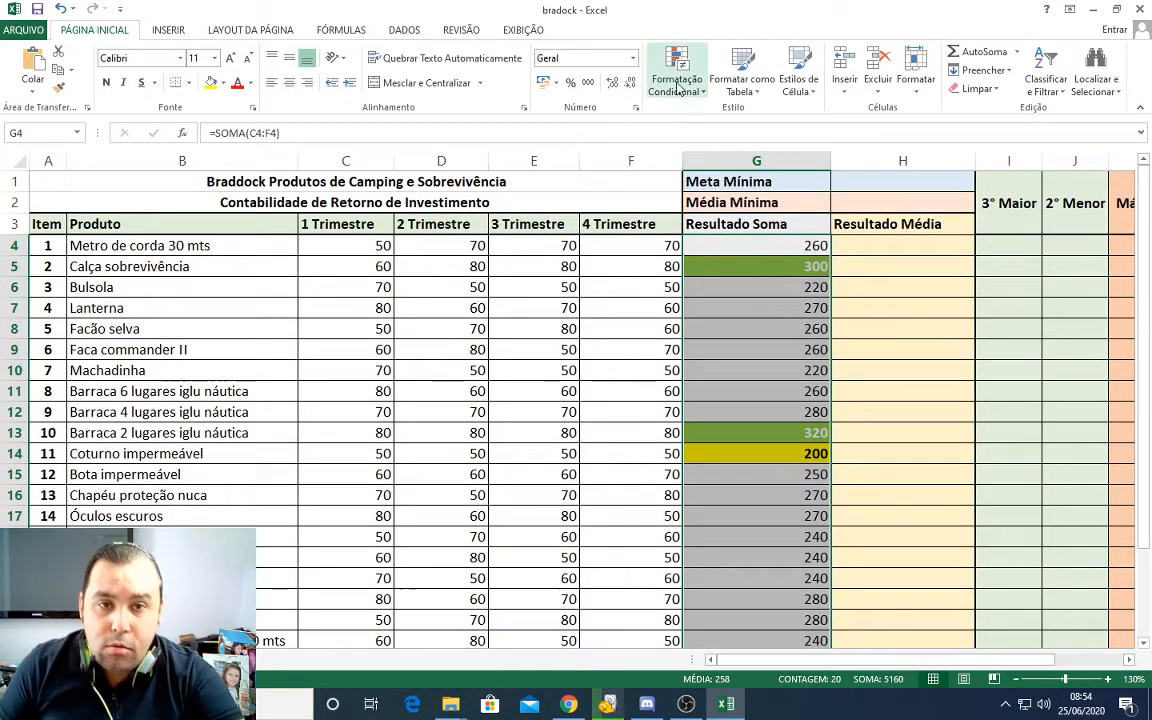
left_click(677, 86)
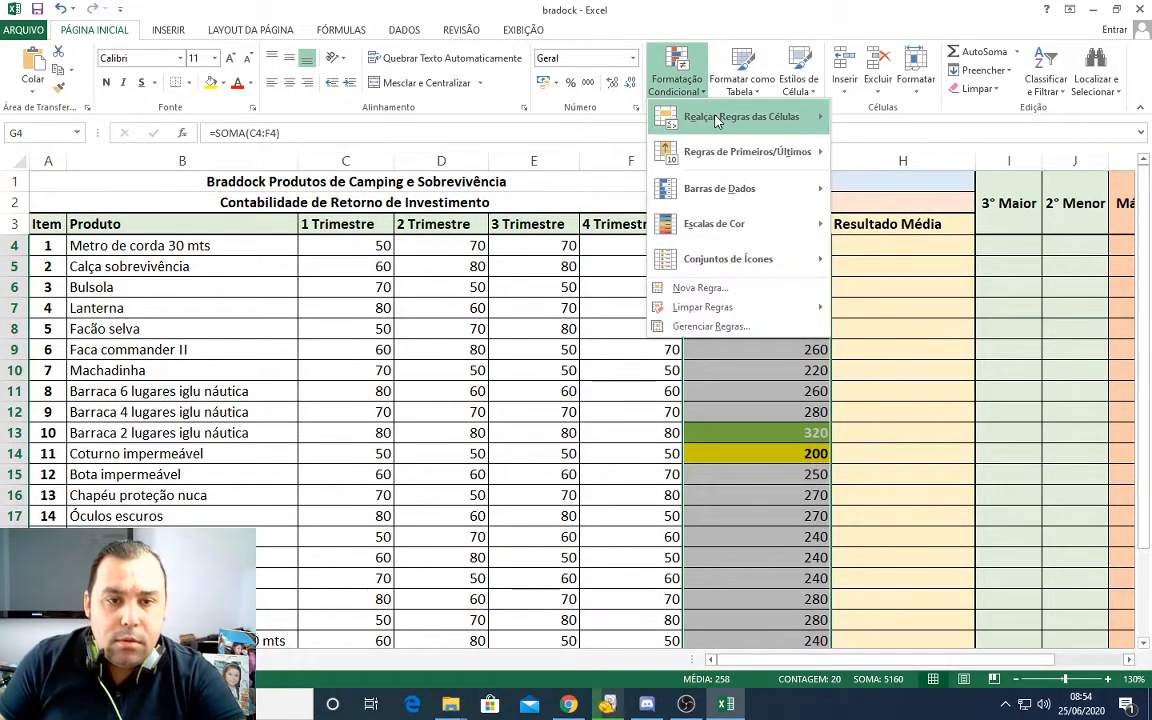
mouse_move(716, 120)
left_click(880, 360)
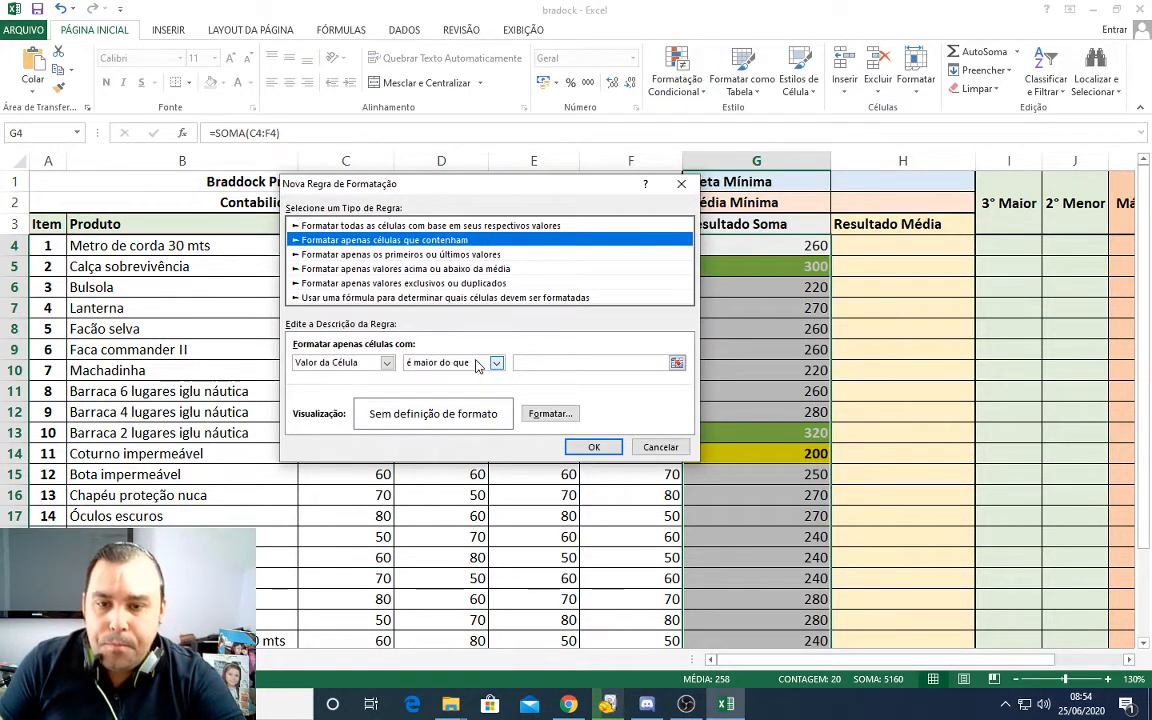
left_click(495, 363)
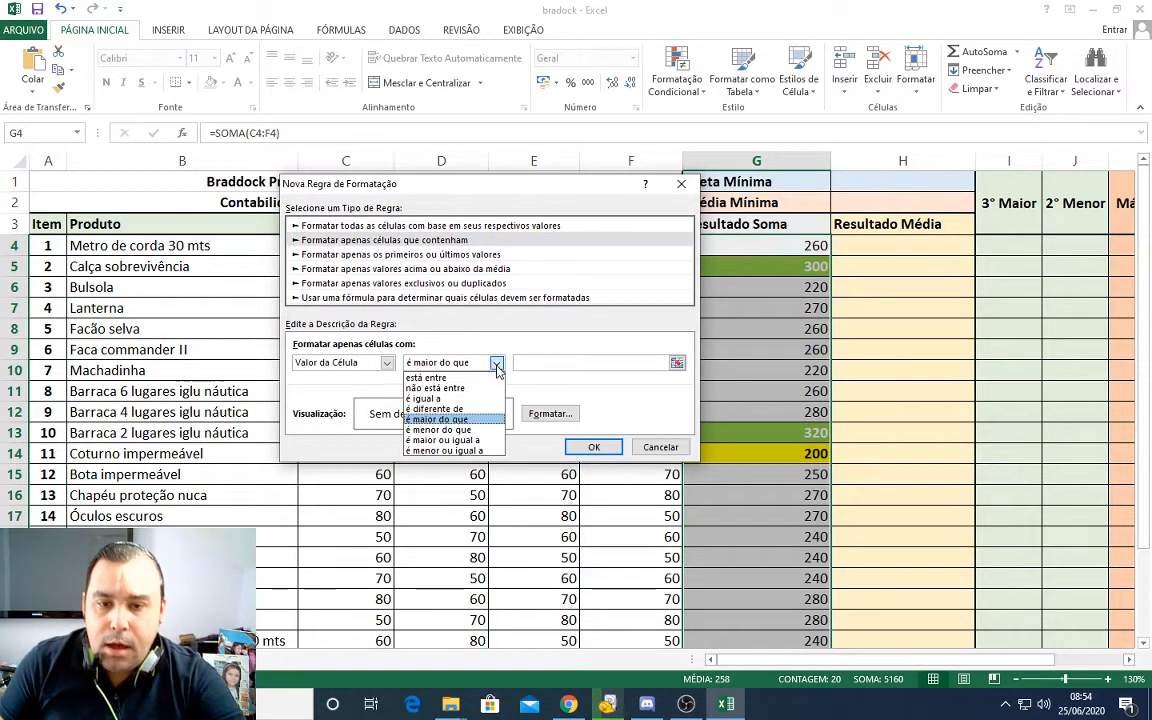
left_click(464, 400)
left_click(591, 363)
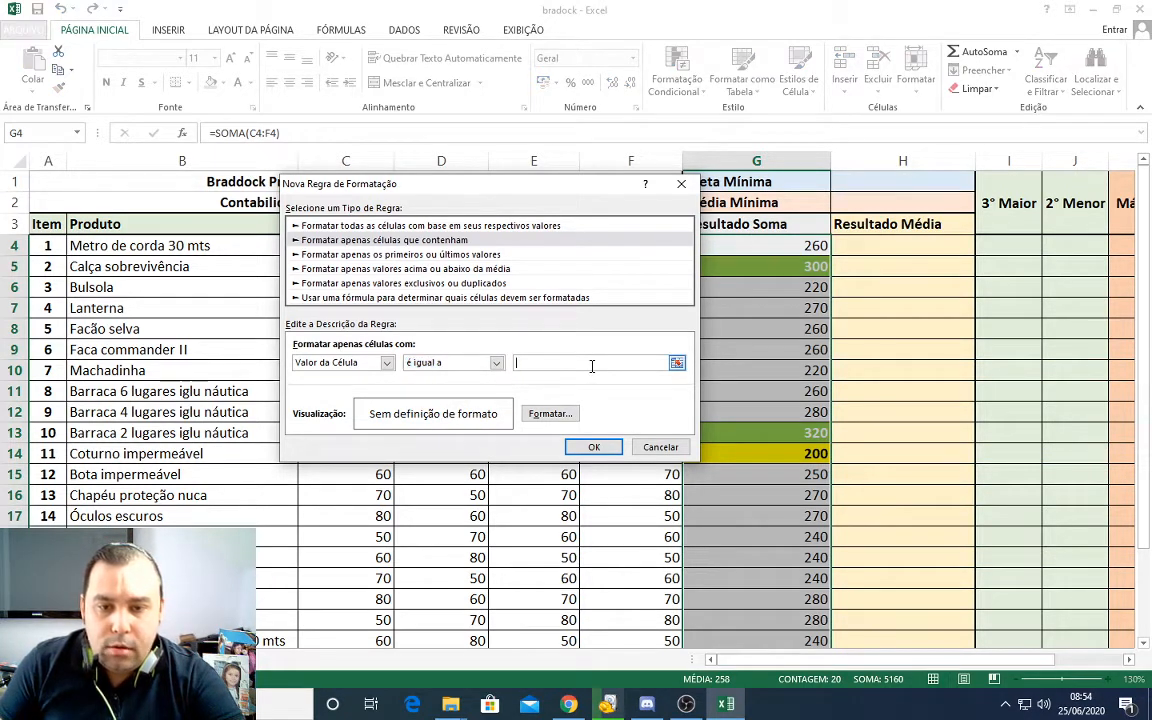
type("270")
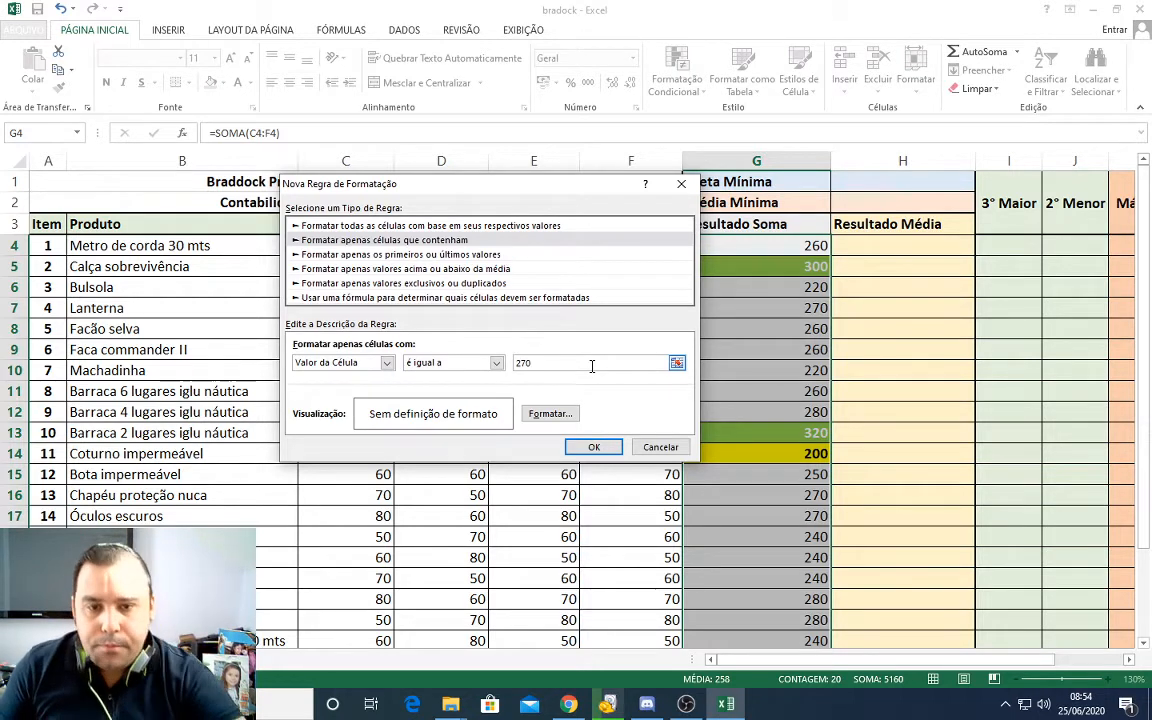
Step: Give the equal-to-270 rule bold text and a light blue fill, and apply it to the Resultado Soma values
left_click(568, 414)
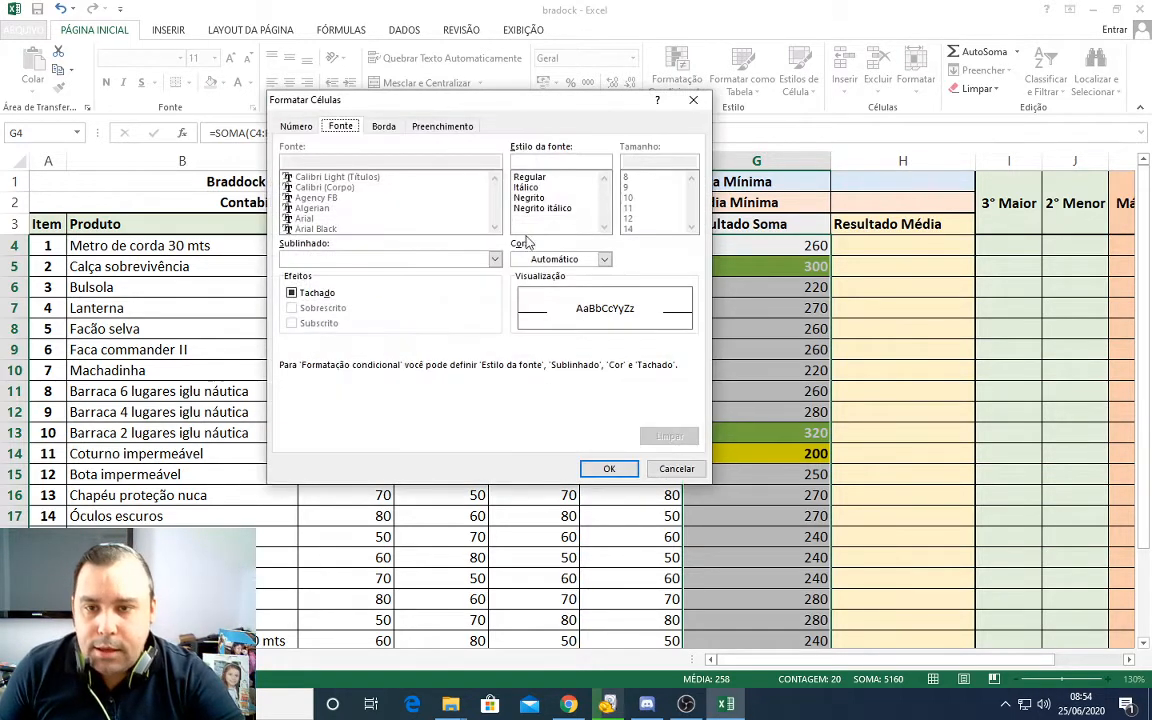
left_click(541, 190)
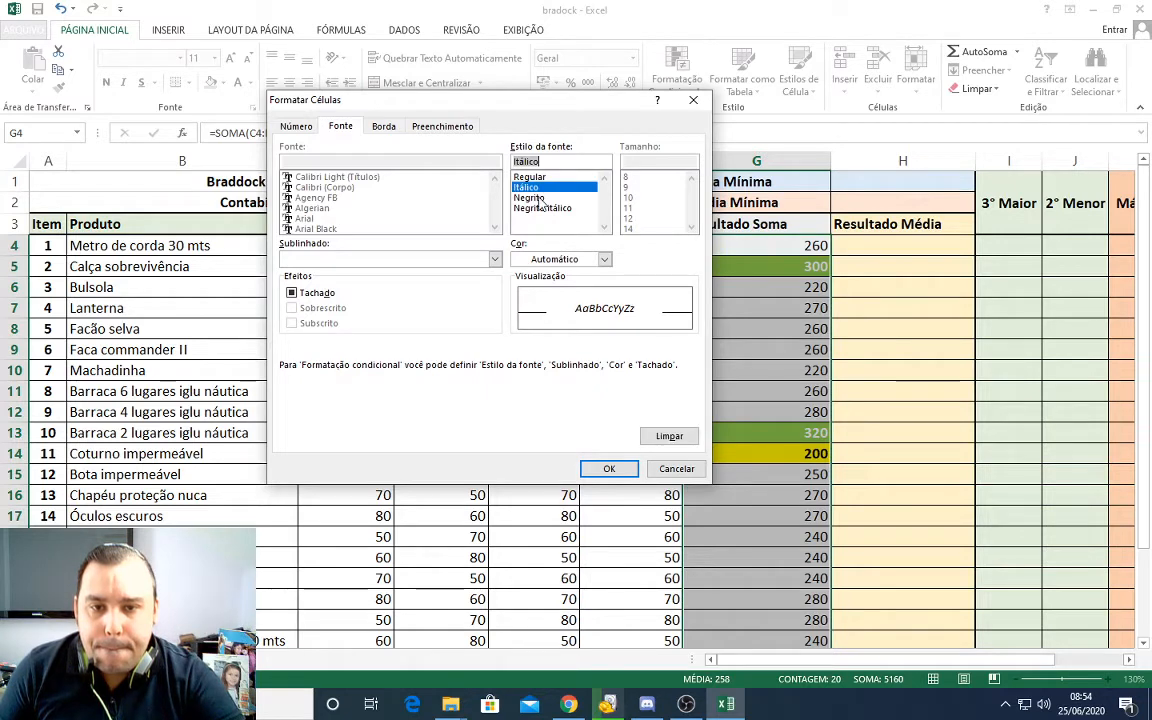
left_click(533, 197)
left_click(390, 127)
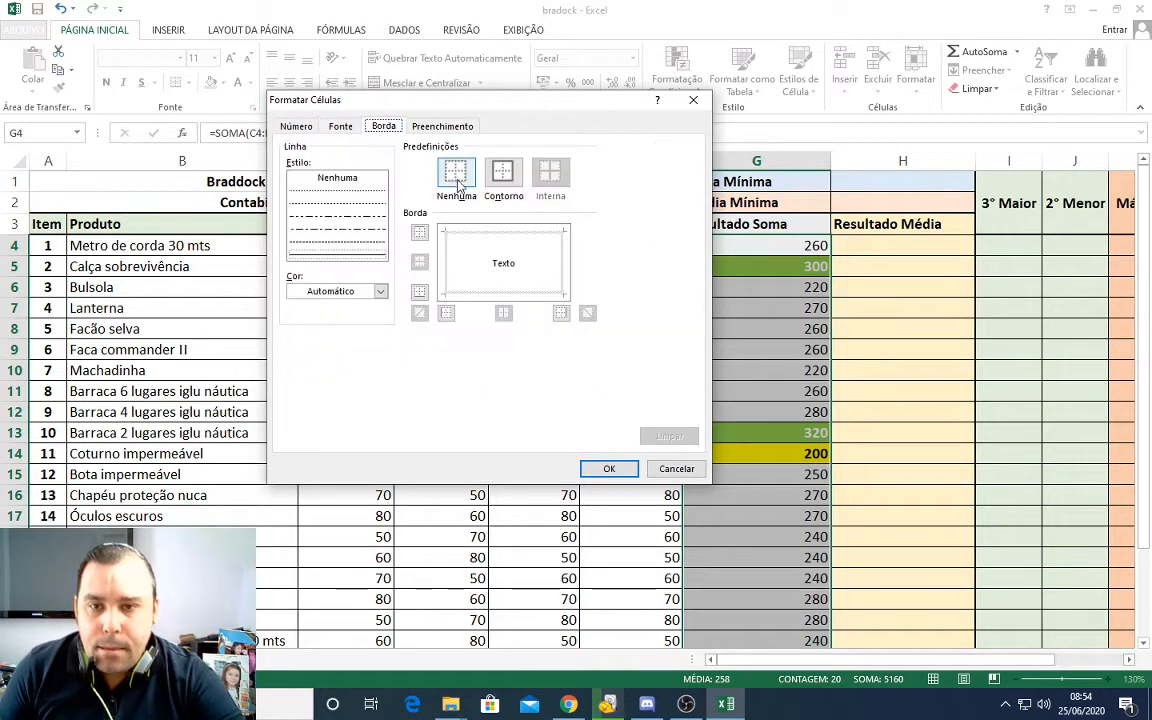
left_click(442, 126)
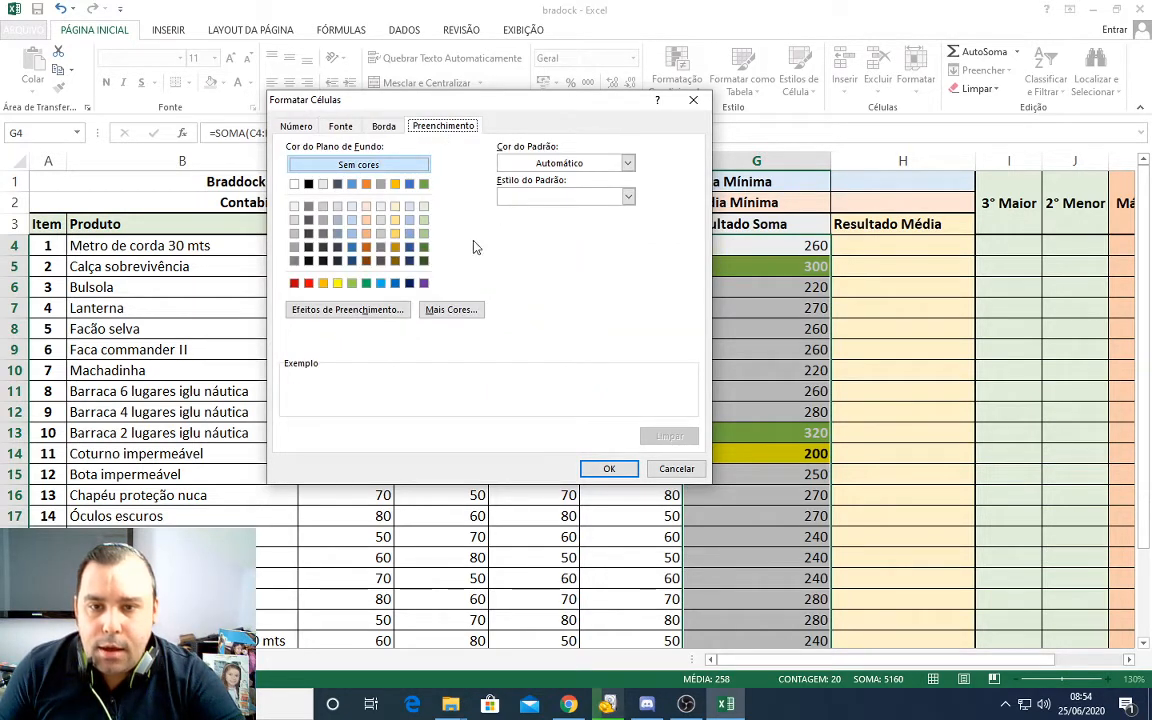
left_click(352, 206)
left_click(384, 128)
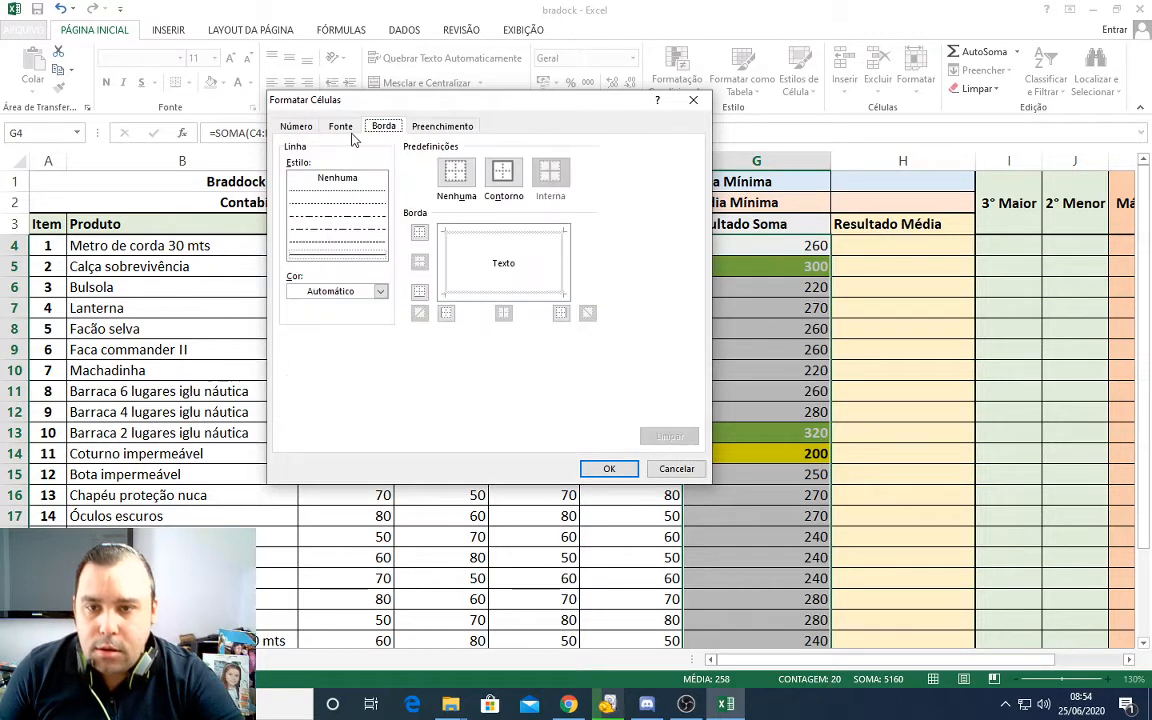
left_click(340, 127)
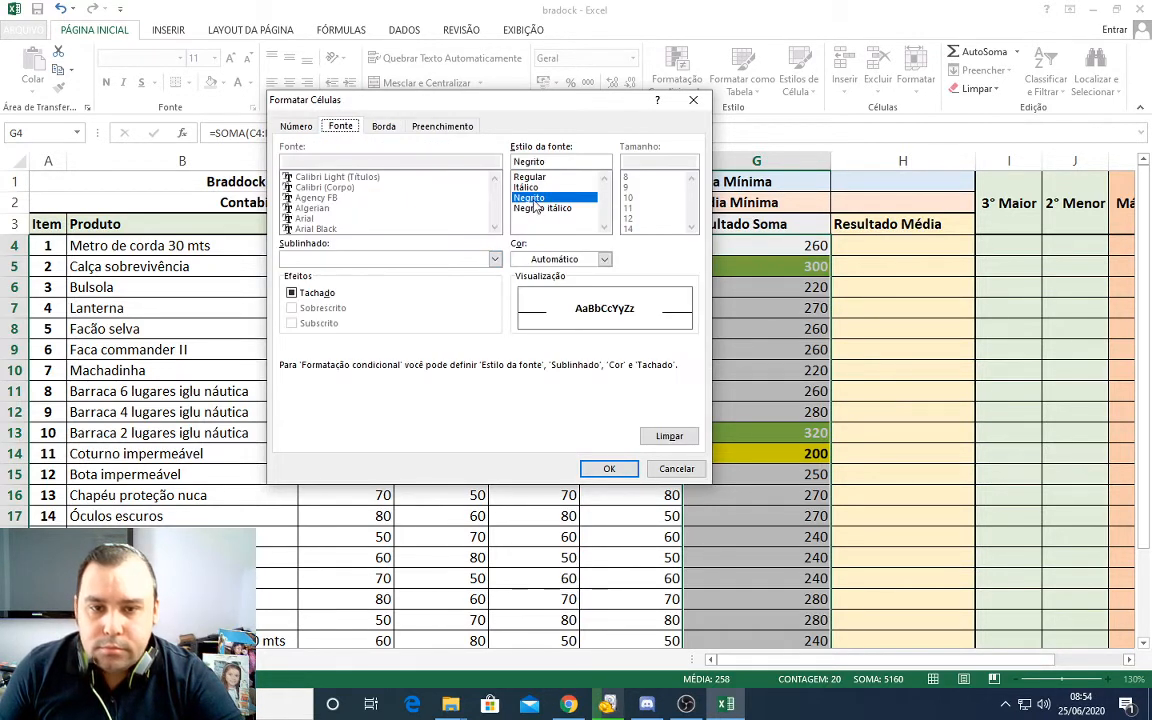
left_click(609, 469)
left_click(594, 448)
left_click(795, 310)
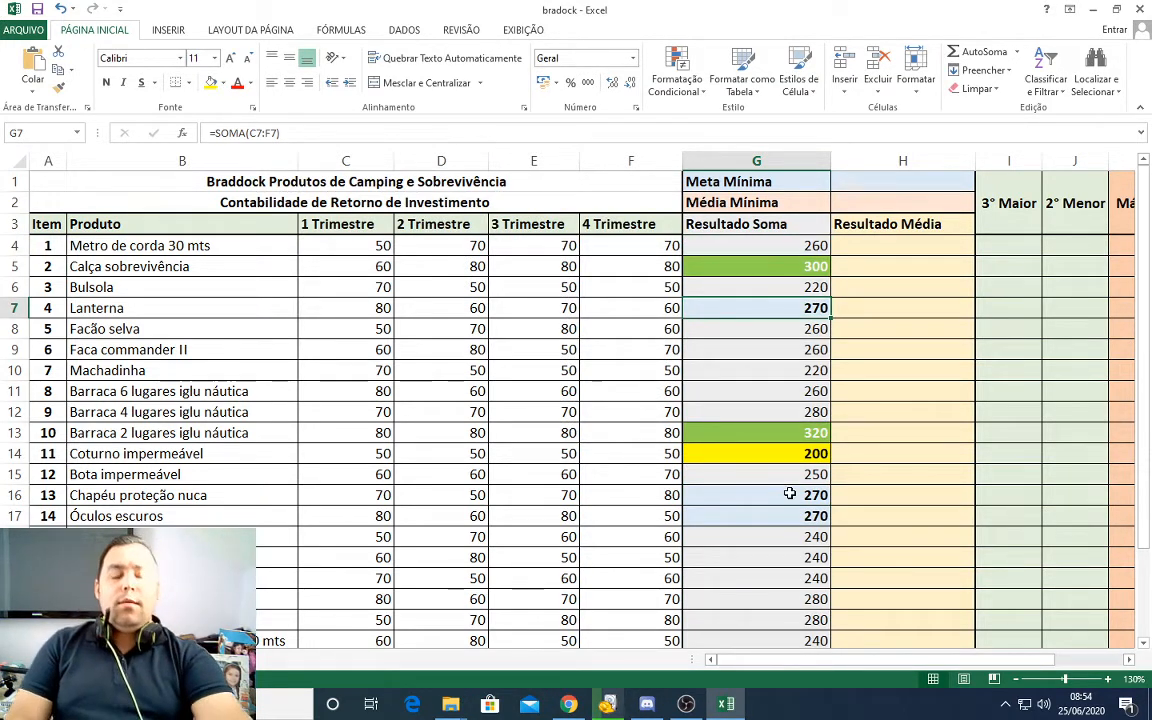
Step: Clear the conditional formatting rules from the entire worksheet
left_click_drag(784, 247, 790, 627)
scroll(790, 627, "down", 2)
scroll(784, 550, "up", 2)
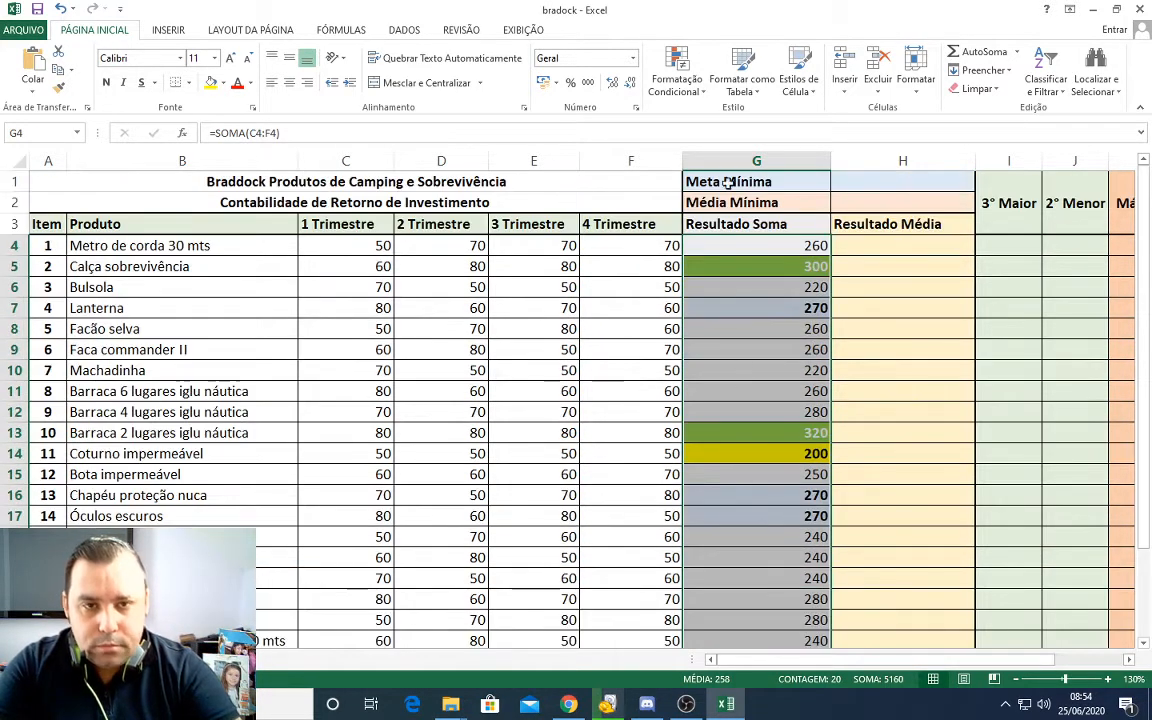
left_click(677, 80)
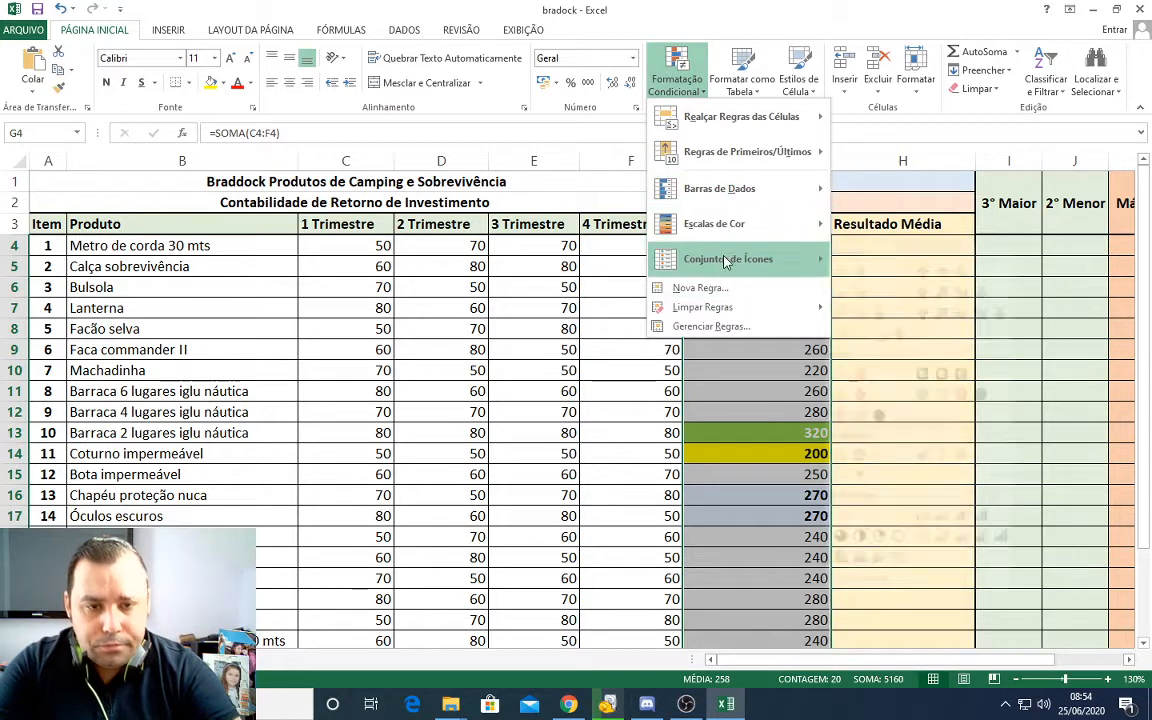
mouse_move(739, 313)
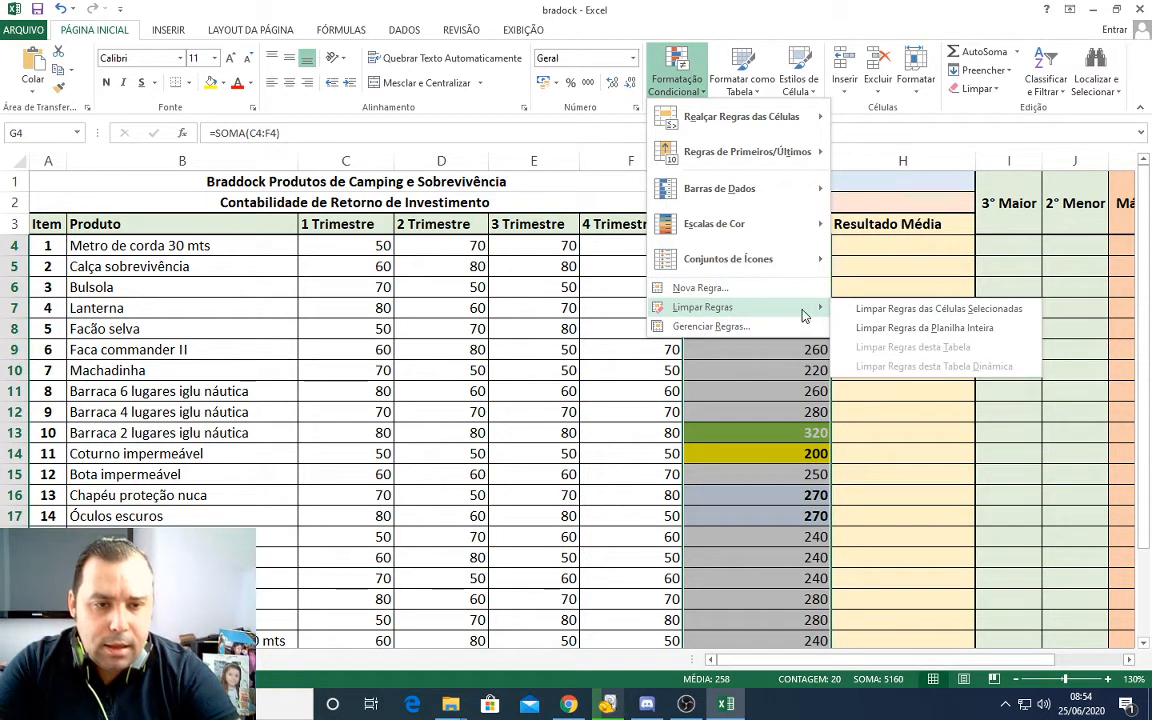
left_click(911, 330)
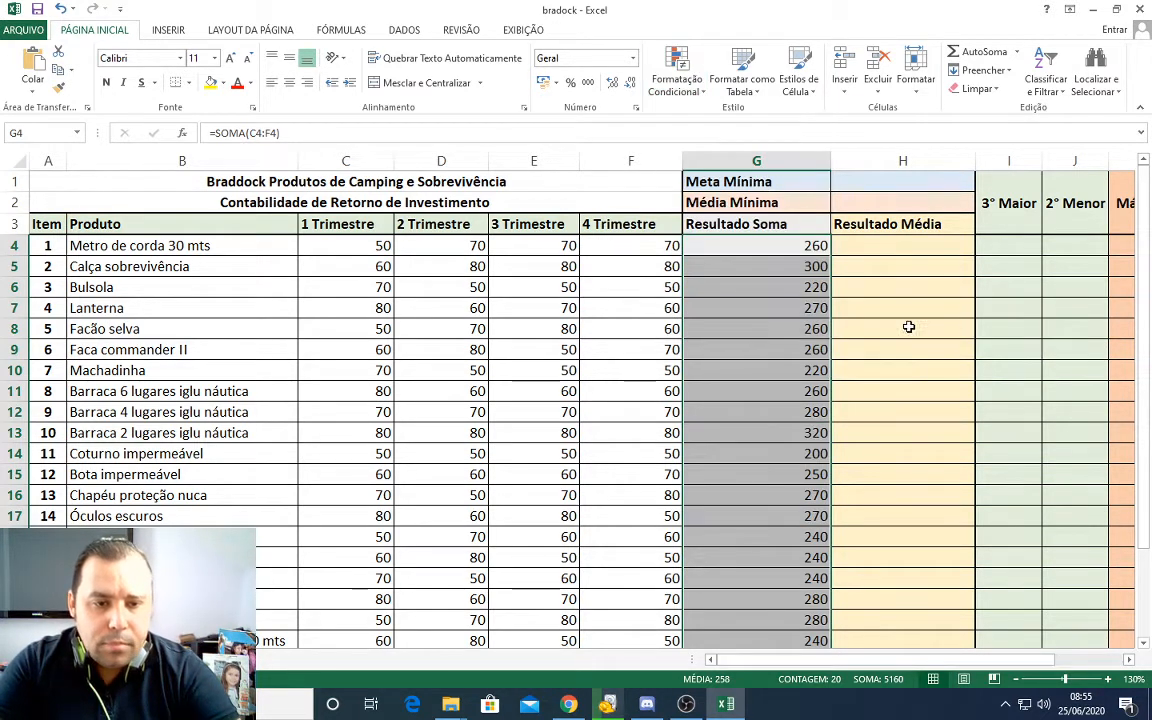
Step: Select the Resultado Soma values G4:G23 and preview conditional formatting icon sets from the Formas group on them
left_click(783, 246)
double_click(783, 246)
left_click(789, 435)
left_click_drag(766, 247, 801, 568)
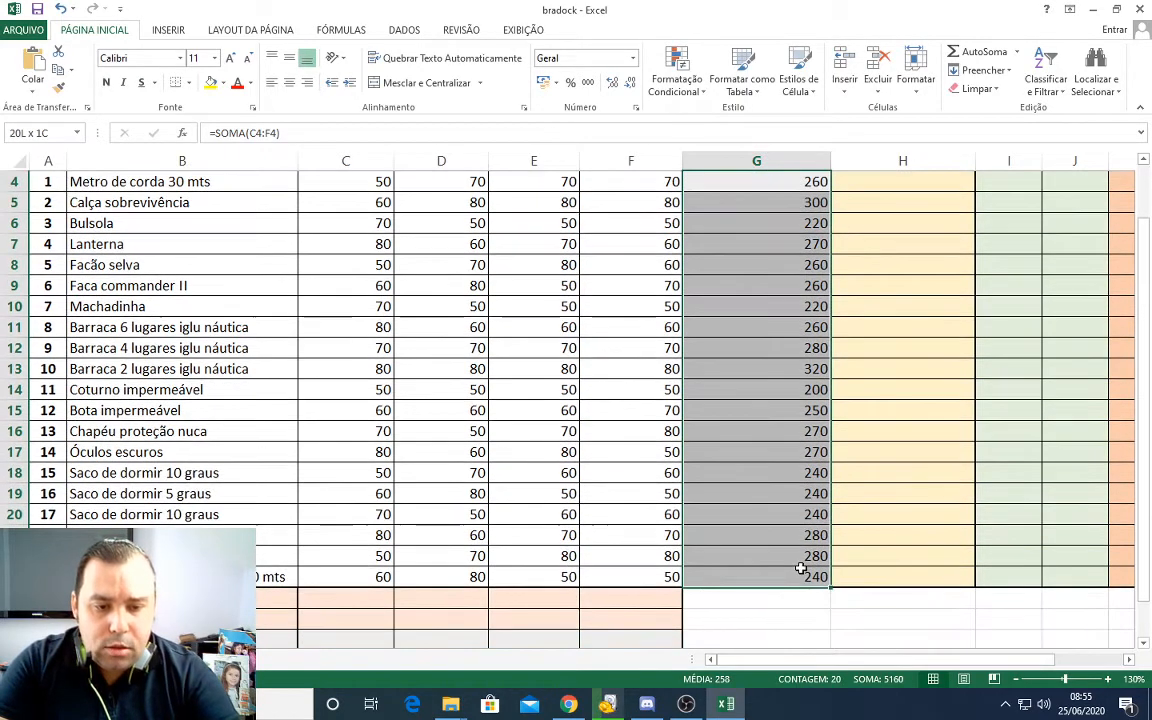
scroll(715, 275, "up", 1)
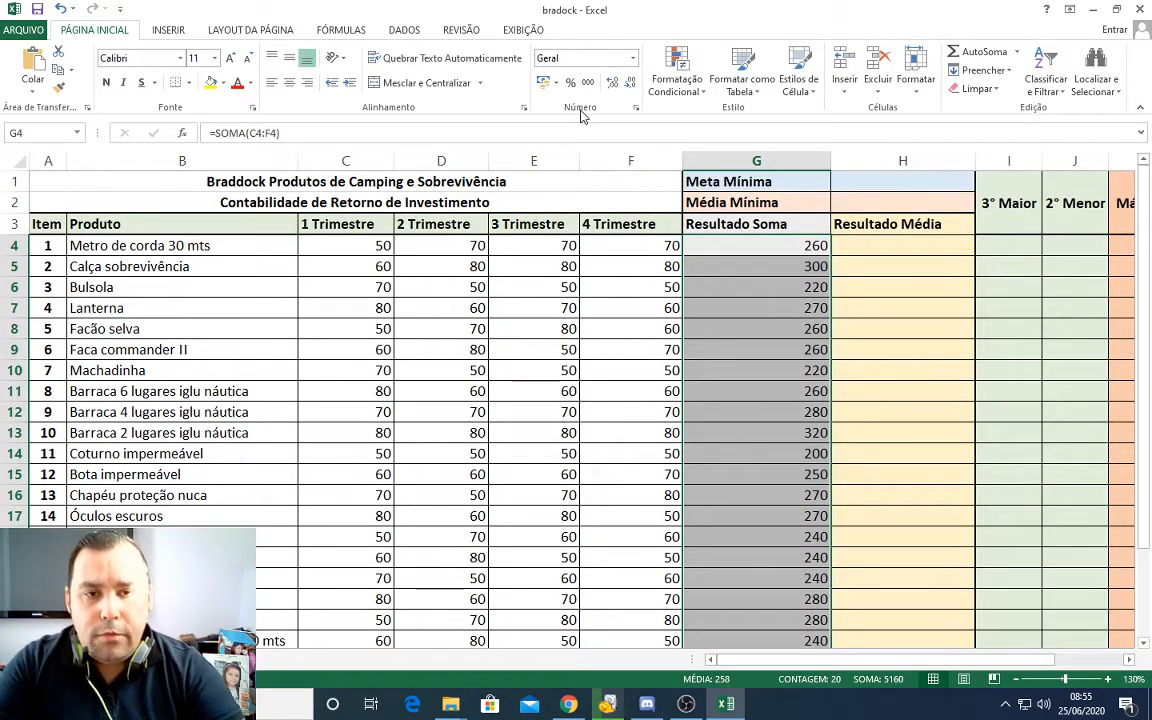
left_click(702, 92)
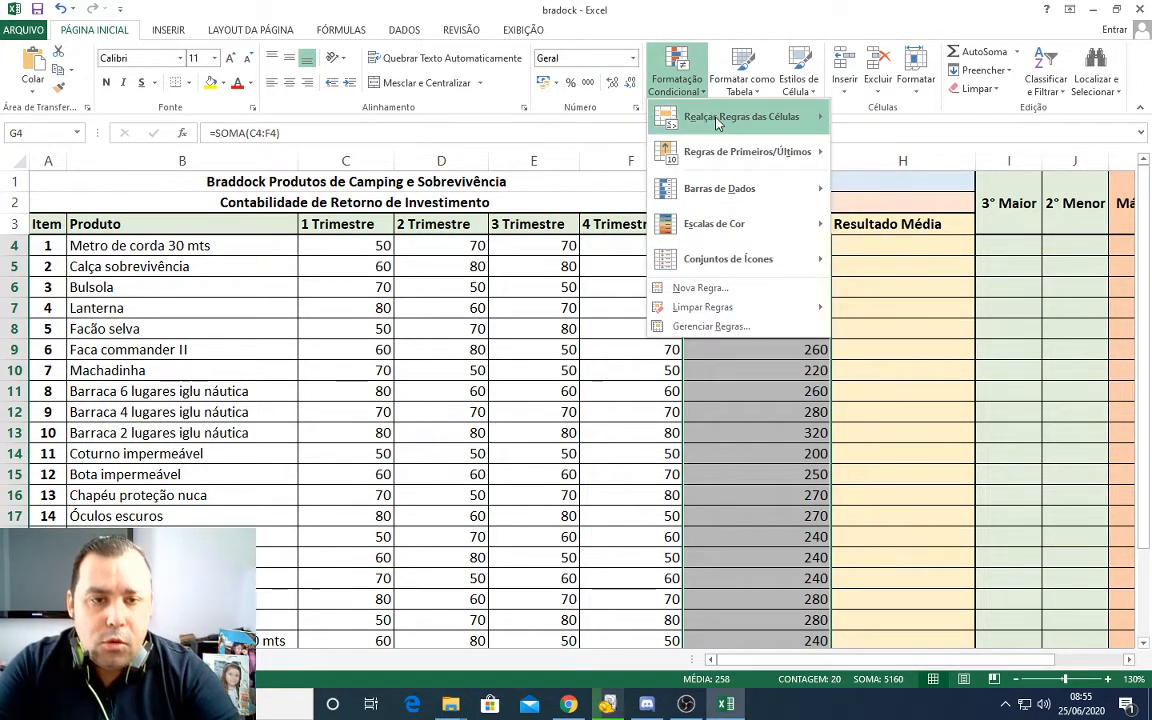
mouse_move(716, 120)
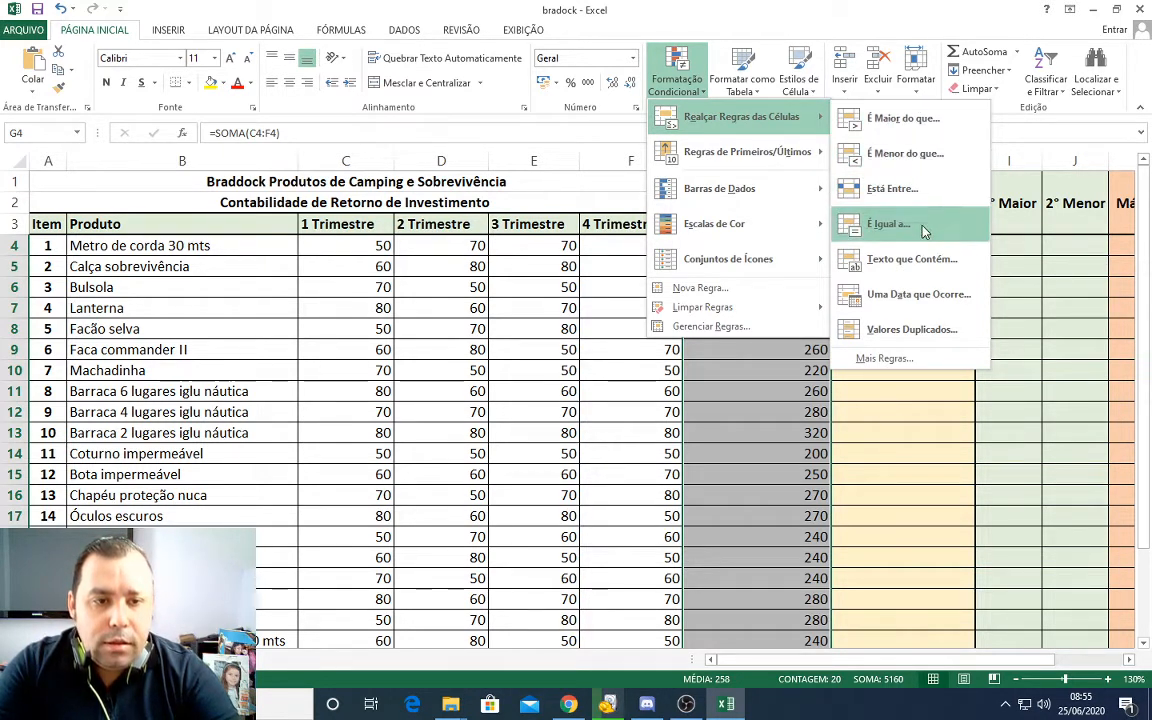
mouse_move(755, 195)
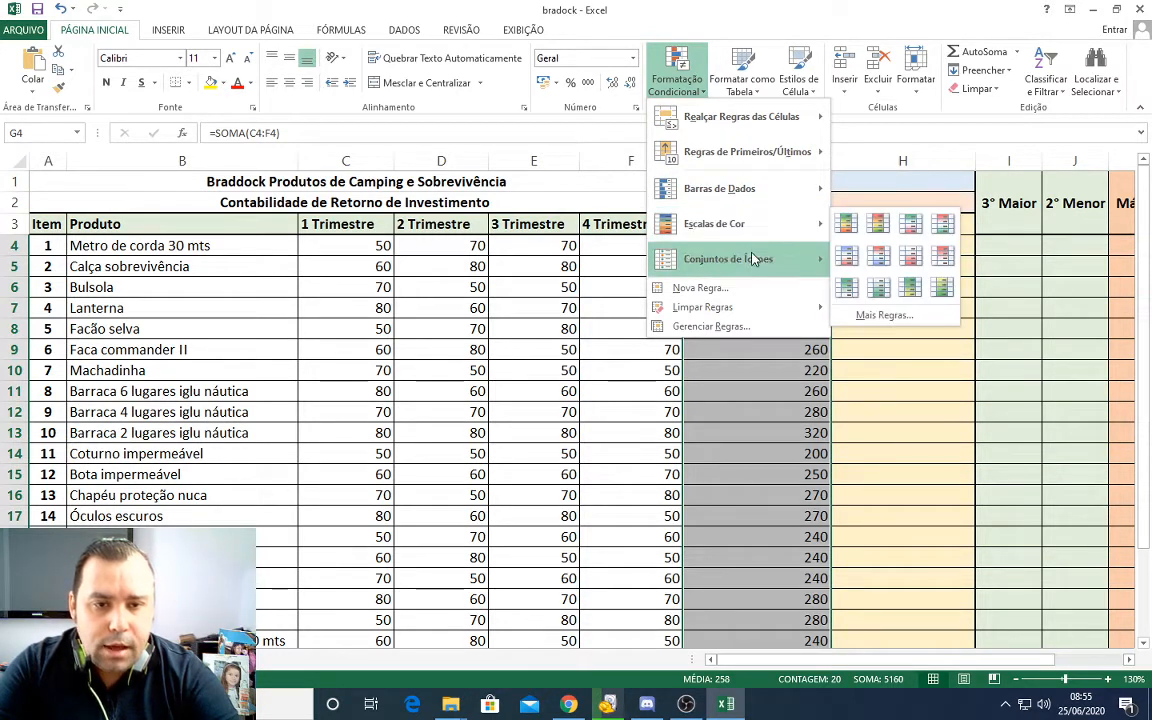
mouse_move(755, 272)
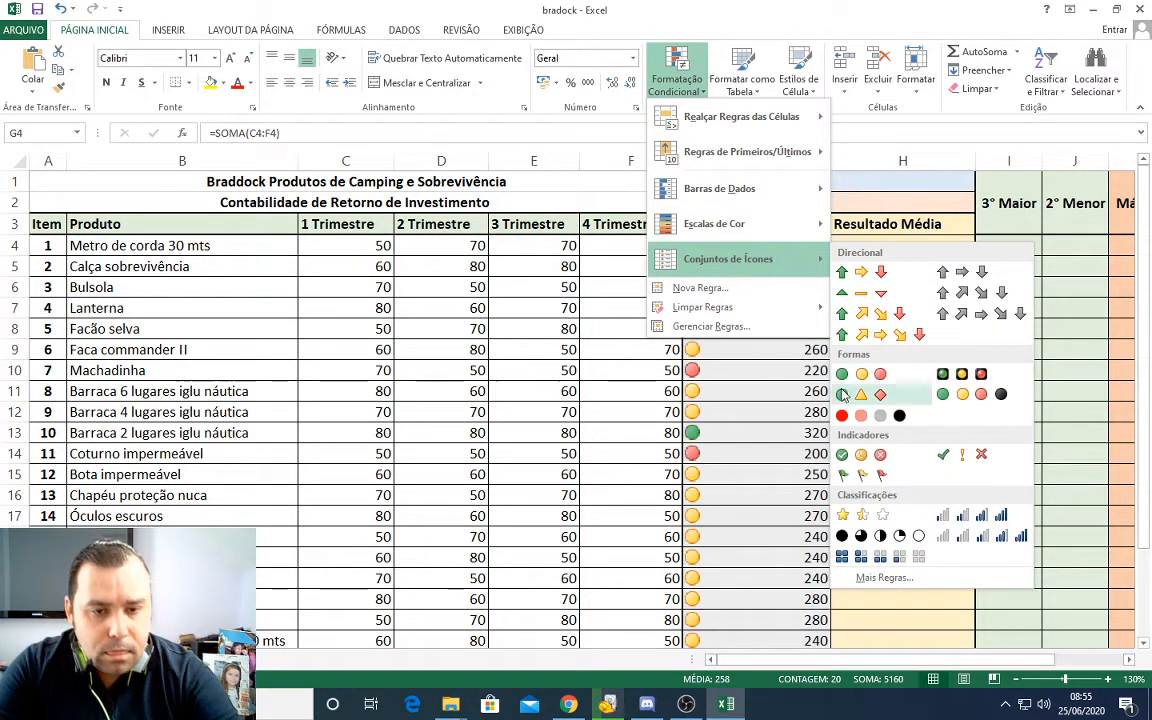
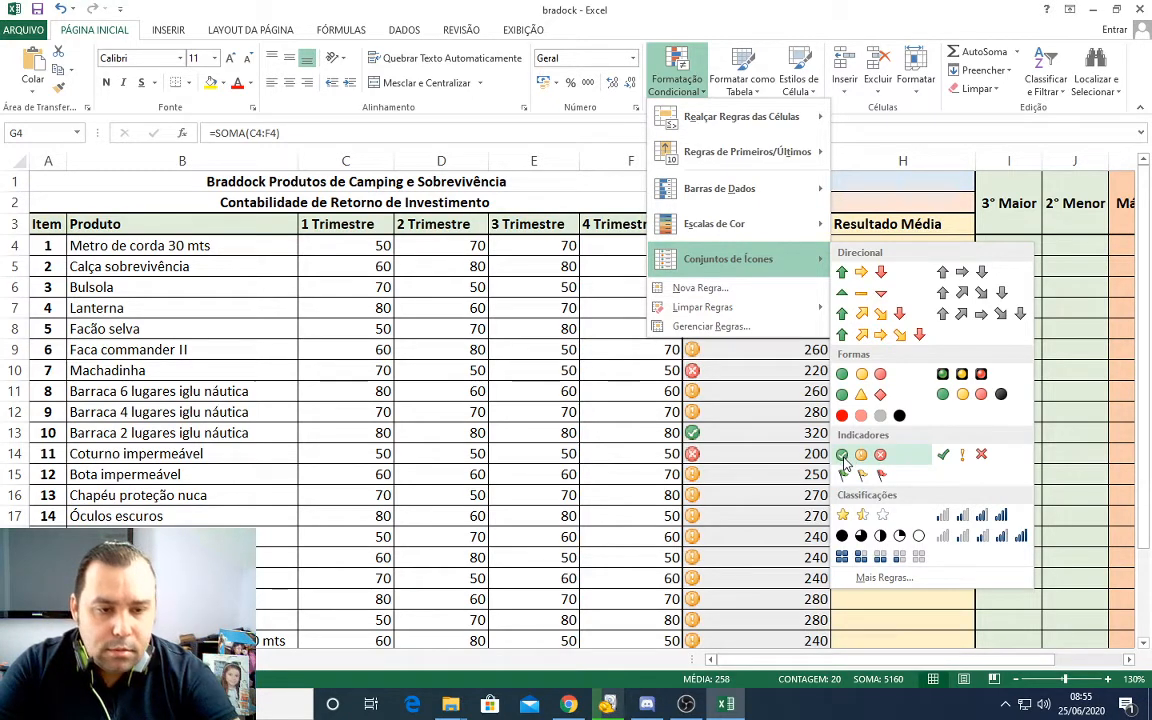
Step: Start a custom icon set rule for the selected Resultado Soma values using the red, yellow and green circle style
left_click(880, 578)
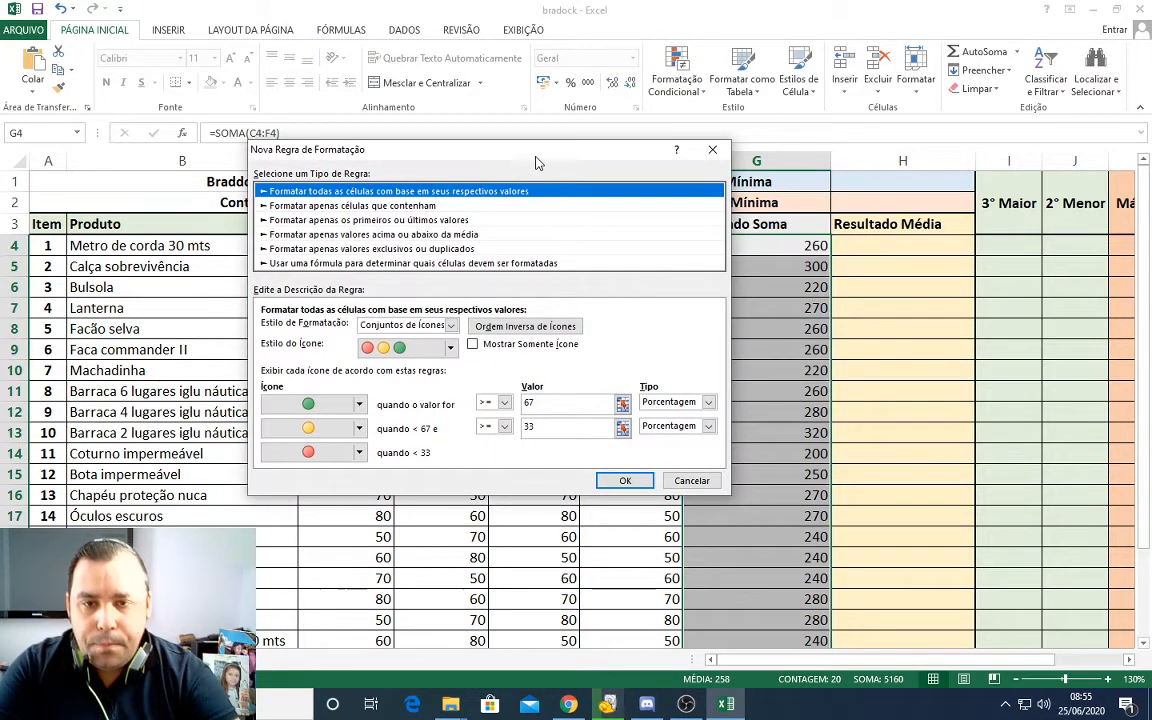
left_click_drag(535, 160, 474, 149)
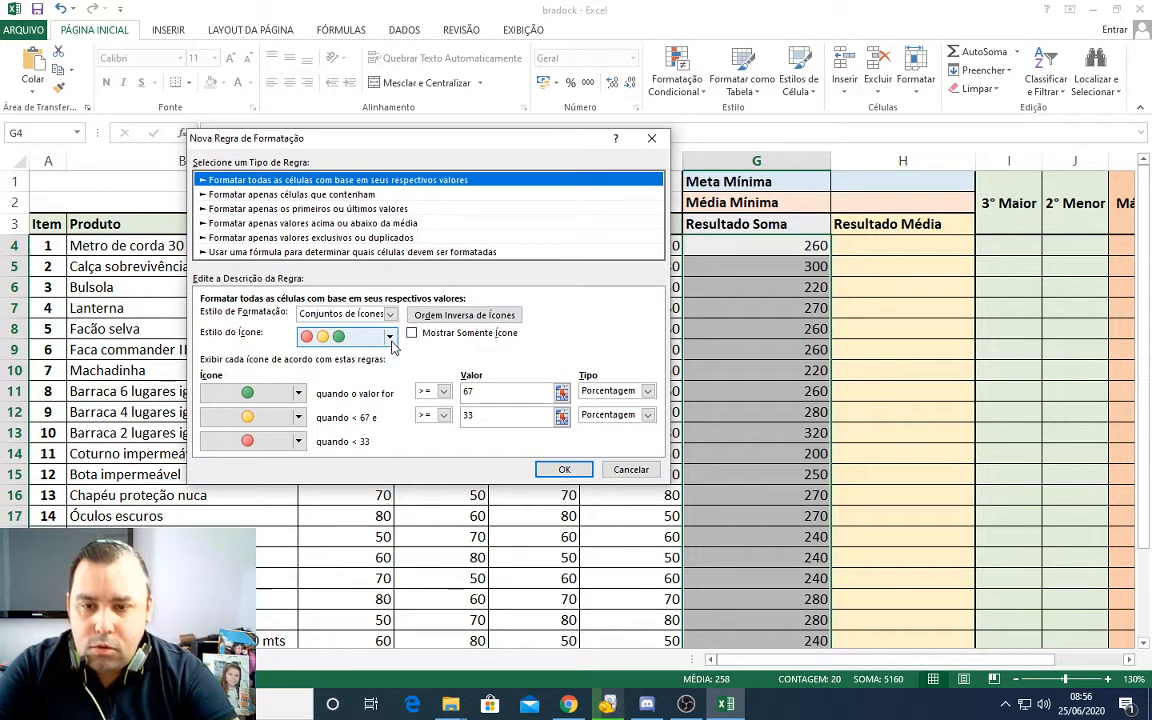
left_click(389, 337)
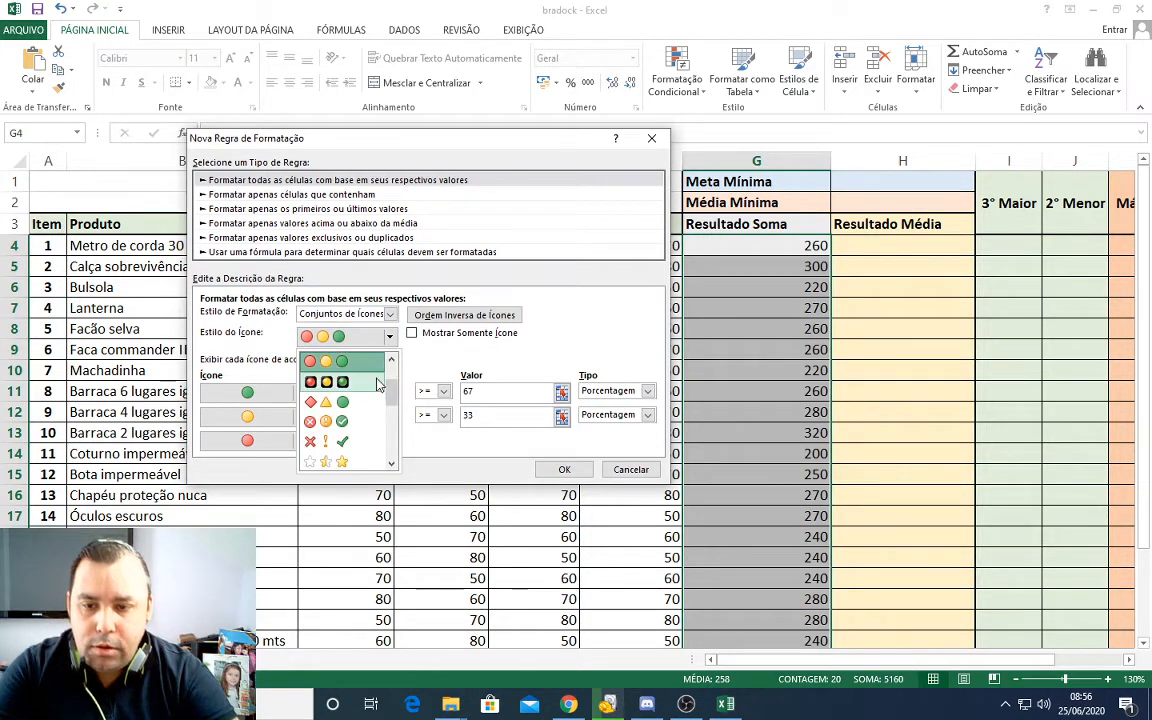
left_click(371, 368)
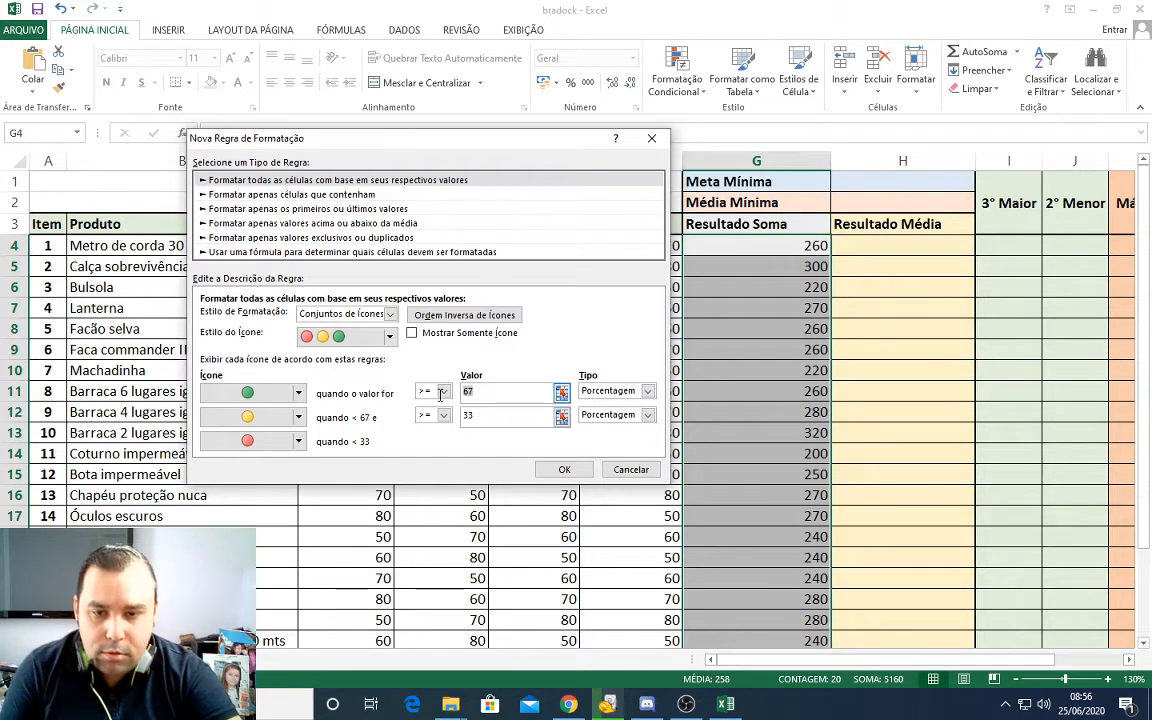
Step: Try to apply the icon rule with Porcentagem thresholds of 270 for the green icon and 220 for the yellow icon
type("70")
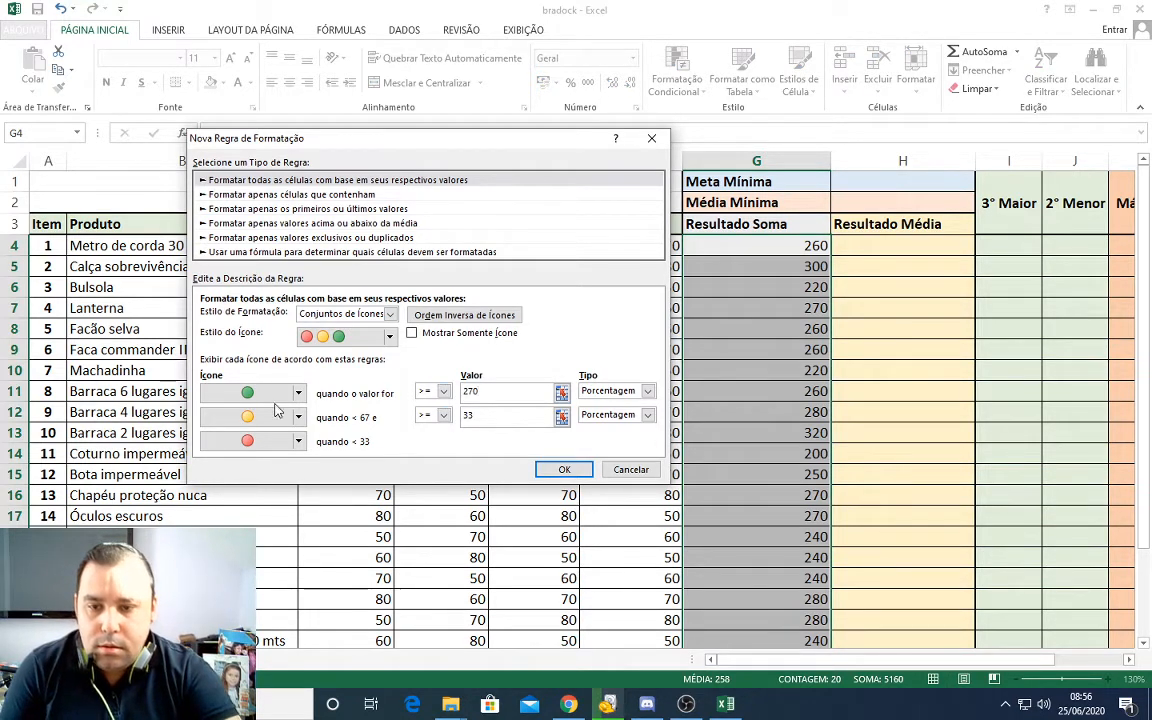
left_click(481, 418)
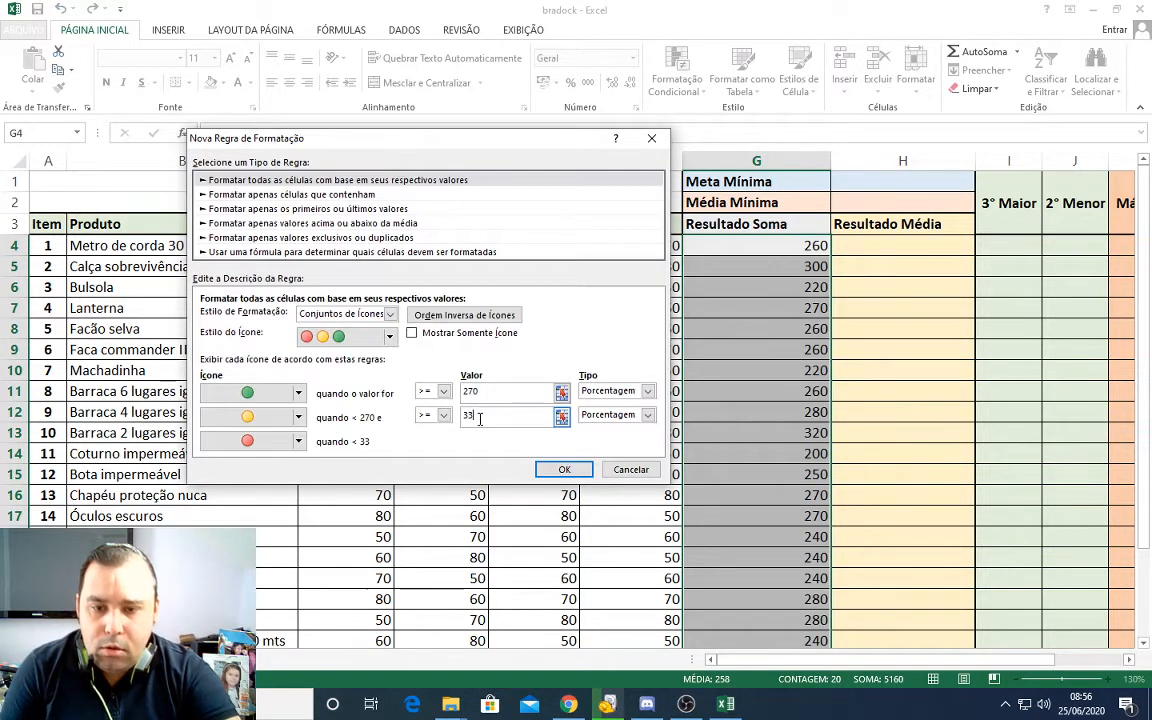
double_click(494, 420)
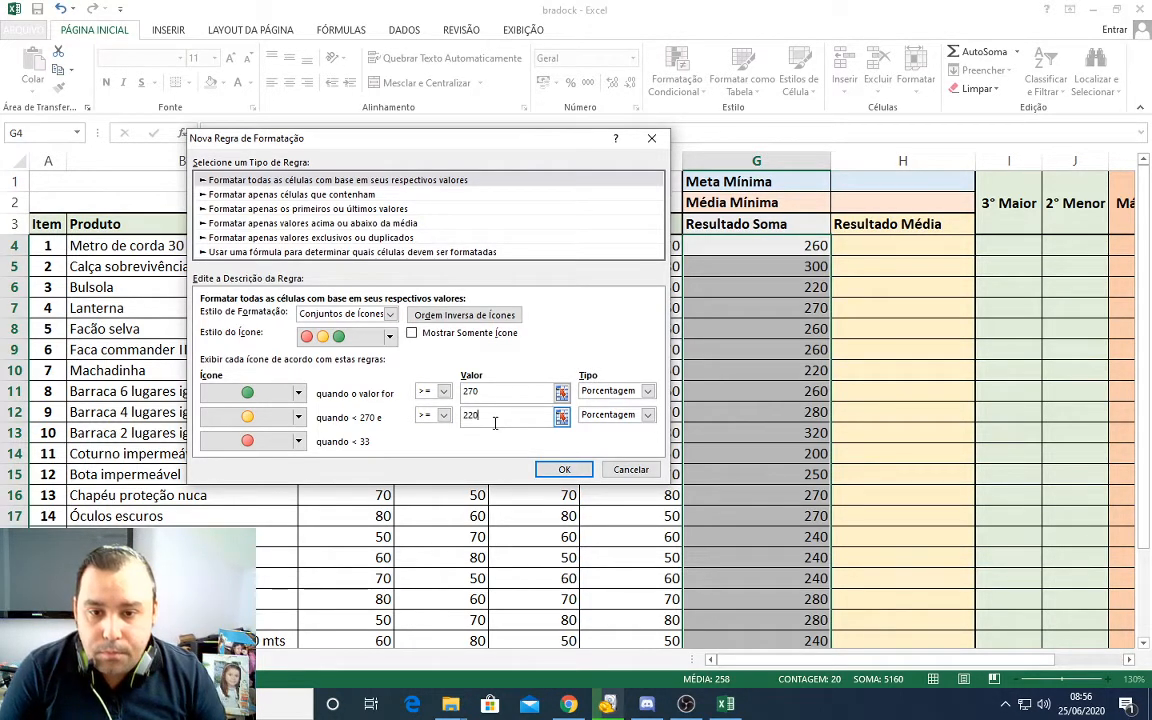
type("220")
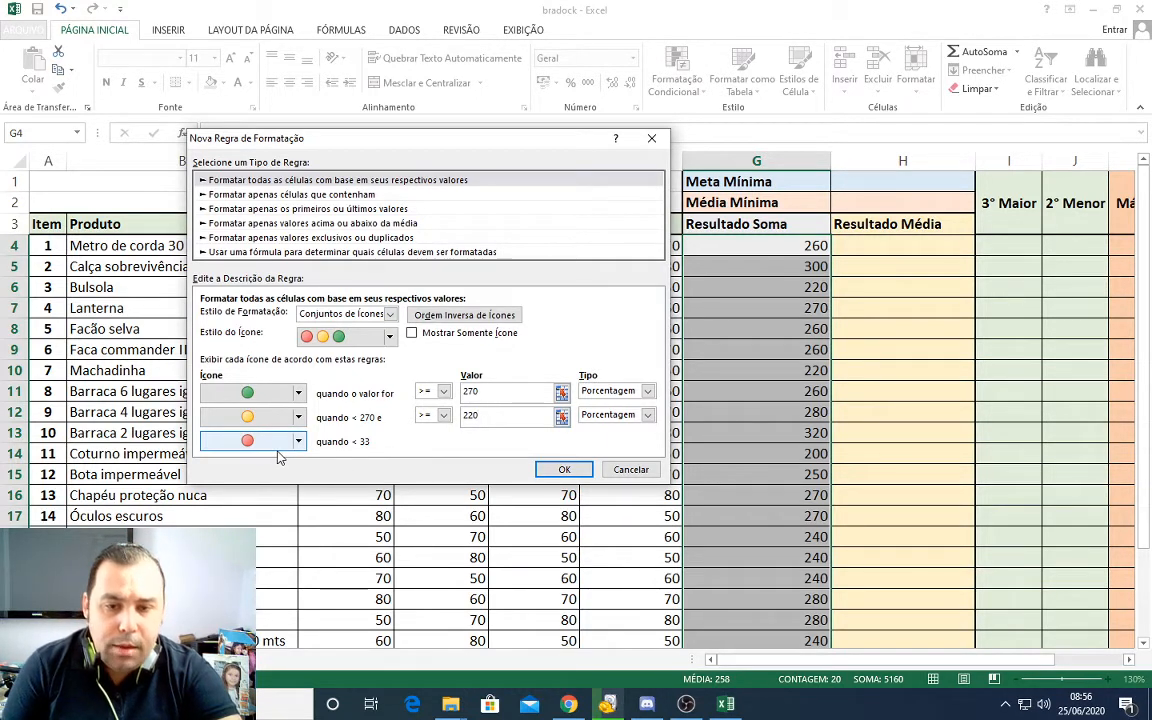
left_click(565, 470)
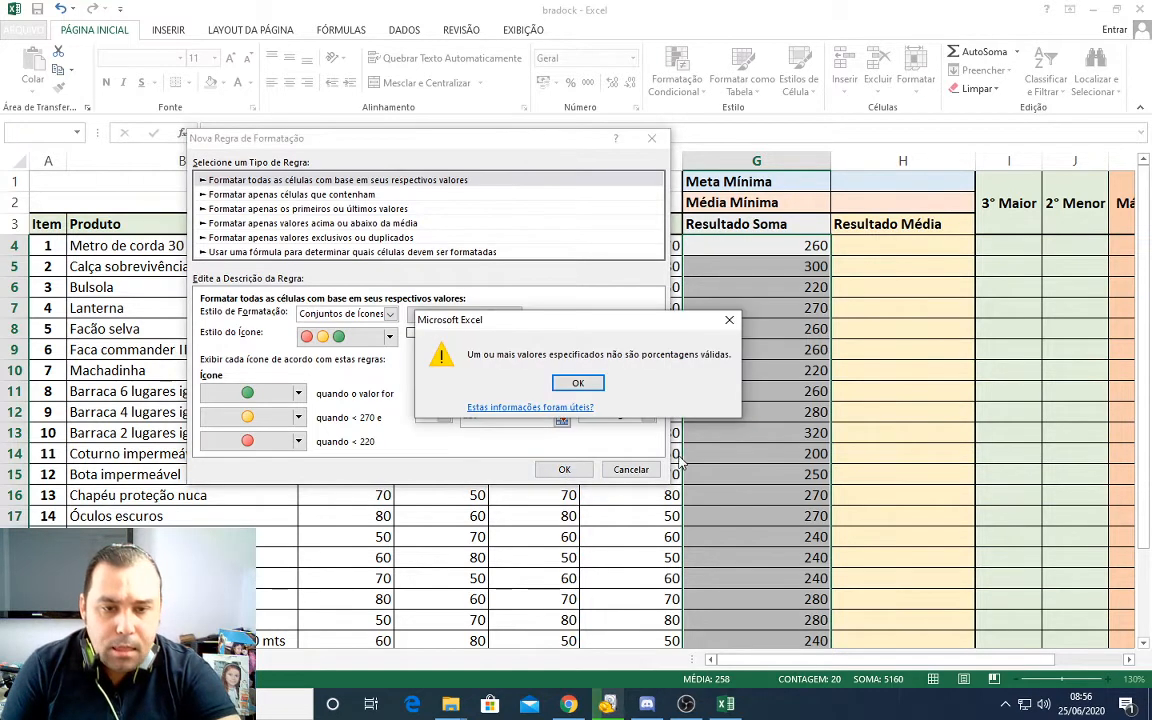
left_click(577, 385)
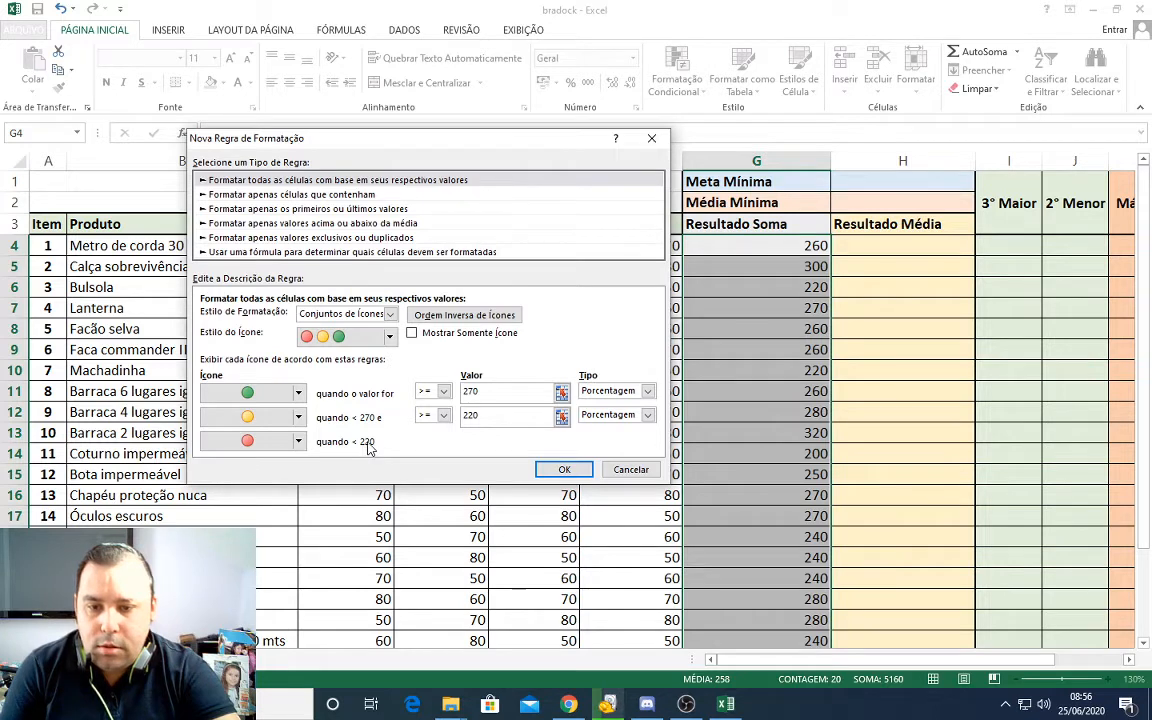
left_click(564, 469)
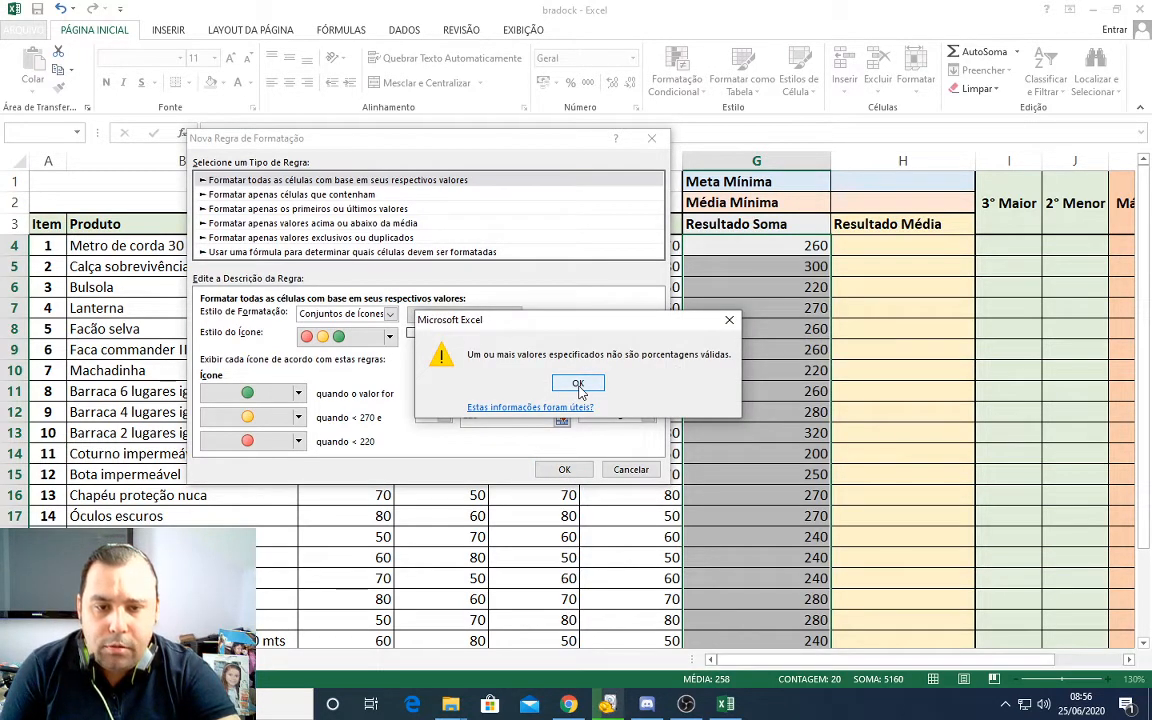
left_click(578, 386)
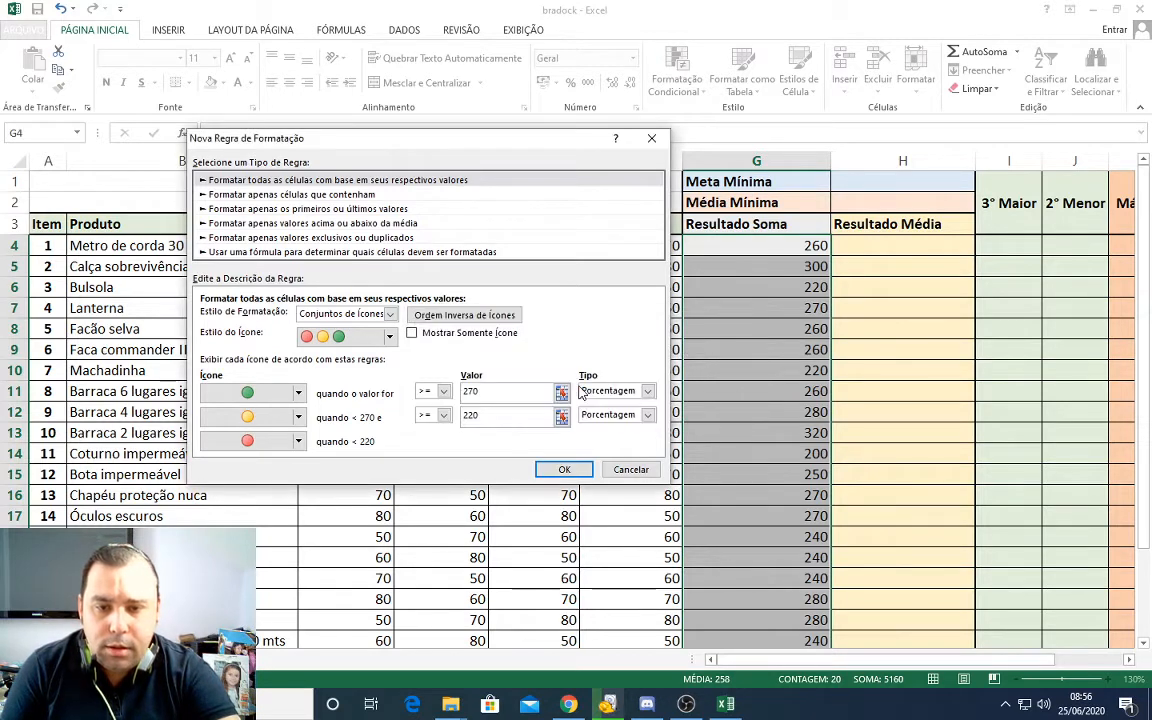
Step: Set both icon thresholds to type Número with values 270 for green and 220 for yellow, and apply the rule
left_click(647, 391)
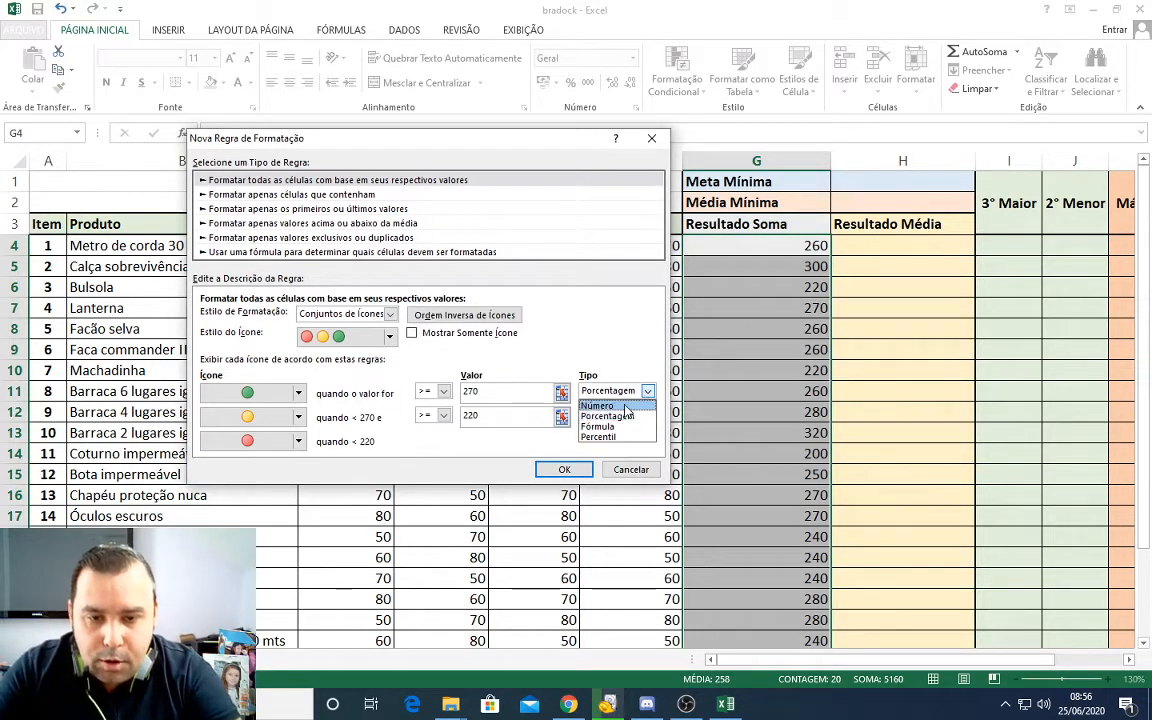
left_click(600, 405)
left_click(647, 414)
left_click(597, 429)
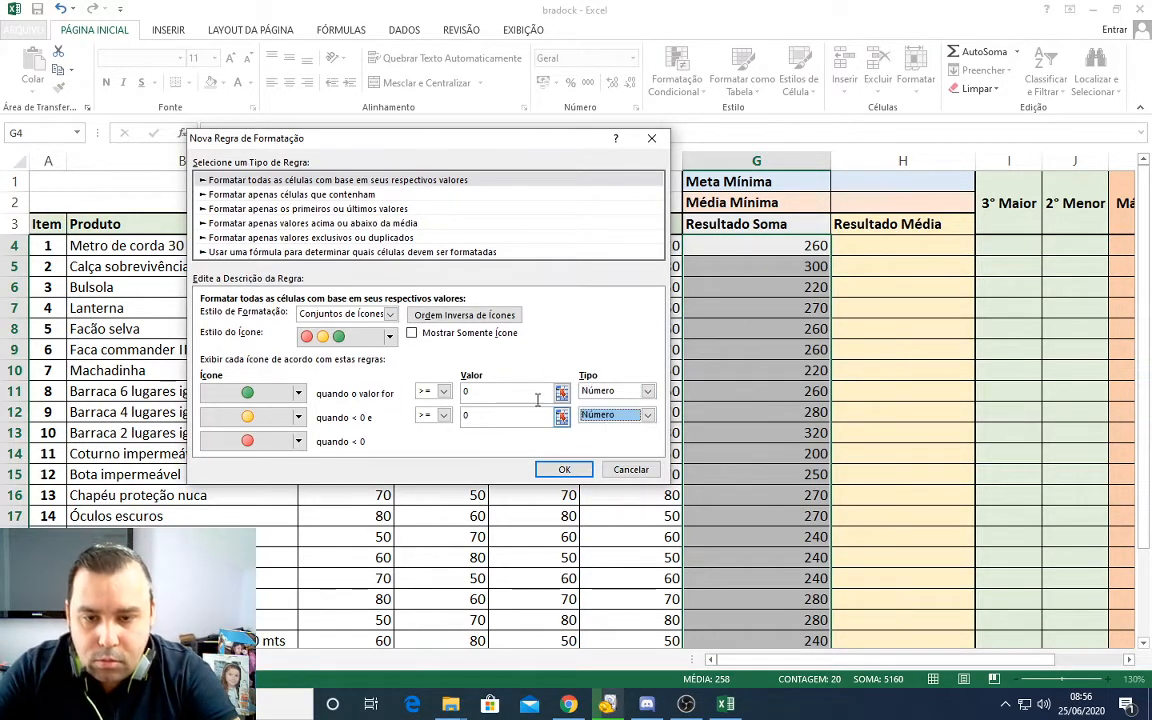
double_click(547, 391)
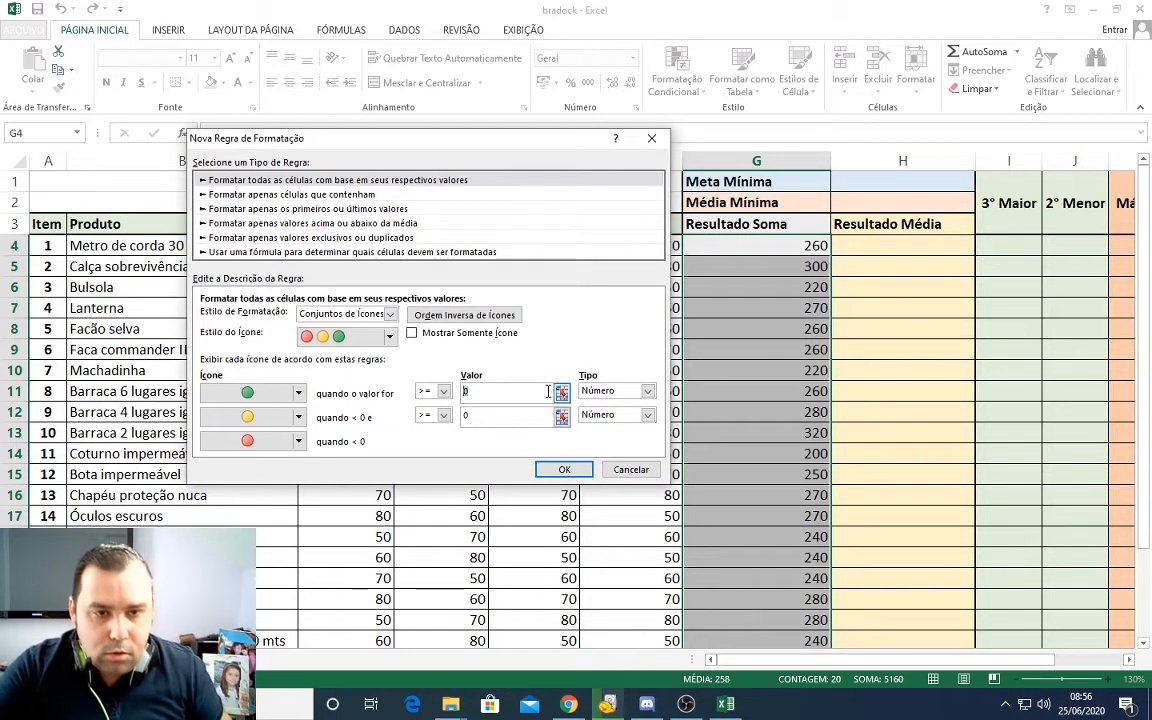
type("270")
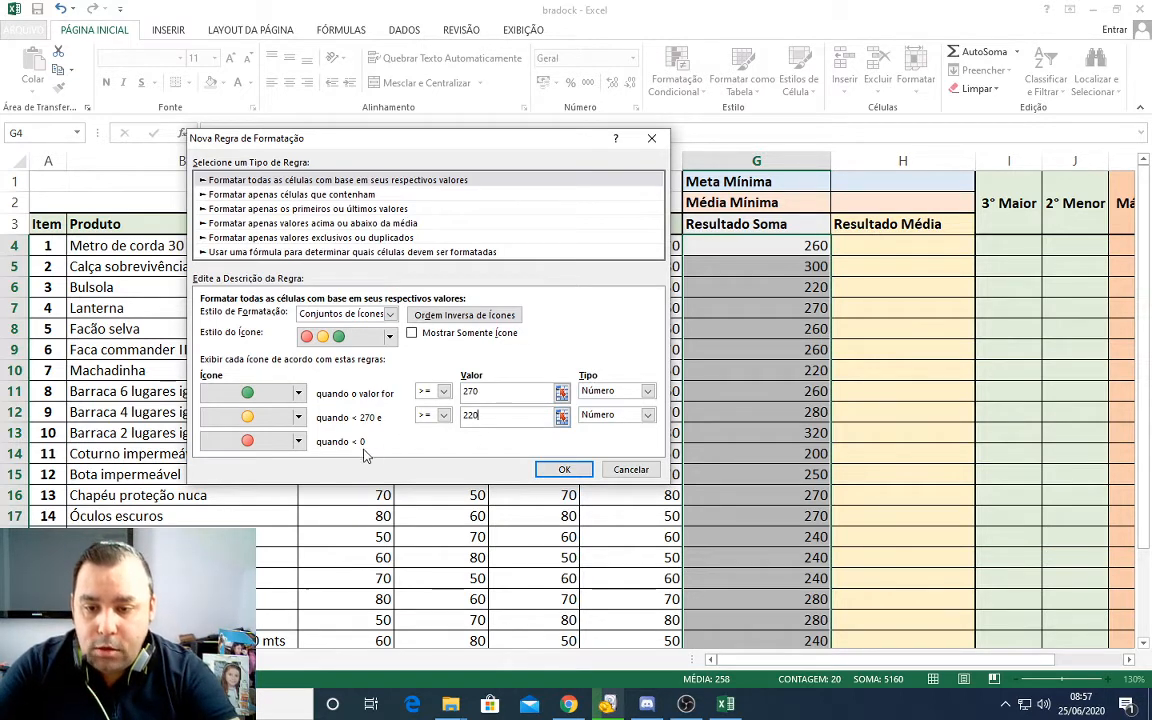
left_click(564, 470)
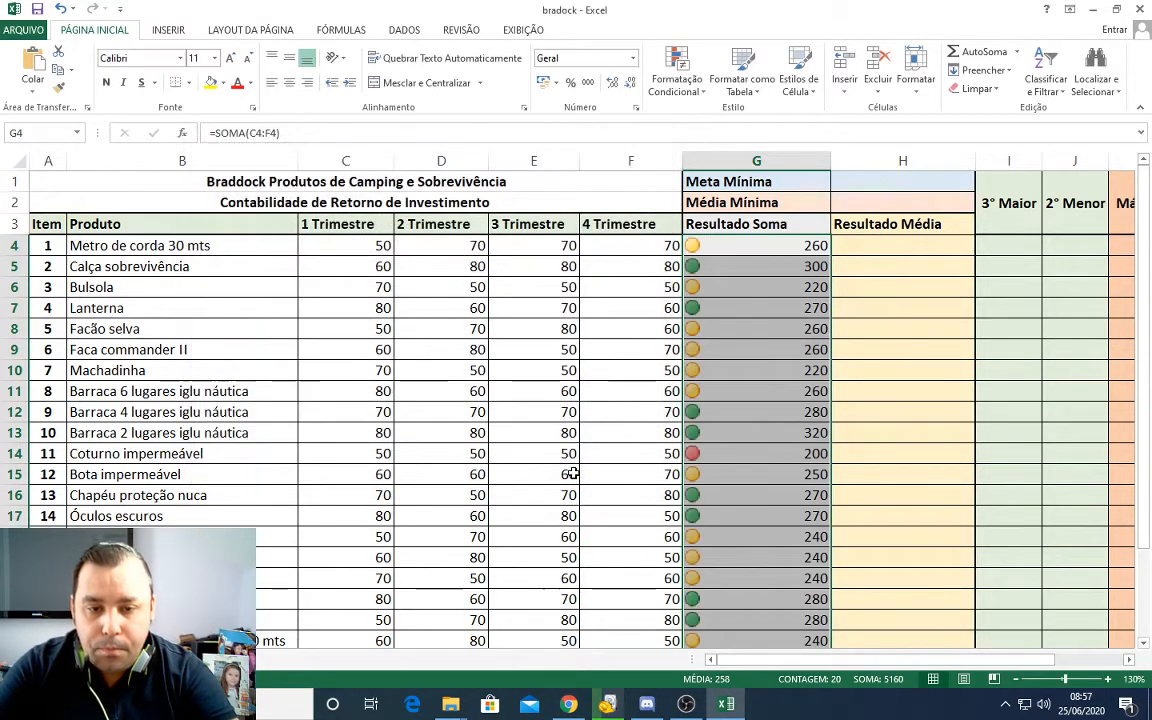
Step: Examine the green, yellow and red icons against individual Resultado Soma values throughout the column
left_click(781, 351)
left_click(753, 266)
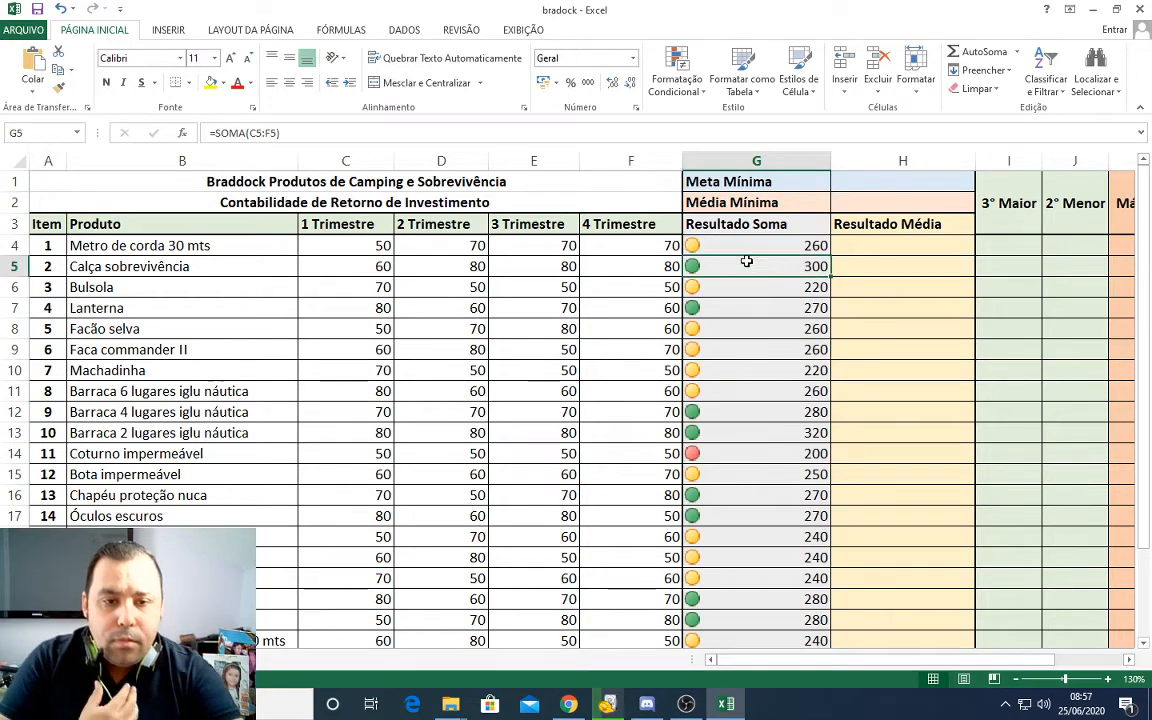
left_click(768, 454)
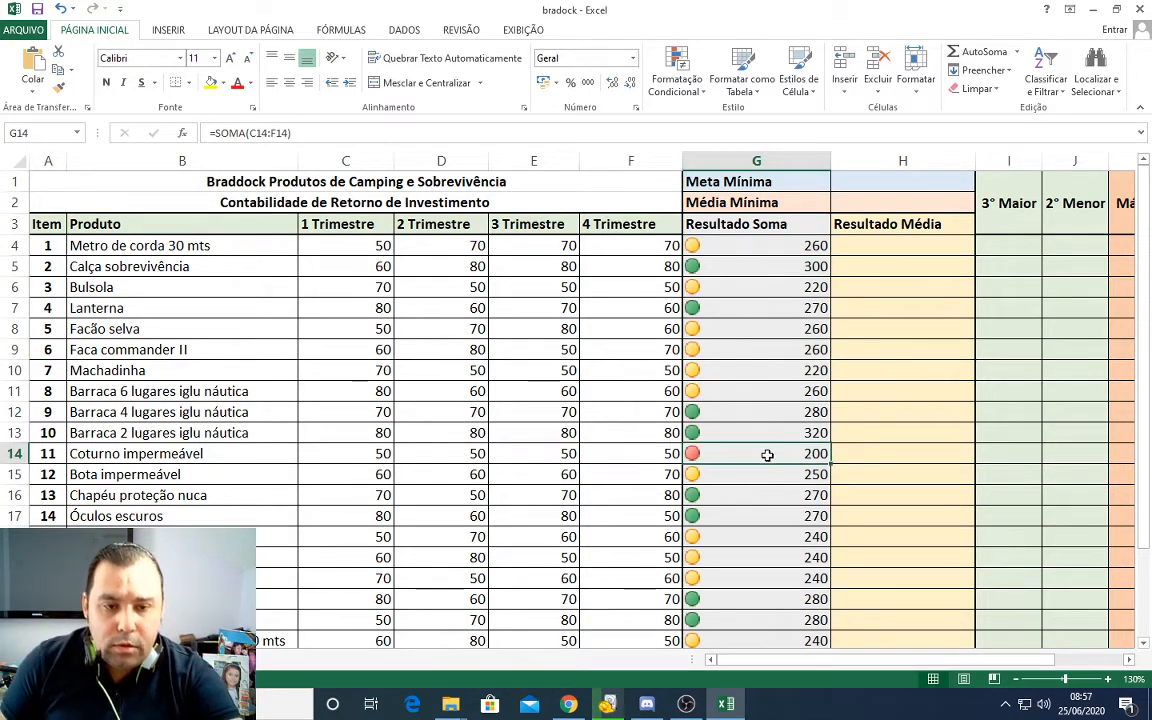
scroll(766, 483, "down", 2)
left_click(760, 512)
scroll(761, 506, "up", 2)
left_click(756, 416)
left_click(741, 264)
left_click(736, 249)
left_click(767, 346)
left_click(780, 426)
left_click(766, 290)
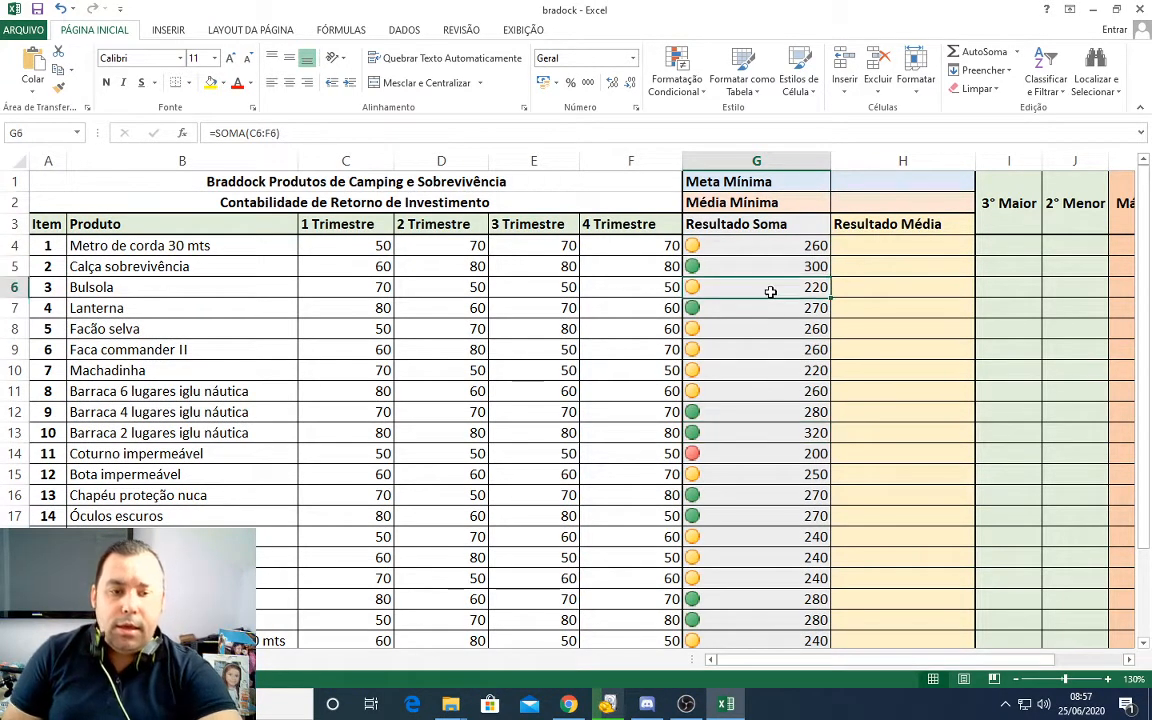
left_click(738, 347)
left_click(748, 311)
left_click(740, 245)
left_click(726, 287)
left_click(722, 345)
left_click(729, 452)
left_click(740, 260)
Step: Review the icons across the whole Resultado Soma range G4:G23 by highlighting blocks of its values
left_click_drag(697, 244, 728, 321)
scroll(722, 450, "down", 1)
scroll(730, 300, "up", 1)
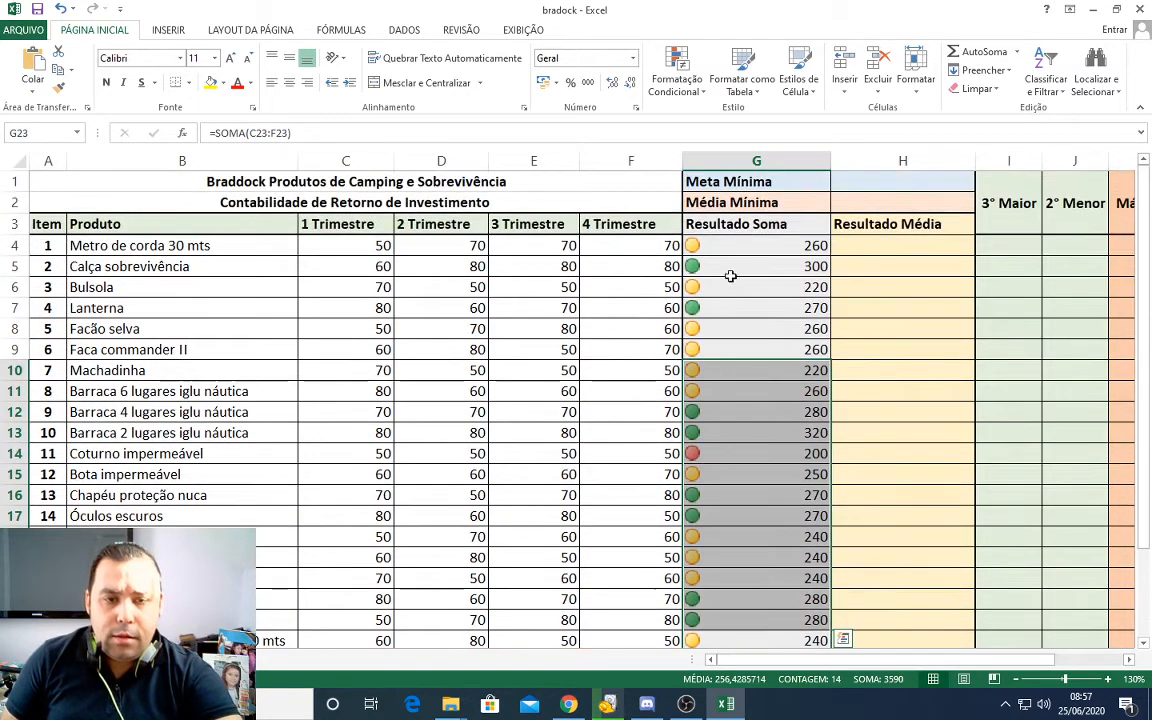
left_click_drag(730, 247, 753, 494)
scroll(756, 598, "down", 1)
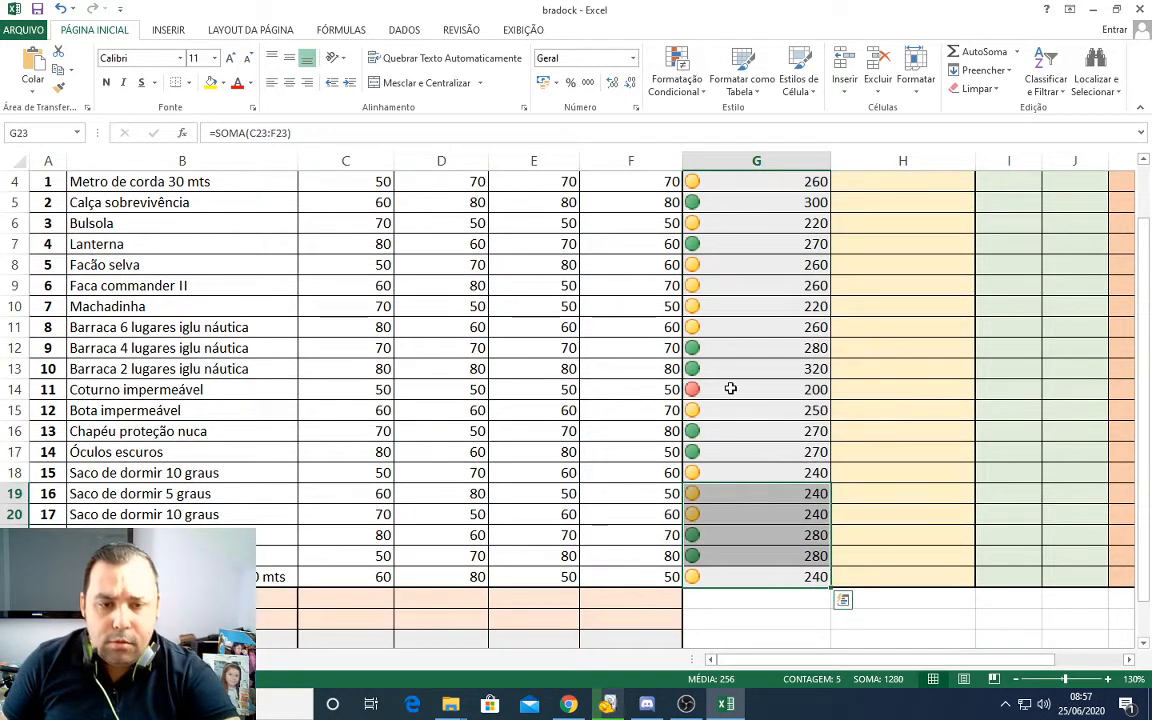
left_click(730, 389)
left_click_drag(767, 576, 758, 424)
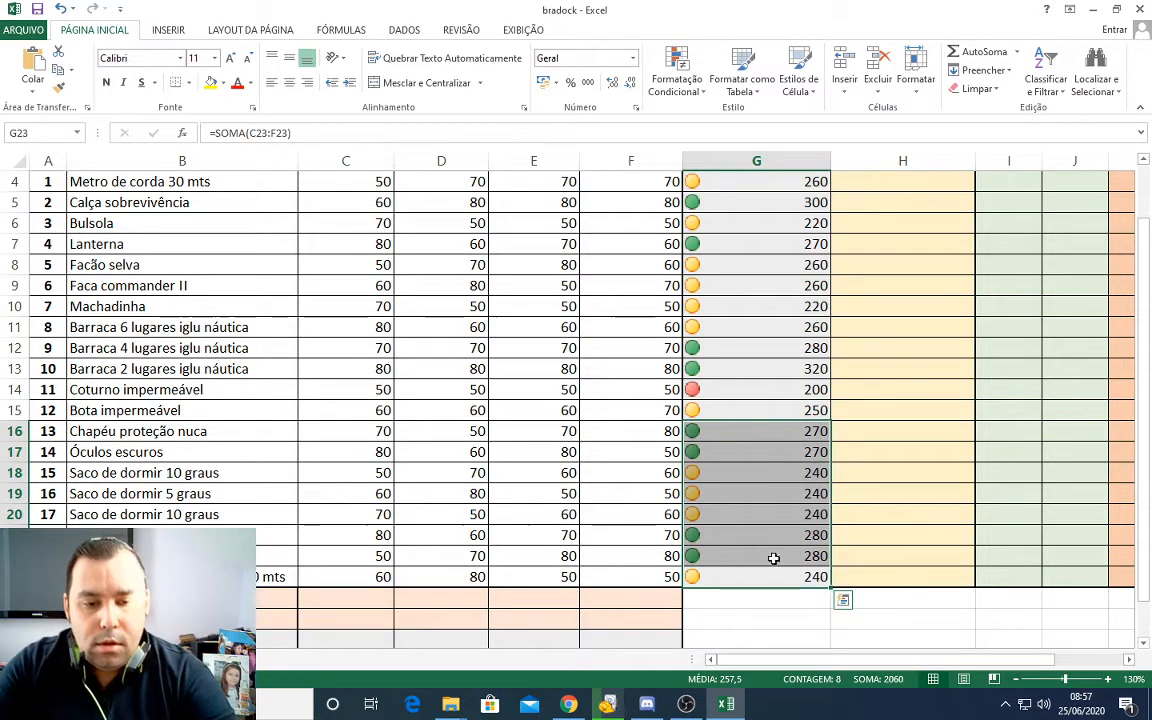
left_click_drag(778, 578, 773, 321)
scroll(773, 320, "up", 1)
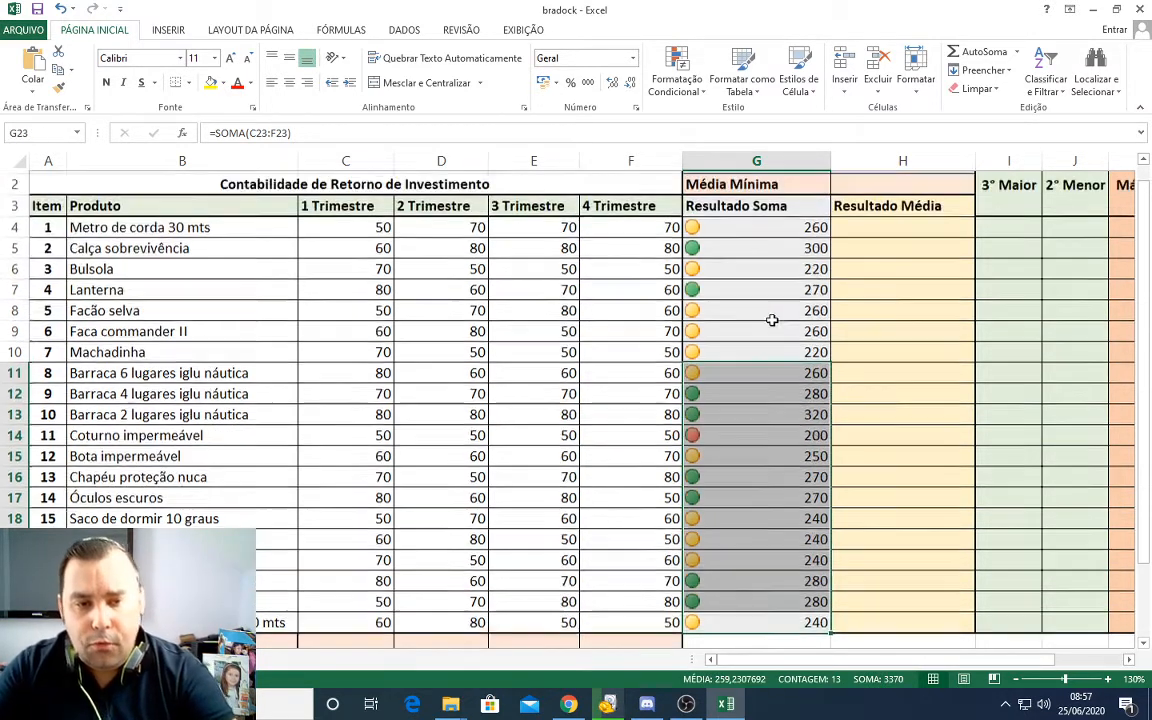
left_click_drag(759, 249, 790, 640)
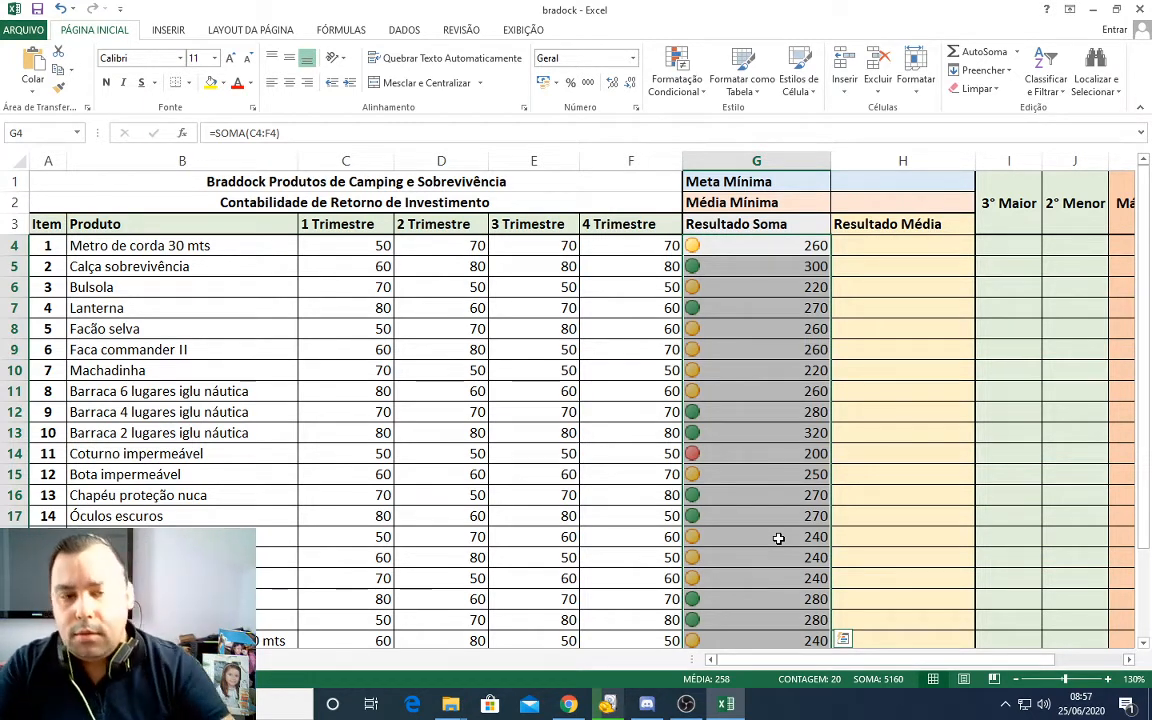
left_click(746, 369)
left_click_drag(747, 241, 738, 556)
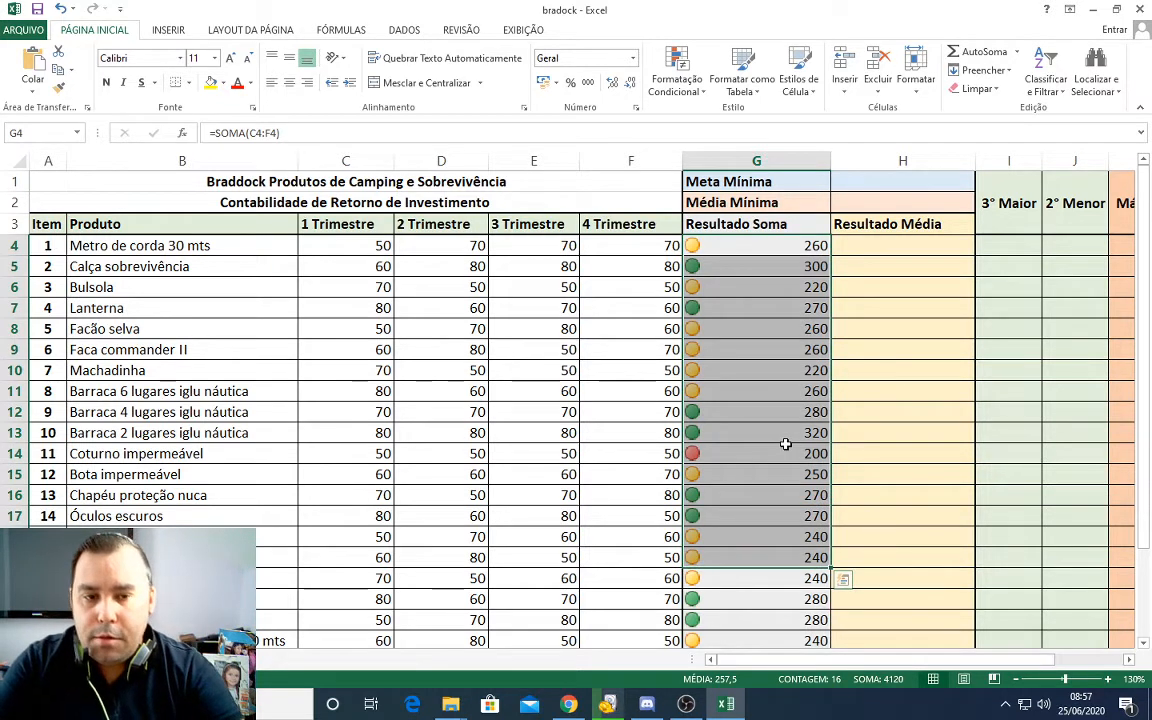
left_click(764, 350)
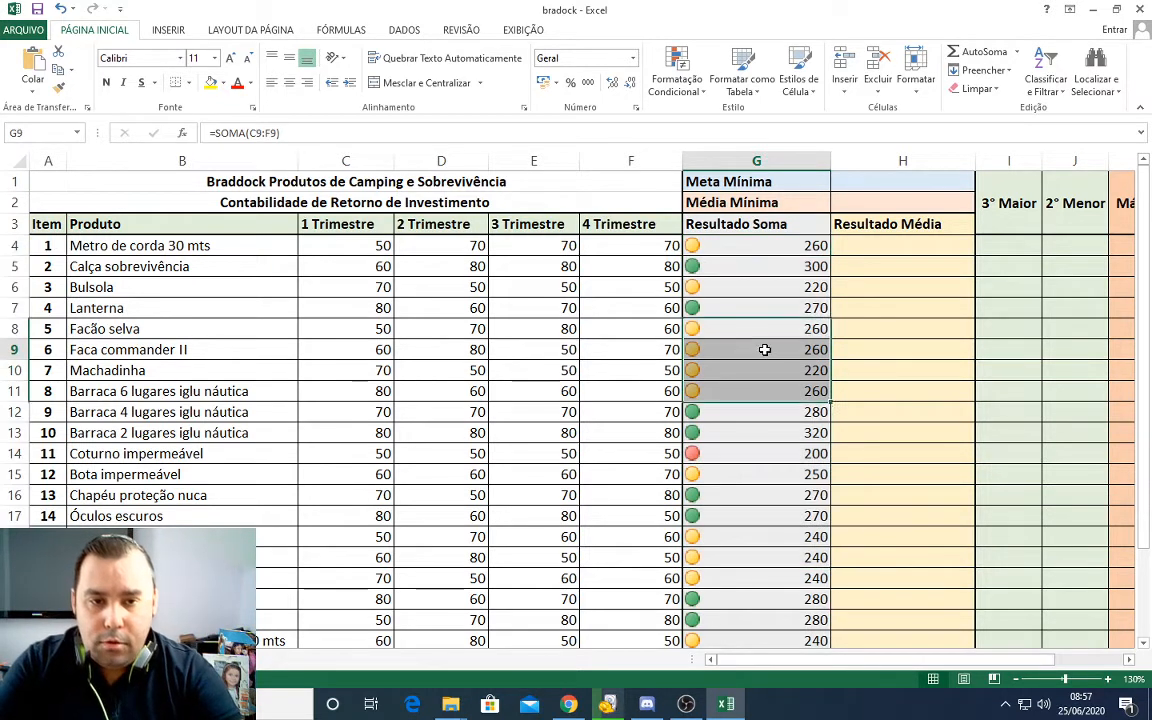
left_click(700, 245)
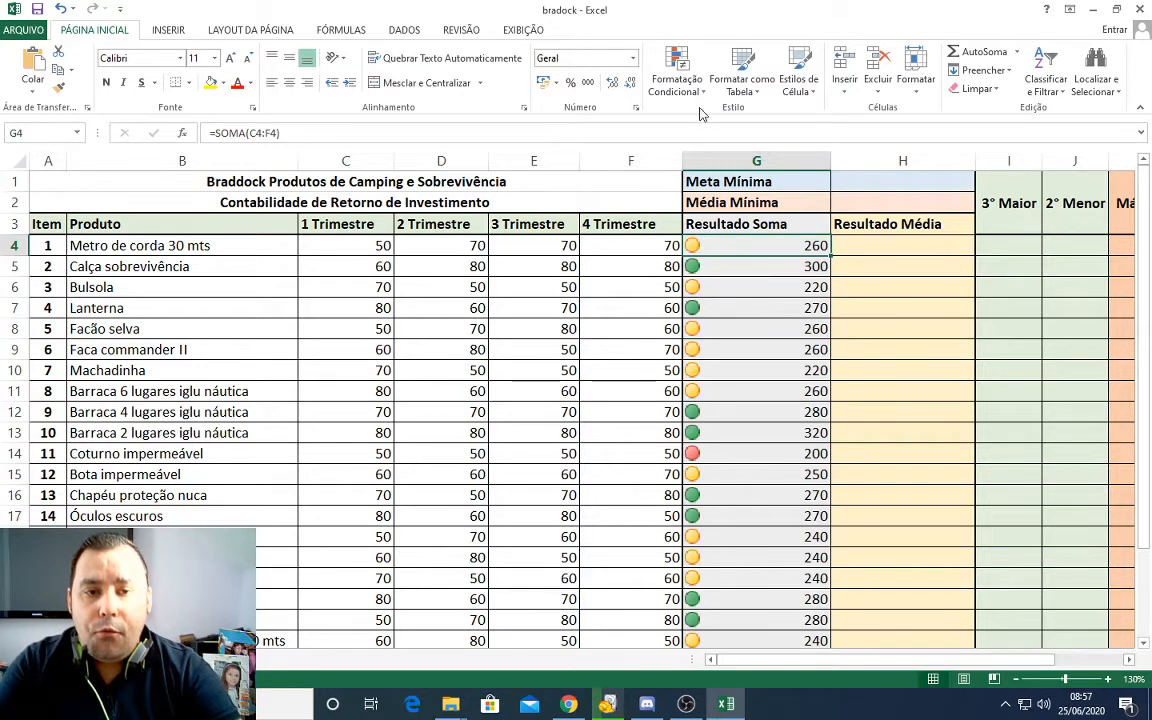
left_click(724, 267)
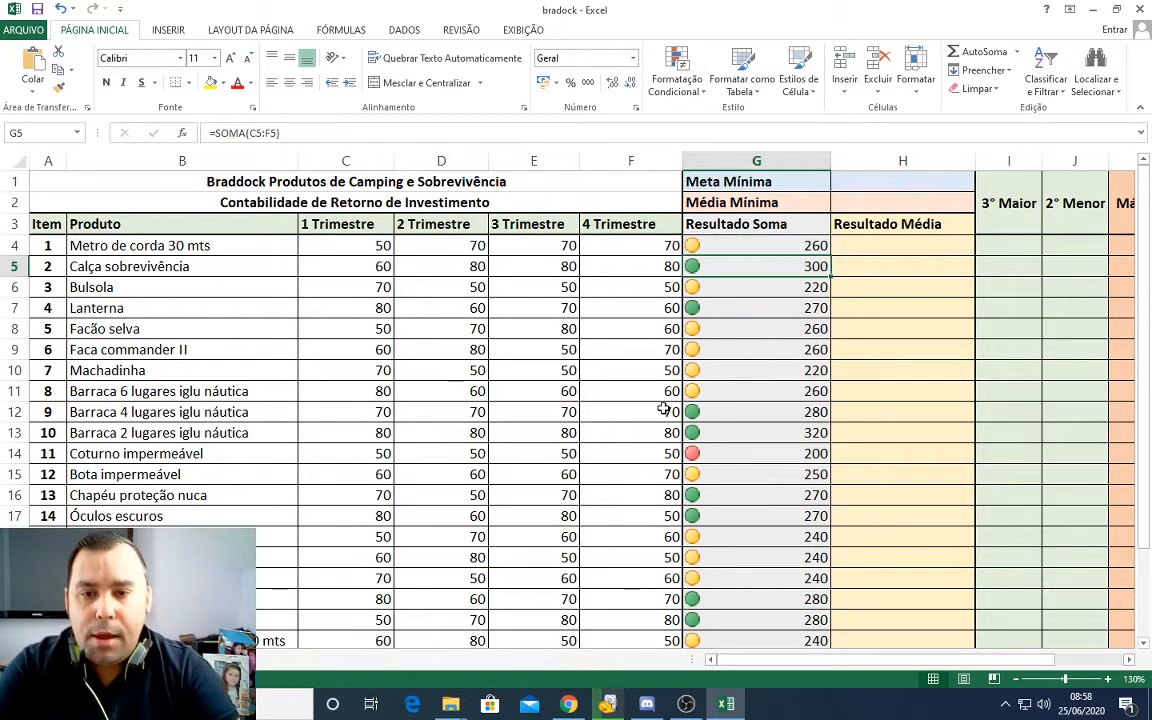
Step: Select the product and quarterly data B3:F23, from the Produto header to the last 4 Trimestre value
left_click(413, 333)
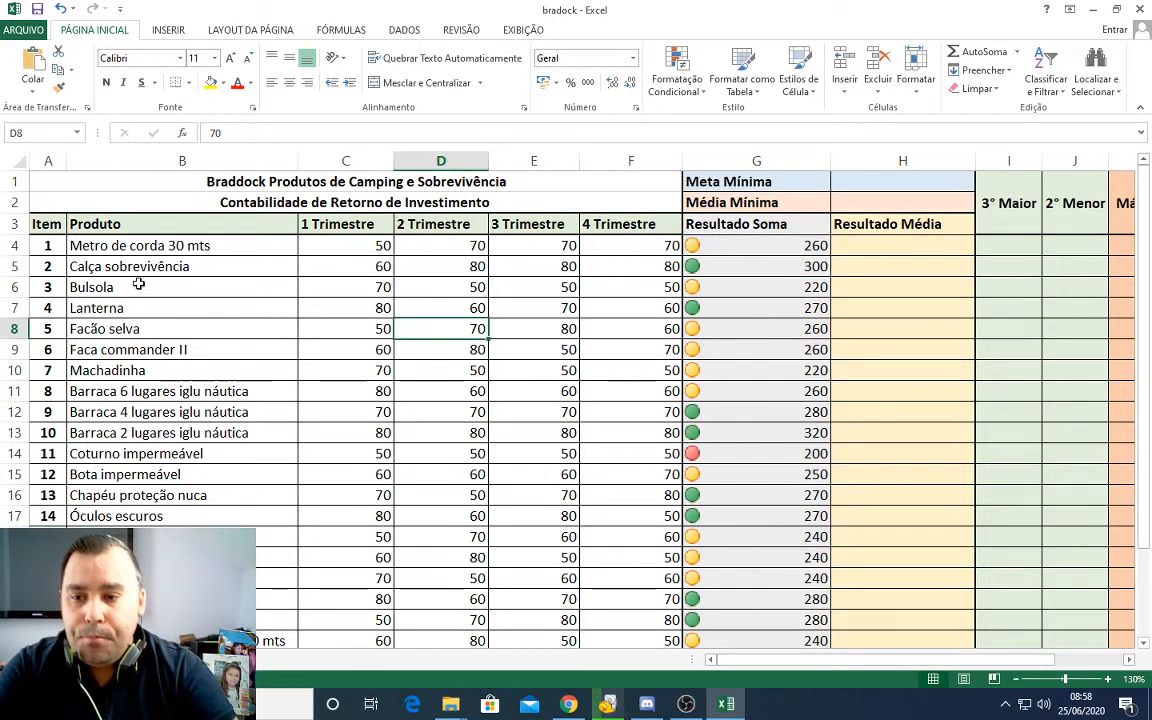
left_click(78, 225)
left_click_drag(78, 225, 614, 597)
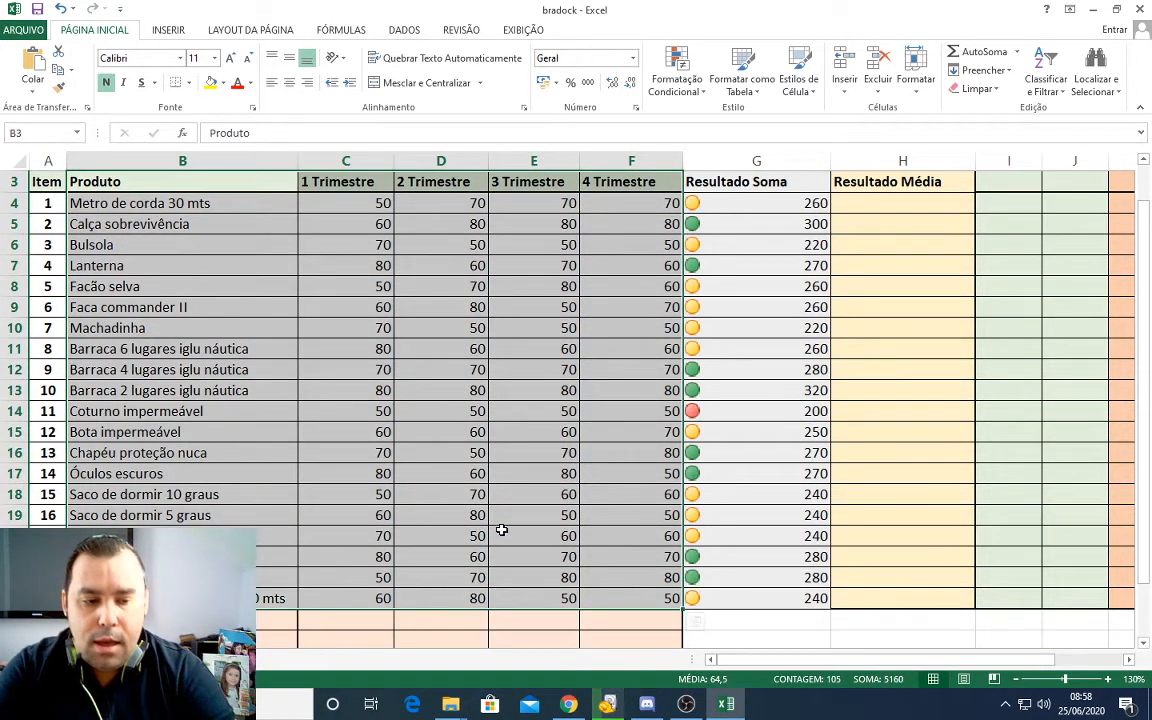
scroll(504, 532, "up", 1)
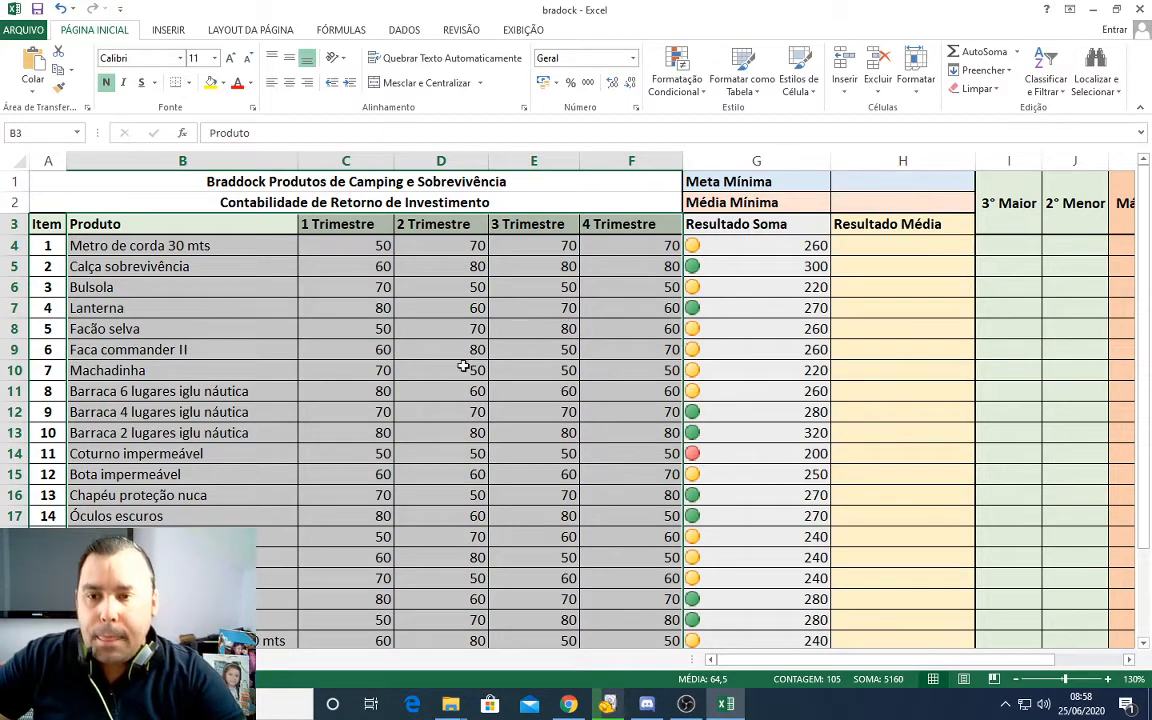
scroll(181, 345, "down", 1)
scroll(95, 226, "up", 1)
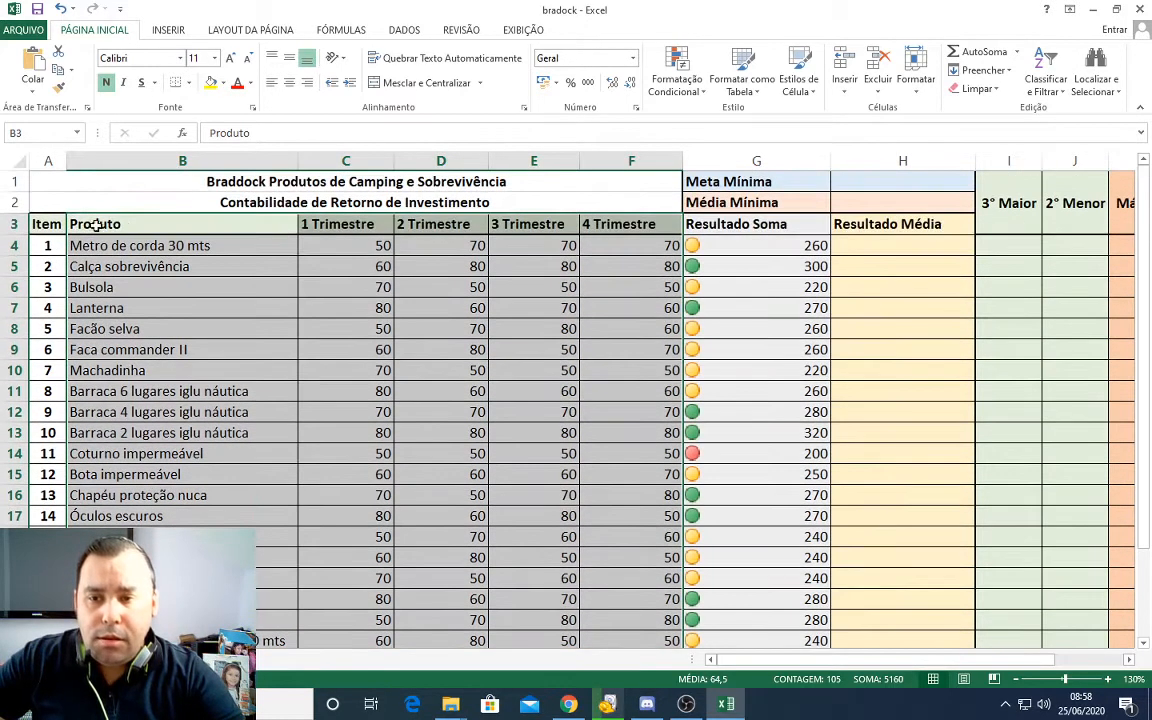
scroll(576, 607, "down", 1)
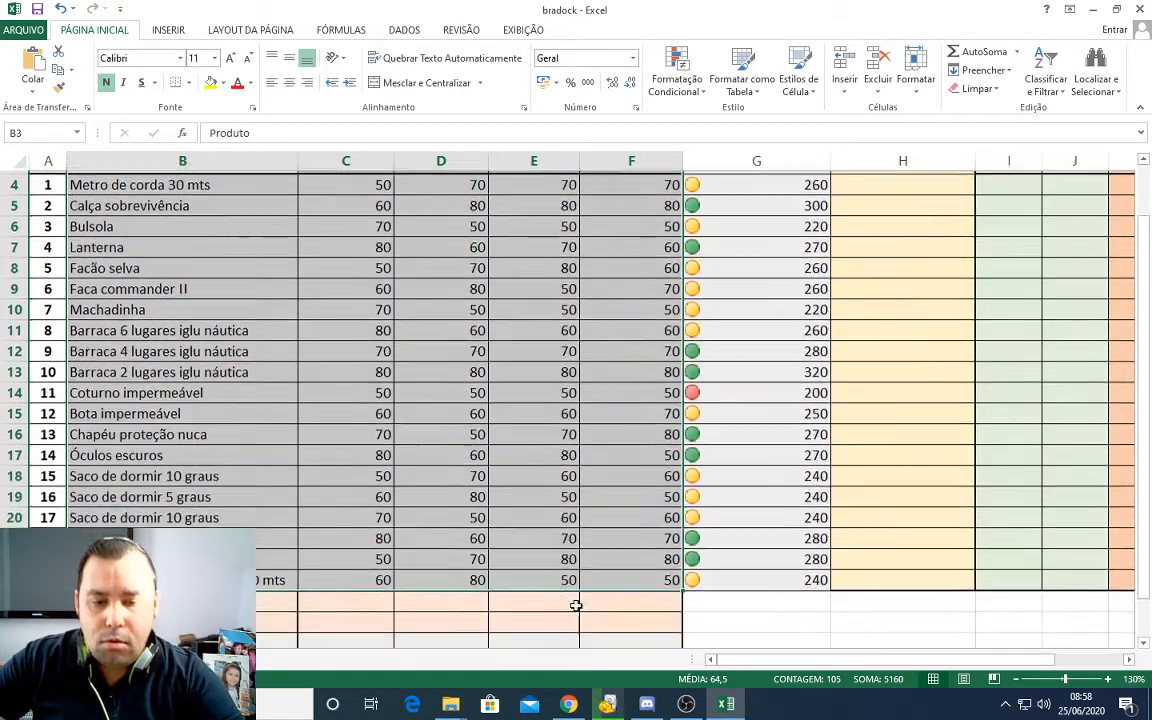
scroll(250, 446, "up", 1)
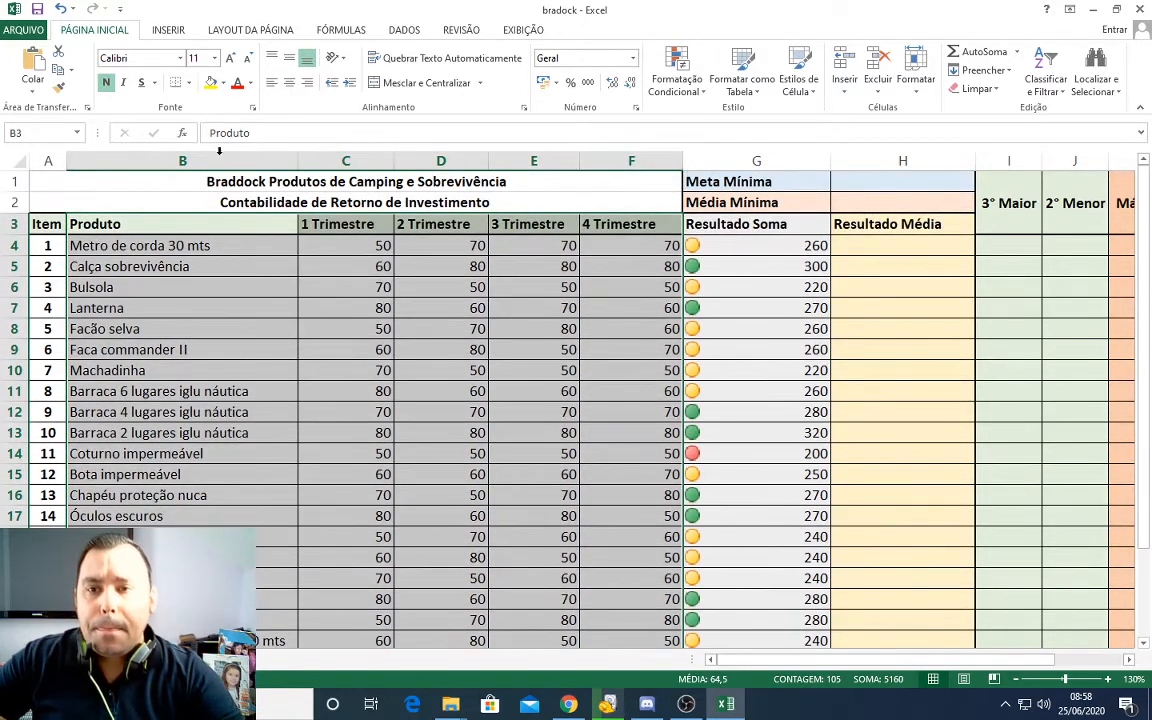
Step: Examine the recommended charts for the product and quarter data, from Barras Agrupadas through Dispersão and Colunas Agrupadas to Colunas Empilhadas
left_click(168, 30)
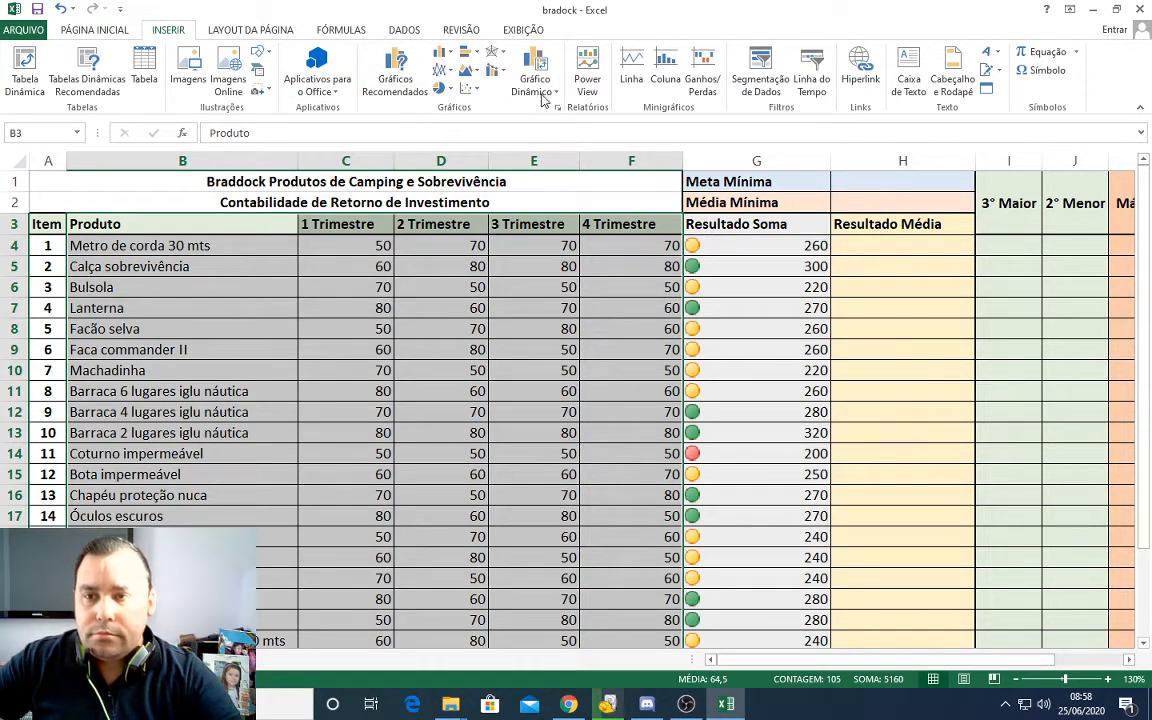
left_click(411, 95)
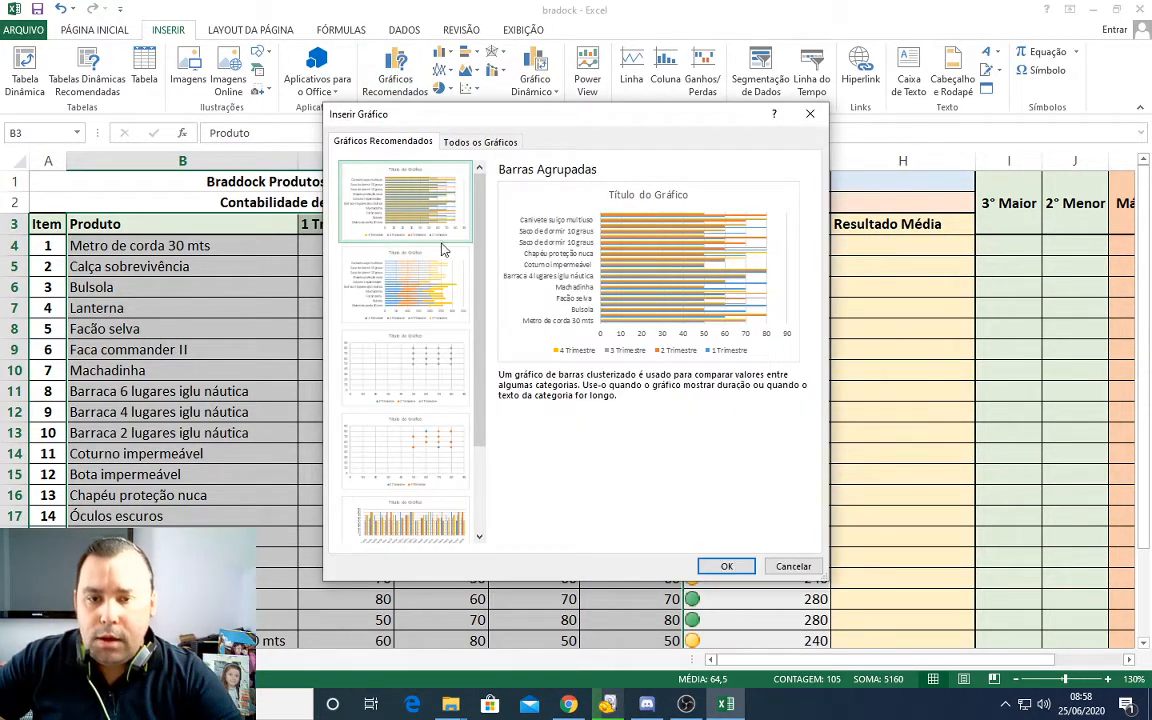
left_click(397, 262)
left_click(398, 328)
left_click(426, 488)
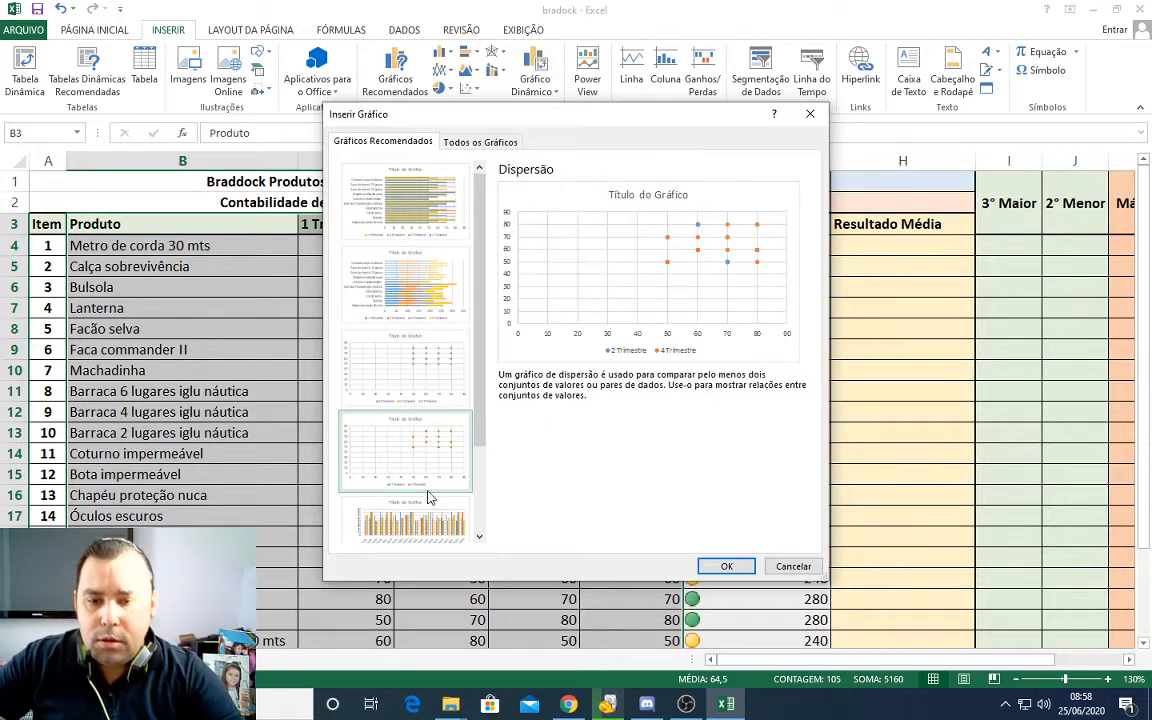
left_click(426, 500)
left_click(479, 537)
left_click(479, 537)
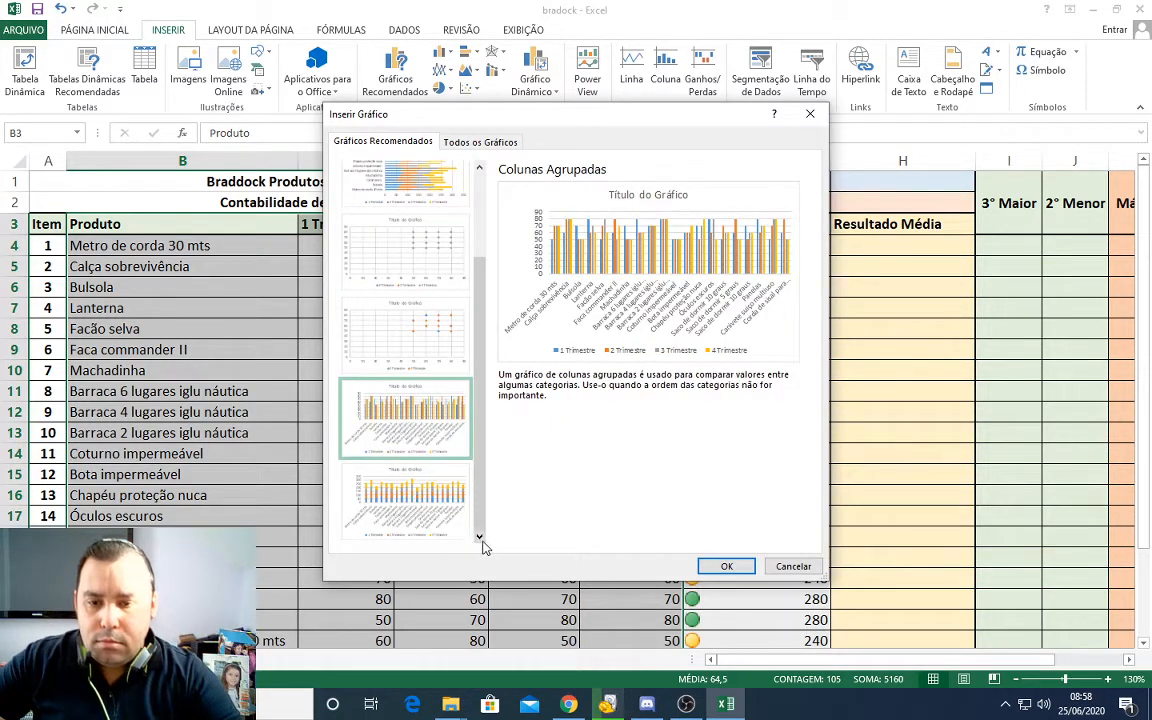
left_click(442, 520)
left_click_drag(481, 450, 481, 148)
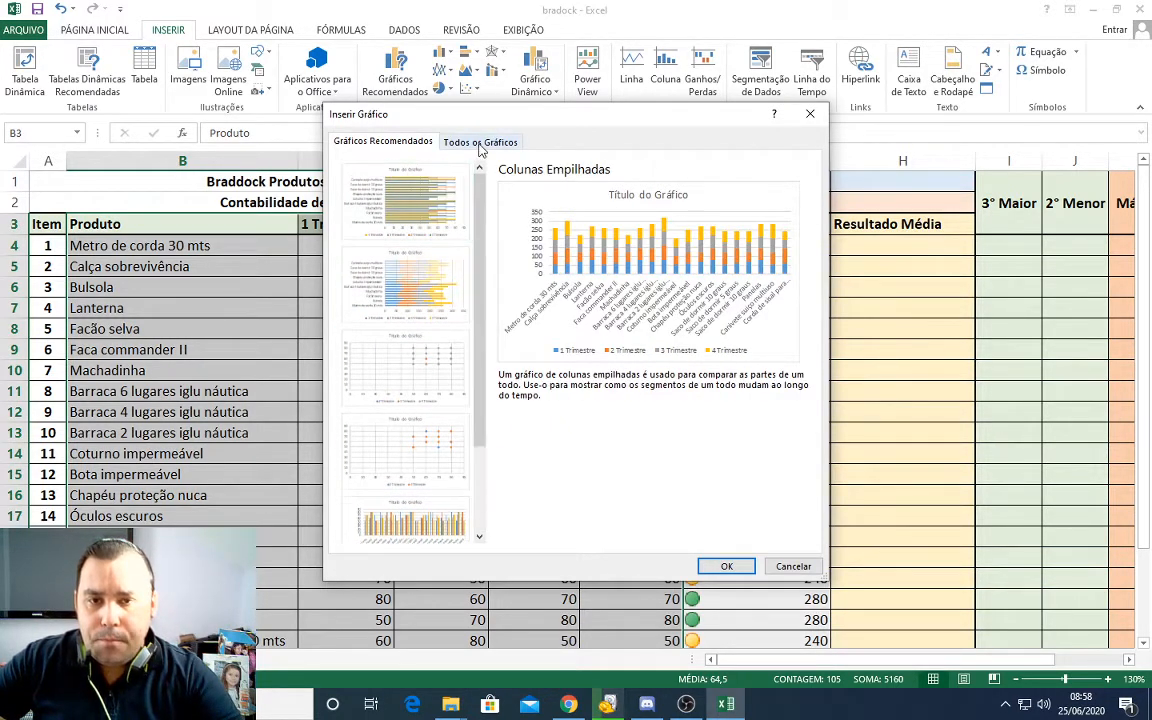
Step: Browse the full set of chart categories, previewing Colunas, Linhas, Pizza, Barras, Área and X Y (Dispersão) for the selected data
left_click(480, 144)
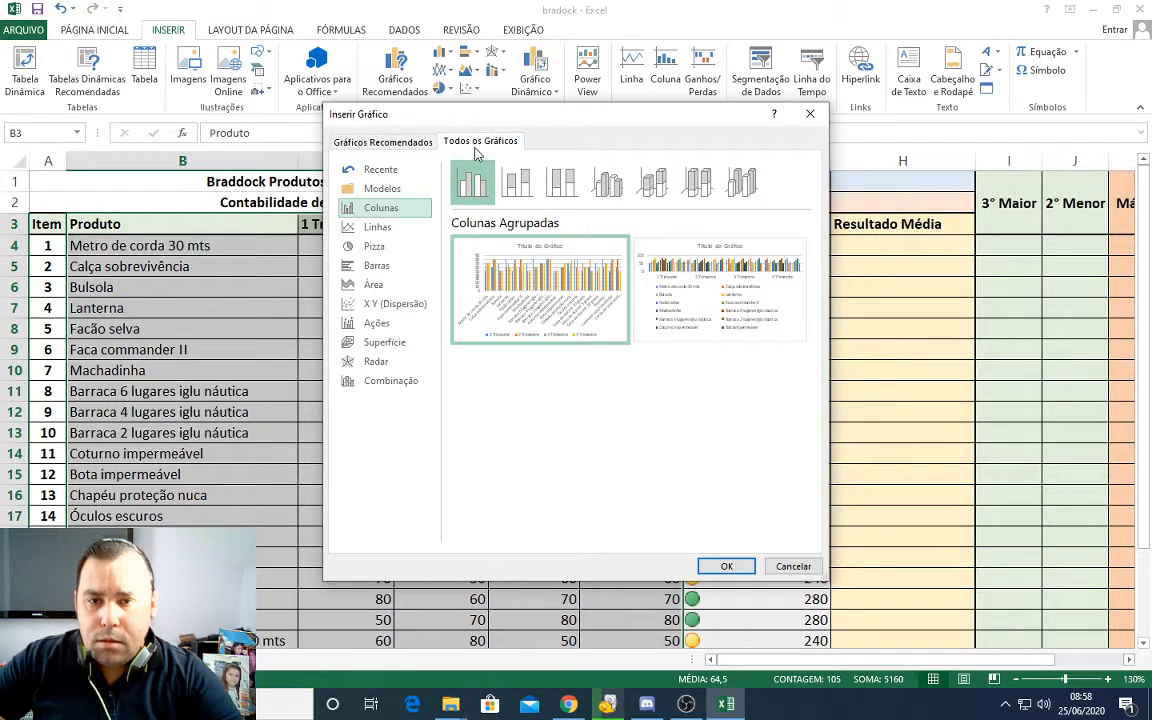
left_click(388, 229)
left_click(384, 249)
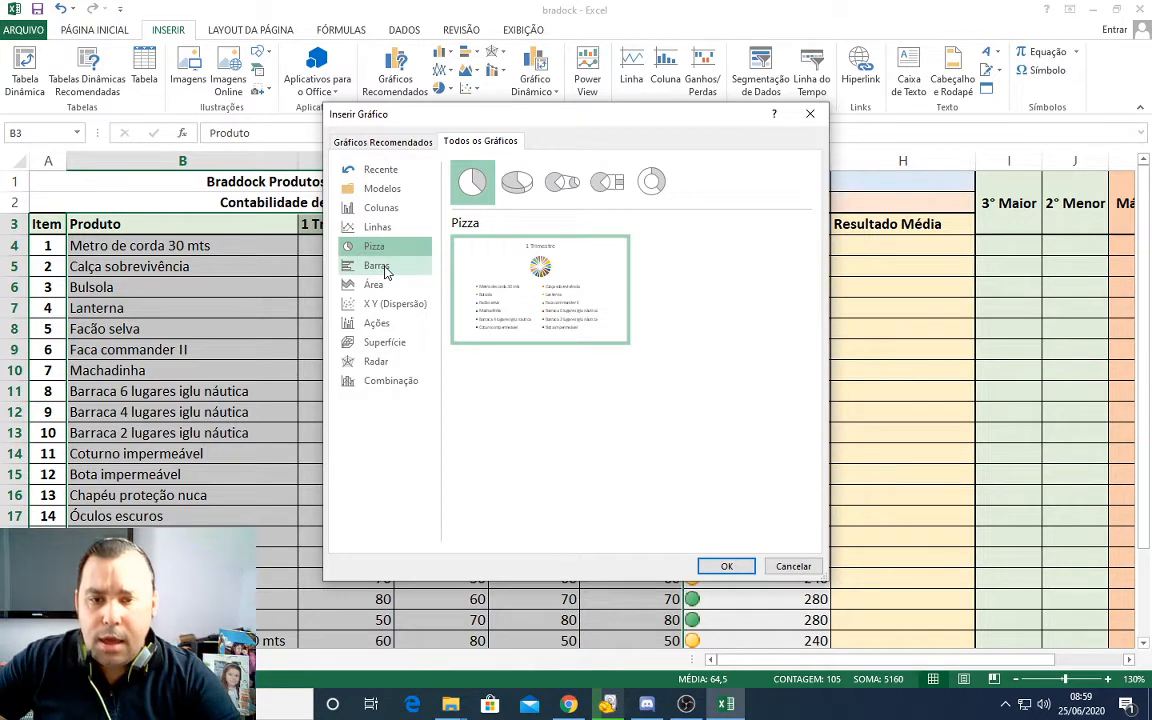
left_click(384, 268)
left_click(378, 287)
left_click(376, 303)
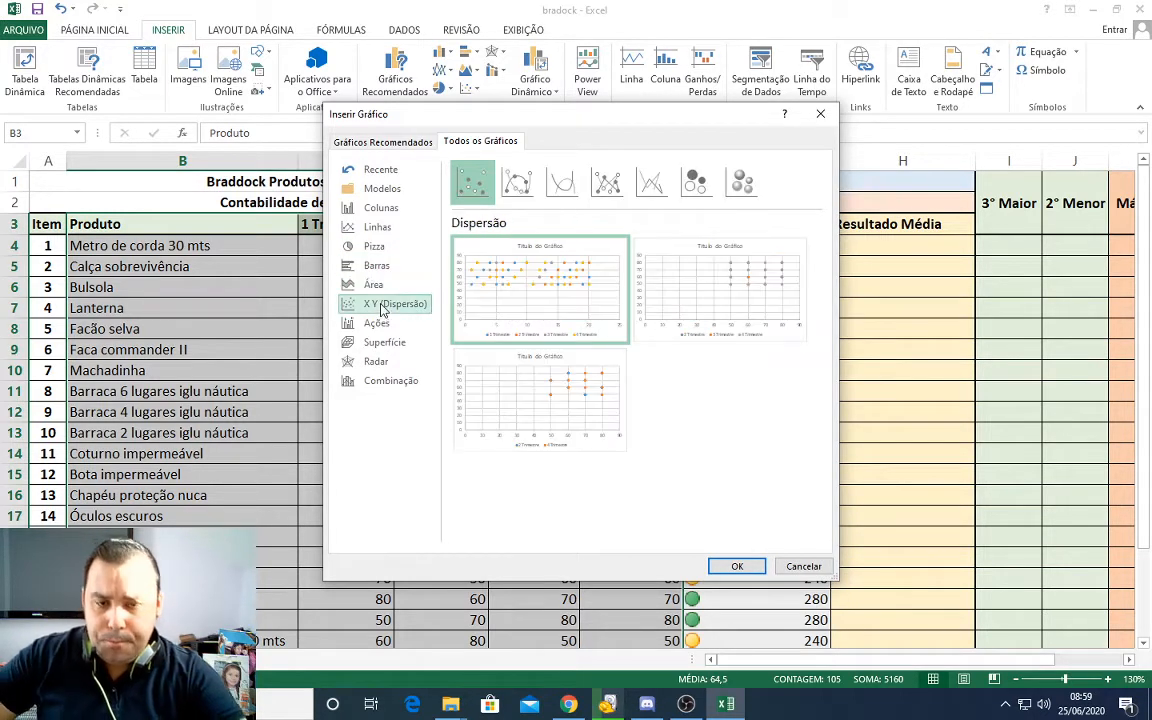
Step: Compare the Pizza, Linhas and Colunas Agrupadas previews beside the table, and leave the chart selection without inserting one
left_click_drag(539, 114, 757, 123)
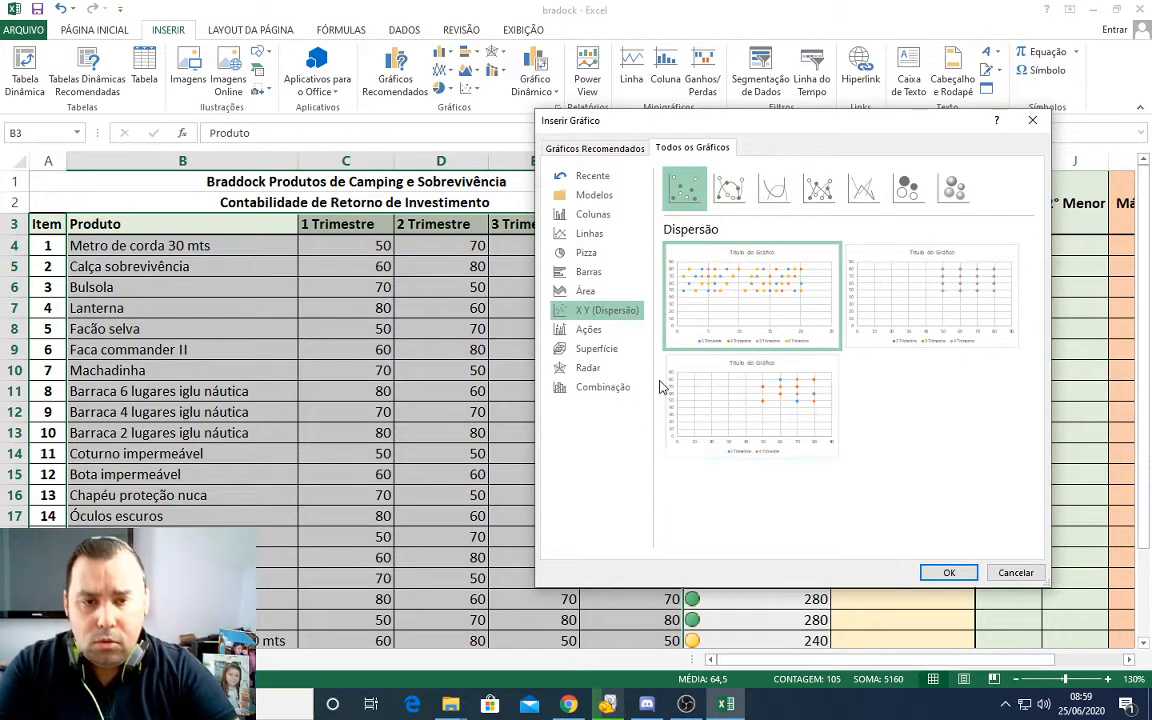
left_click(594, 257)
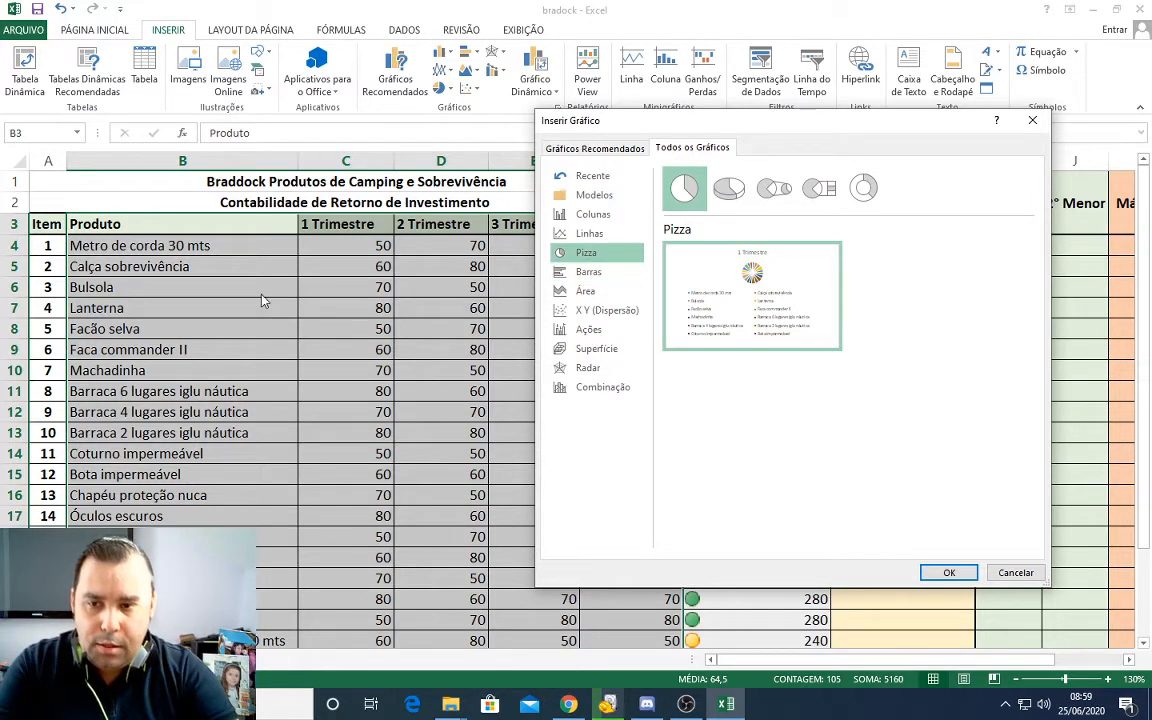
left_click(601, 227)
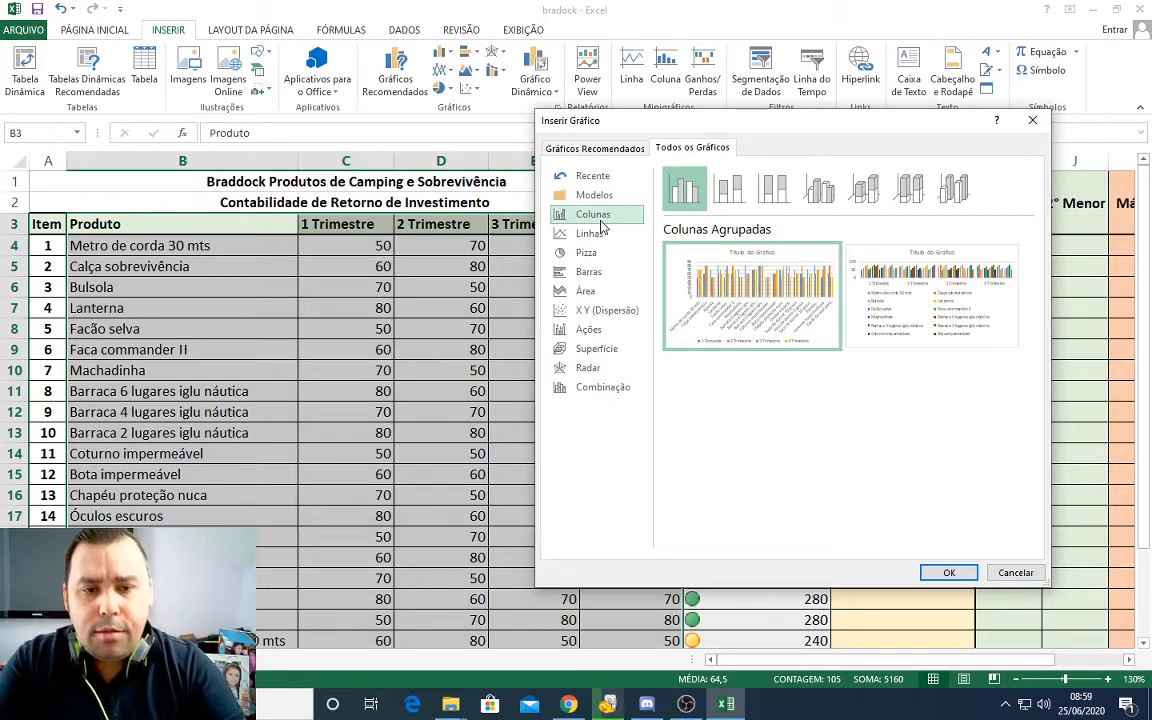
left_click(594, 233)
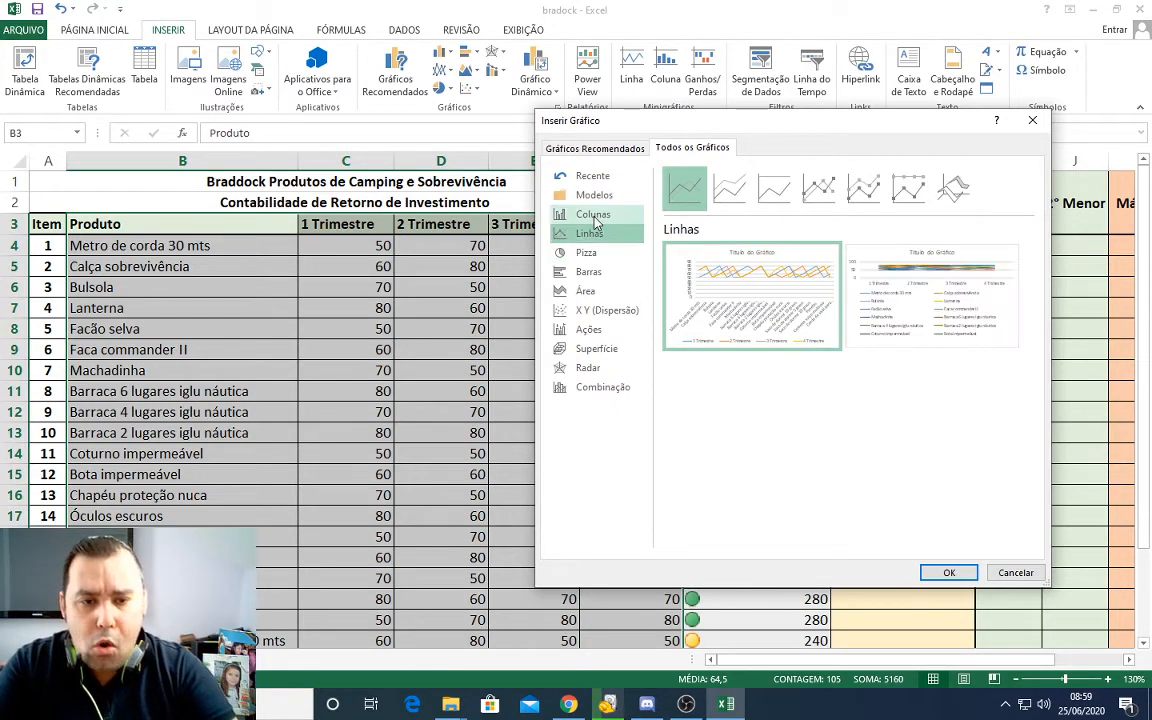
left_click(594, 216)
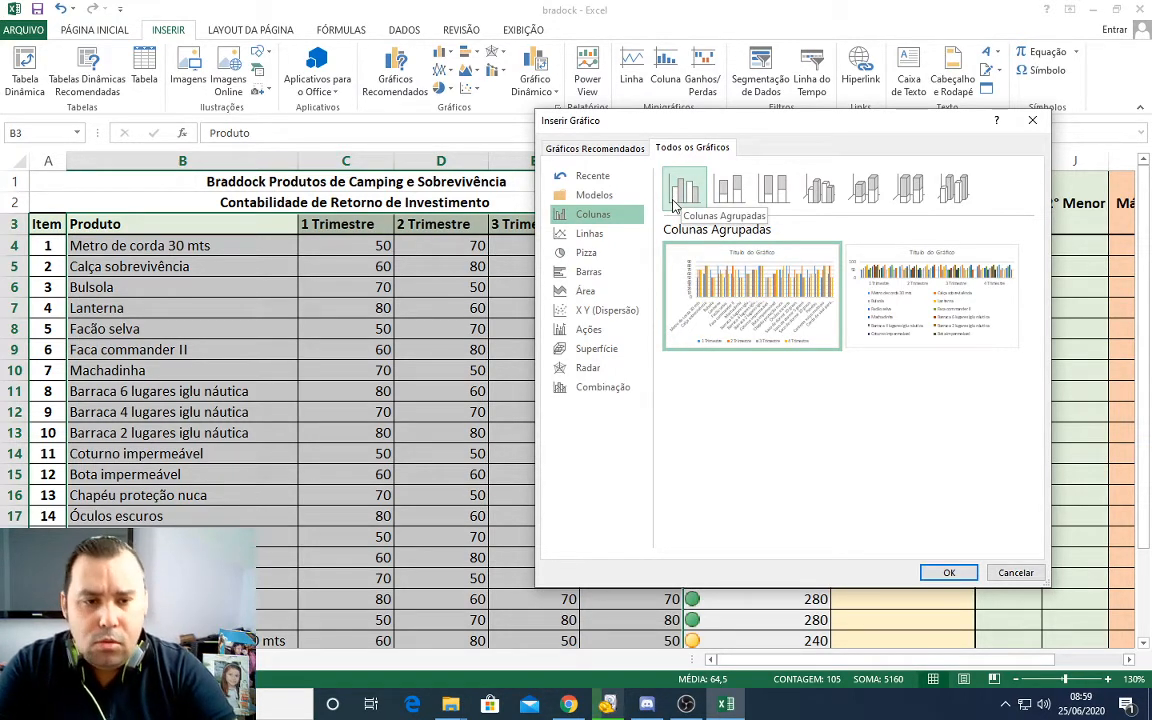
mouse_move(819, 319)
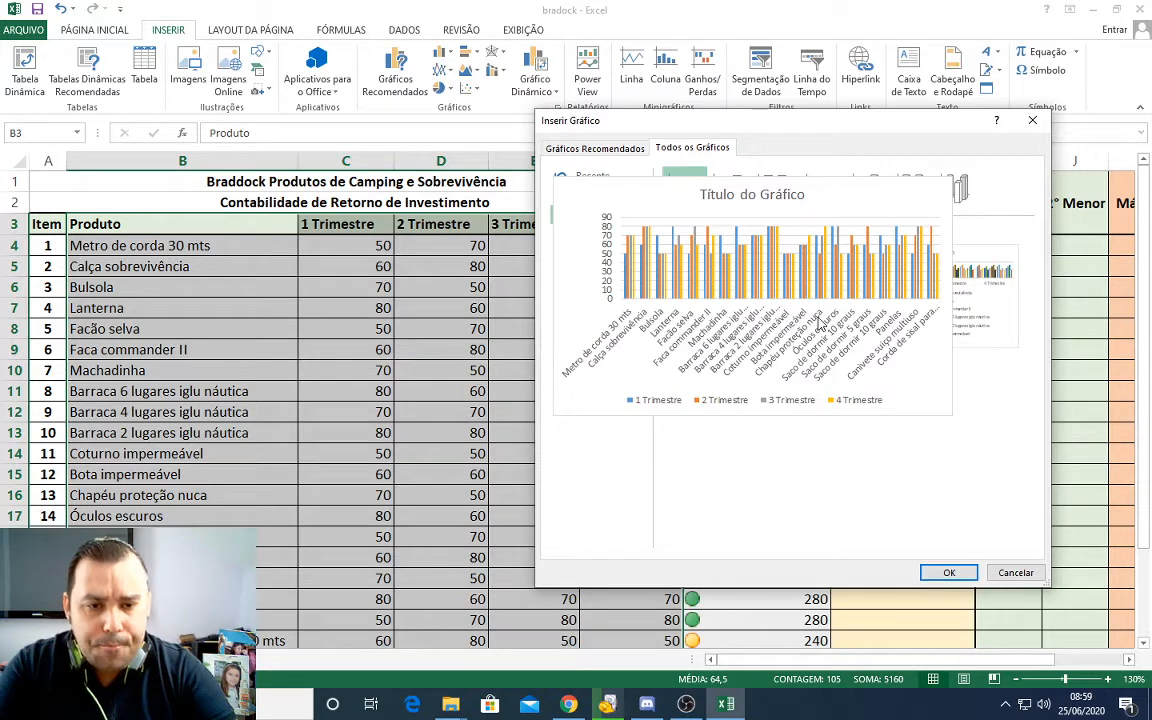
left_click(1018, 572)
Step: Insert a Colunas Agrupadas chart from B3:F11, using the variant that groups the eight products by quarter
left_click(560, 453)
mouse_move(128, 231)
left_mouse_down()
mouse_move(586, 327)
mouse_move(627, 365)
mouse_move(625, 391)
left_mouse_up()
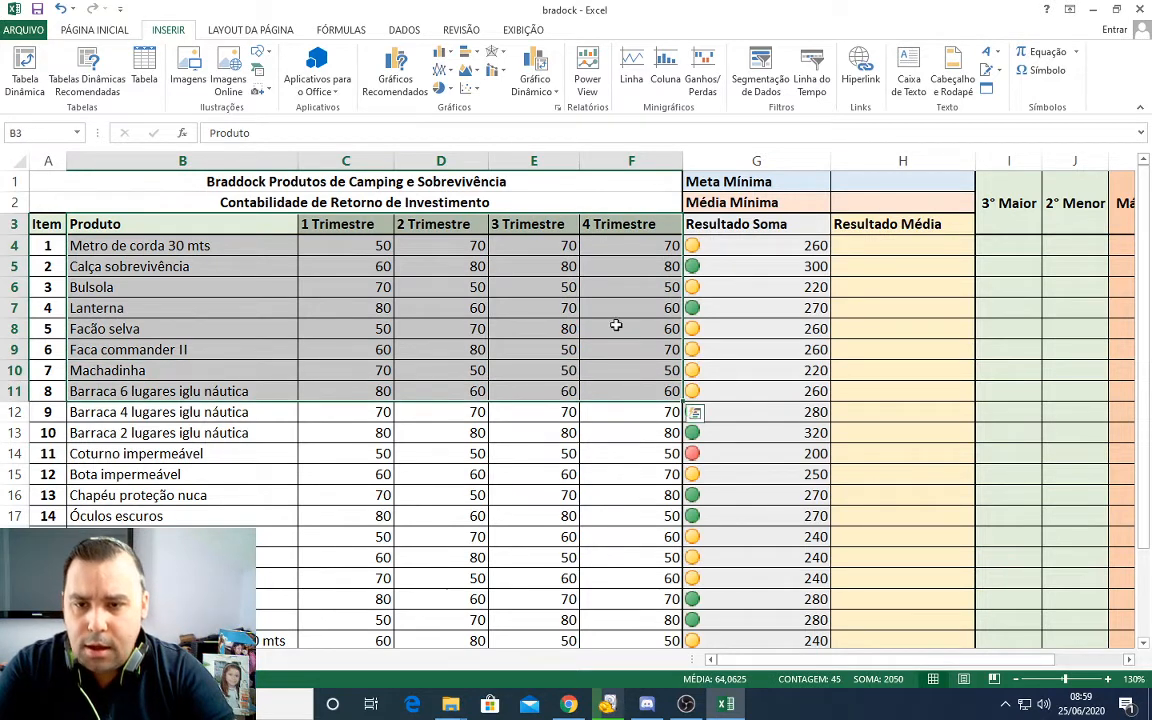
left_click(406, 90)
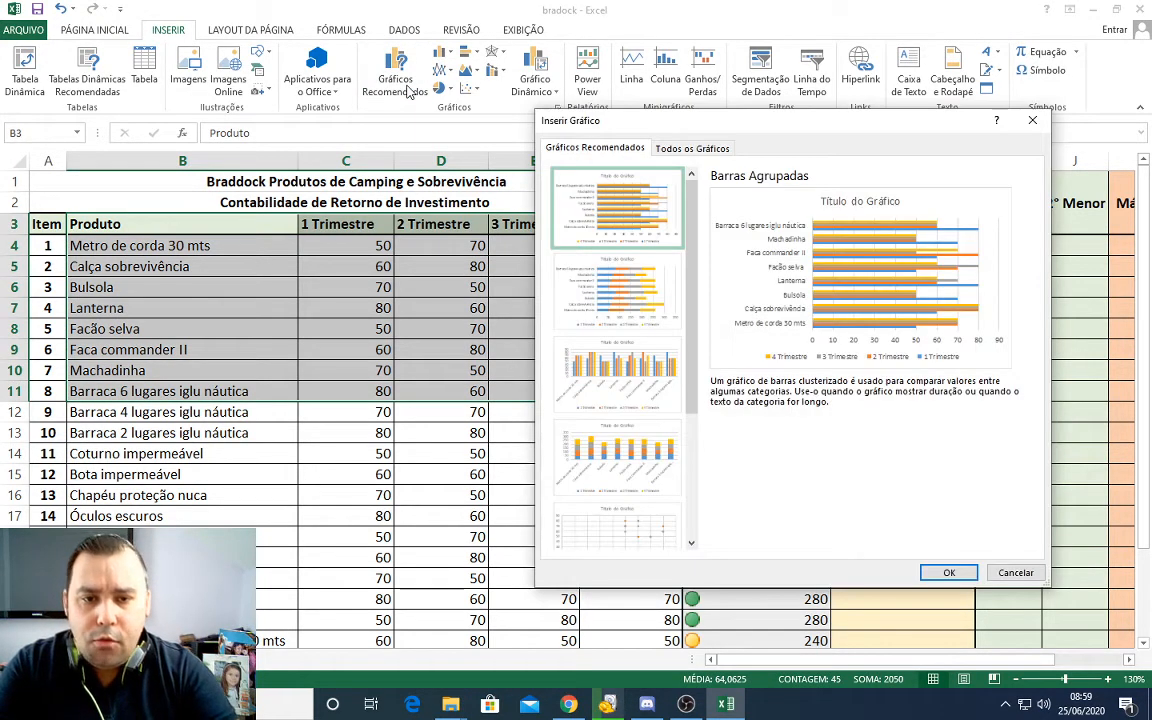
left_click(686, 149)
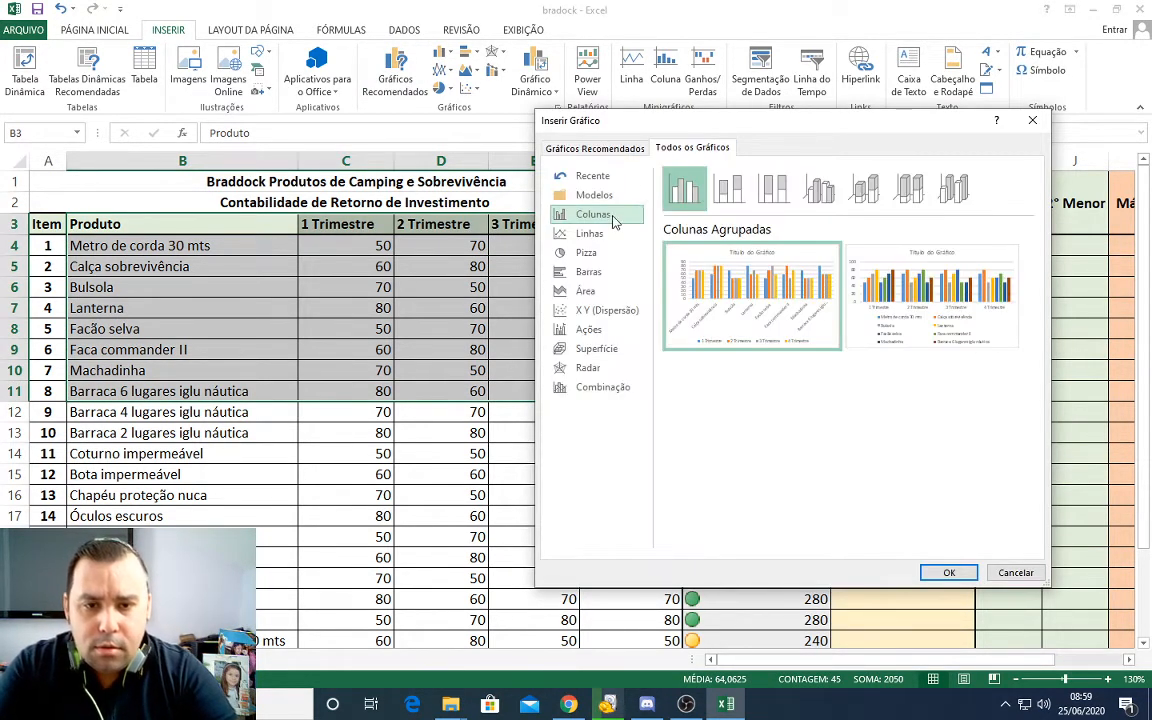
mouse_move(872, 352)
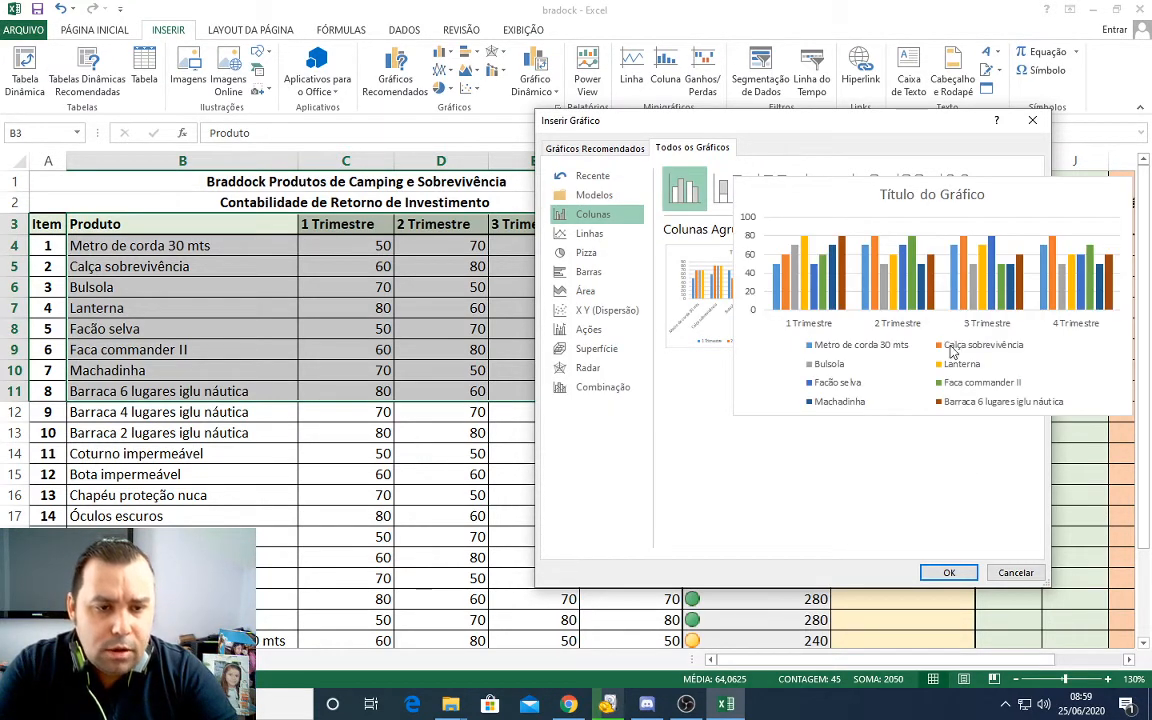
left_click(967, 333)
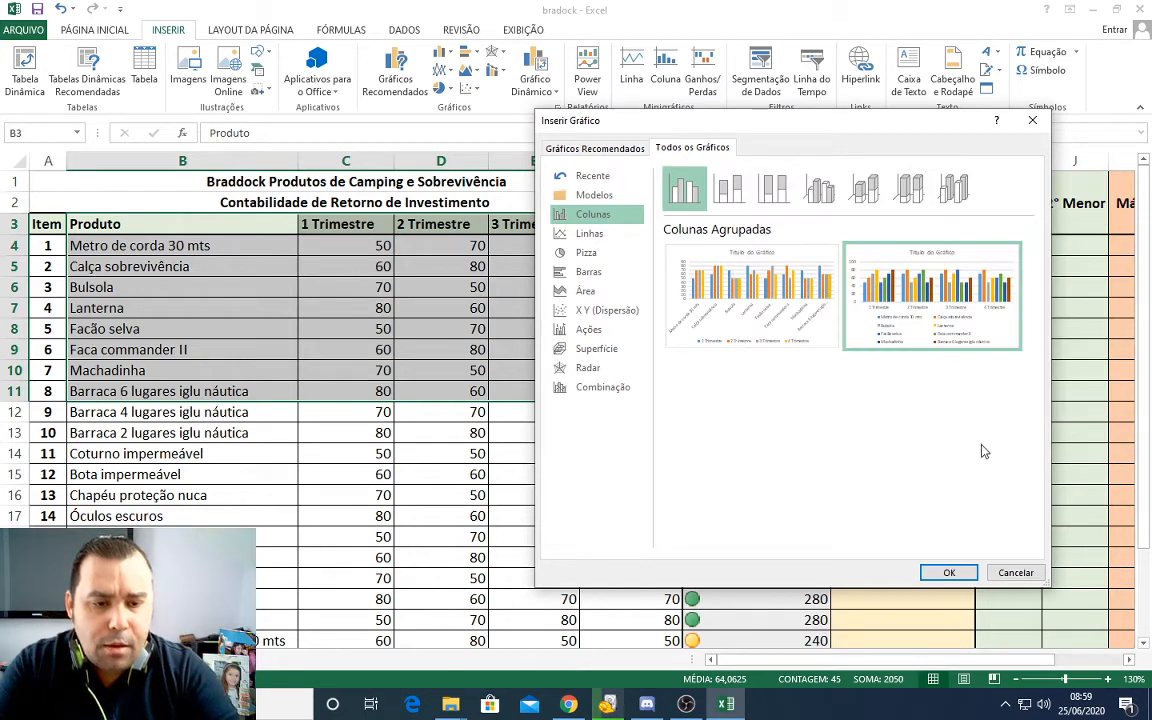
left_click(949, 573)
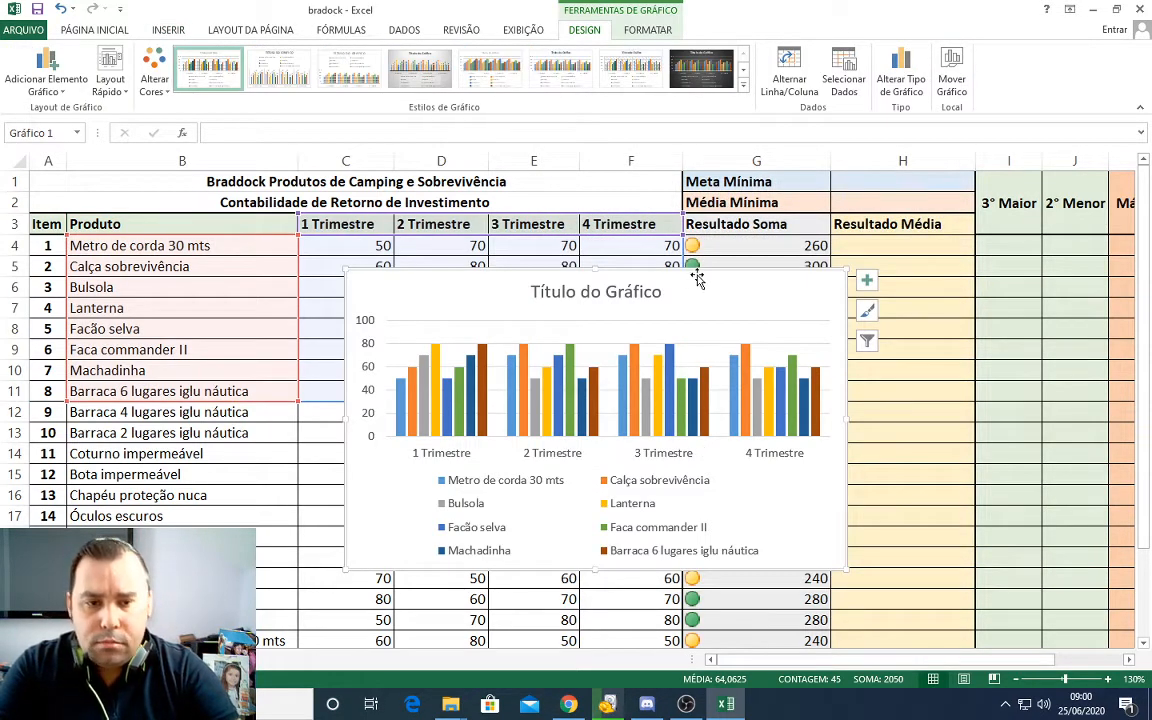
Step: Move the column chart just below row 11 and apply the dark chart style with a black background
mouse_move(692, 275)
left_mouse_down()
mouse_move(581, 240)
mouse_move(599, 311)
mouse_move(929, 307)
mouse_move(1039, 242)
mouse_move(962, 360)
mouse_move(530, 399)
mouse_move(537, 410)
left_mouse_up()
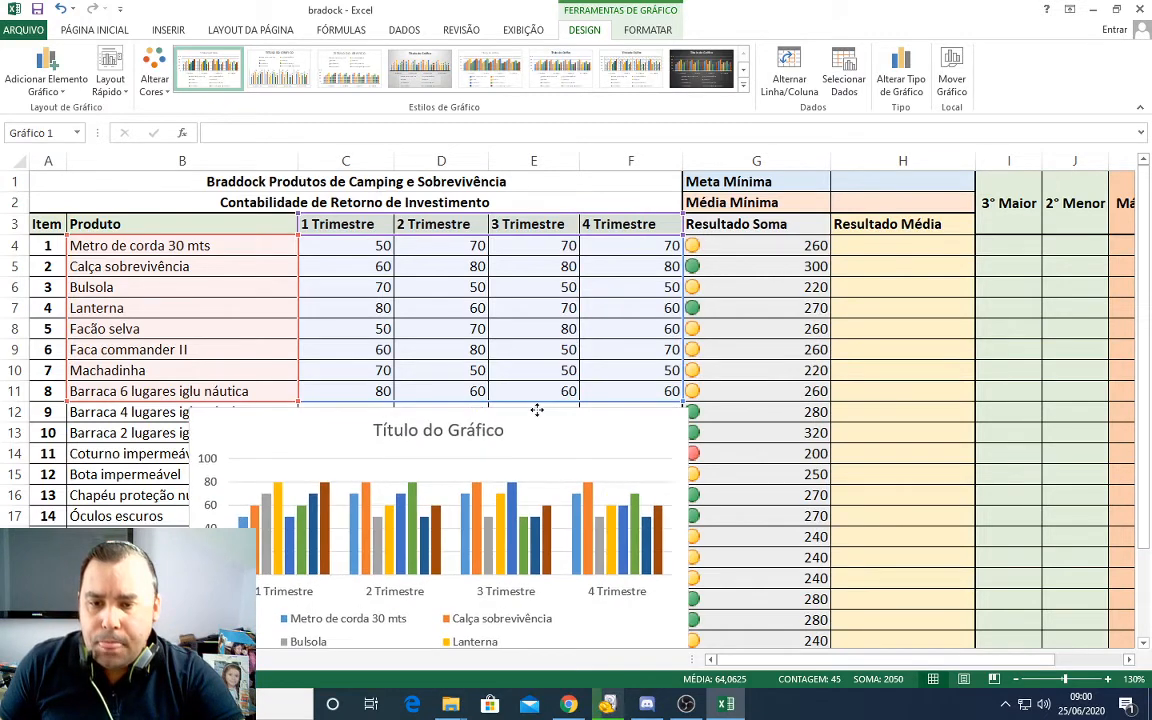
left_click_drag(1145, 301, 1145, 310)
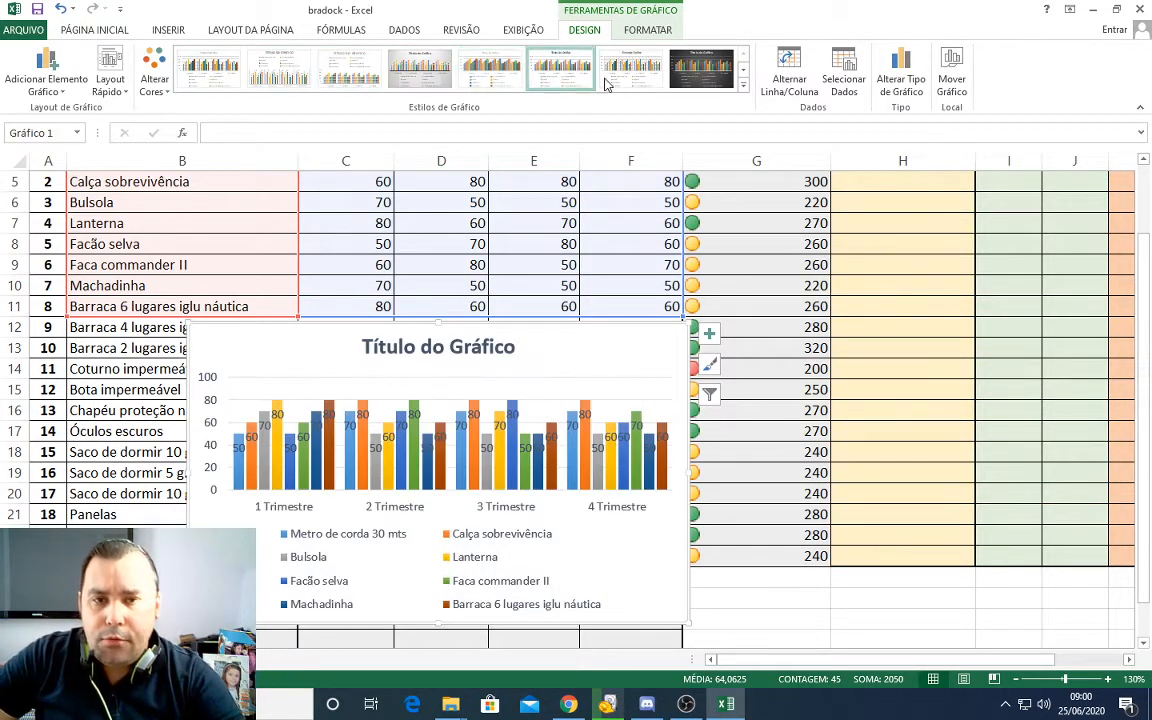
left_click(703, 88)
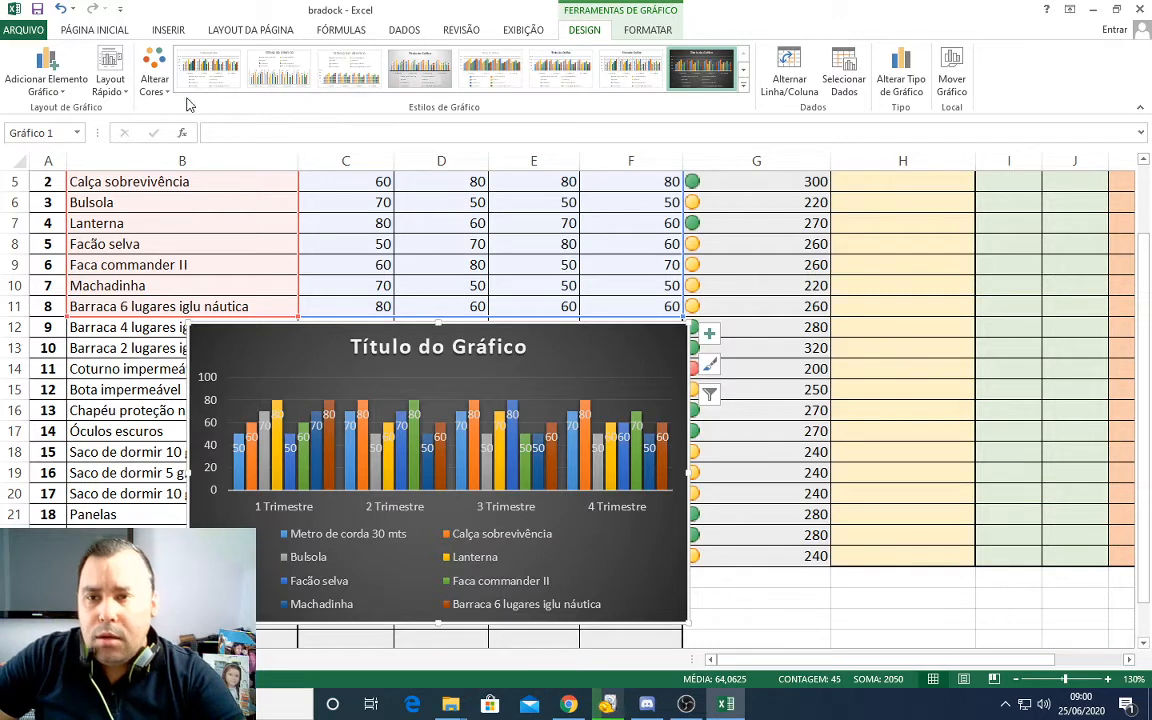
Step: Preview alternative chart colours, and apply the quick layout with both axis titles and the legend to the right of the columns
left_click(155, 80)
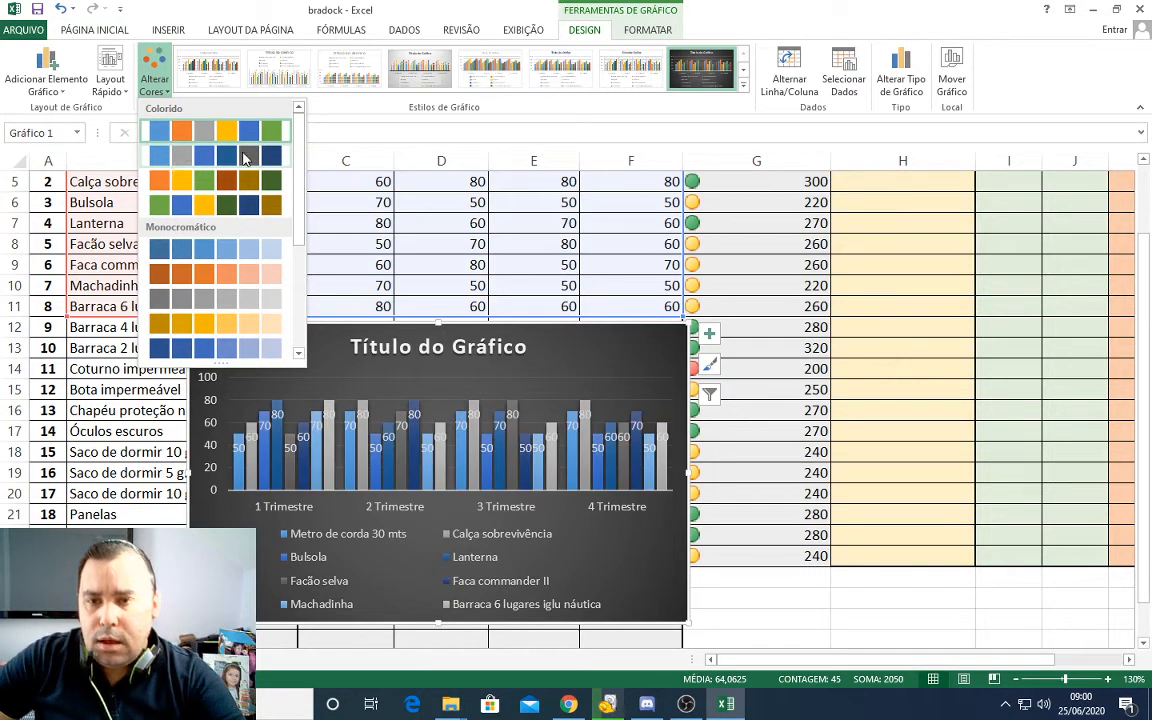
left_click(125, 92)
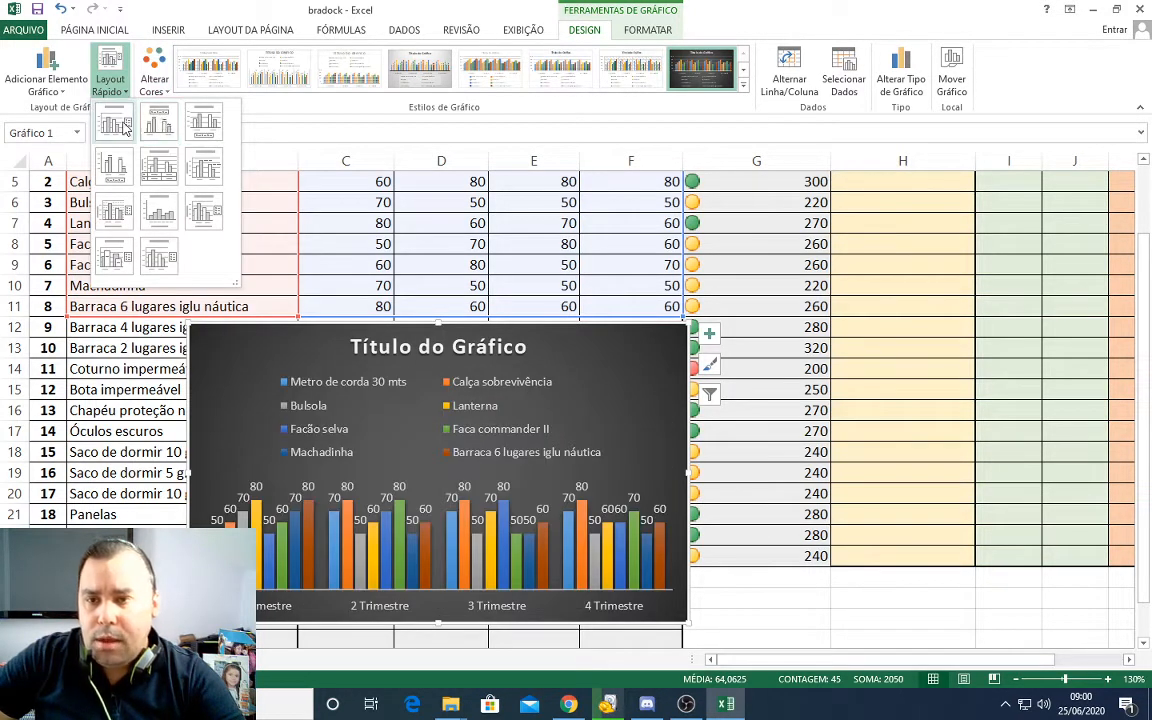
left_click(209, 222)
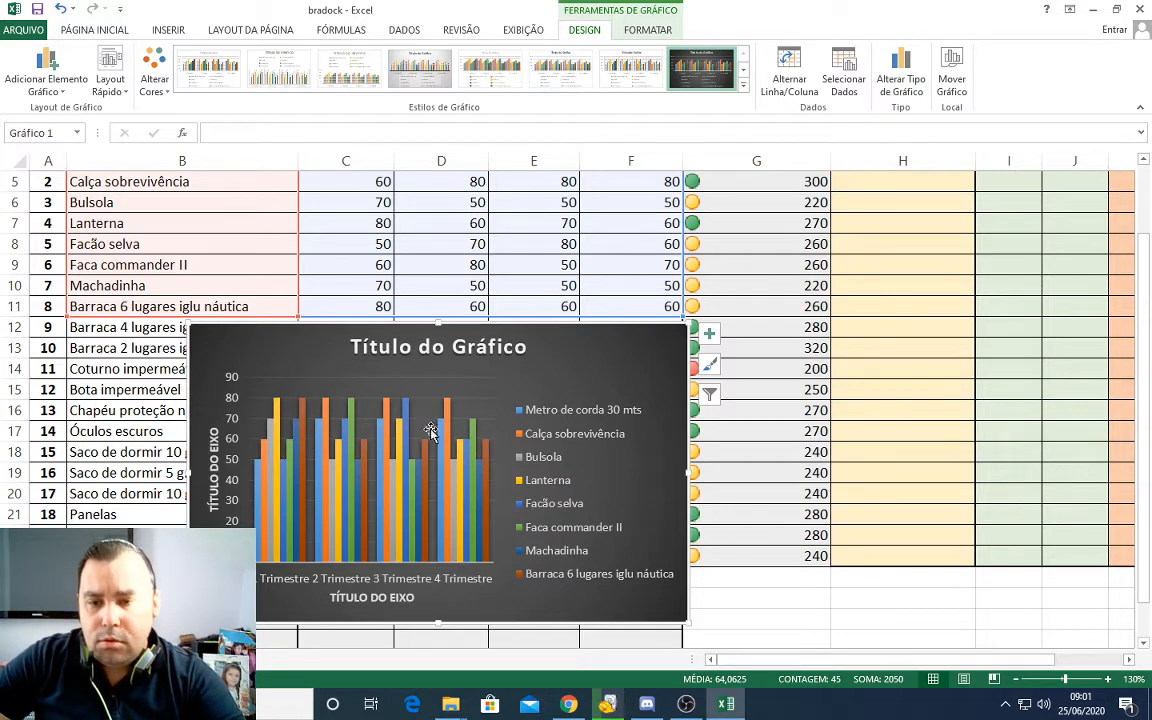
Step: Preview Linhas, Barras and Superfície as alternative types for the chart, and cancel the type change
left_click(900, 88)
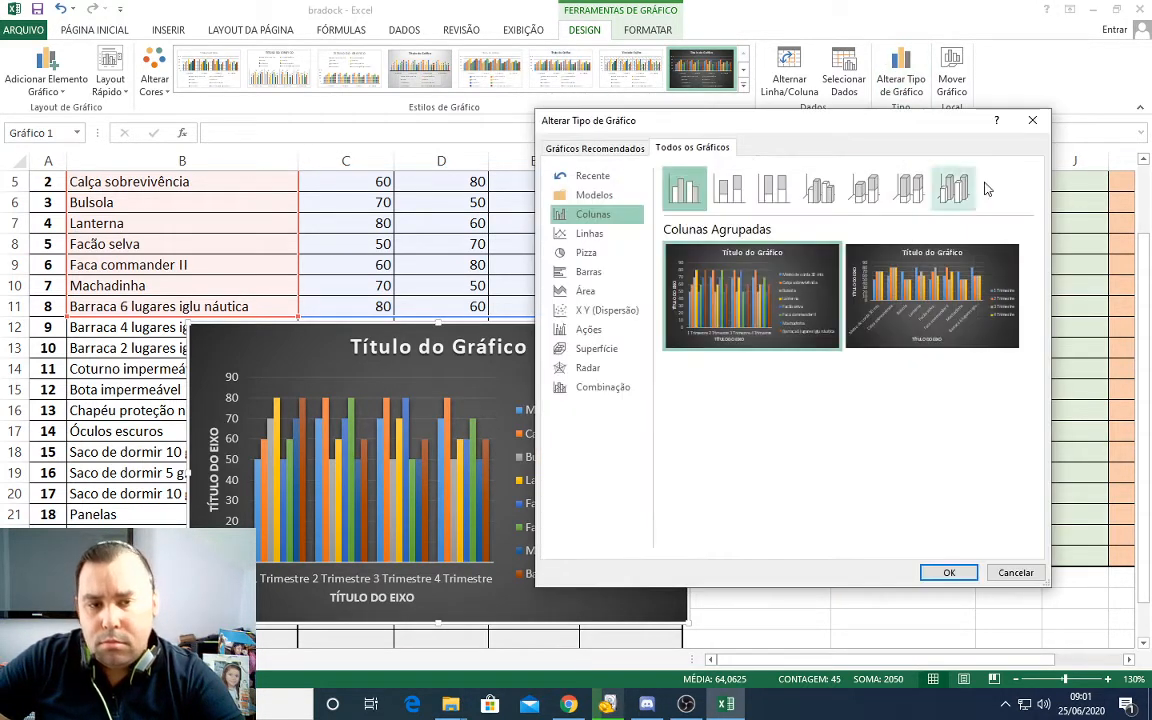
left_click(1032, 120)
left_click(900, 80)
left_click(590, 233)
left_click(589, 271)
left_click(596, 348)
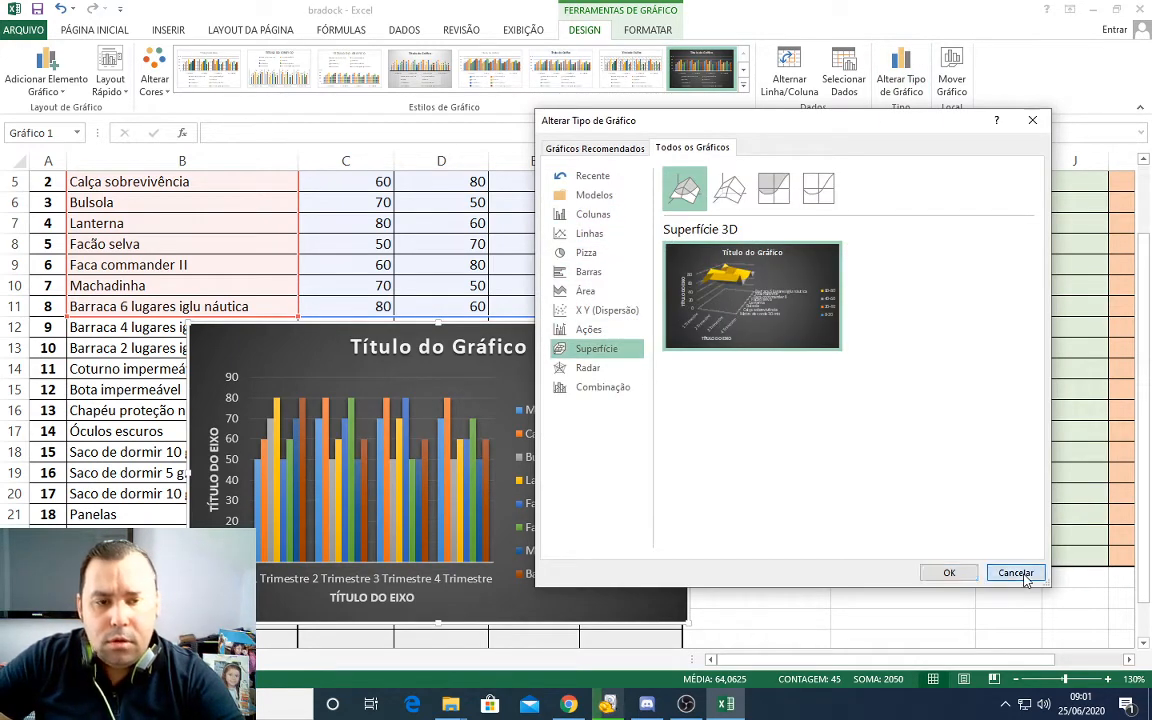
left_click(1015, 573)
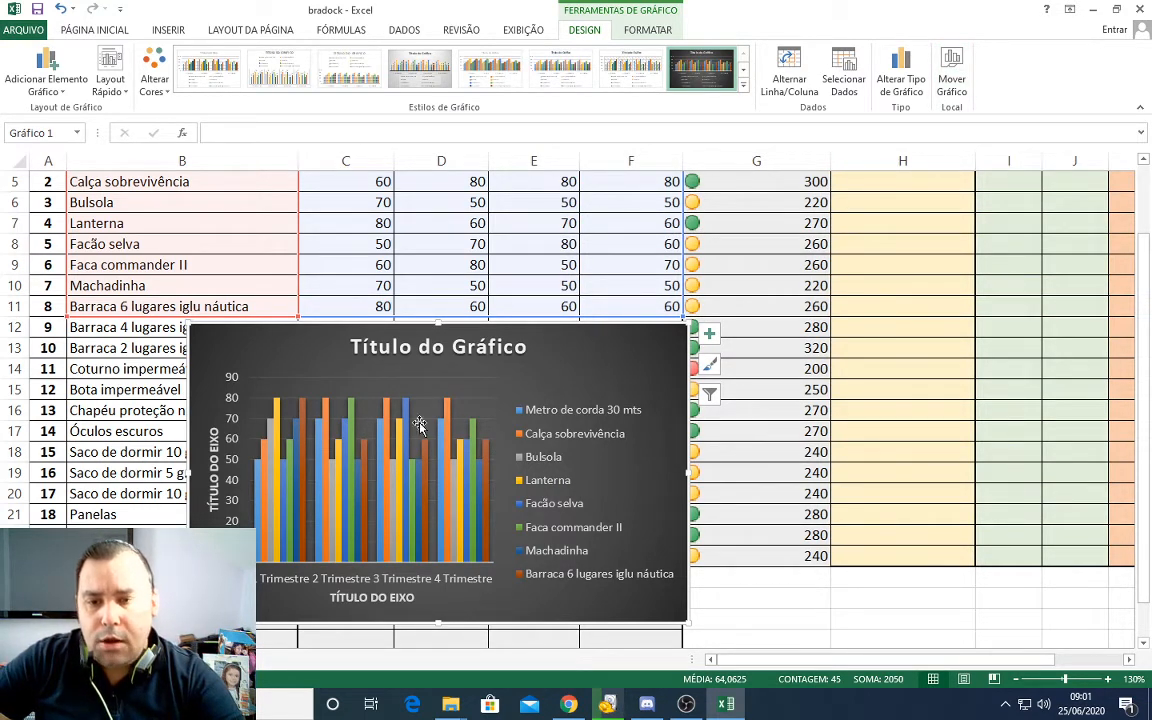
Step: Examine the Mover Gráfico destination options and confirm the chart as an object in Plan1
left_click(951, 70)
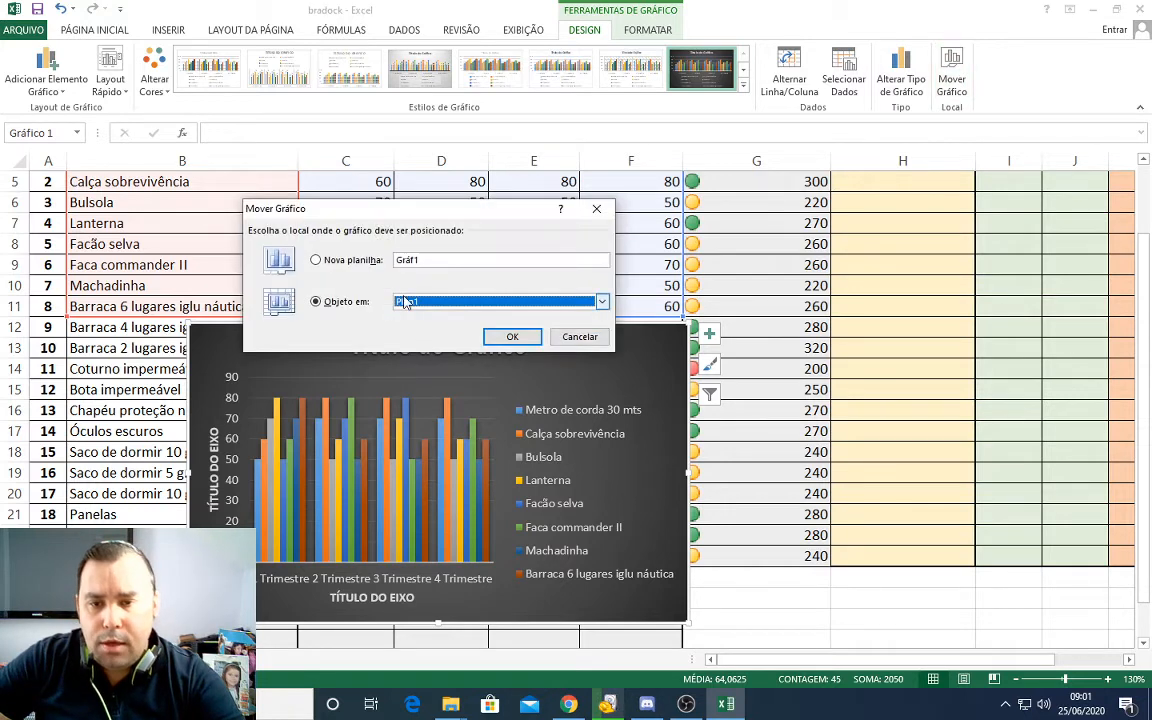
left_click(511, 337)
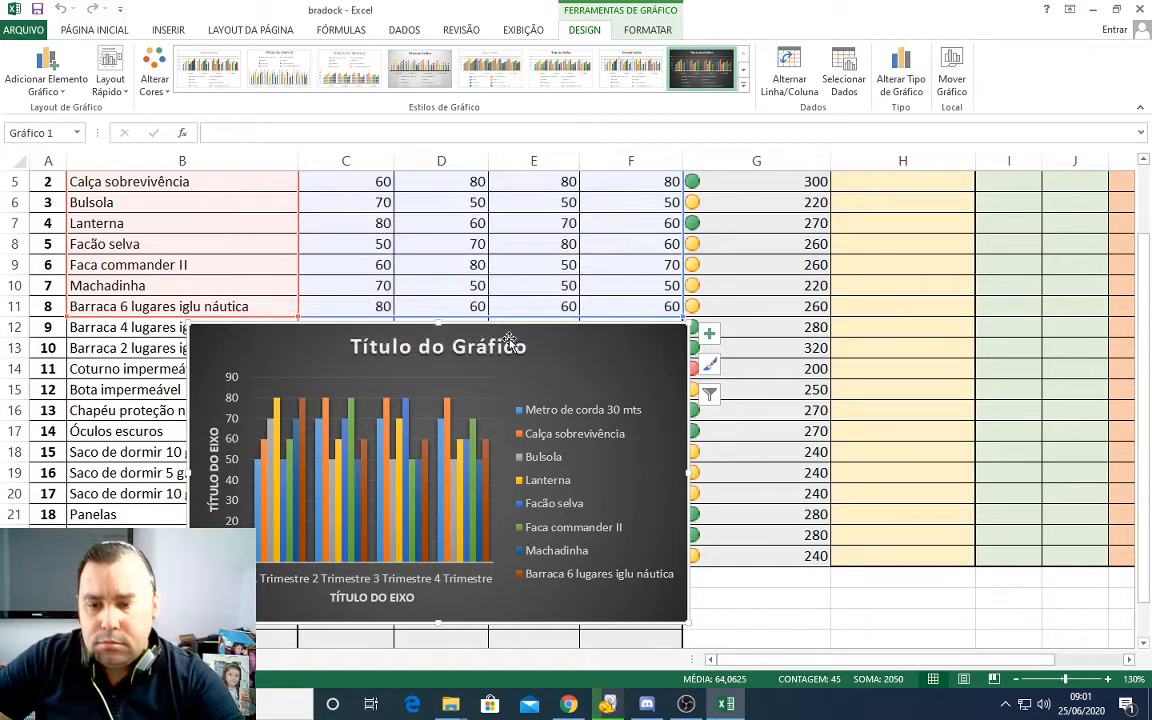
left_click(955, 72)
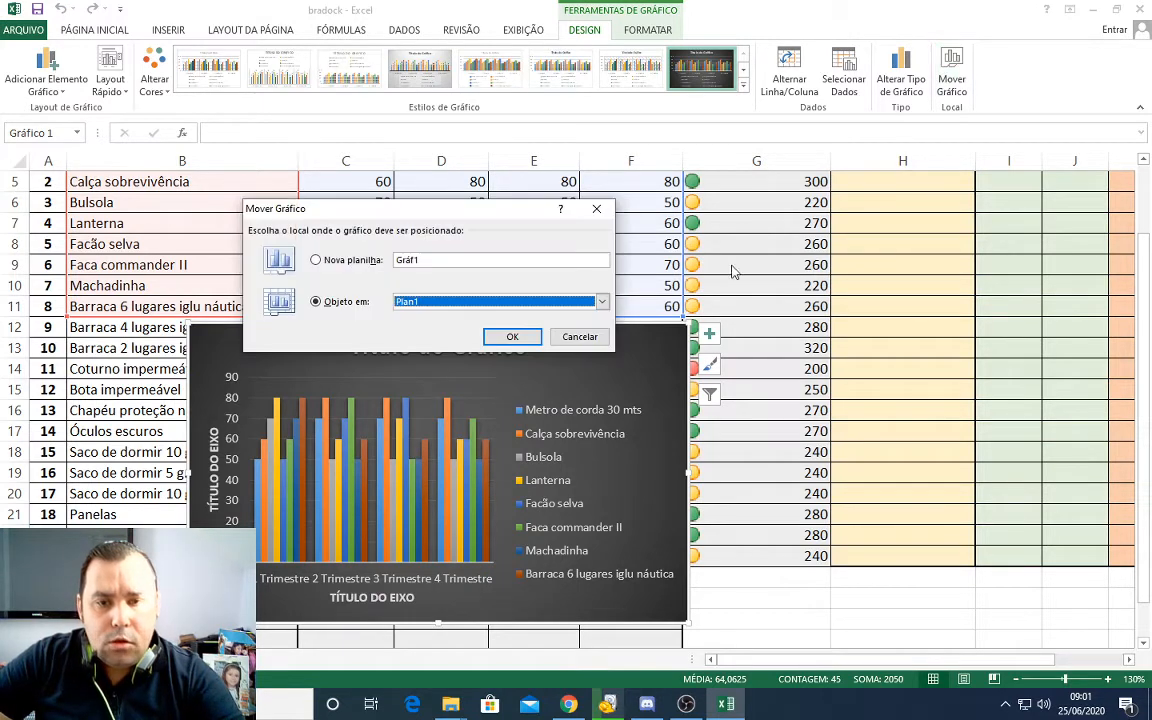
left_click(601, 301)
left_click(601, 301)
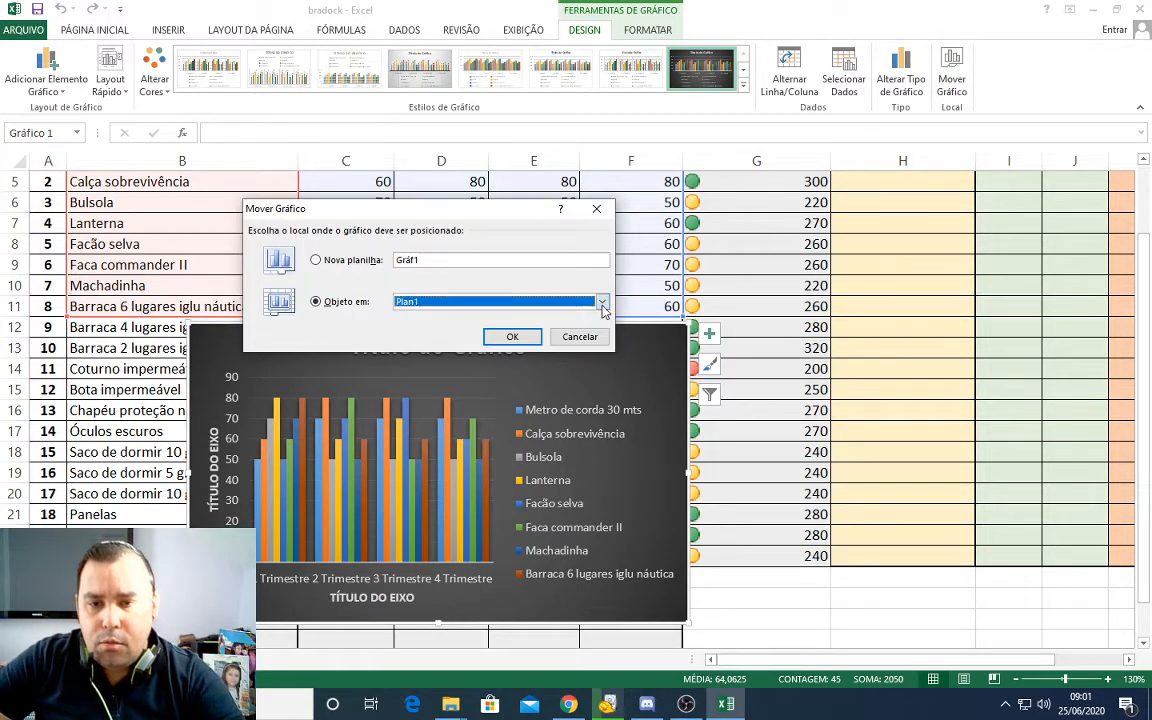
left_click(520, 306)
left_click(521, 313)
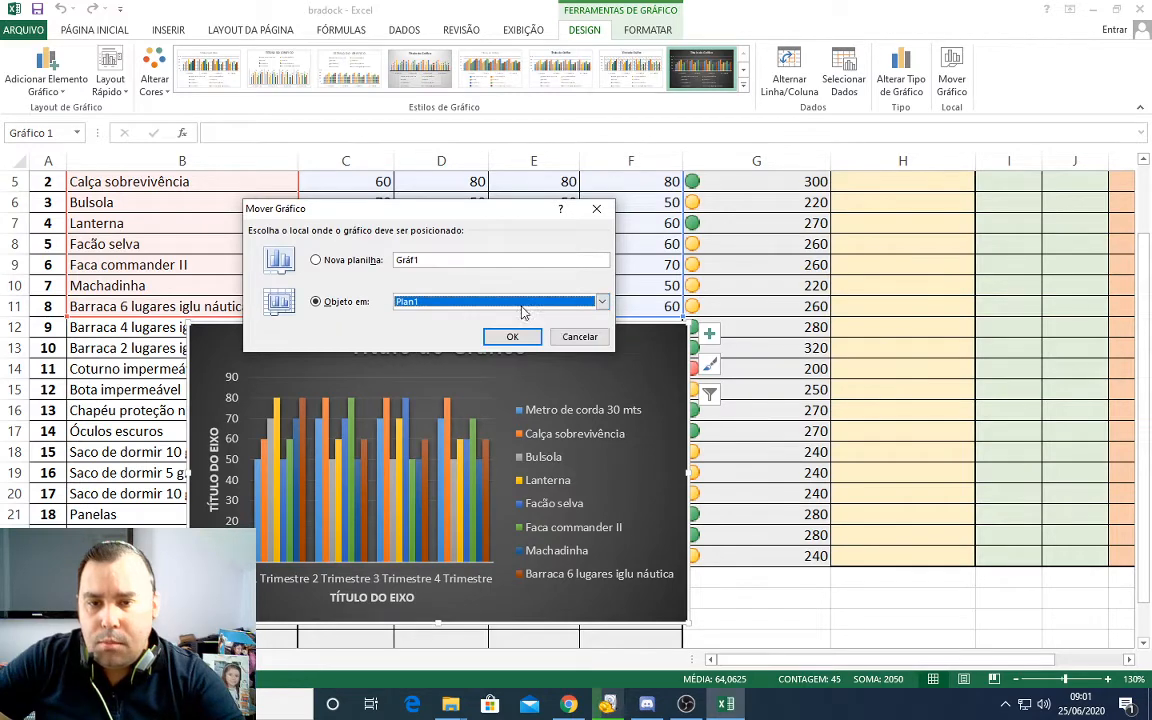
left_click(524, 337)
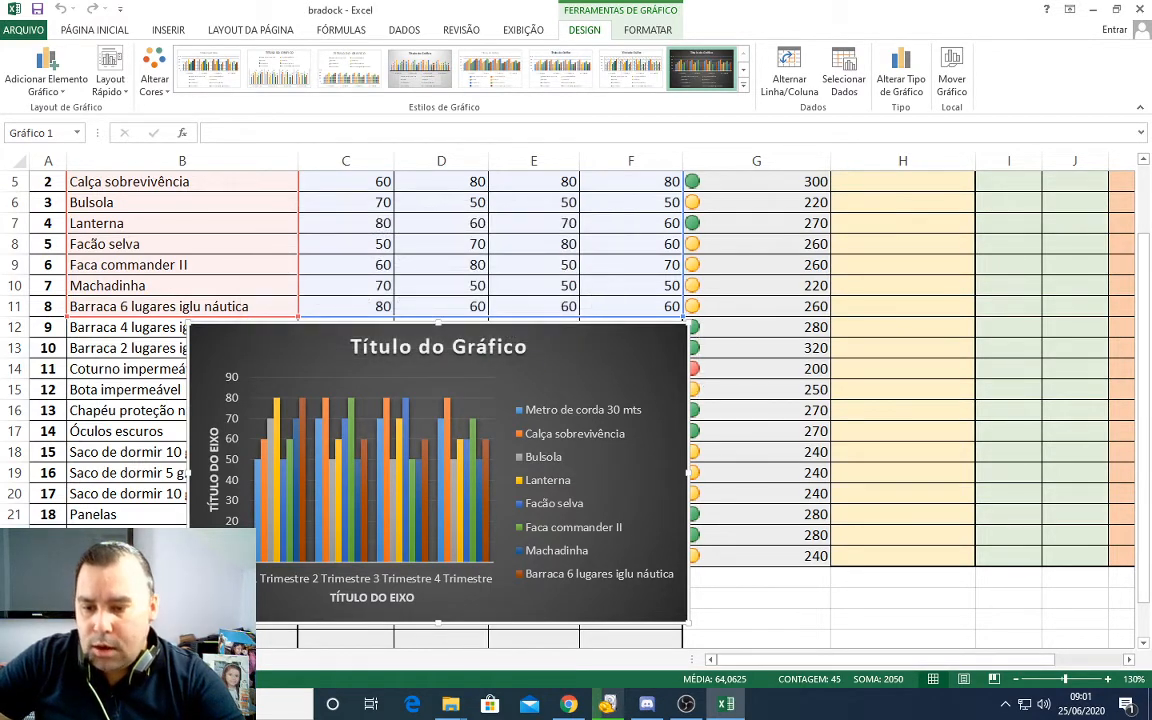
Step: Move the column chart as an object into Plan2, checking Plan1 before going back to Plan2
left_click(122, 660)
left_click(80, 660)
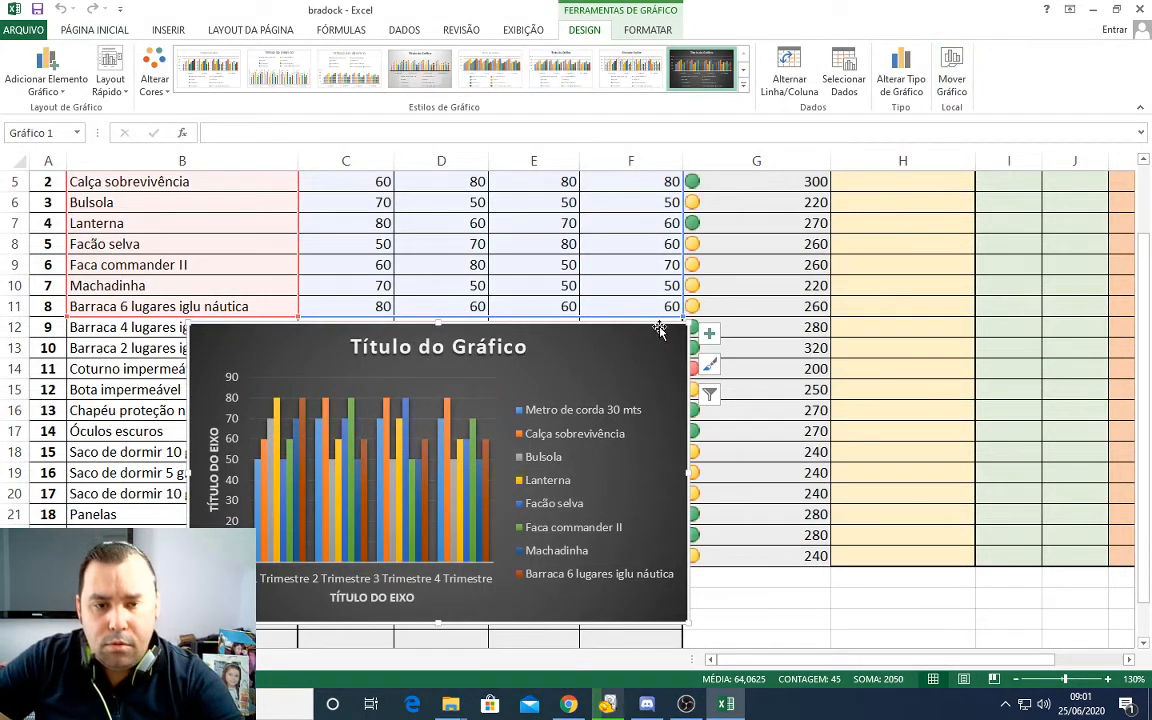
left_click(951, 82)
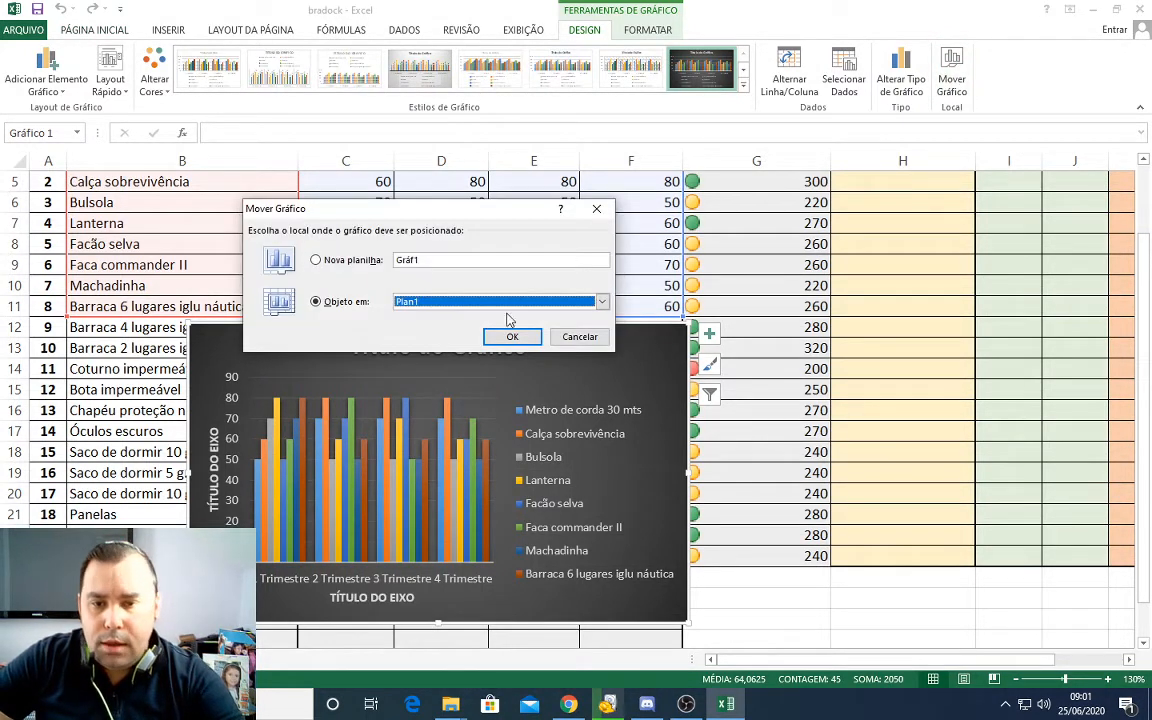
left_click(603, 303)
left_click(415, 322)
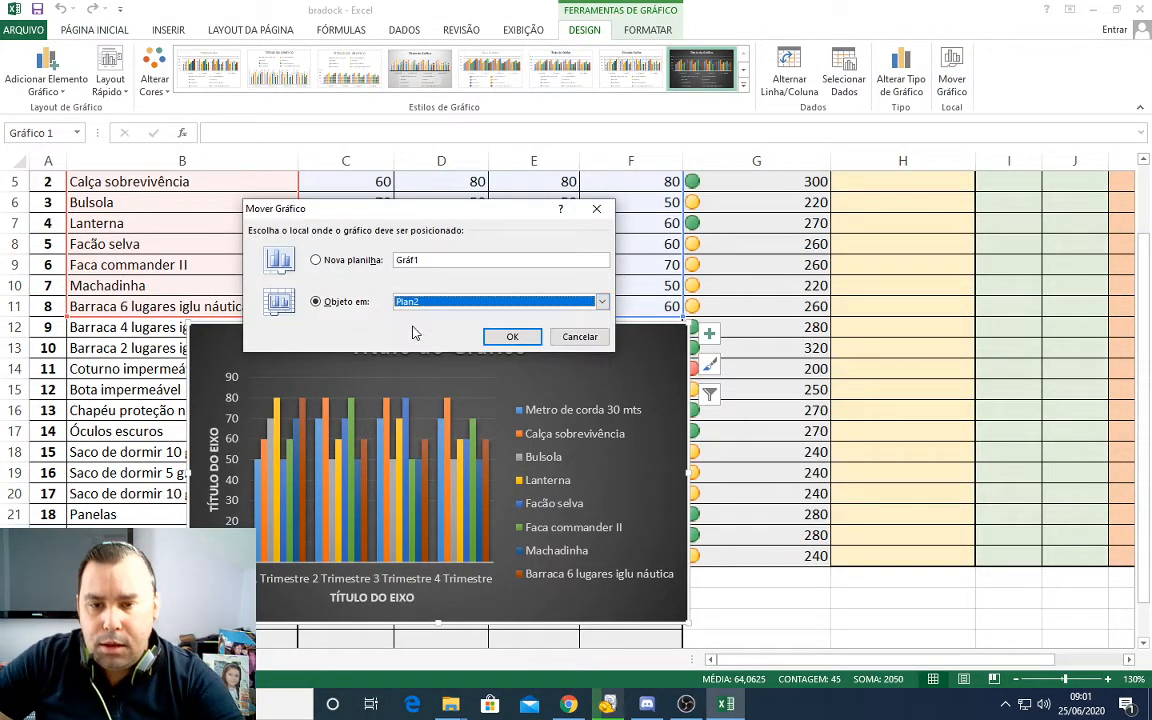
left_click(512, 337)
left_click(72, 660)
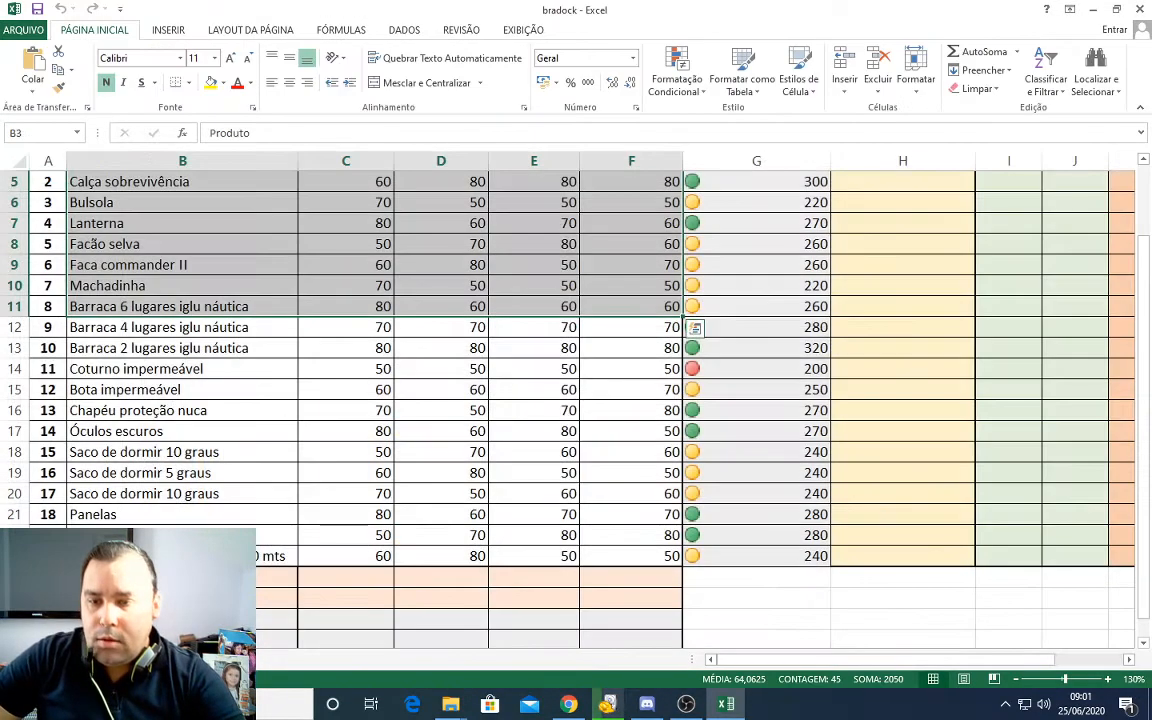
scroll(203, 497, "up", 2)
left_click(117, 660)
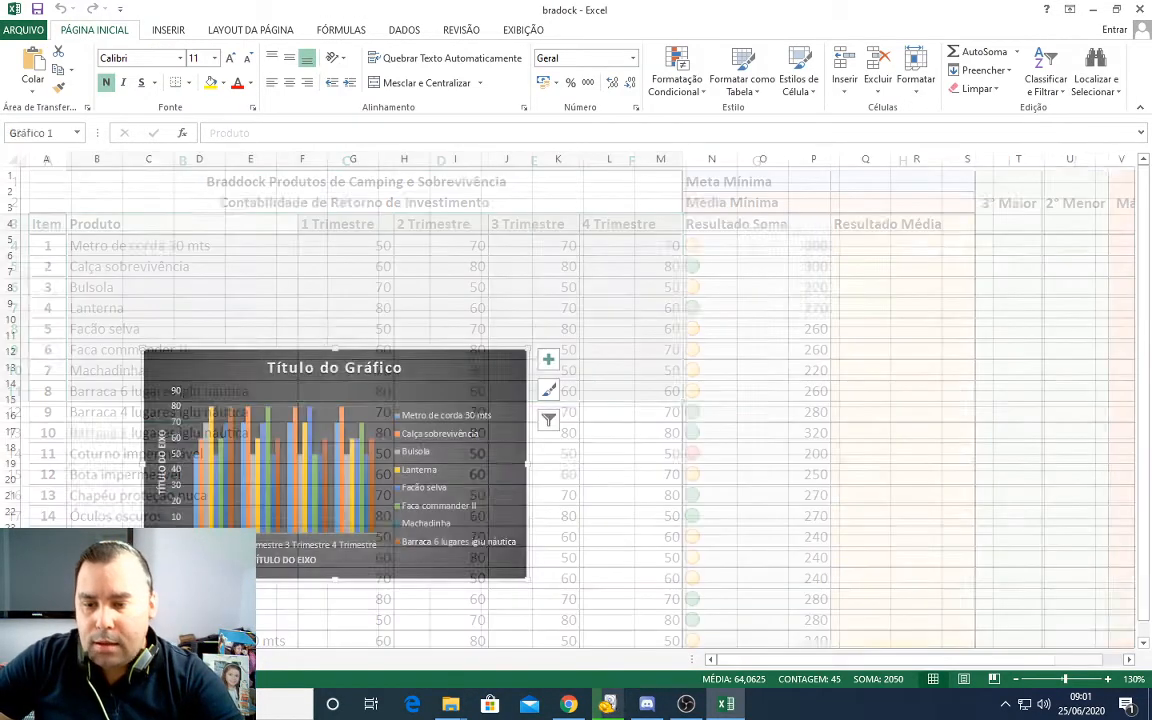
Step: Place the chart at the sheet's upper-left corner by cell A1 and enlarge it to about column S and row 29
left_click_drag(251, 357, 45, 160)
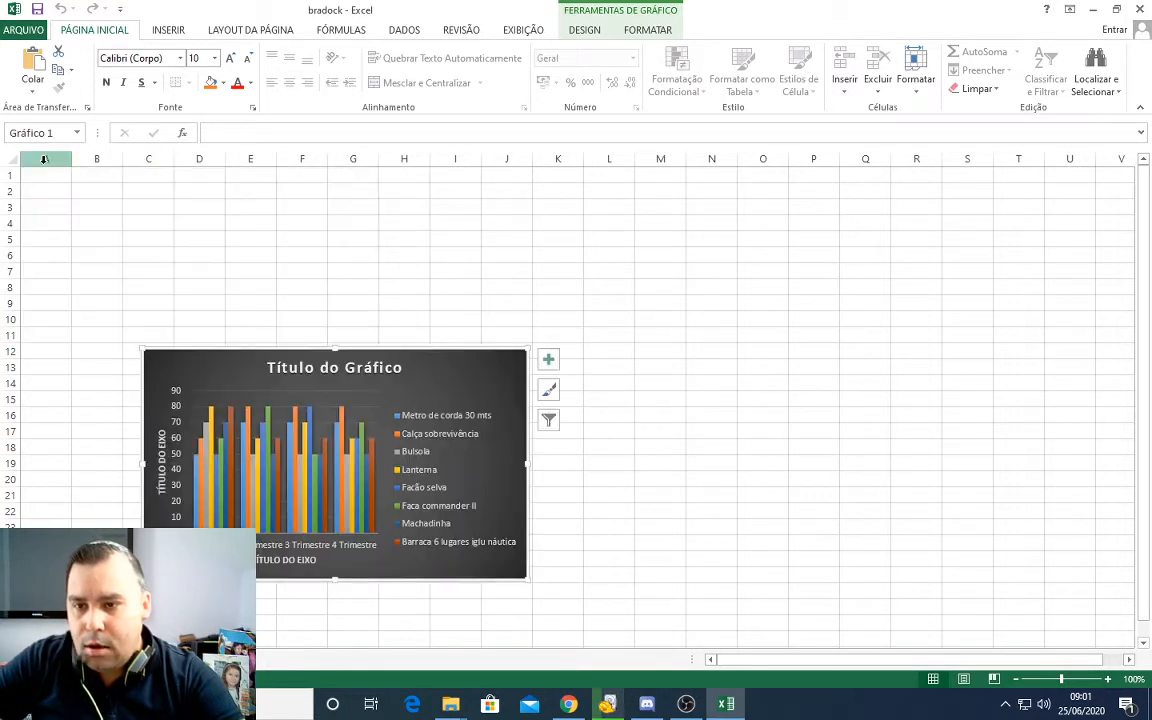
left_click_drag(286, 354, 172, 182)
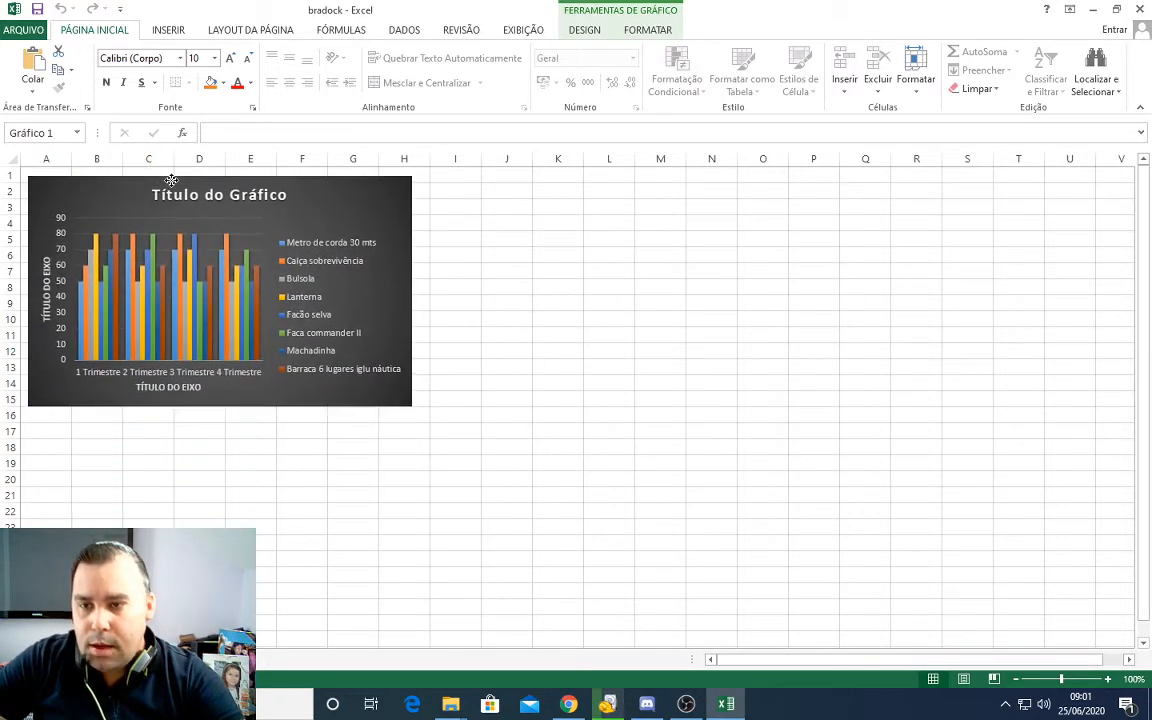
left_click_drag(413, 410, 972, 630)
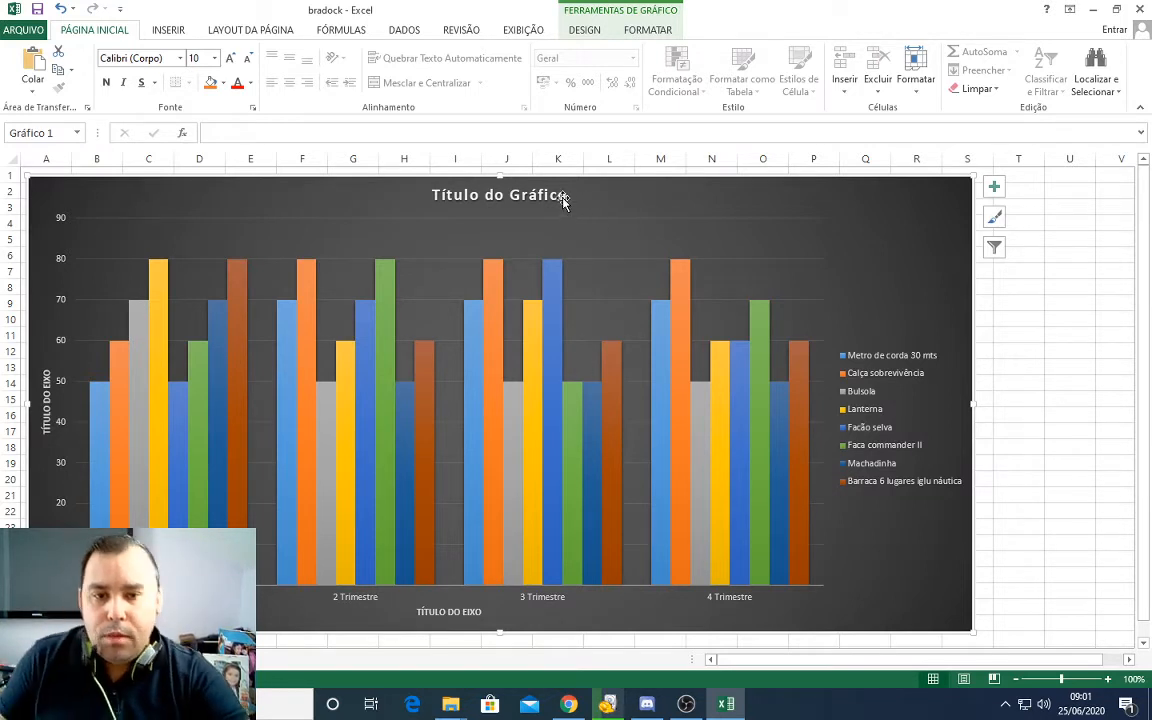
Step: Replace the chart title text with Teste Turma
double_click(518, 195)
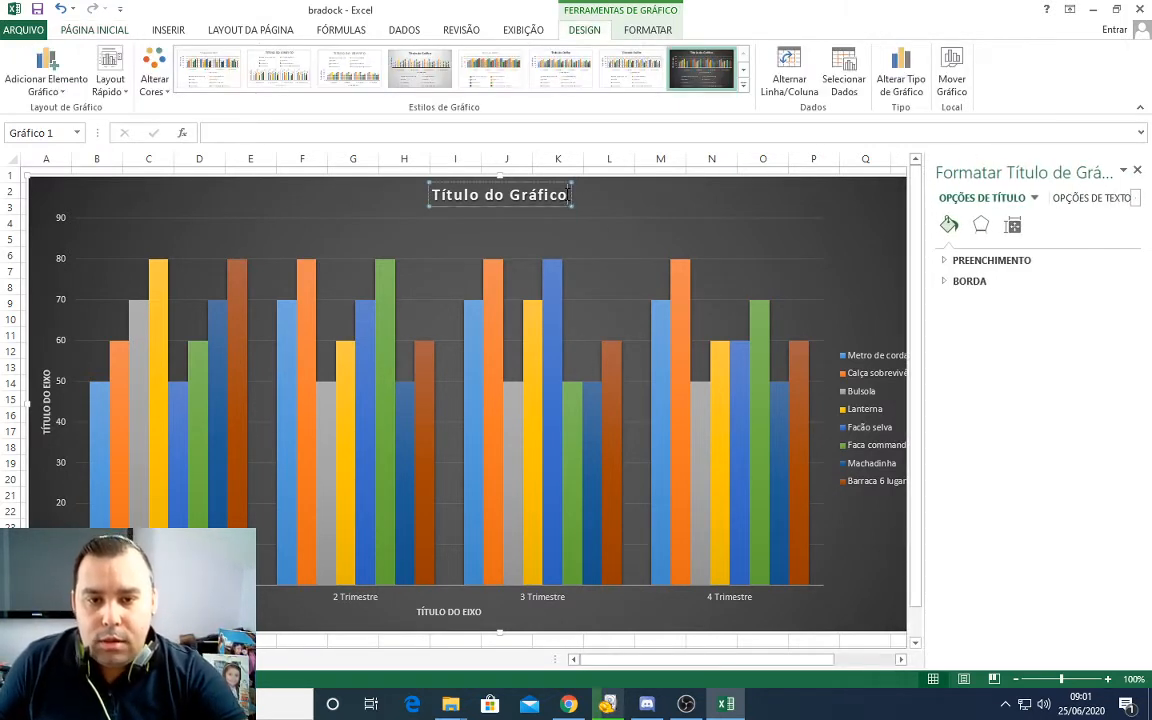
left_click_drag(570, 193, 425, 194)
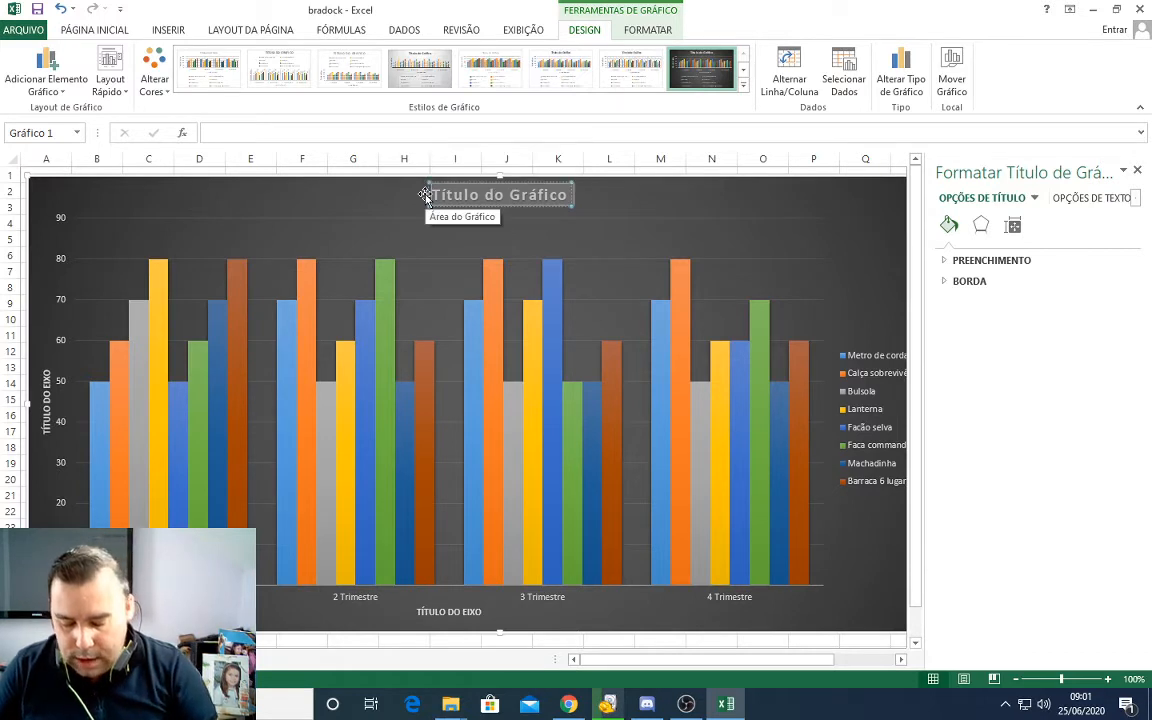
type("Tes")
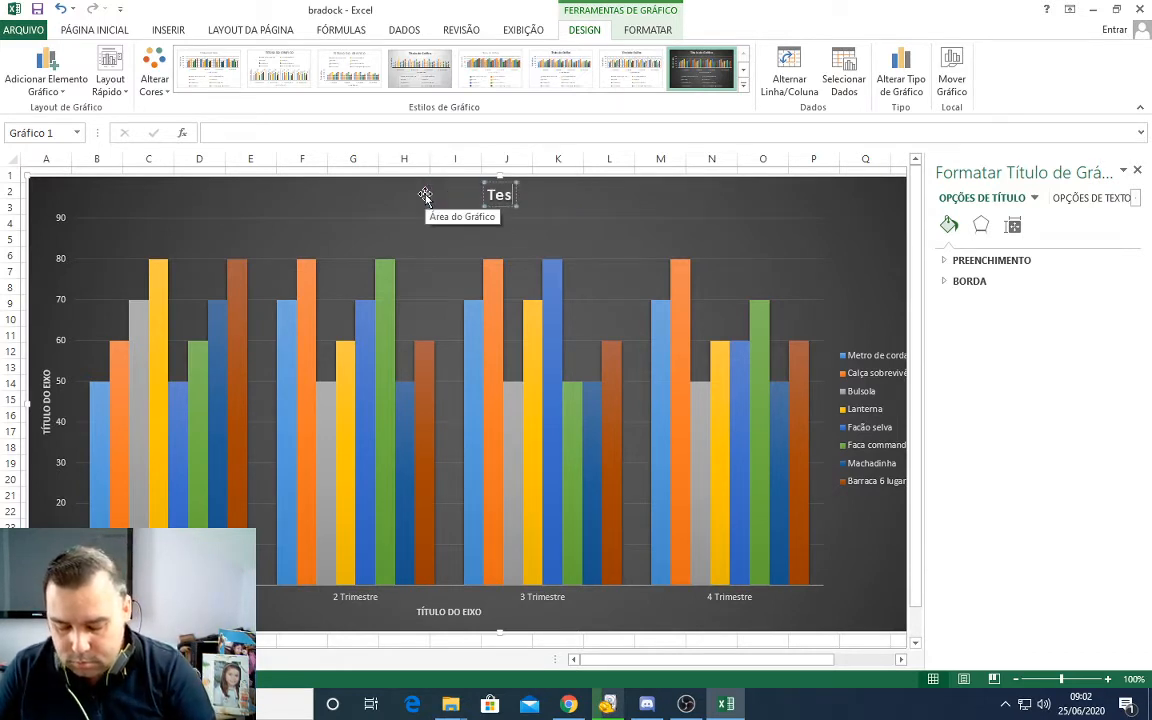
type("te Turma")
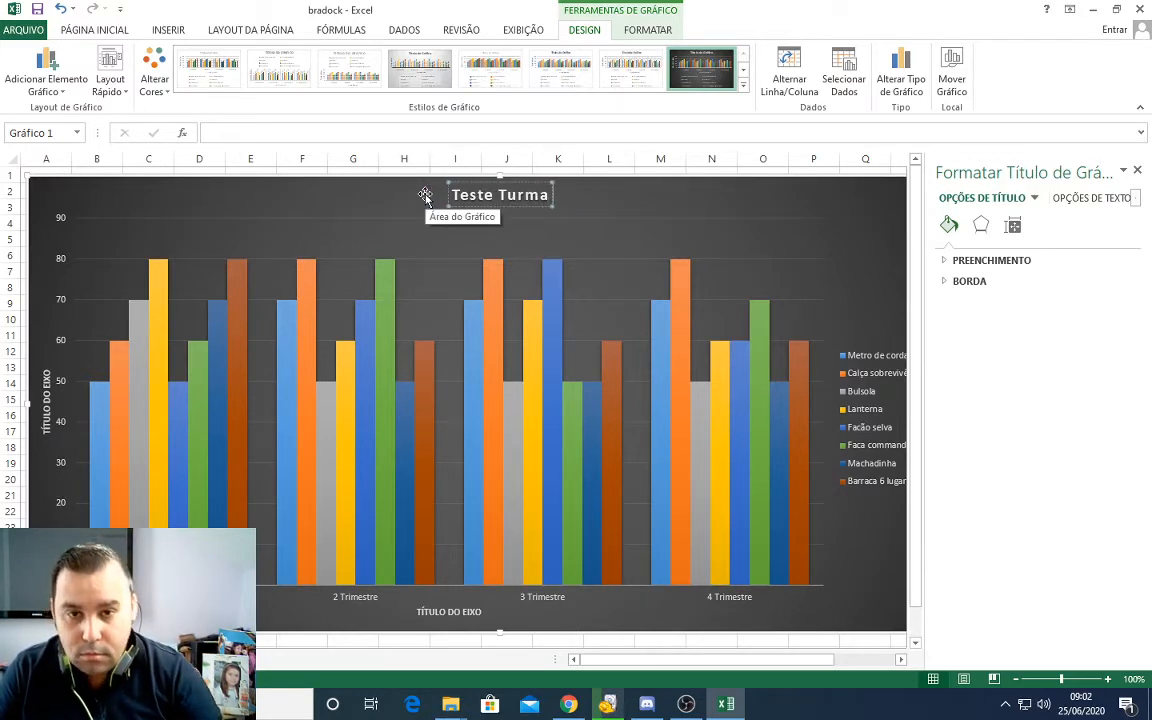
Step: Point out the vertical and horizontal axis titles by selecting each, and close the axis title formatting pane
left_click(47, 428)
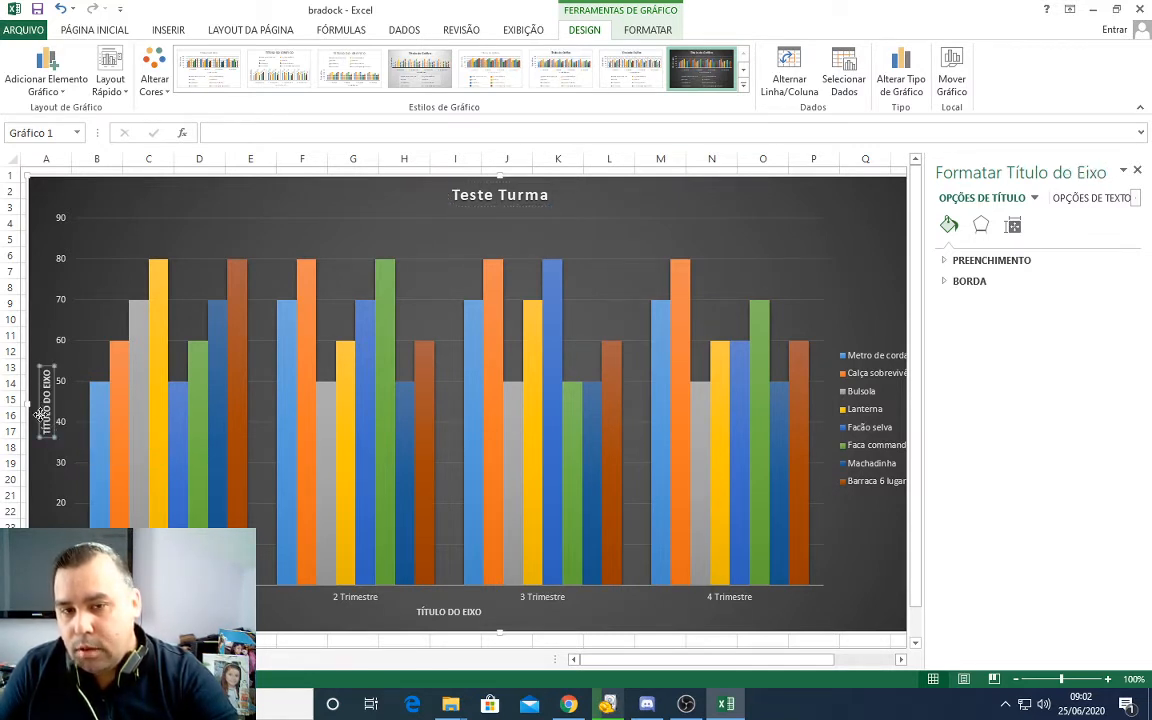
left_click(456, 613)
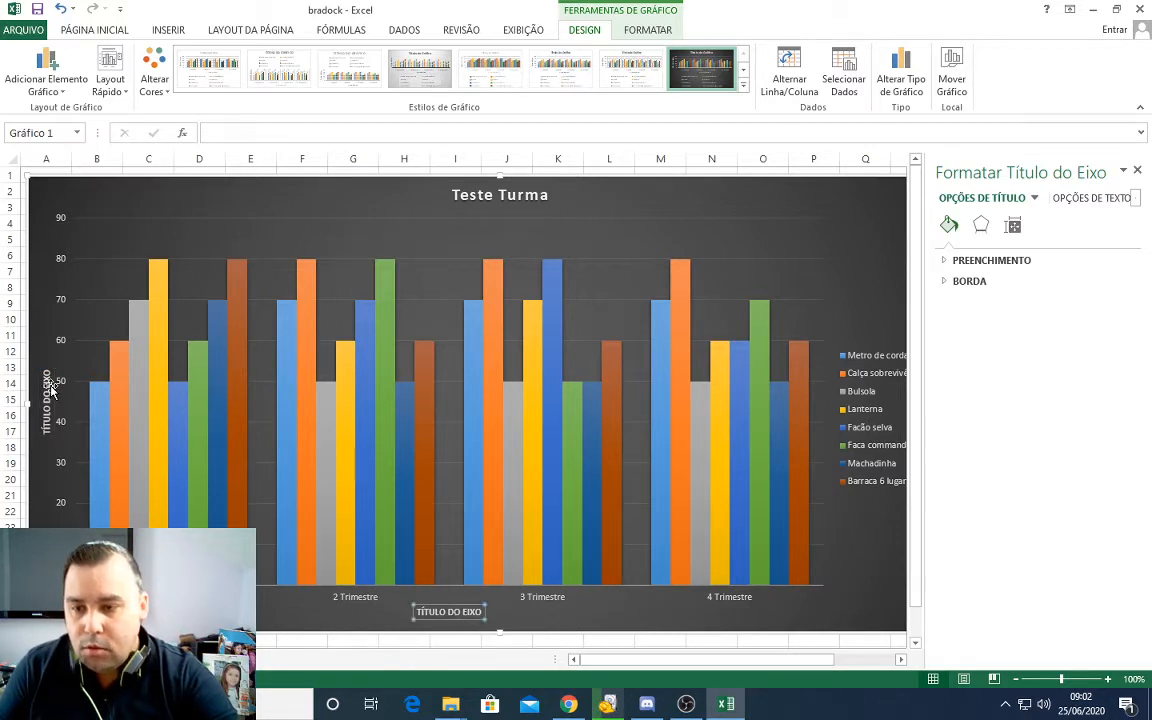
left_click(1137, 171)
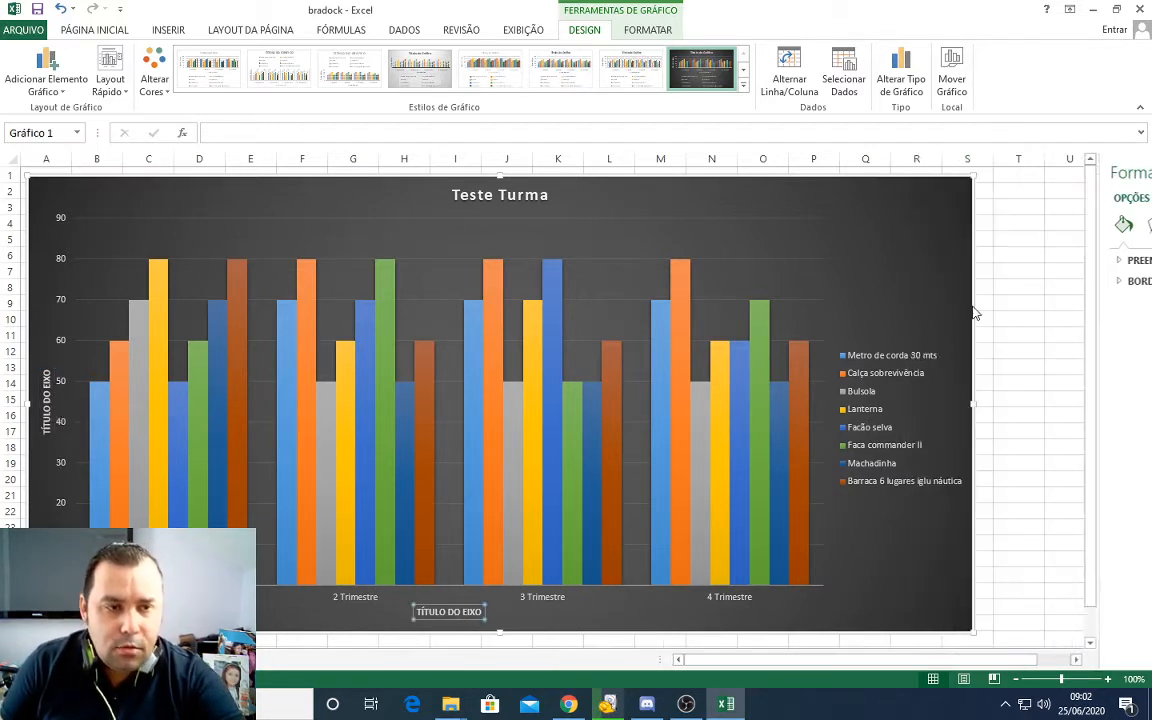
Step: Stretch the chart legend upward and downward to space out its product entries
left_click(886, 447)
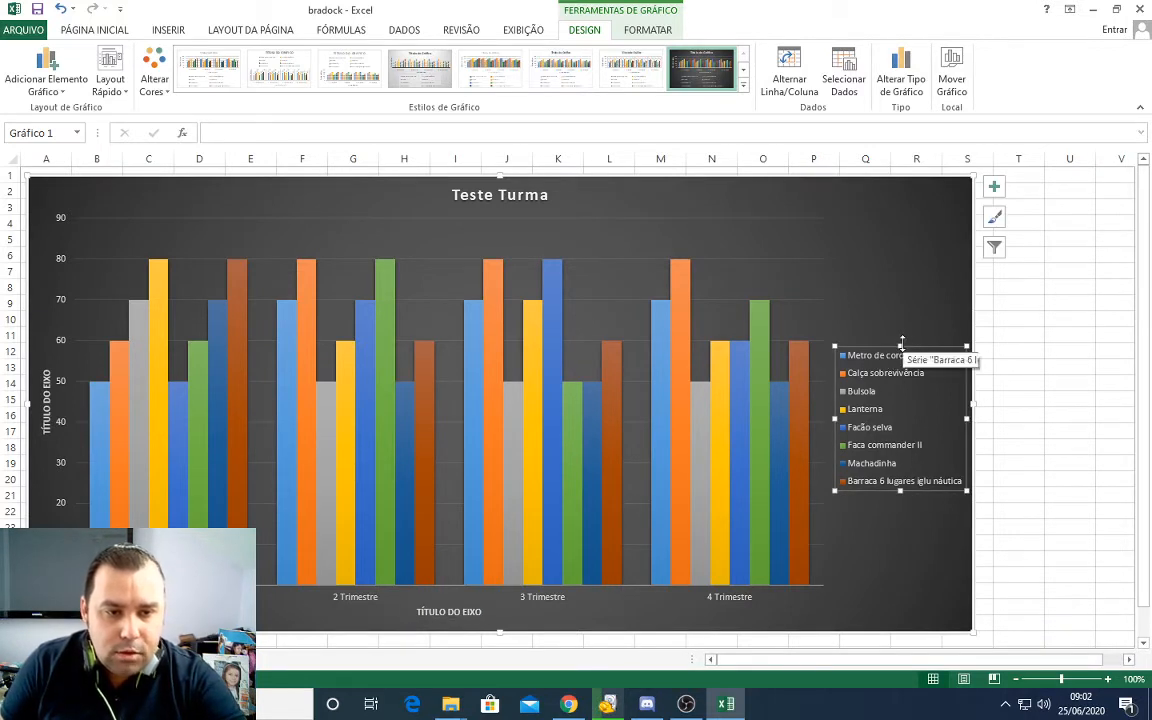
left_click_drag(901, 346, 901, 275)
left_click_drag(901, 490, 901, 551)
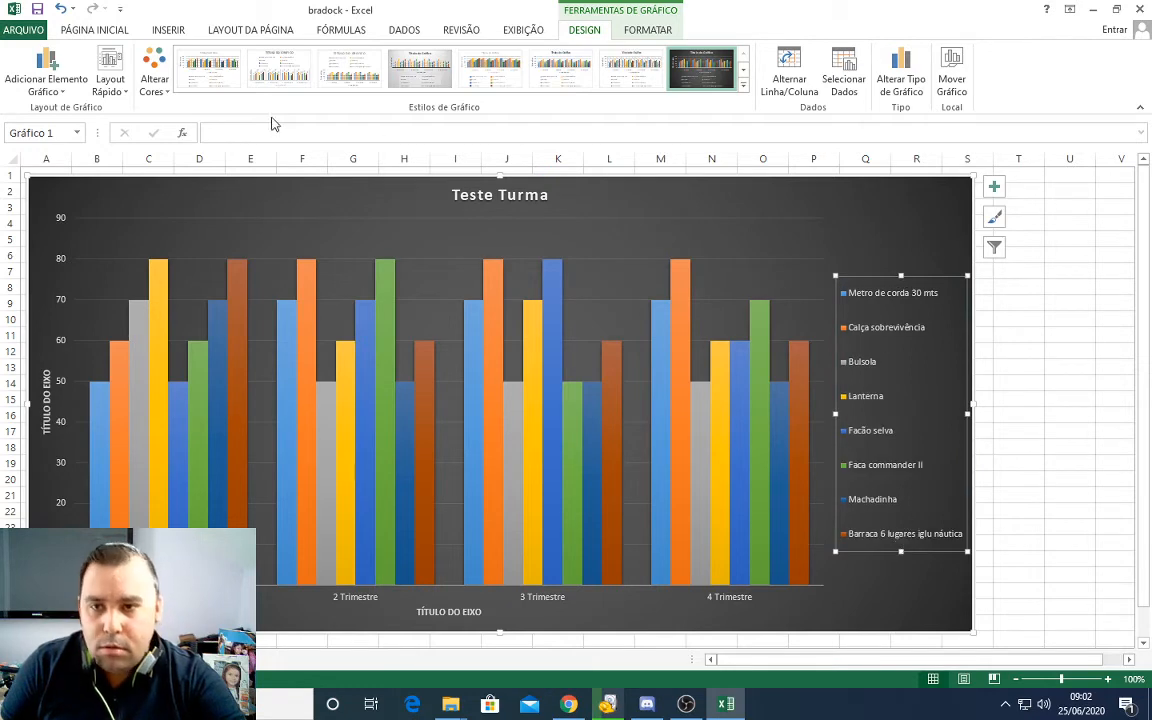
Step: Try larger text sizes on the chart legend and settle on size 11
left_click(88, 30)
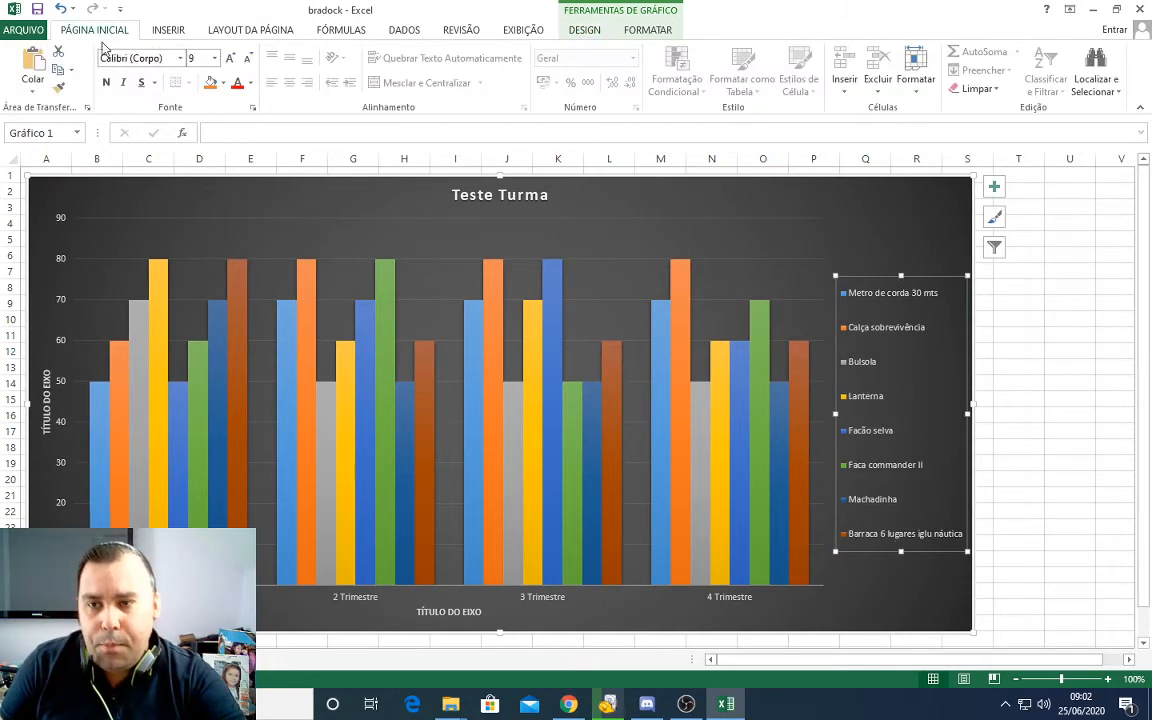
left_click(229, 60)
left_click(229, 60)
left_click(229, 60)
left_click(229, 60)
left_click(229, 60)
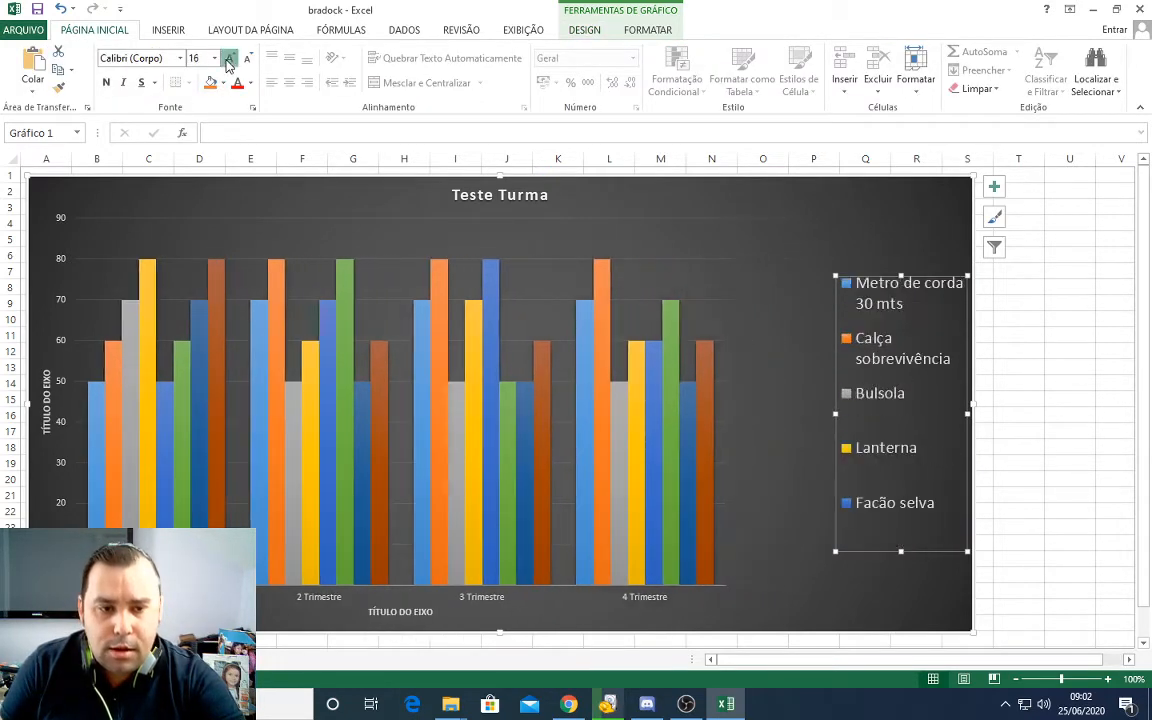
left_click(229, 60)
left_click(229, 60)
left_click(248, 60)
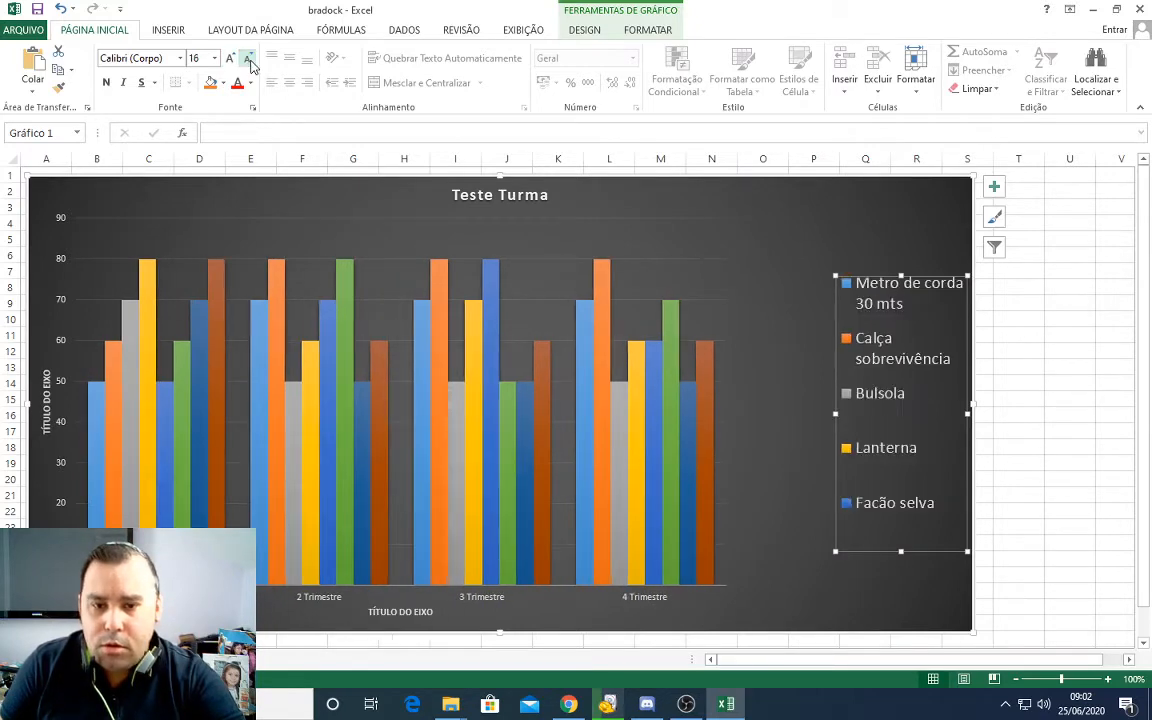
left_click(248, 60)
left_click(248, 60)
left_click(248, 60)
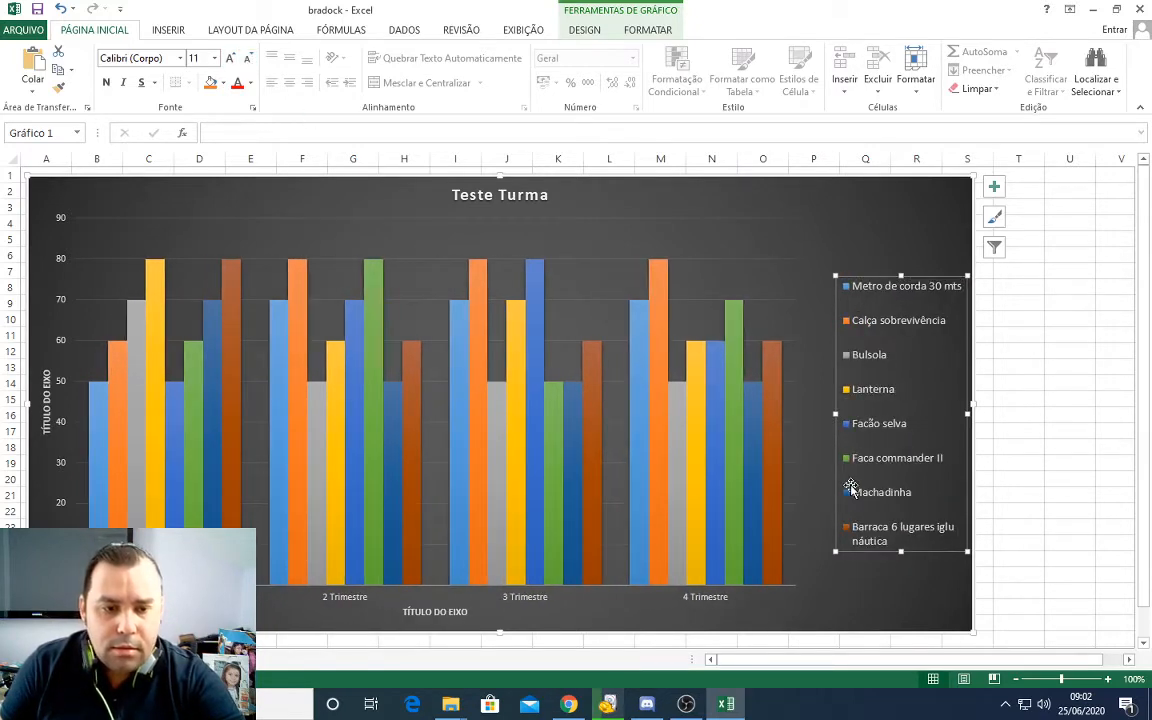
Step: Set the legend text size to 12 and widen the legend toward the columns without overlapping them
scroll(848, 470, "down", 1)
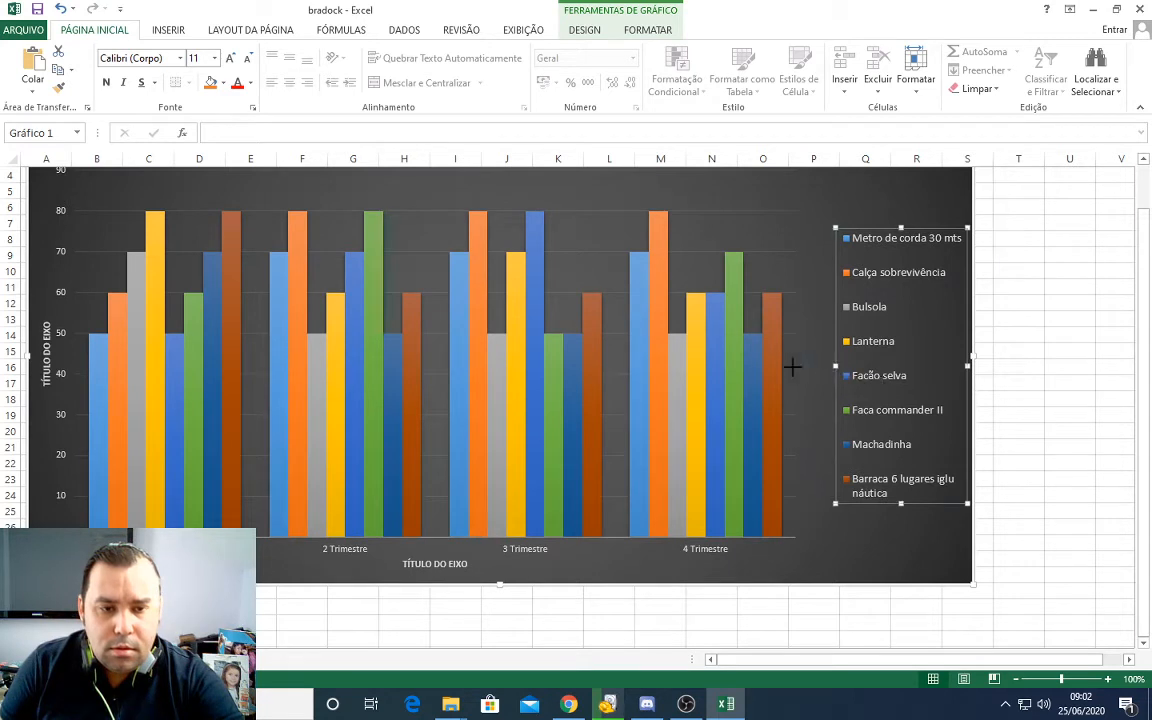
left_click_drag(757, 367, 757, 367)
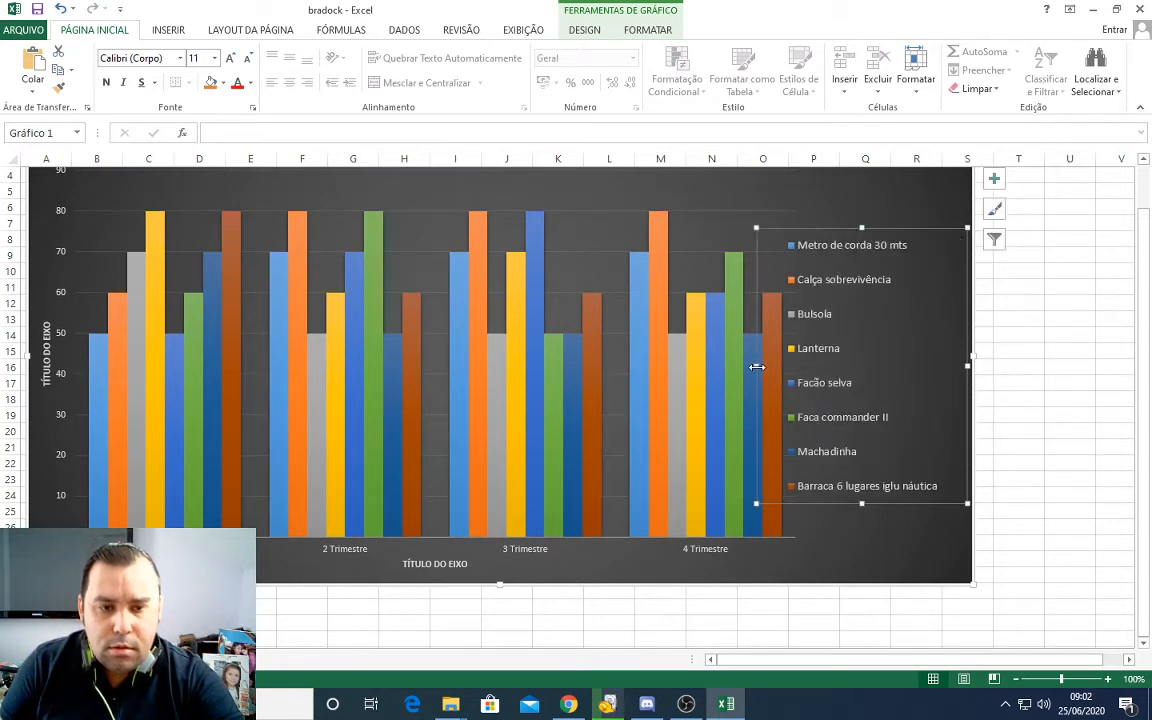
left_click(230, 59)
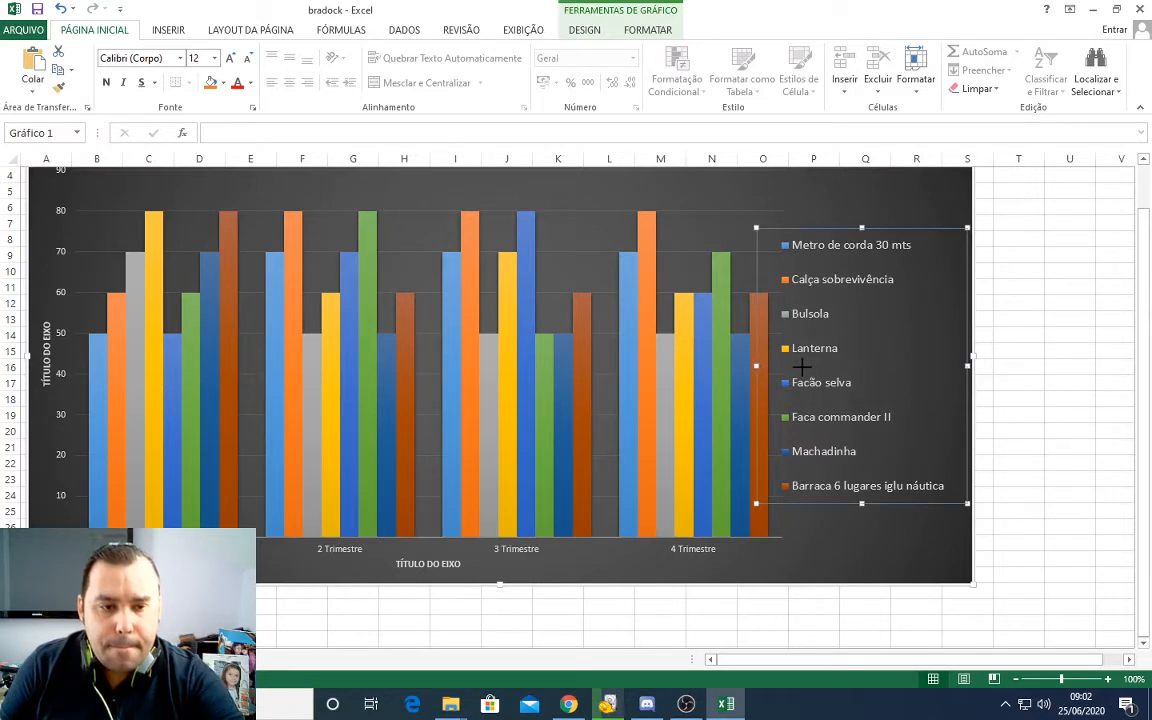
left_click_drag(811, 367, 812, 366)
Step: Extend the chart's lower edge by a few rows and review the taller chart from title to horizontal axis
left_click_drag(501, 585, 499, 627)
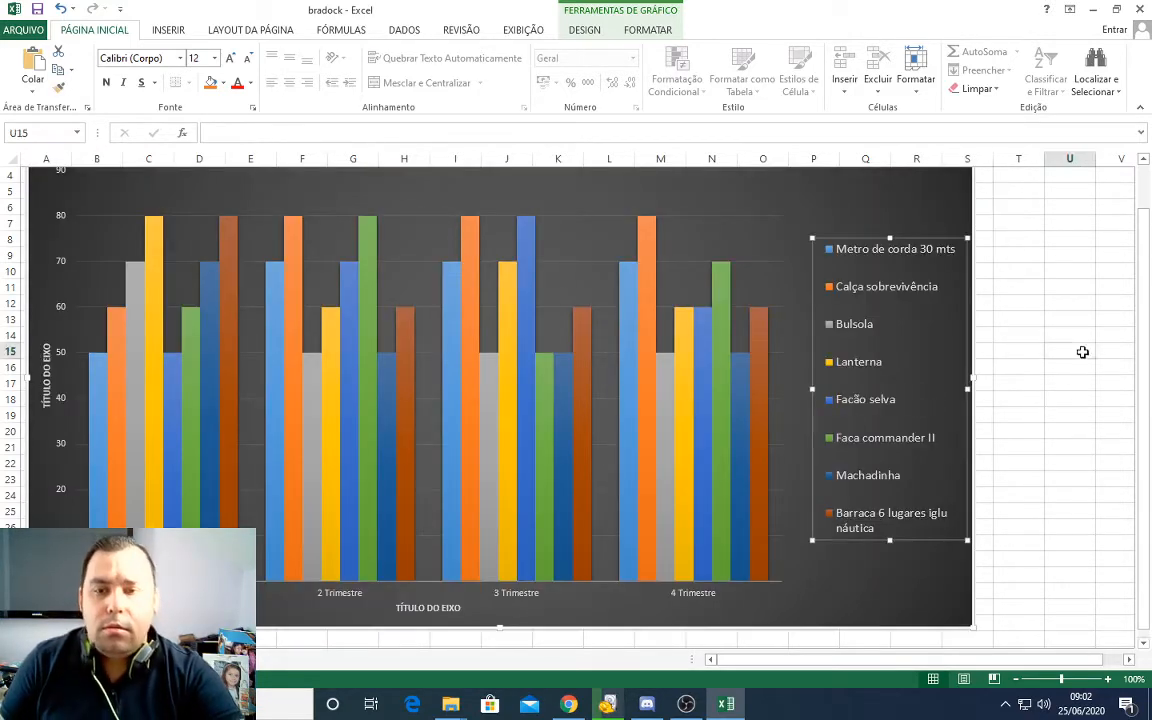
left_click(1078, 349)
scroll(771, 450, "up", 1)
scroll(771, 450, "down", 2)
left_click(616, 568)
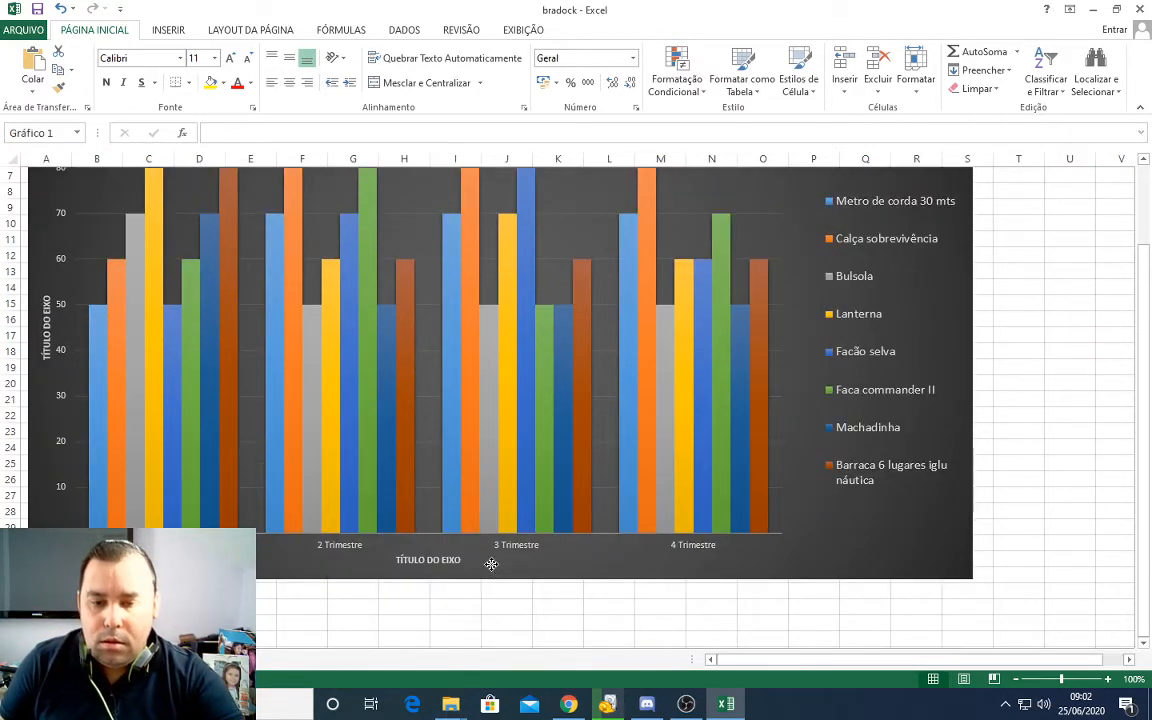
scroll(591, 553, "up", 2)
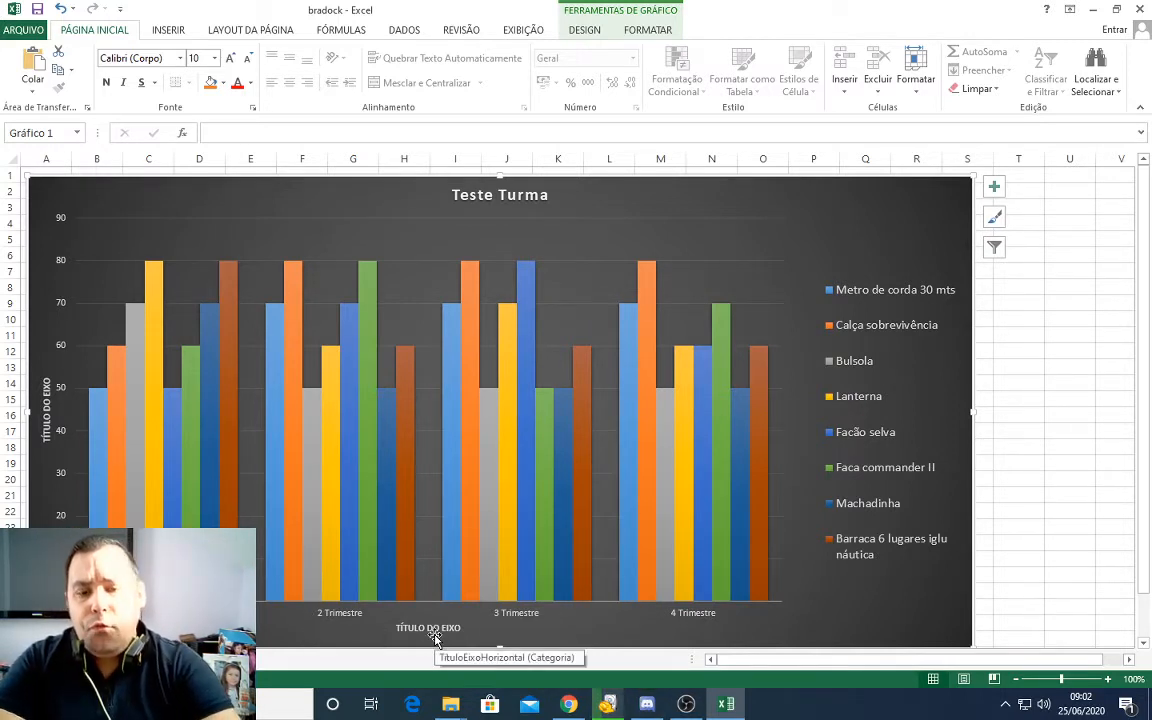
Step: Return to Plan1 and turn on filters for the header cells A3:F3, from Item to 4 Trimestre
left_click(104, 660)
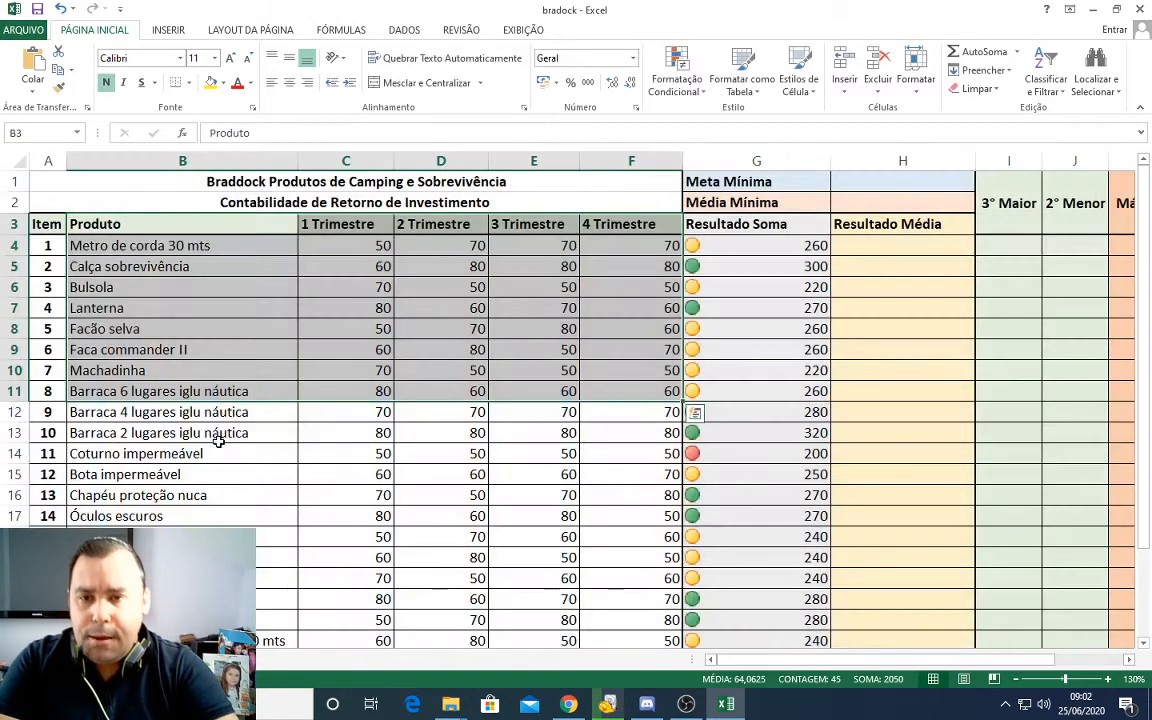
left_click(262, 331)
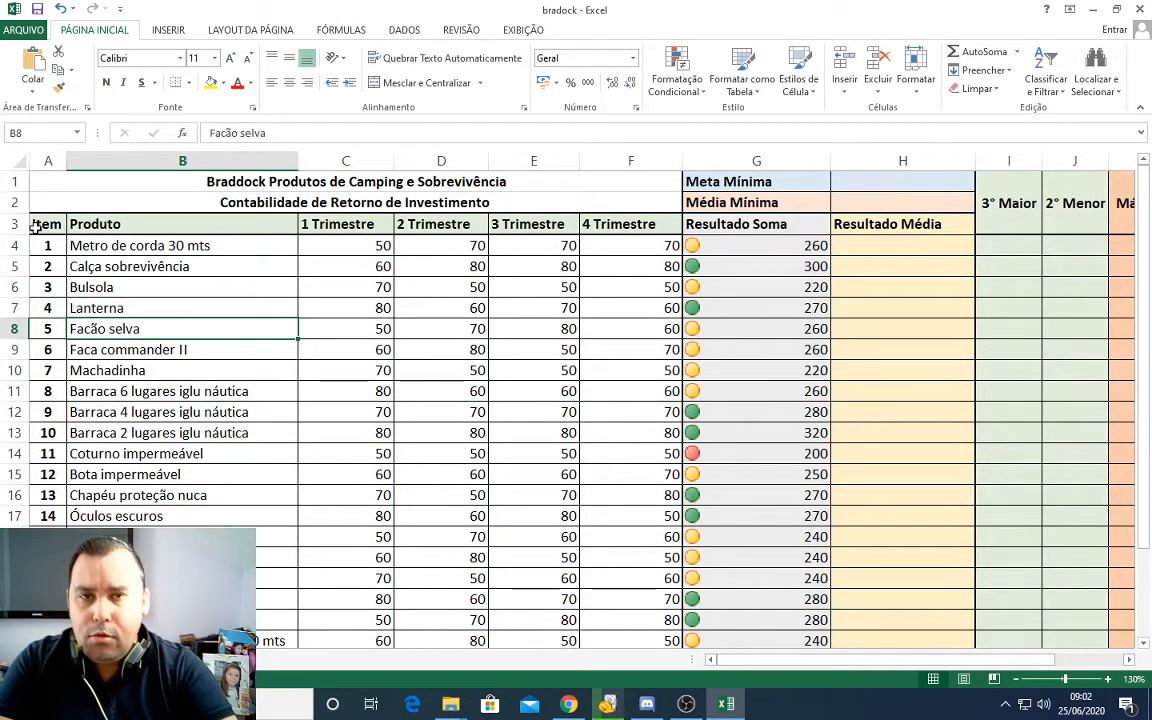
left_click_drag(35, 230, 648, 230)
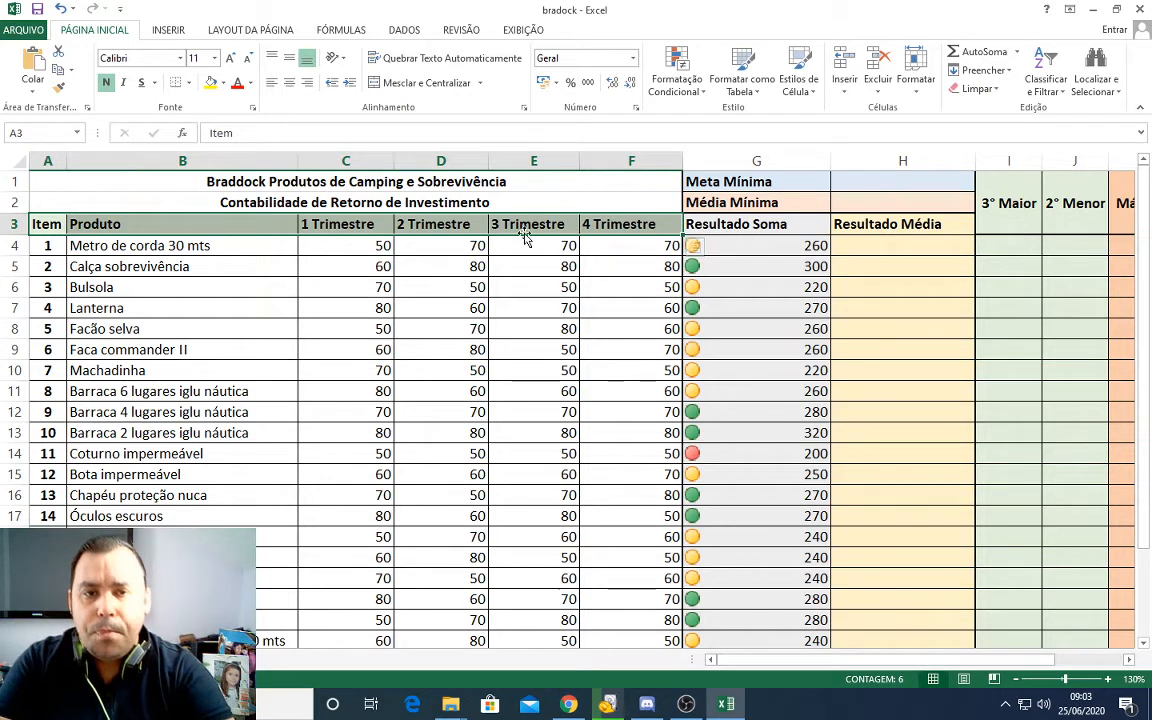
left_click(405, 31)
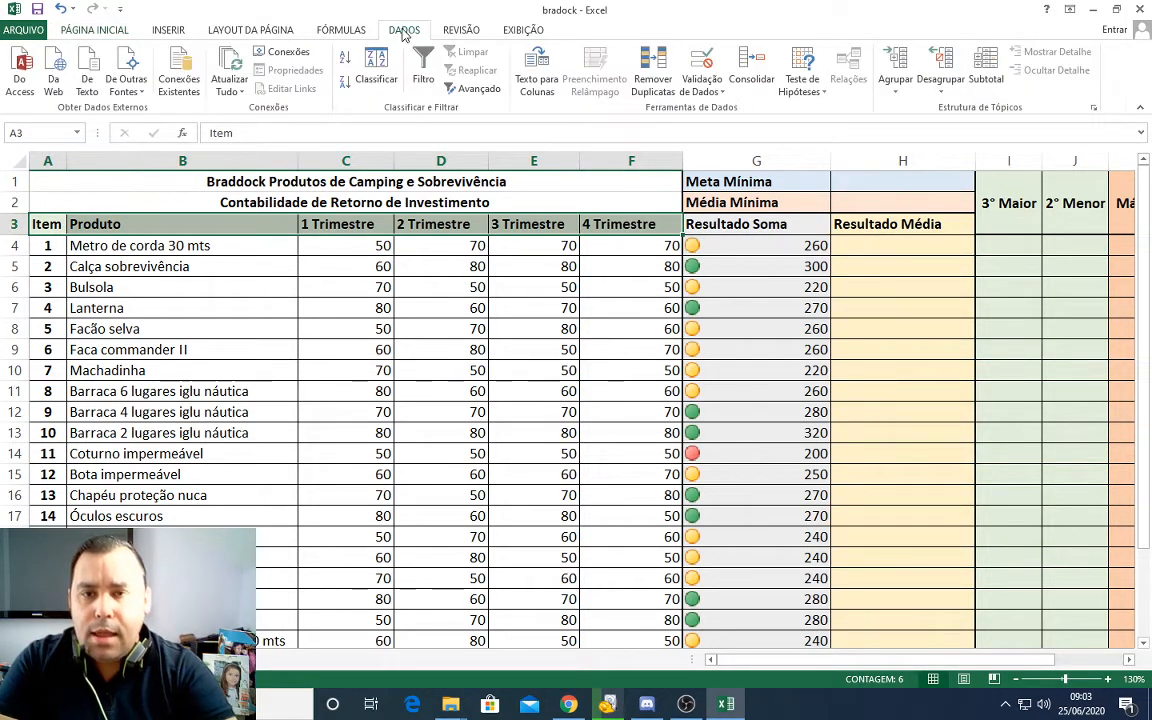
left_click(423, 68)
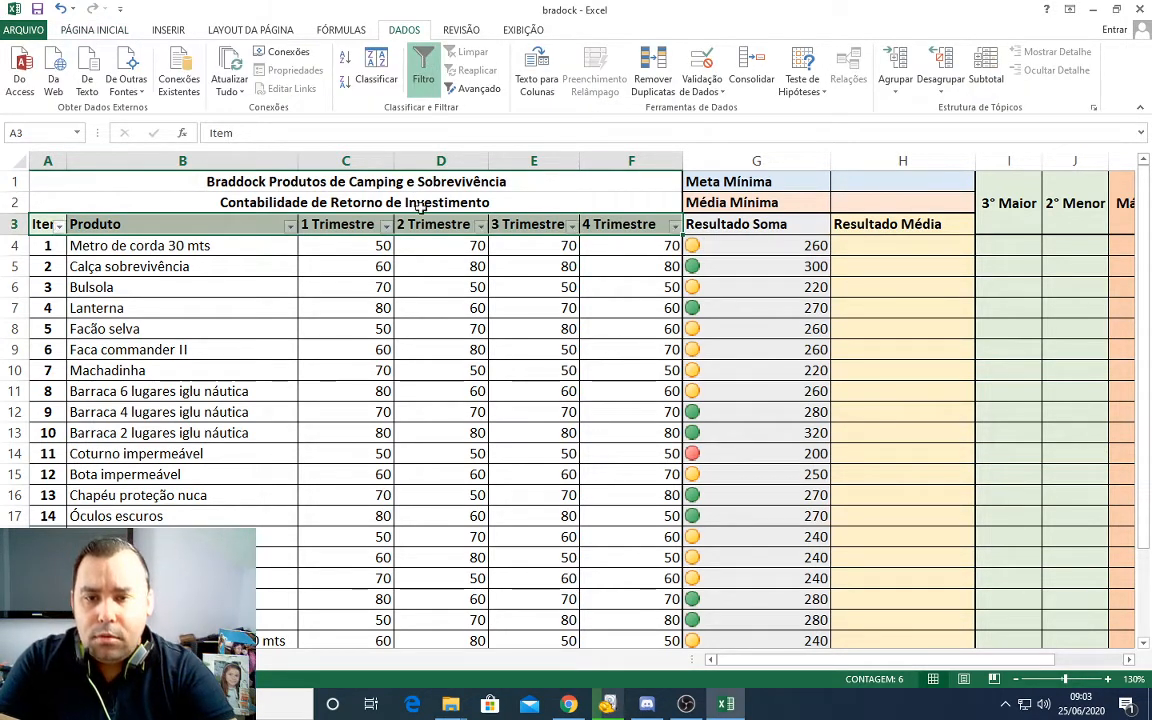
left_click(424, 254)
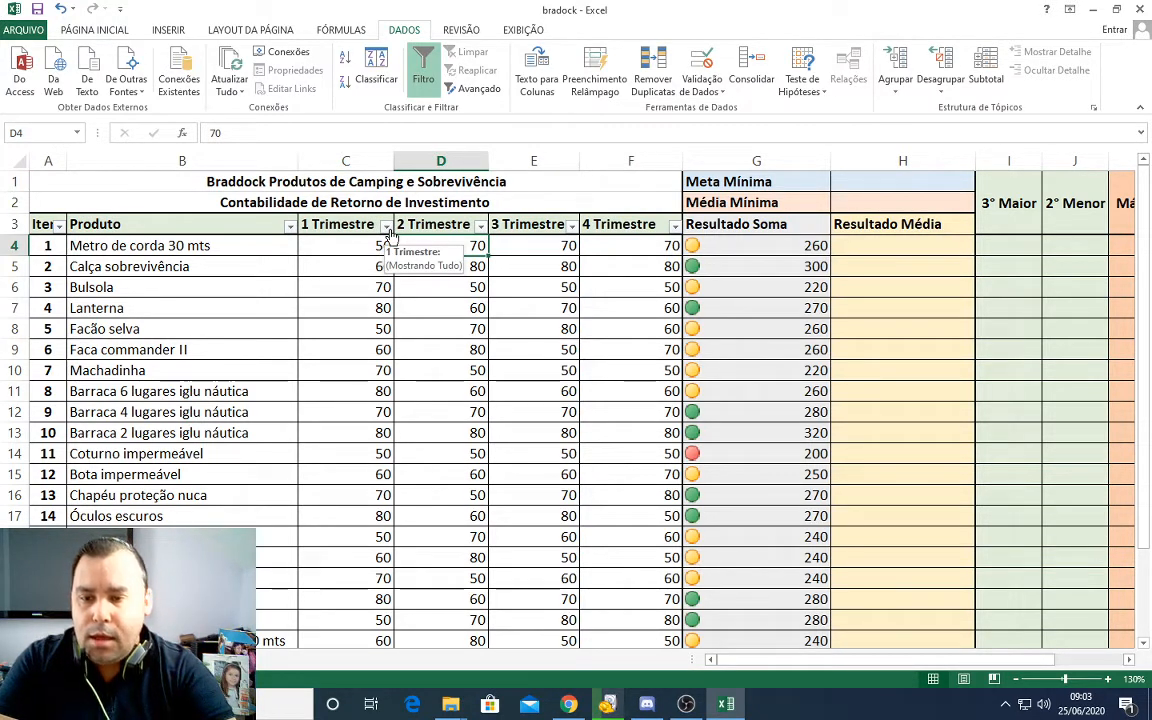
Step: Filter the 1 Trimestre column to show only the rows with the value 50
left_click(387, 229)
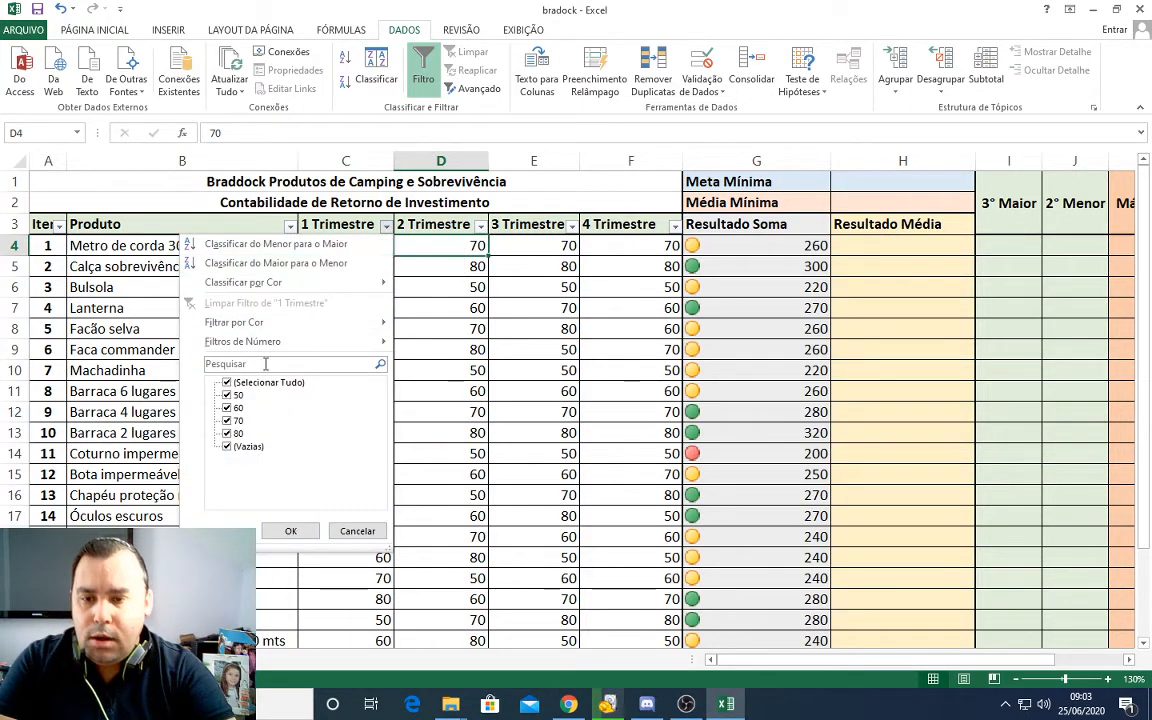
left_click(228, 382)
left_click(227, 395)
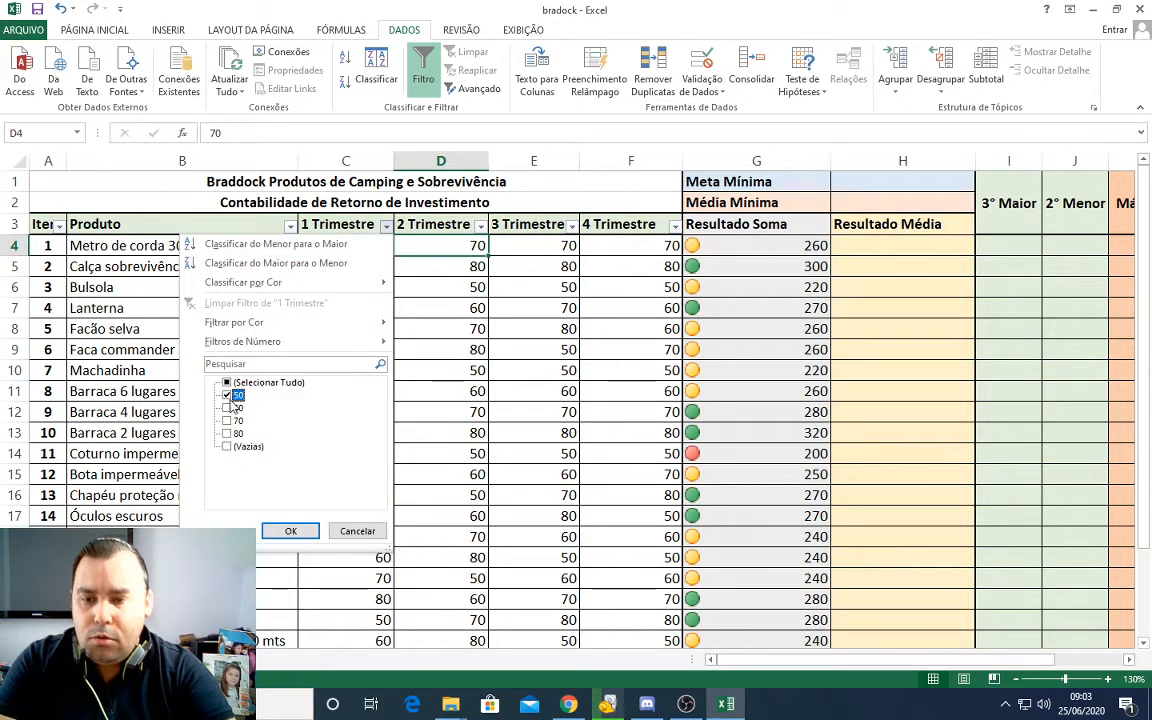
left_click(291, 531)
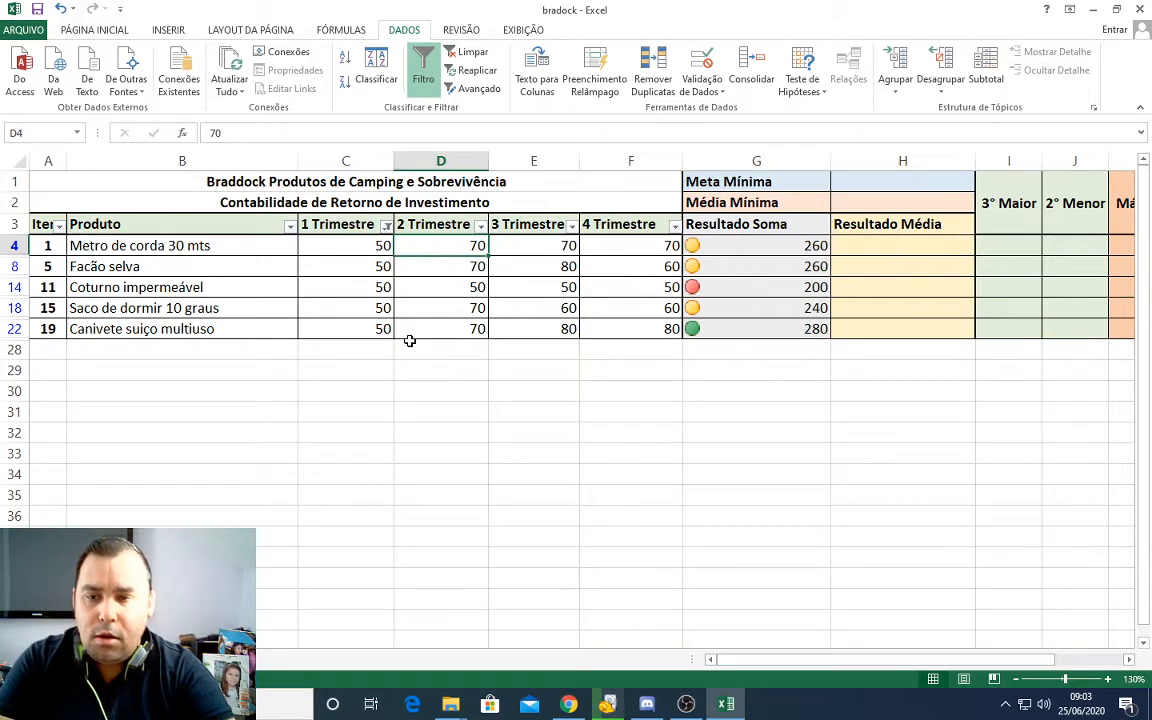
Step: Show all 1 Trimestre values again and turn off the filters on the header cells A3:F3
left_click(386, 226)
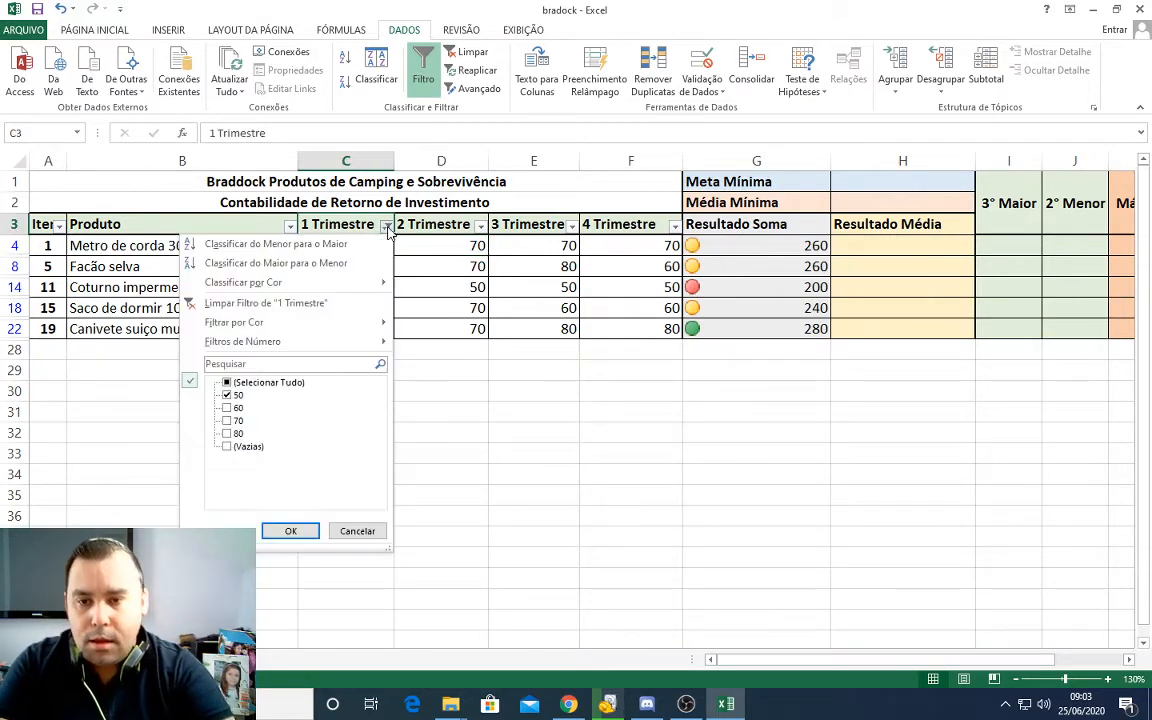
left_click(227, 383)
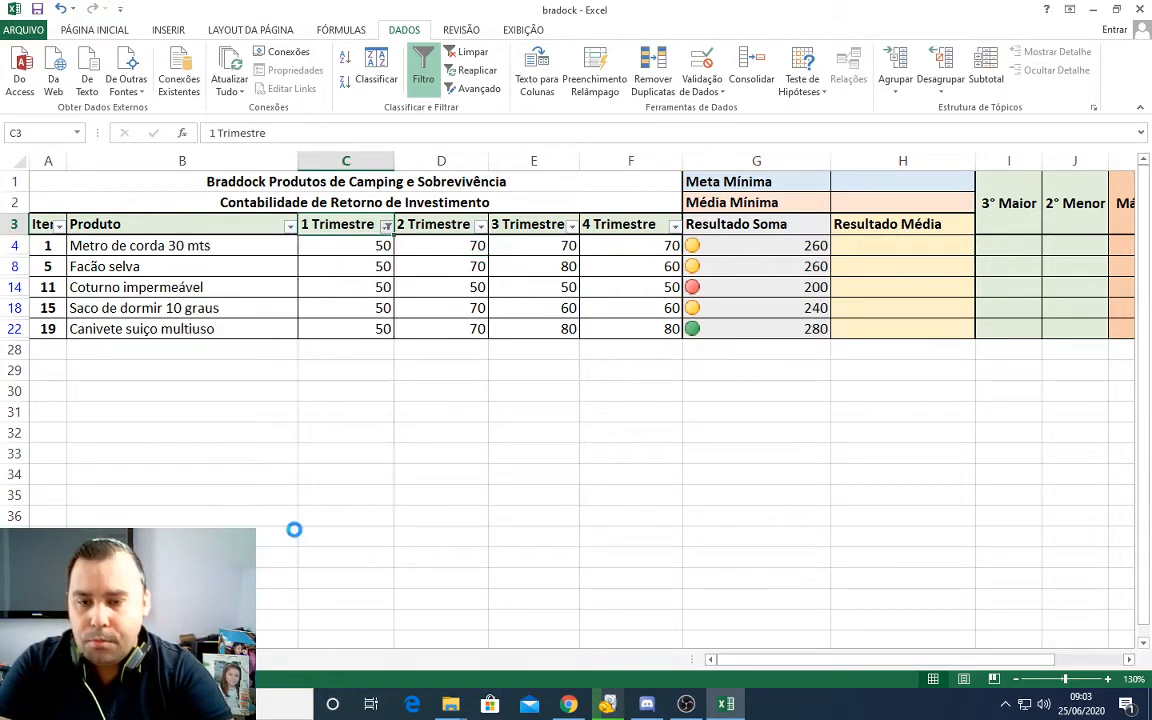
left_click(291, 531)
left_click_drag(44, 224, 611, 222)
left_click(419, 86)
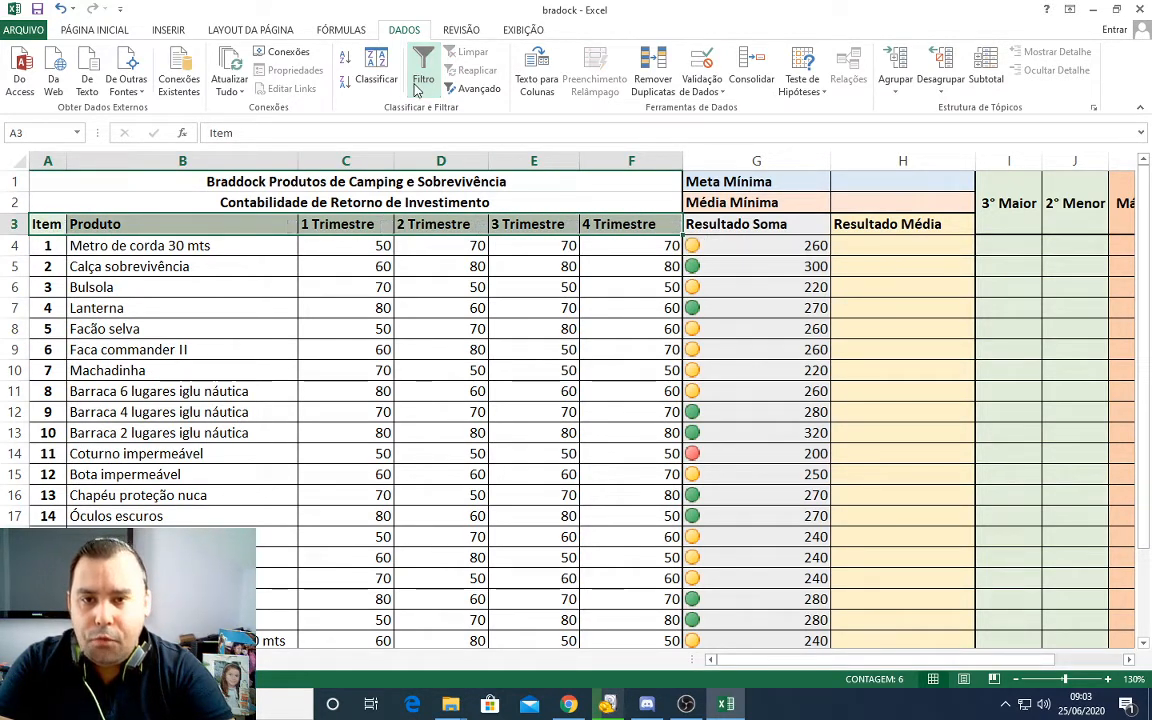
left_click(440, 262)
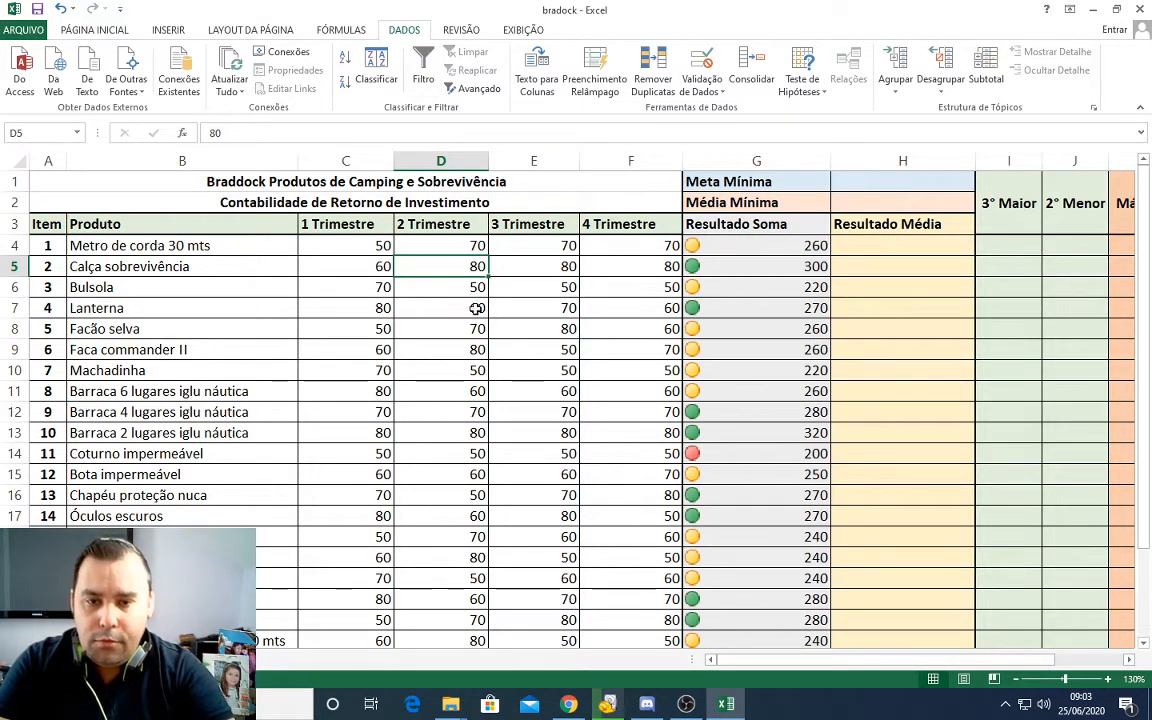
Step: Select the Resultado Soma range G3:G23 and clear the conditional formatting rules from the entire sheet
left_click_drag(760, 226, 766, 538)
scroll(756, 510, "up", 1)
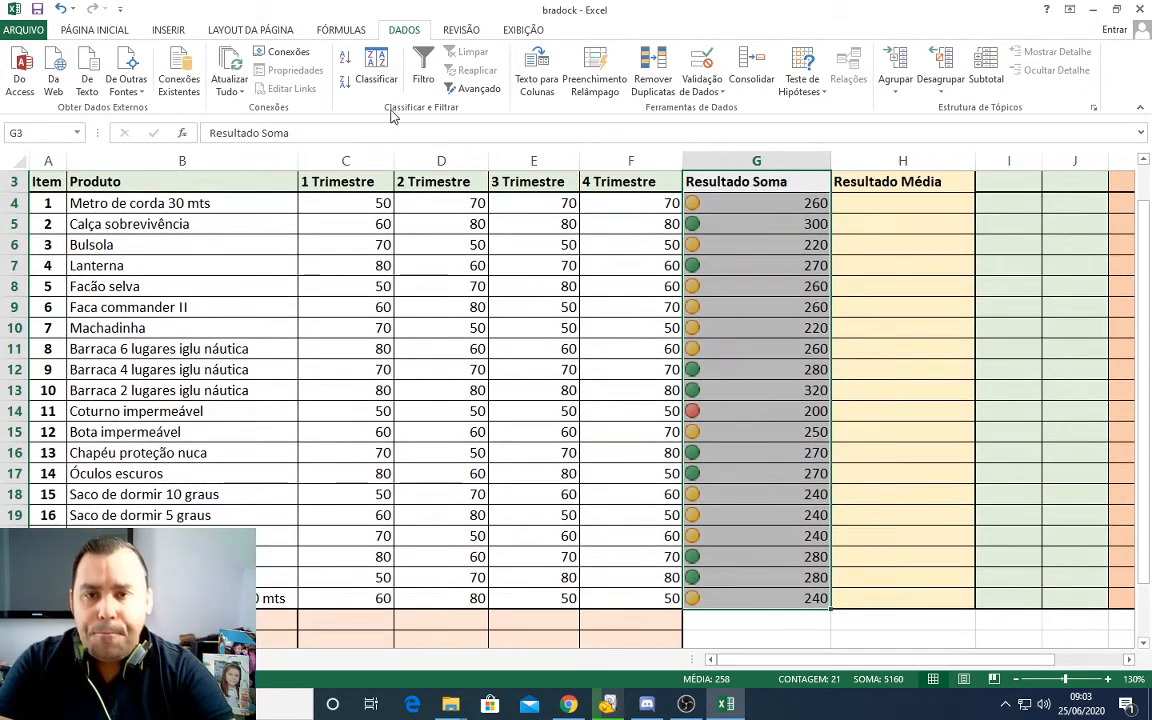
left_click(92, 31)
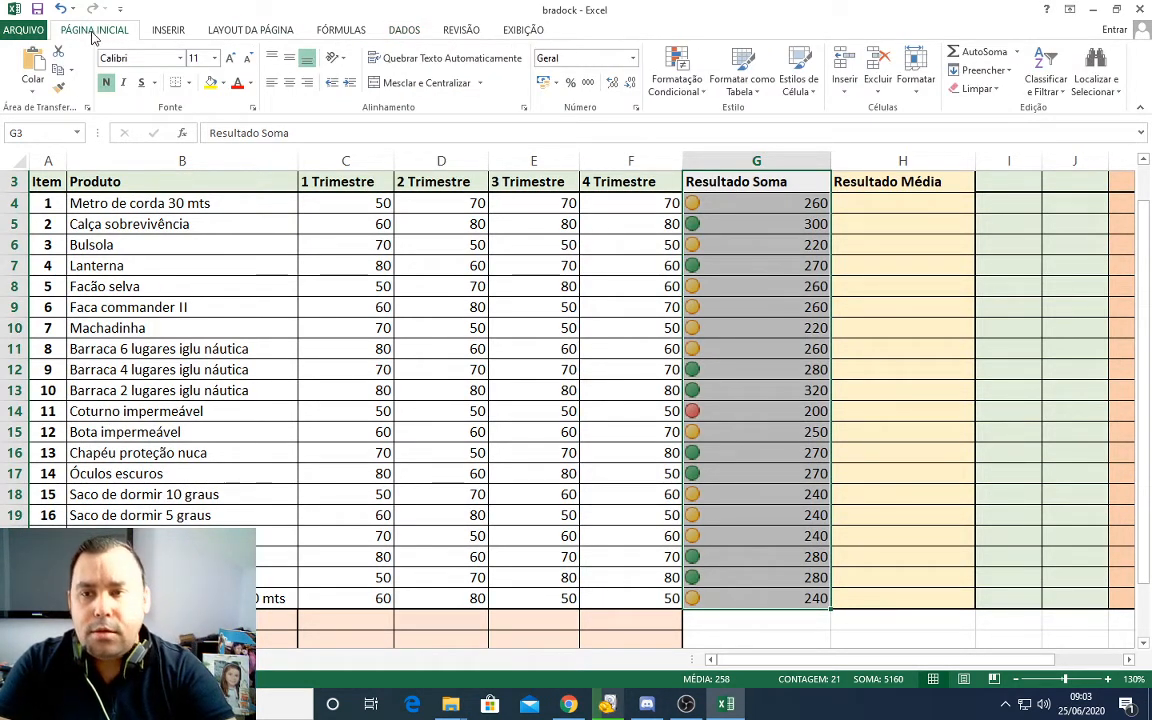
left_click(700, 93)
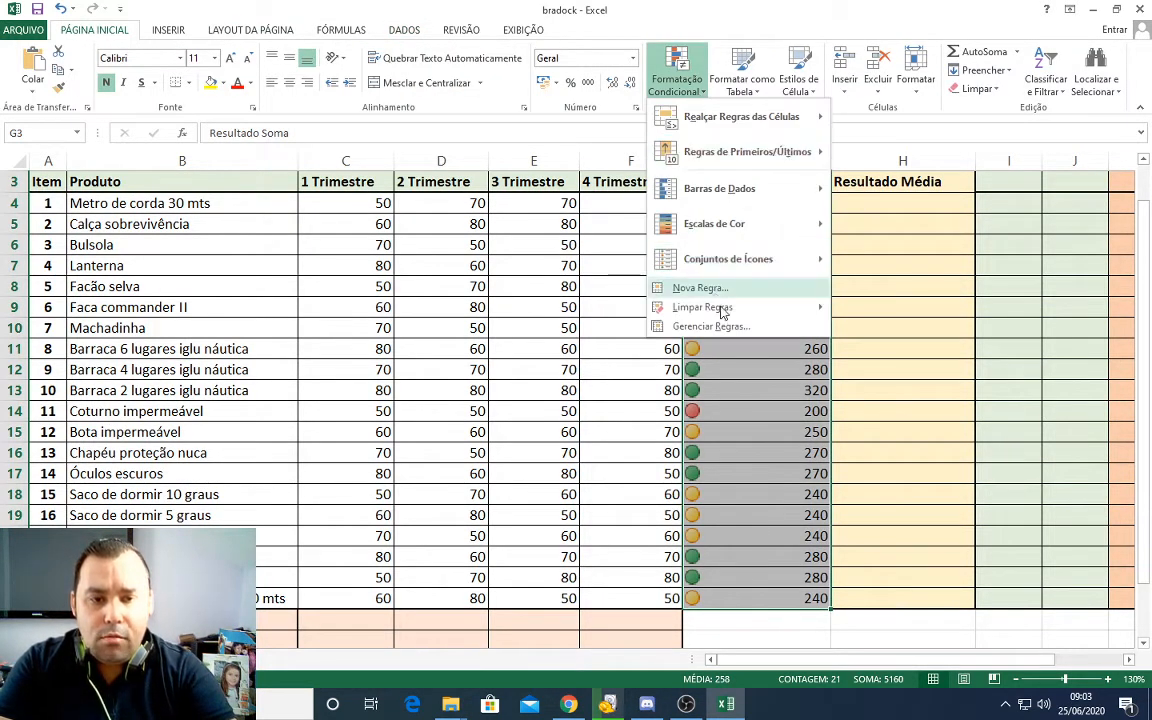
mouse_move(730, 314)
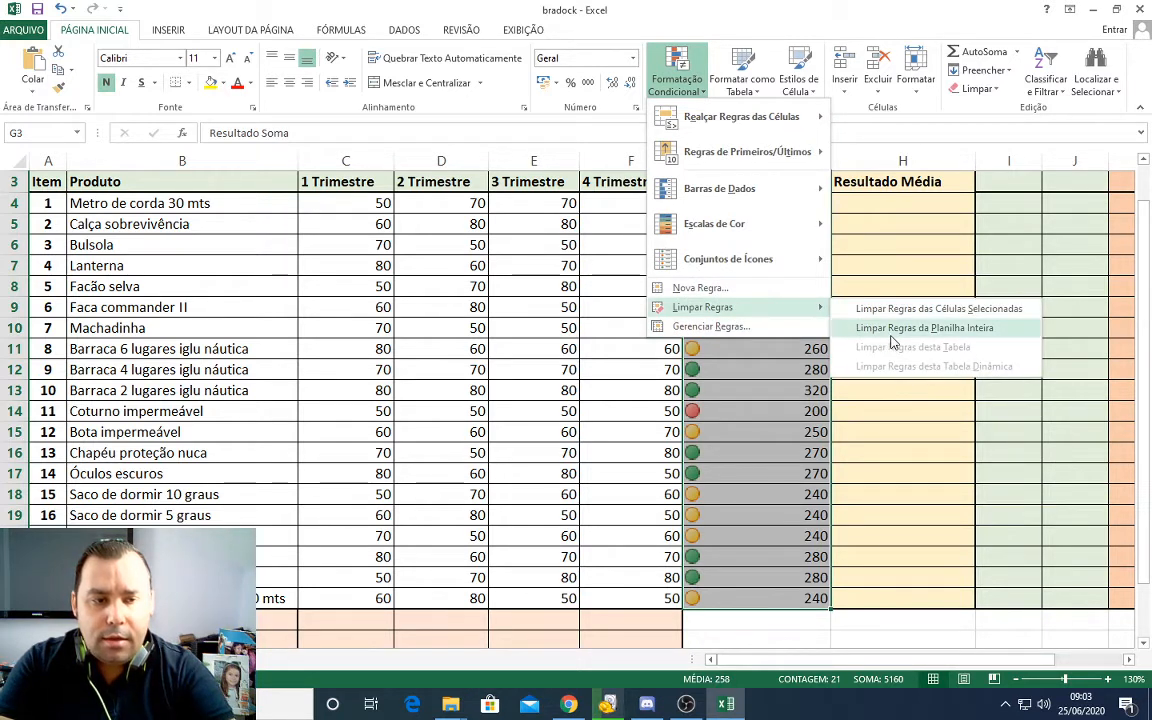
left_click(890, 328)
Step: Start a greater-than highlight rule on G3:G23 with the threshold 260 and choose a custom format for it
left_click(679, 95)
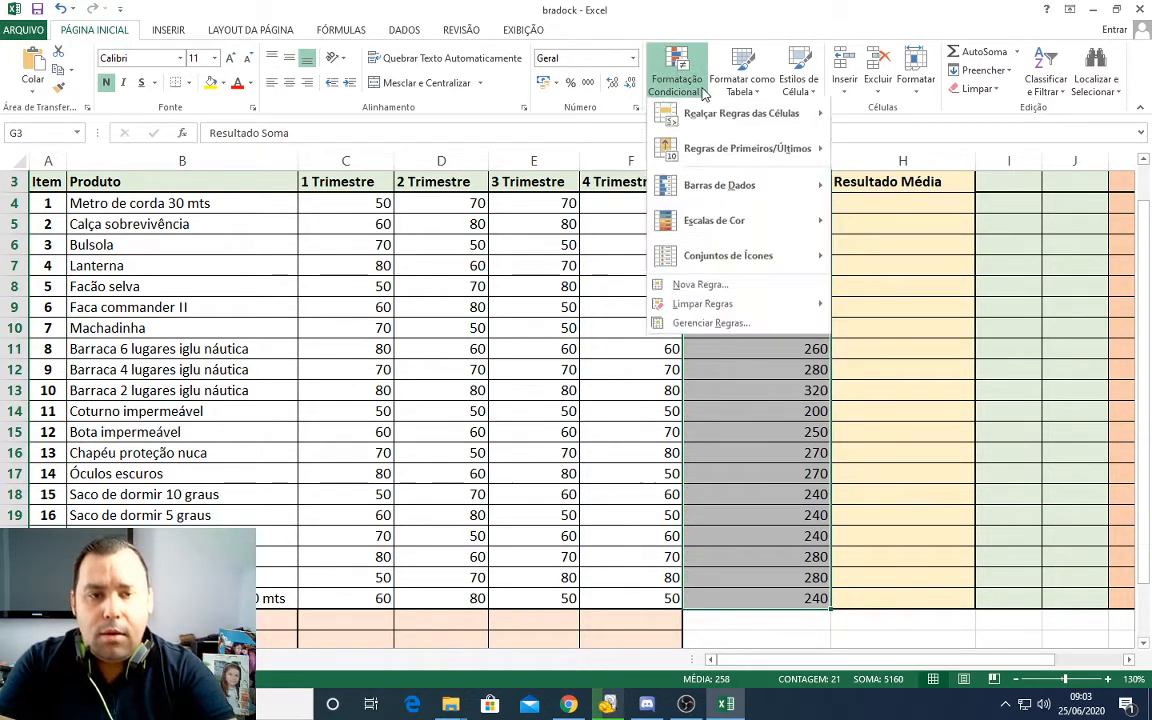
mouse_move(708, 117)
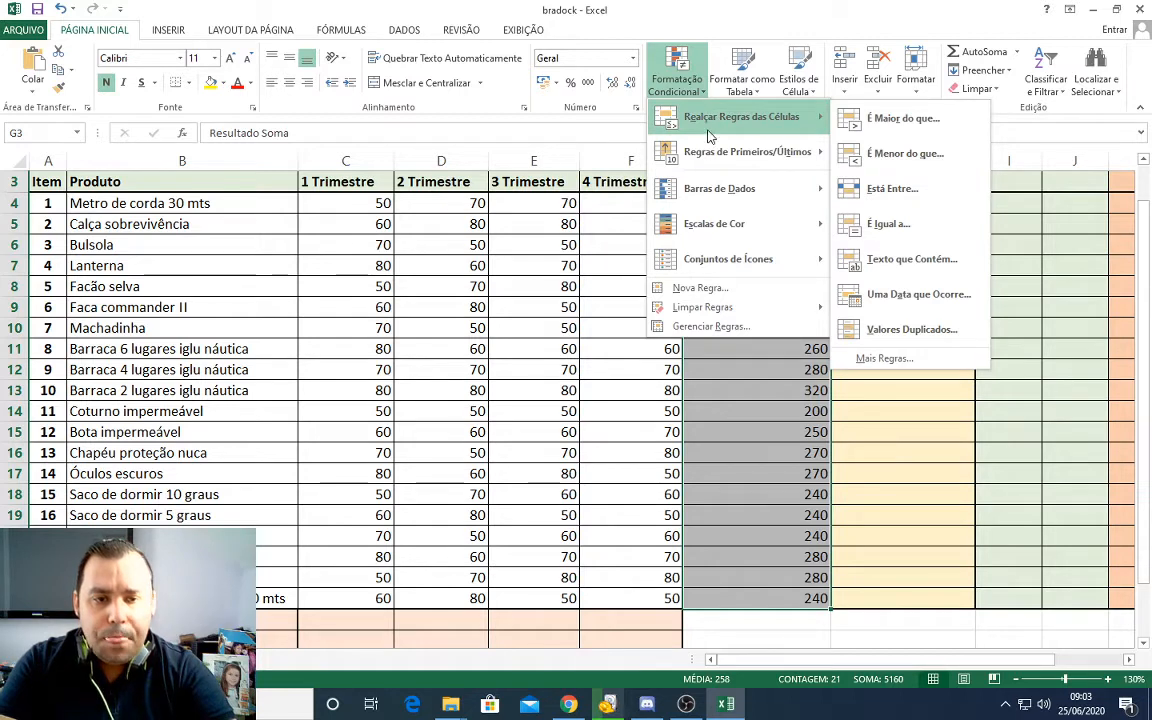
mouse_move(731, 262)
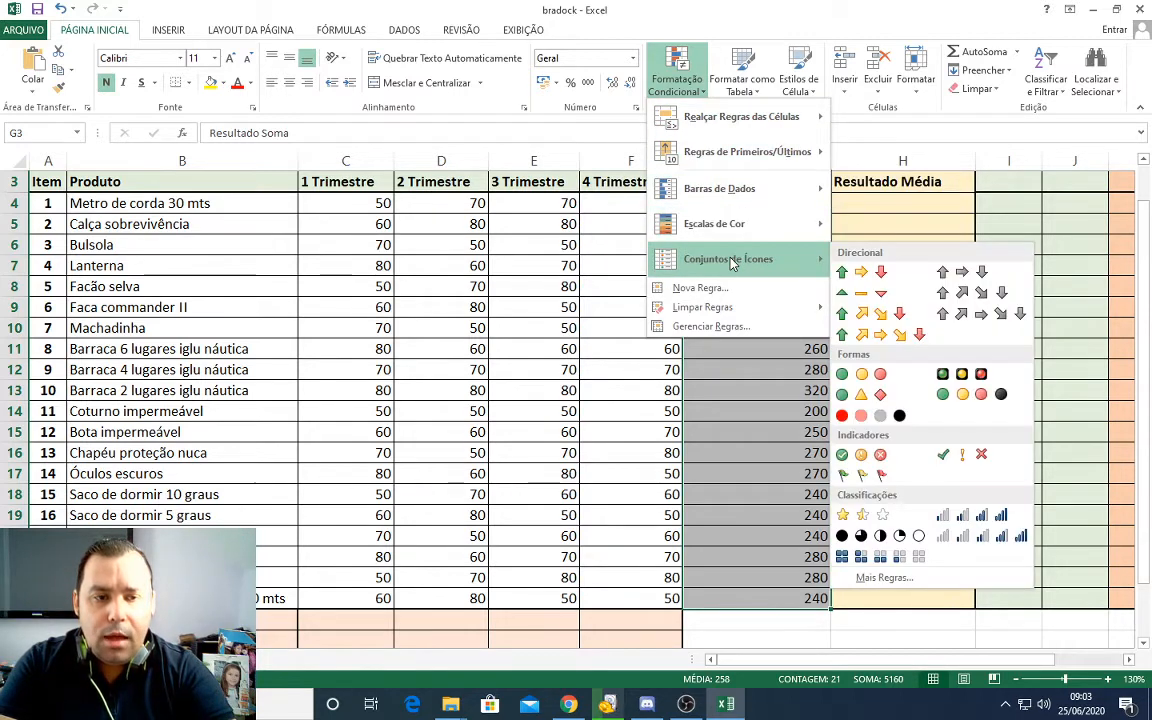
mouse_move(748, 120)
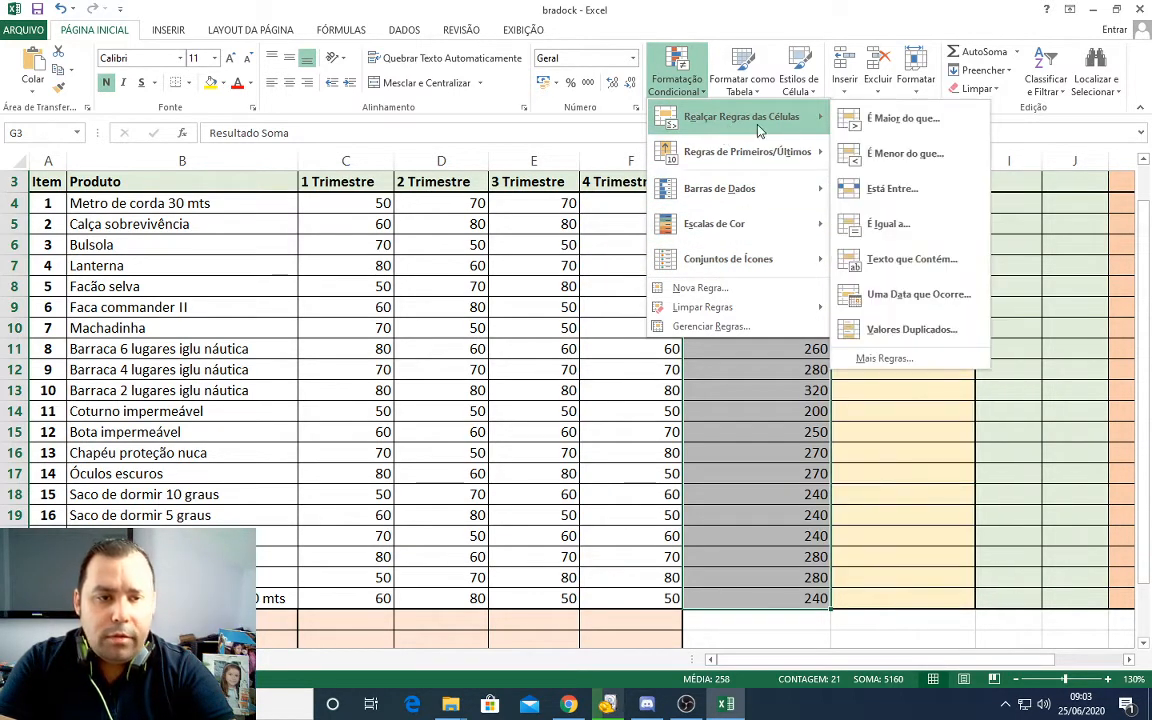
left_click(899, 130)
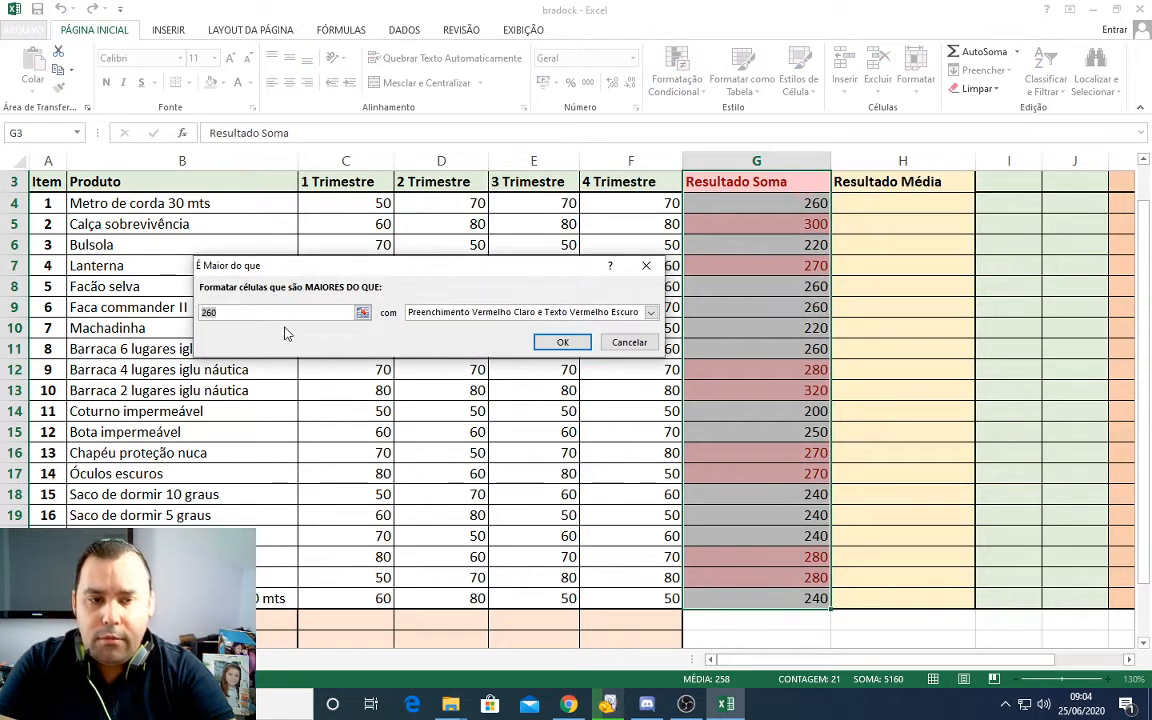
left_click(204, 312)
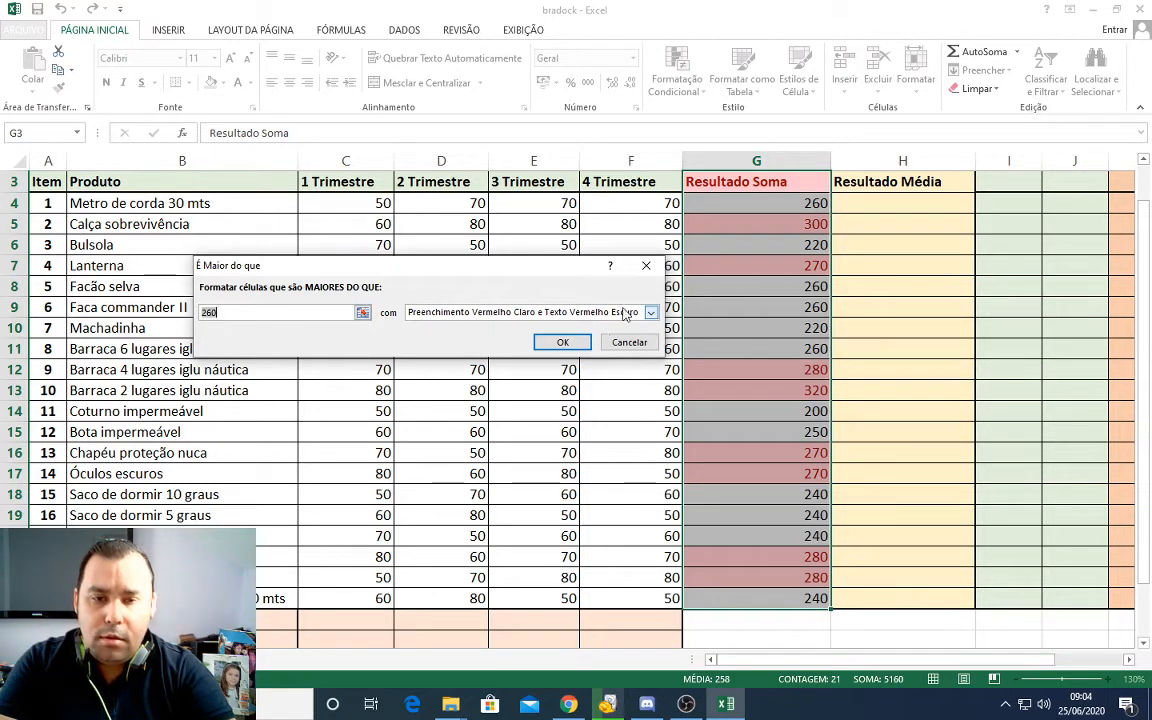
left_click(595, 312)
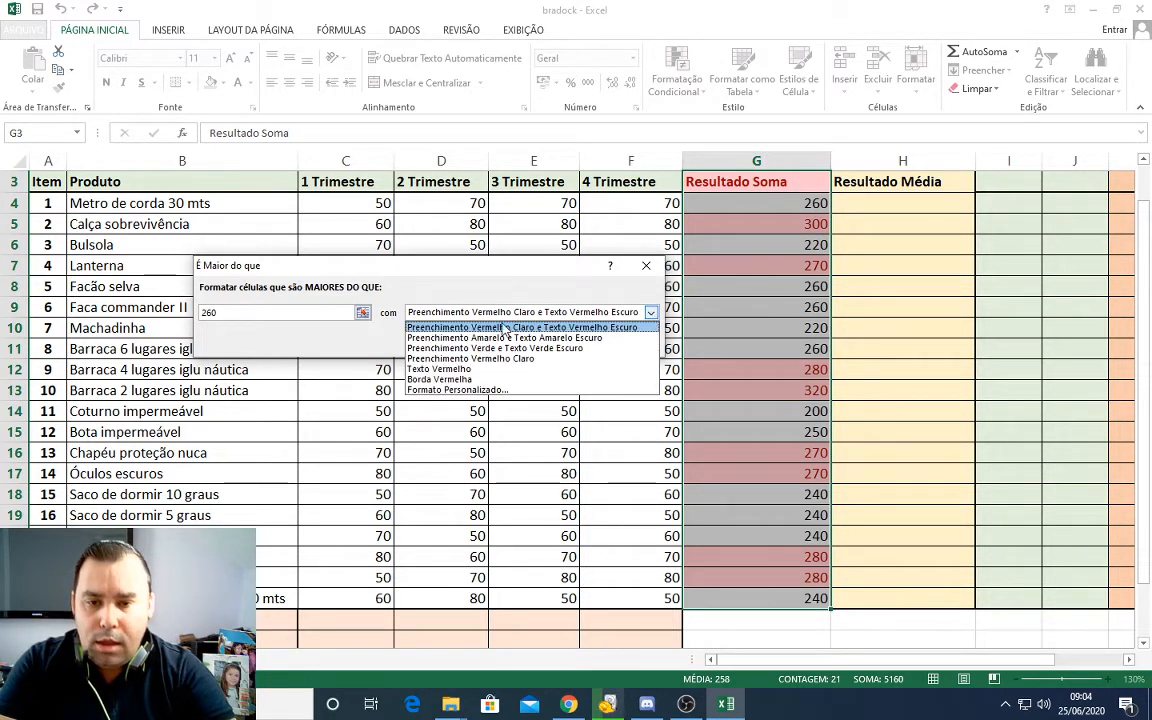
left_click(476, 390)
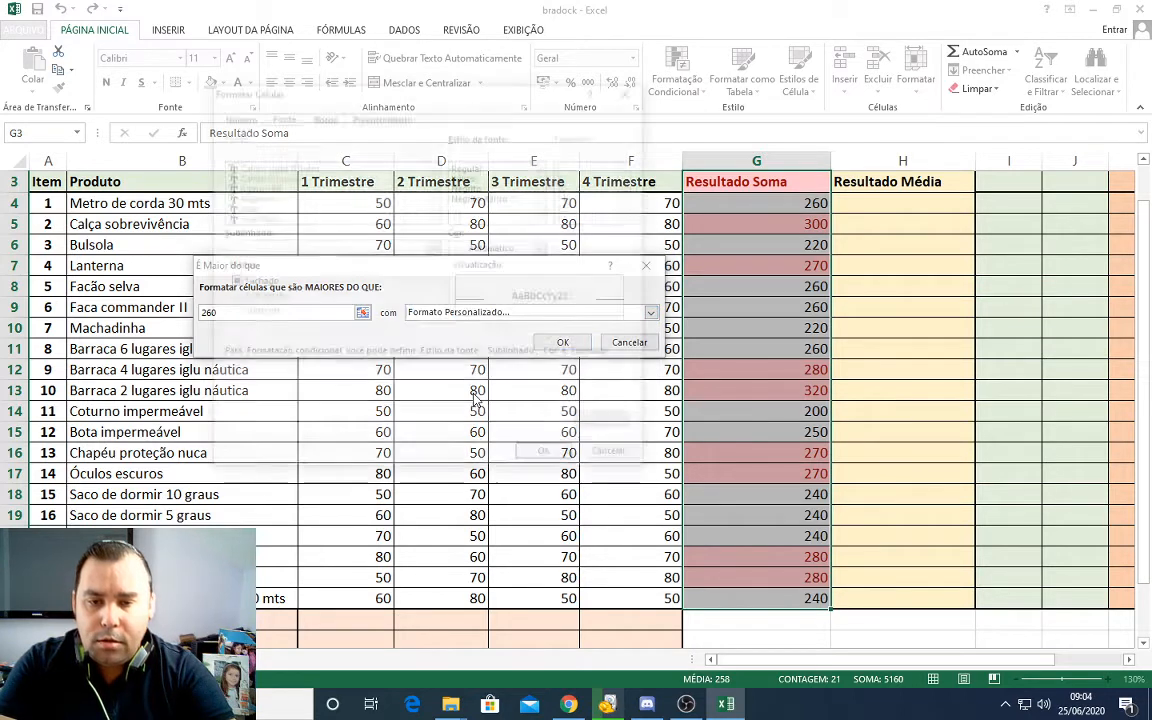
Step: Give the greater-than rule's custom format a light green fill and bold yellow text, and apply the rule
left_click(322, 115)
left_click(375, 115)
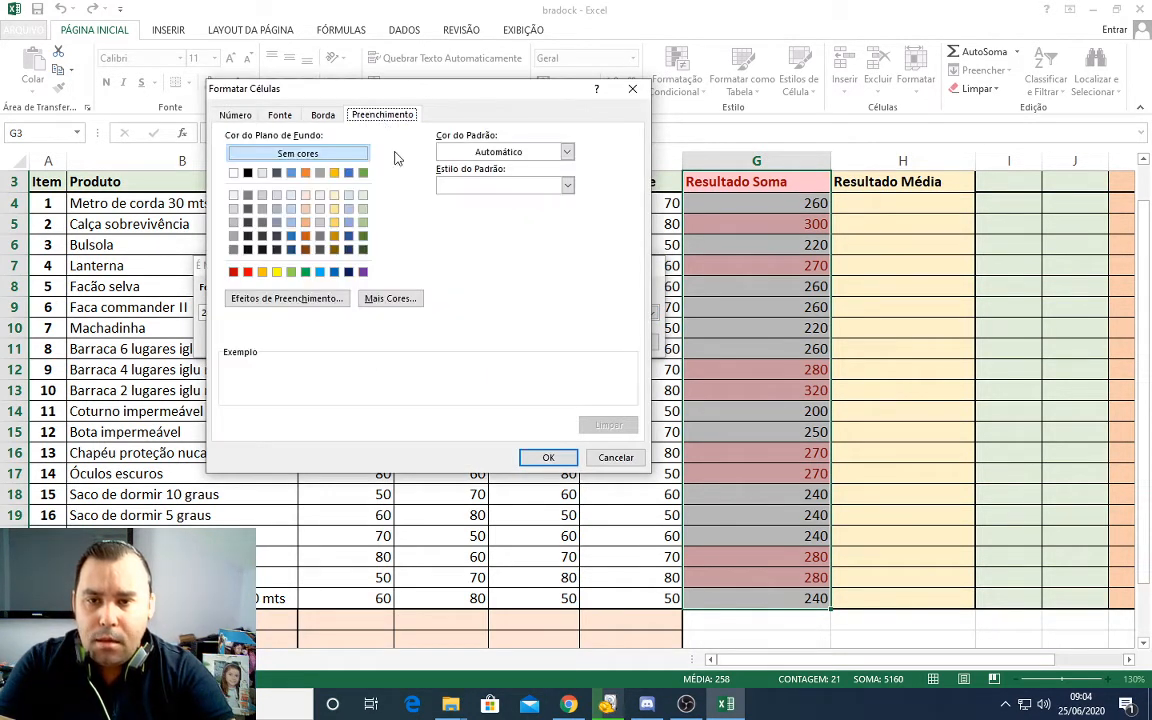
left_click(291, 271)
left_click(280, 115)
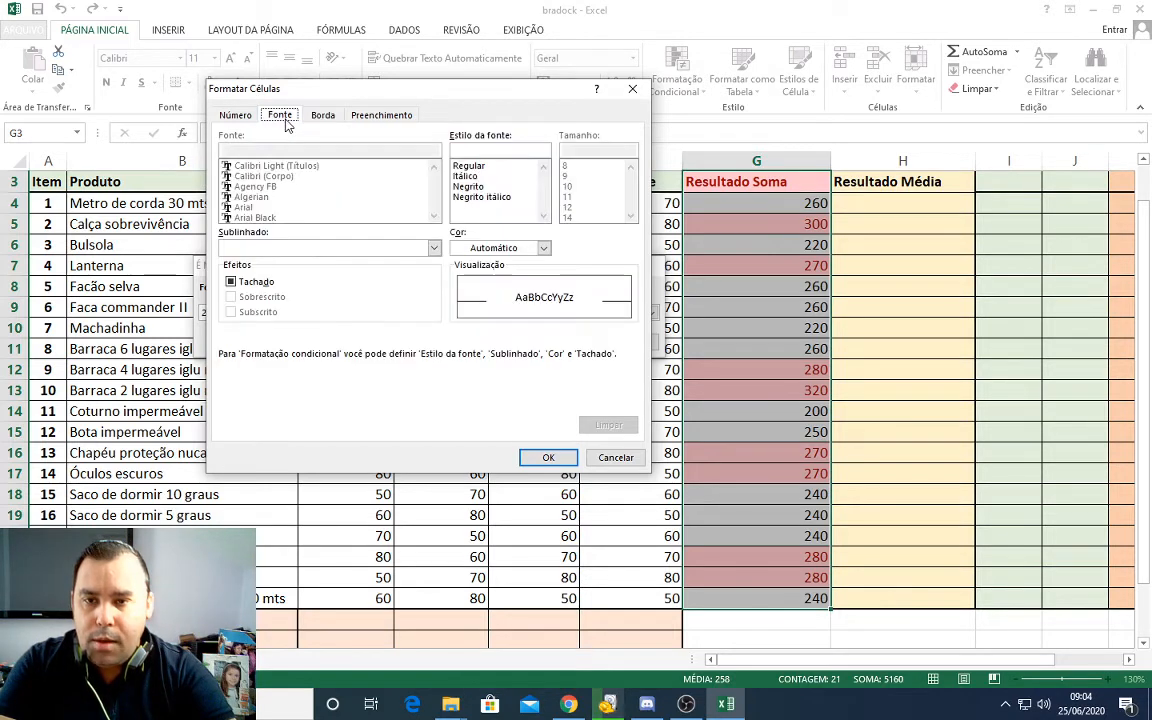
left_click(544, 249)
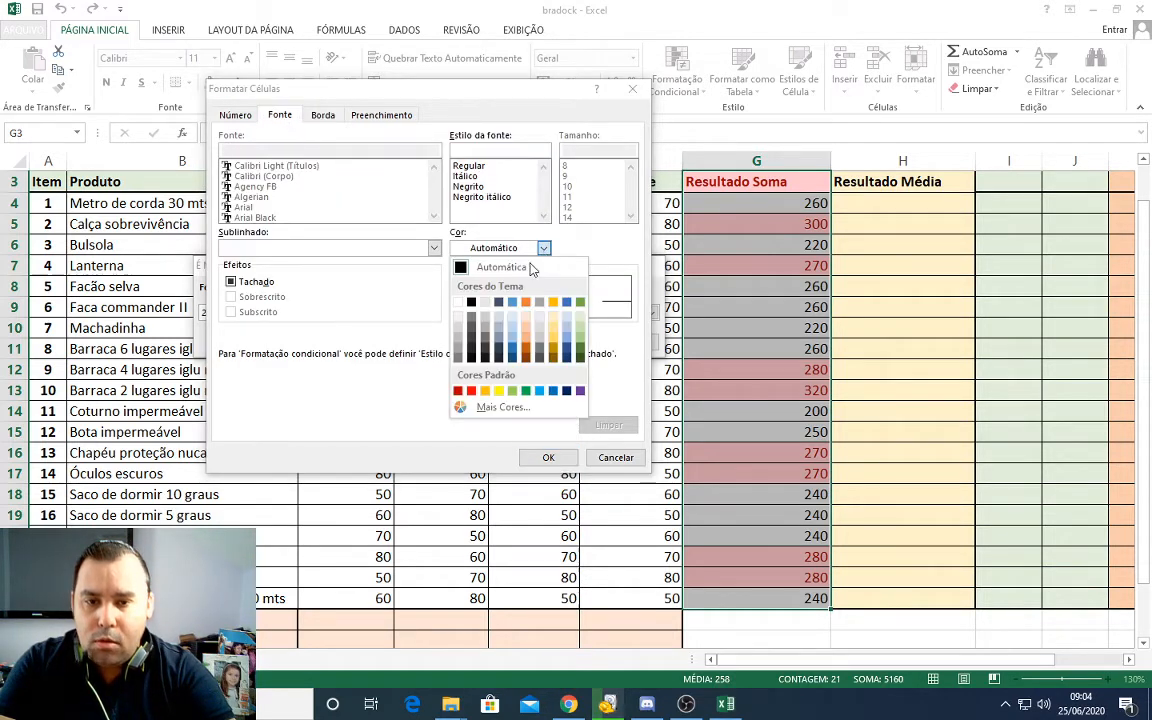
left_click(499, 391)
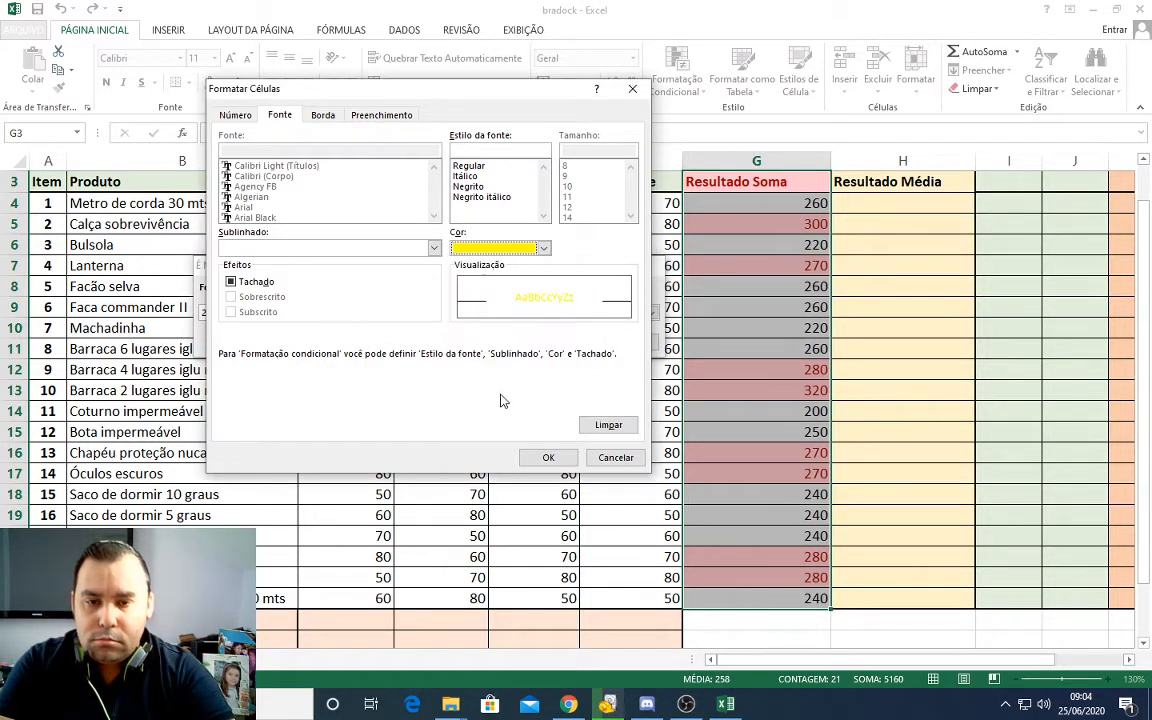
left_click(470, 187)
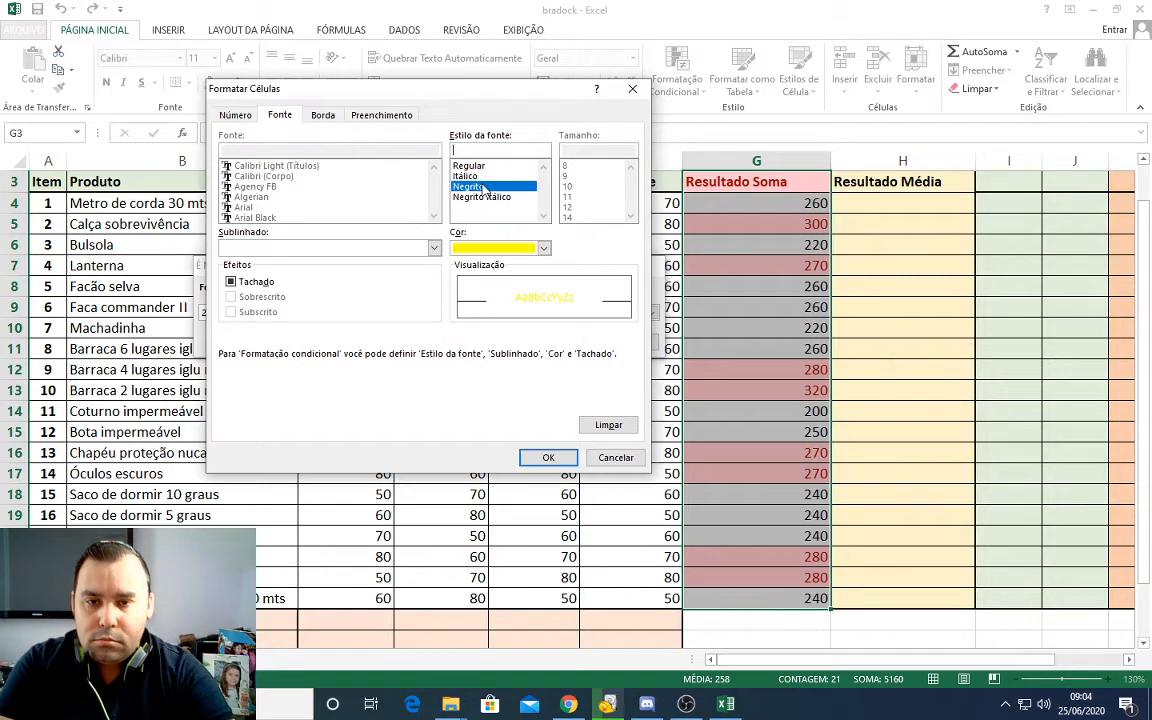
left_click(548, 459)
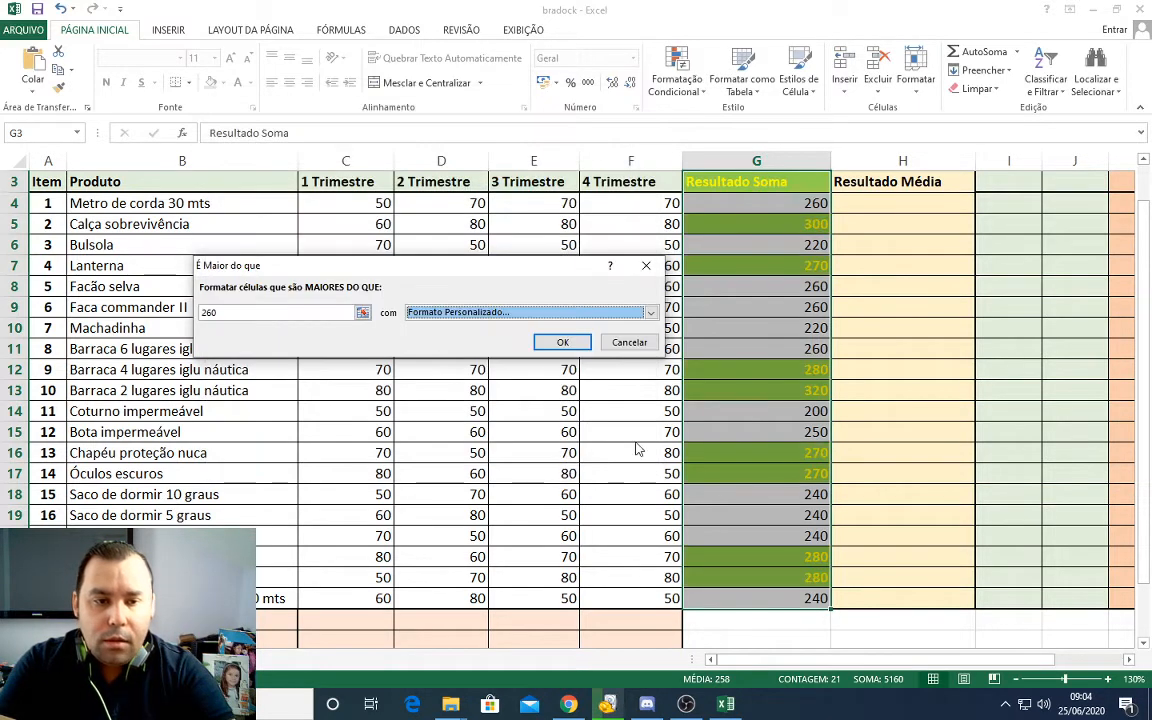
left_click(563, 343)
Step: Examine the Resultado Soma column to compare the highlighted sums with the unformatted ones
left_click(700, 347)
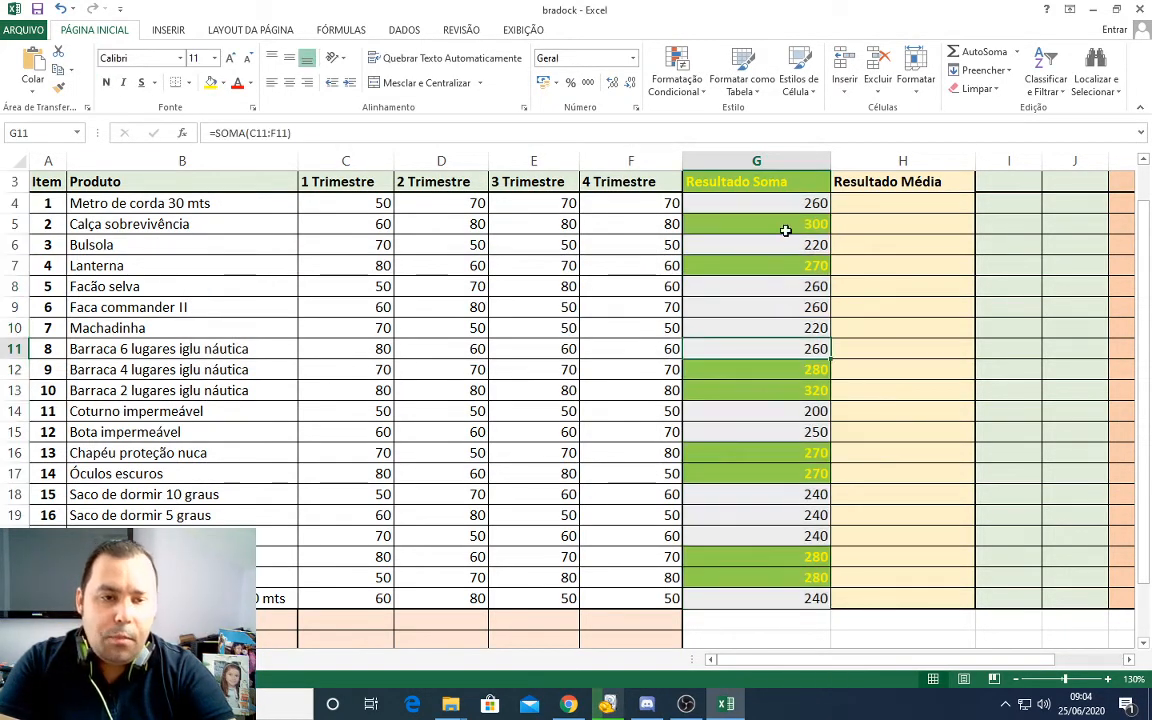
scroll(771, 275, "up", 1)
scroll(766, 221, "down", 1)
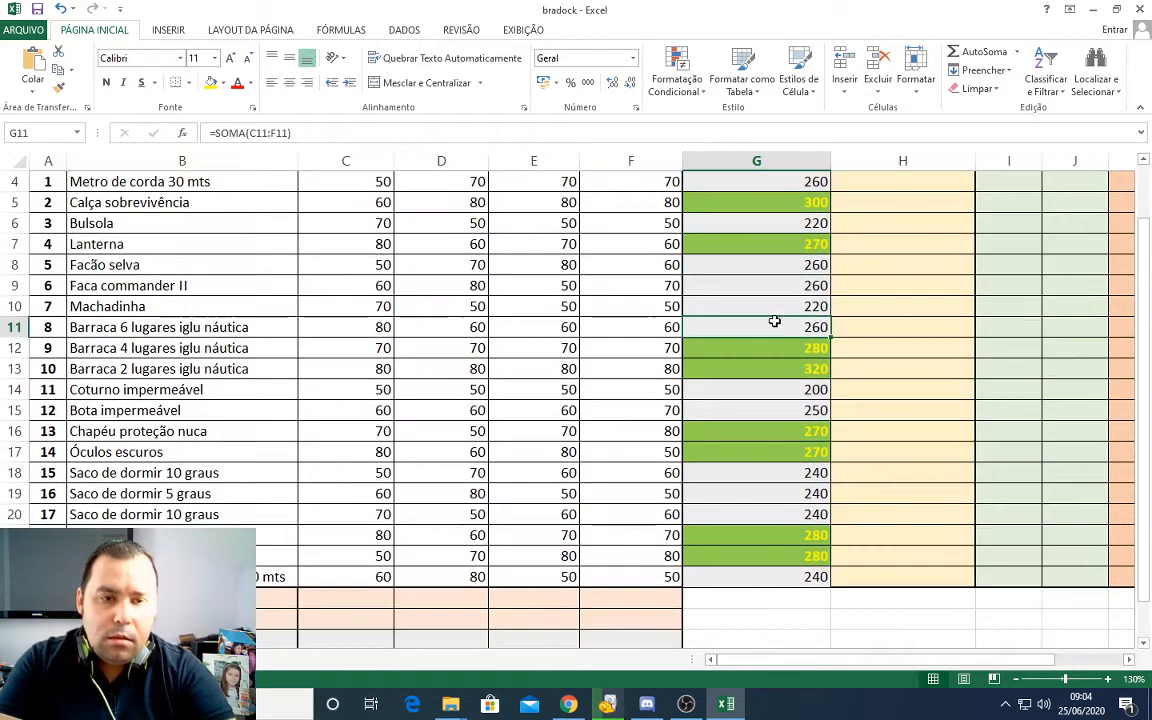
scroll(776, 314, "up", 1)
left_click_drag(805, 266, 797, 513)
left_click(782, 512)
left_click(774, 495)
left_click(771, 432)
left_click(770, 412)
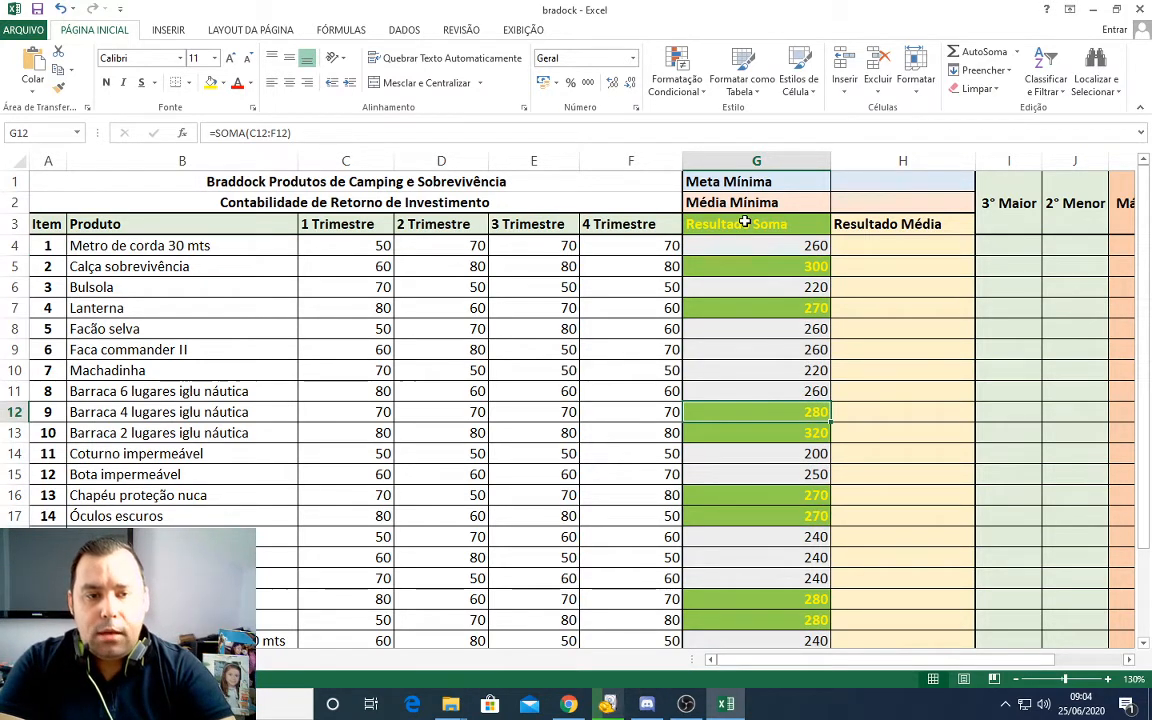
Step: Reselect G3:G23 and remove all conditional formatting rules from the entire sheet again
left_click_drag(745, 223, 763, 535)
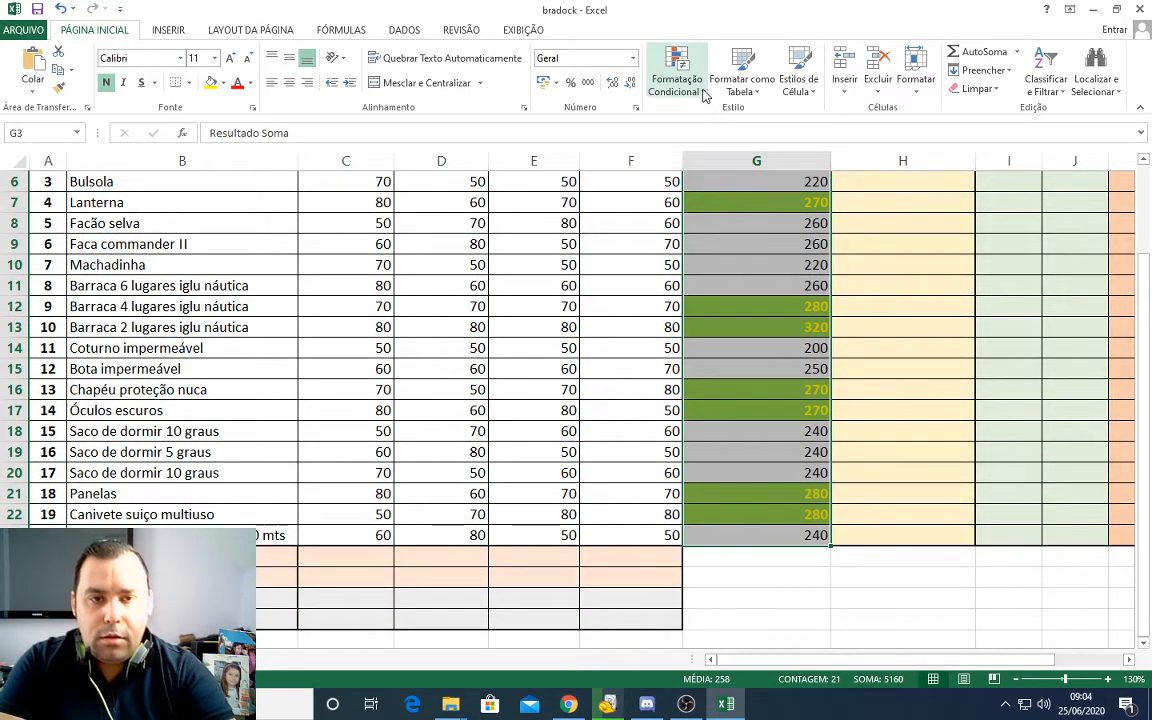
left_click(675, 78)
mouse_move(705, 307)
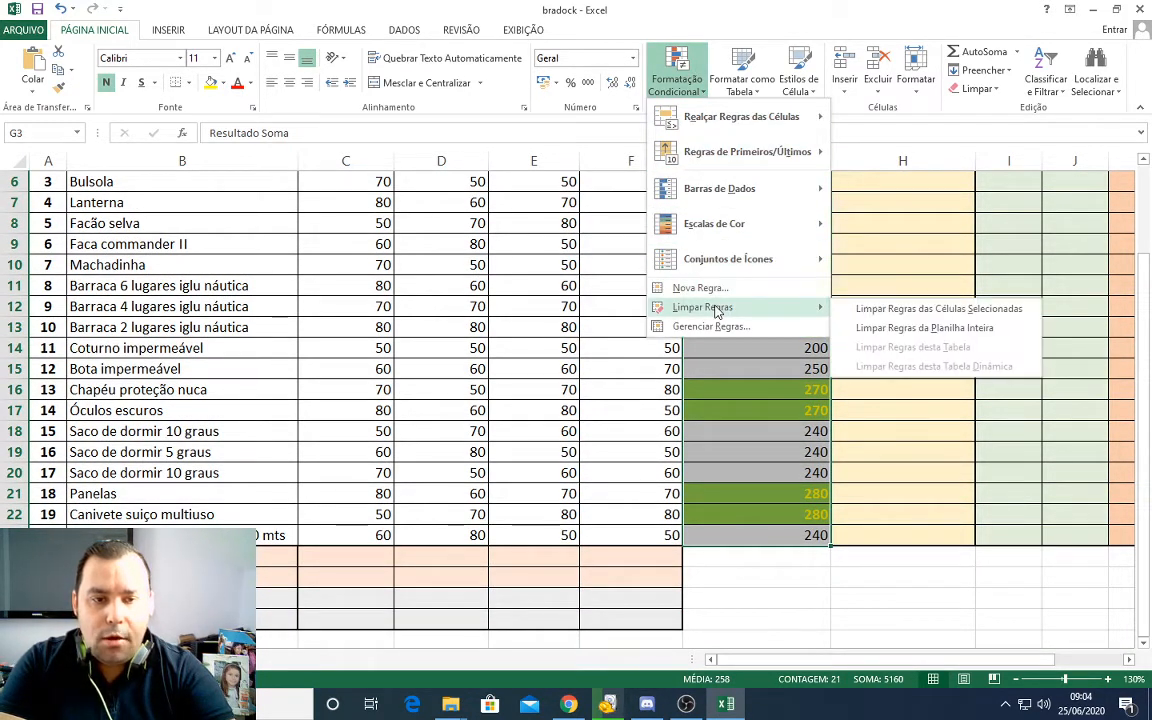
left_click(897, 337)
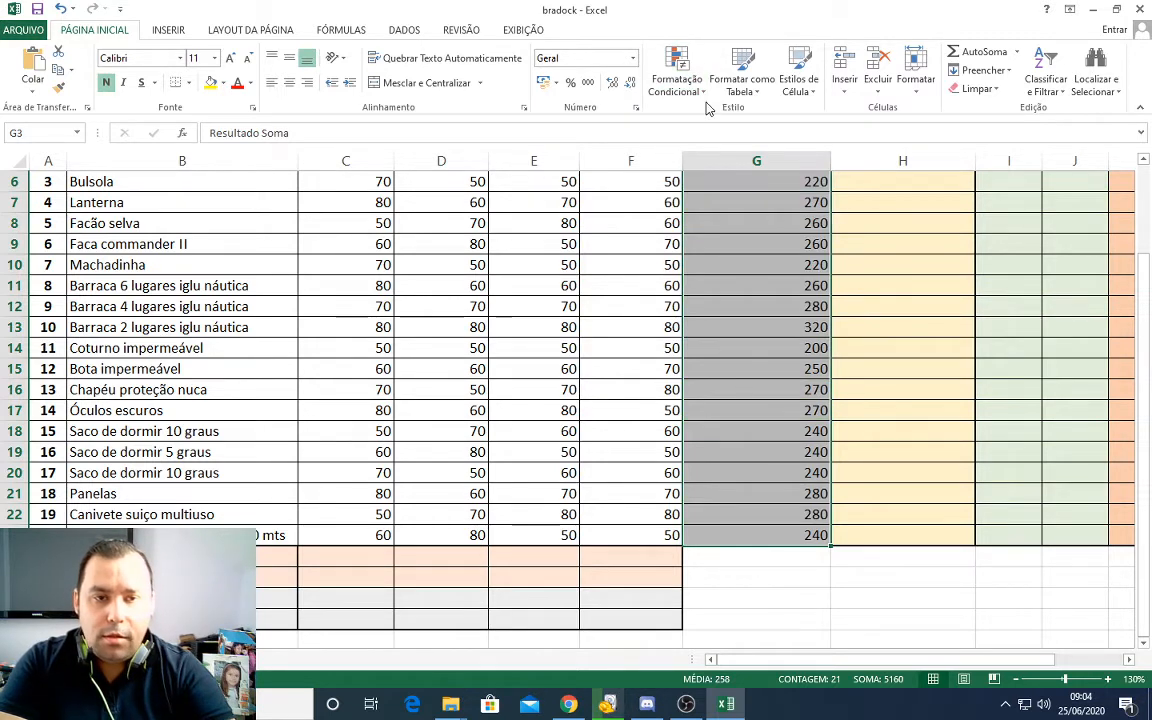
Step: Start a custom icon-set rule for G3:G23 with red, yellow and green circles, and set both threshold types to Número
left_click(668, 88)
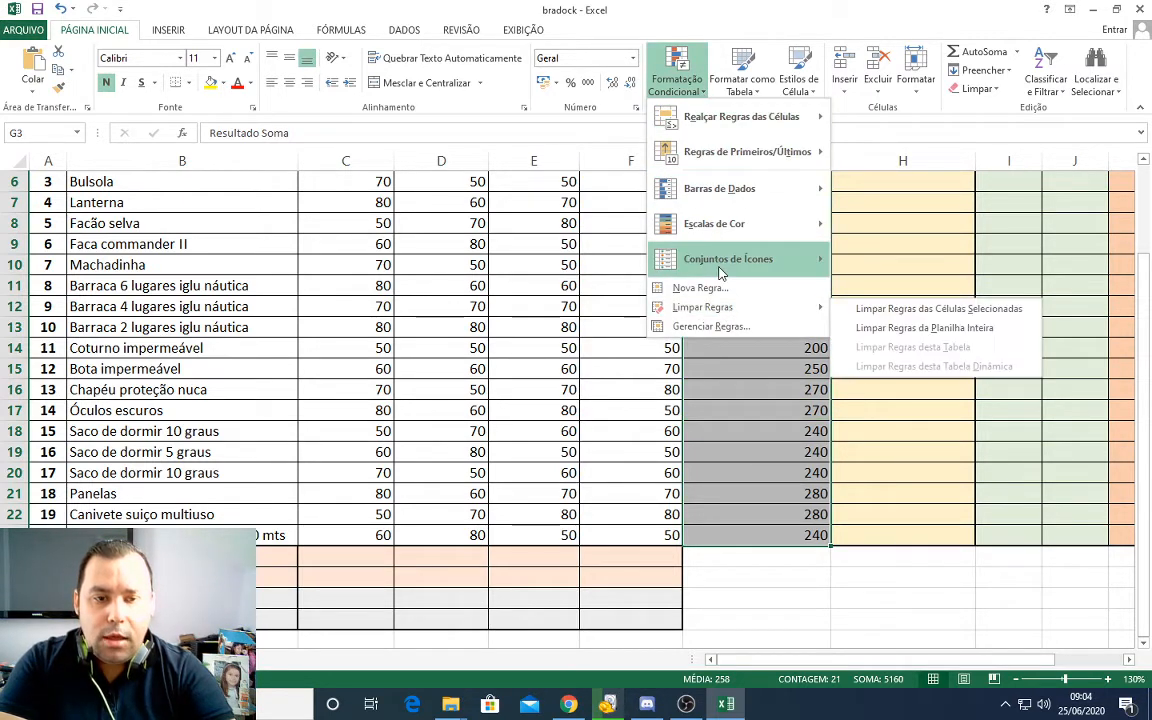
mouse_move(718, 256)
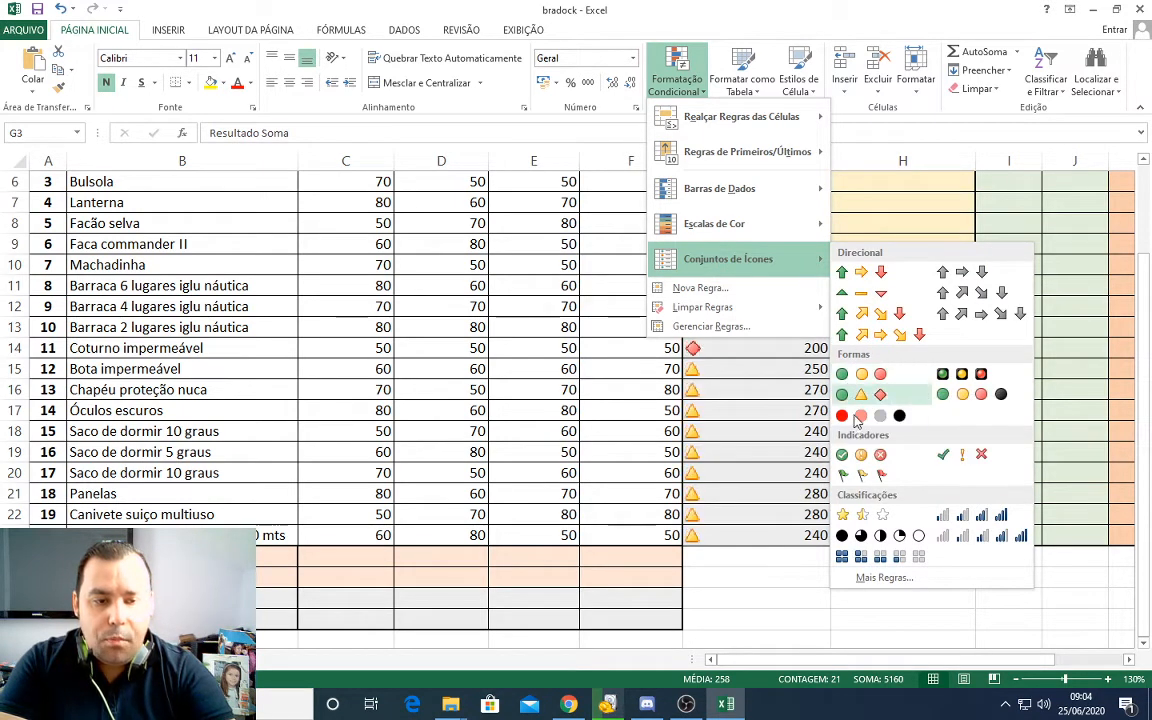
left_click(888, 579)
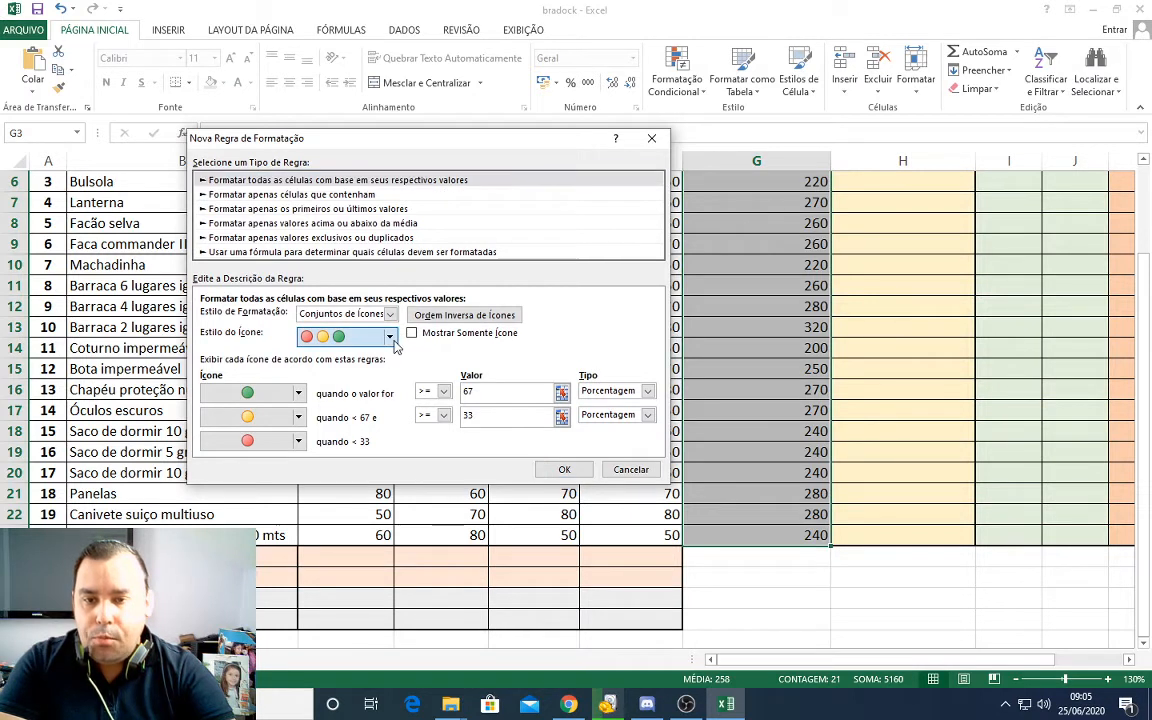
left_click(390, 337)
left_click(390, 337)
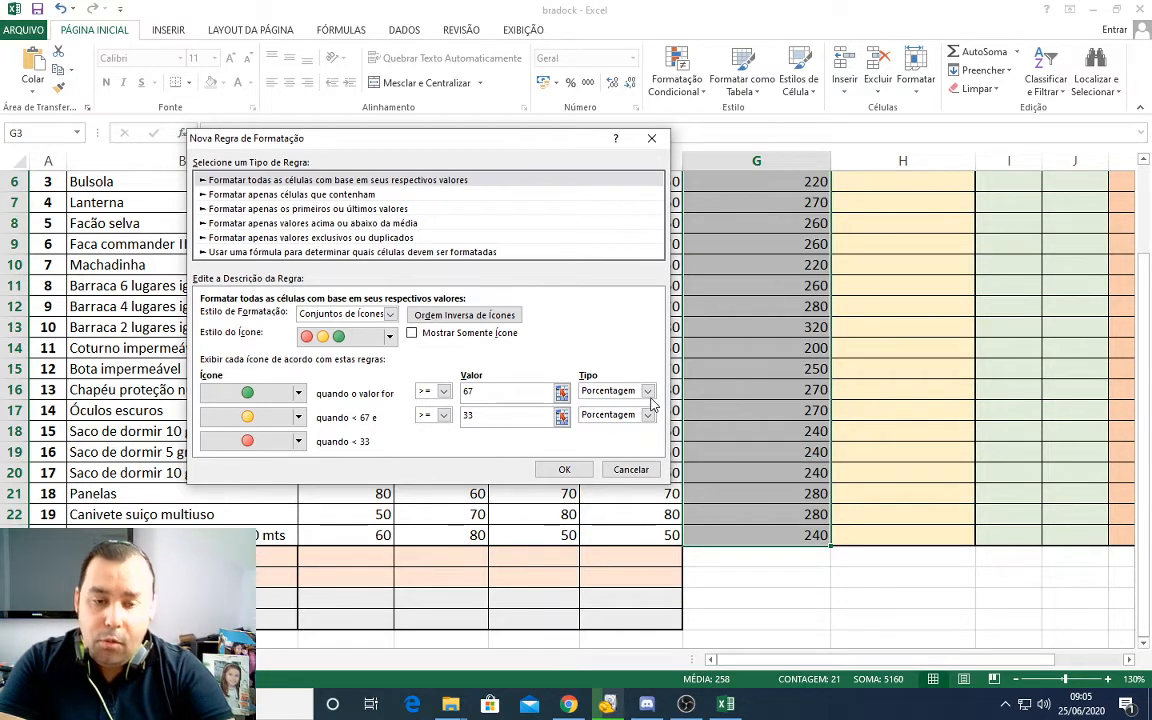
left_click(649, 391)
left_click(600, 404)
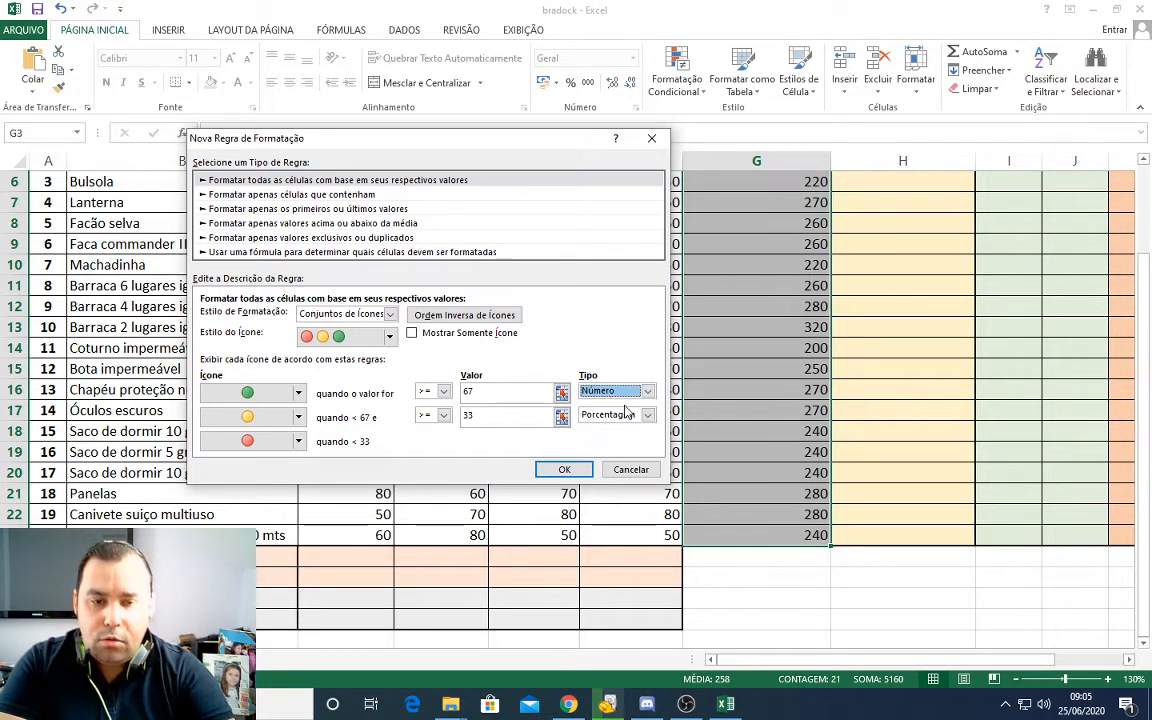
left_click(648, 415)
left_click(600, 428)
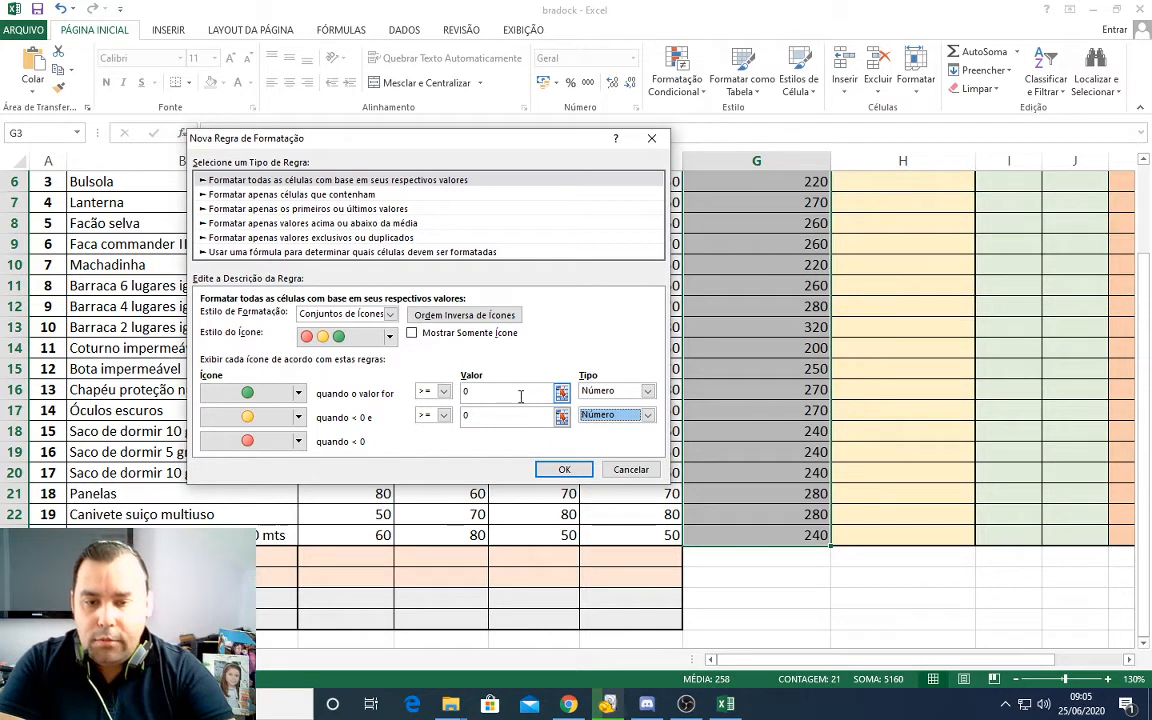
Step: Set the icon thresholds to green from 300 and yellow from 220, and apply the rule to Resultado Soma
left_click(495, 393)
double_click(502, 393)
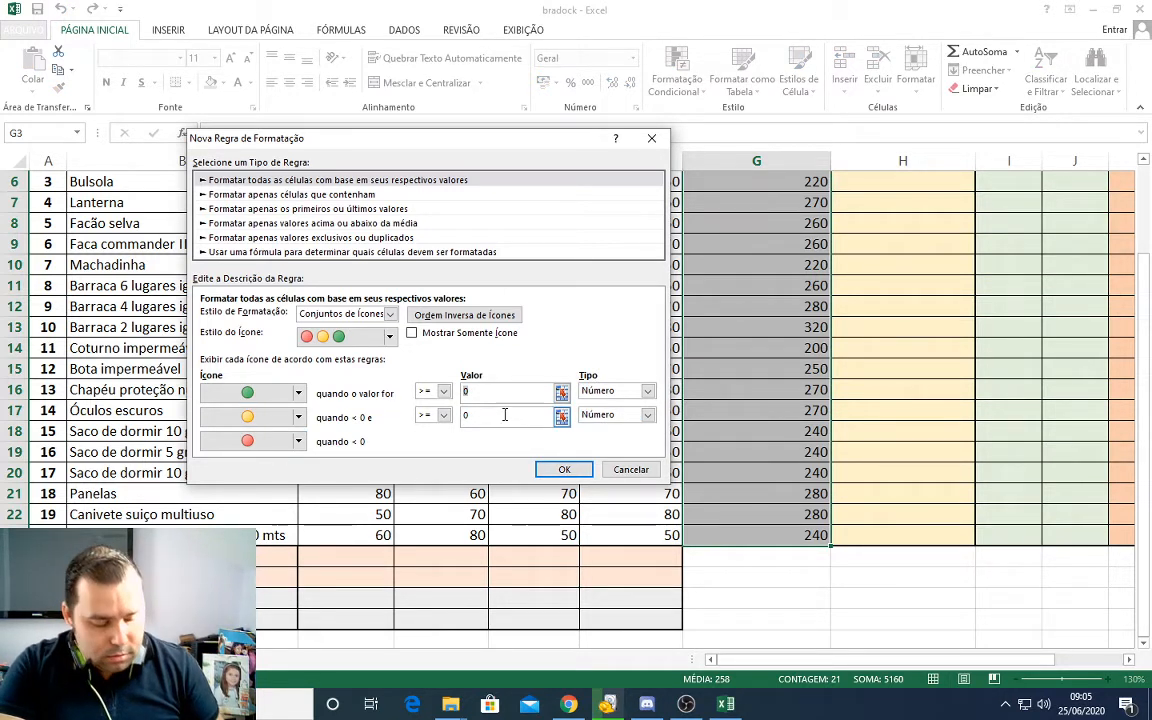
type("22")
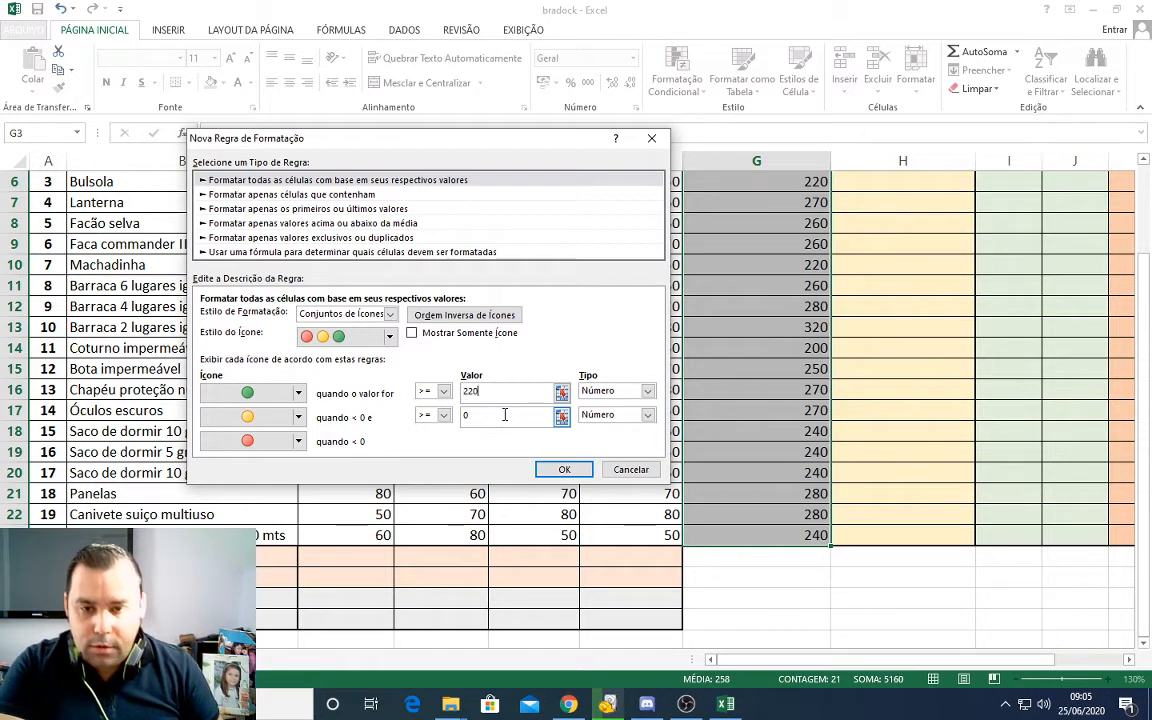
left_click_drag(505, 390, 425, 383)
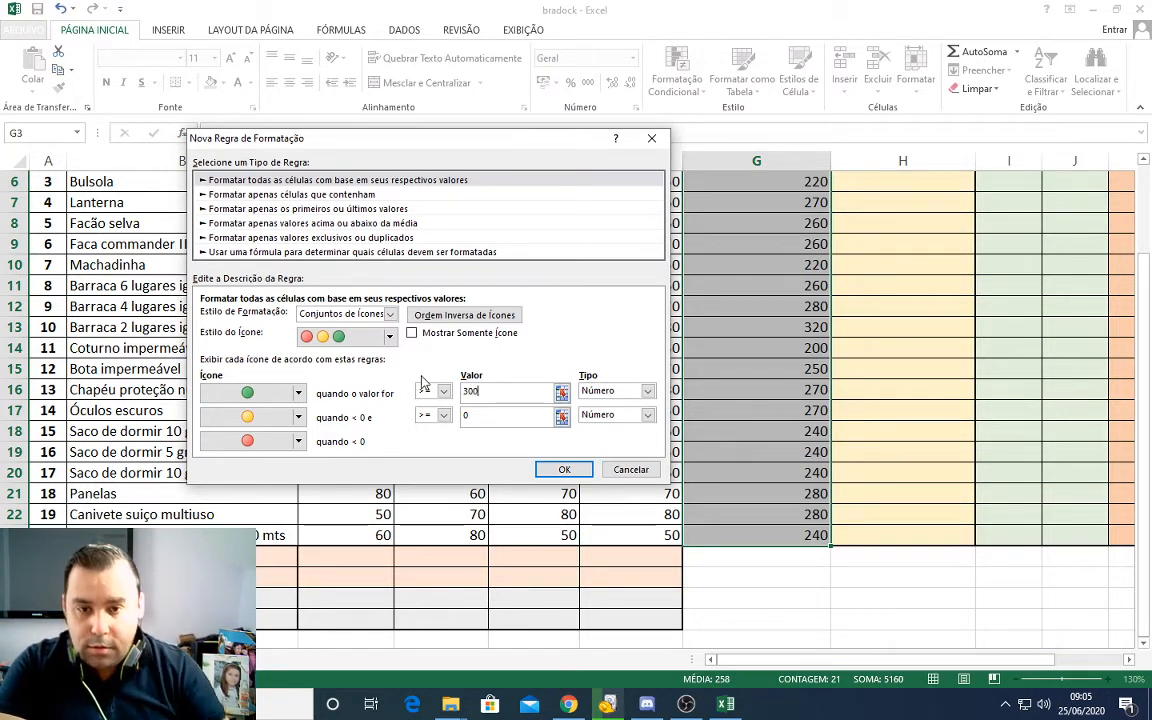
left_click(468, 415)
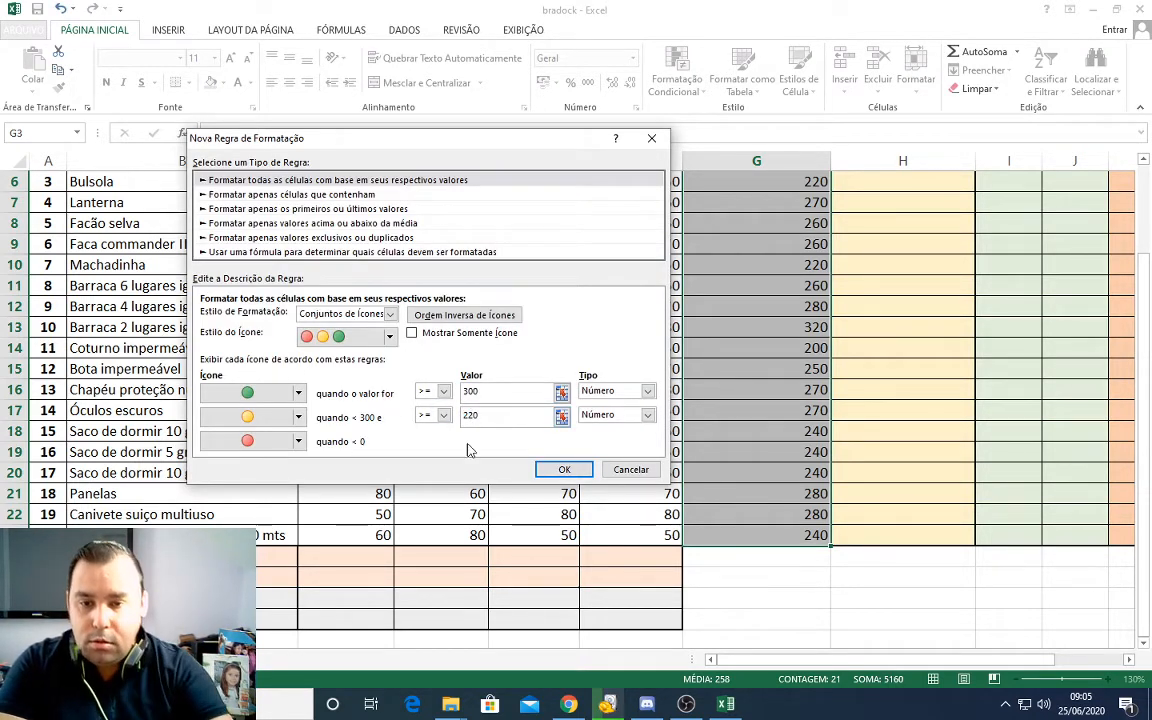
left_click(611, 417)
left_click(507, 416)
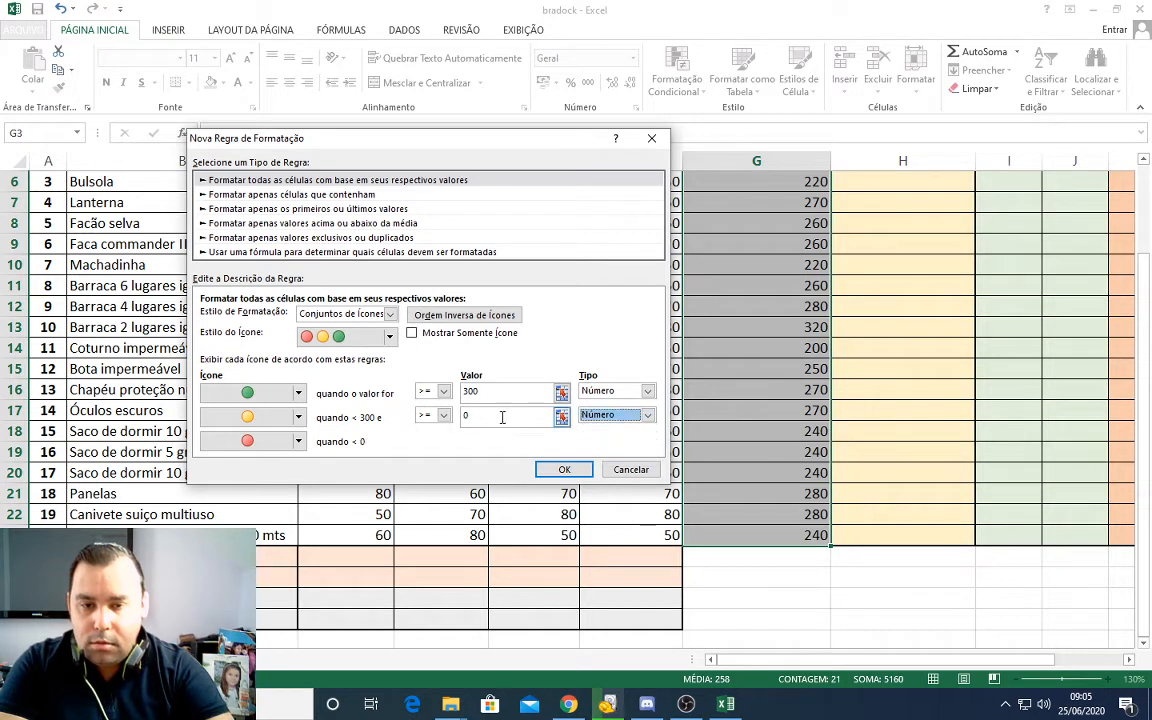
left_click(458, 416)
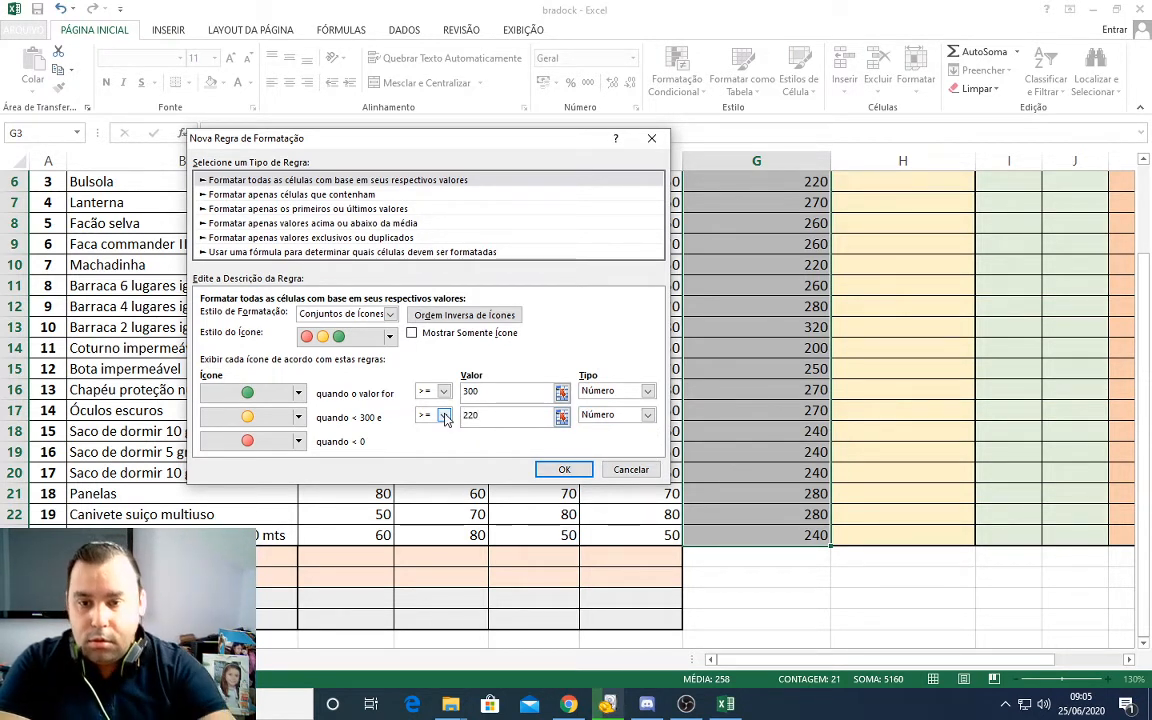
left_click(564, 469)
Step: Examine the circle icons against the sums throughout the Resultado Soma column
left_click(724, 427)
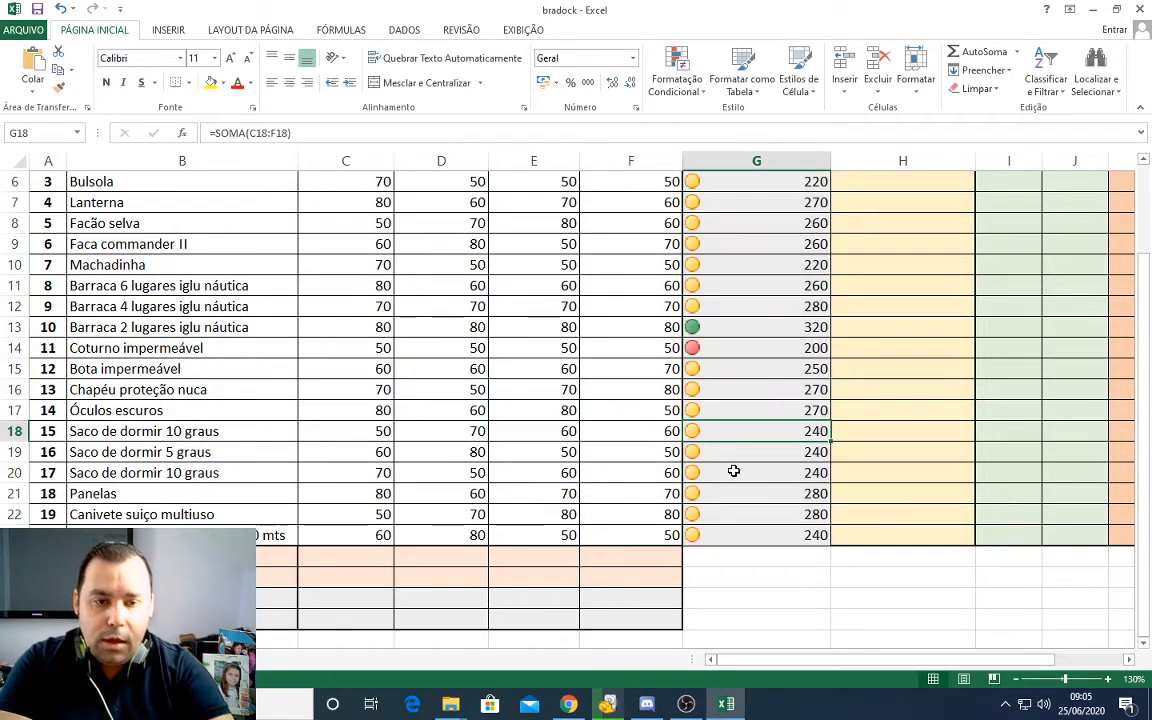
scroll(733, 470, "up", 1)
left_click(759, 366)
left_click(750, 246)
left_click(746, 306)
left_click(748, 373)
left_click(752, 414)
left_click(748, 474)
left_click(745, 517)
left_click(743, 557)
left_click(745, 578)
left_click(764, 412)
left_click(764, 363)
left_click(763, 289)
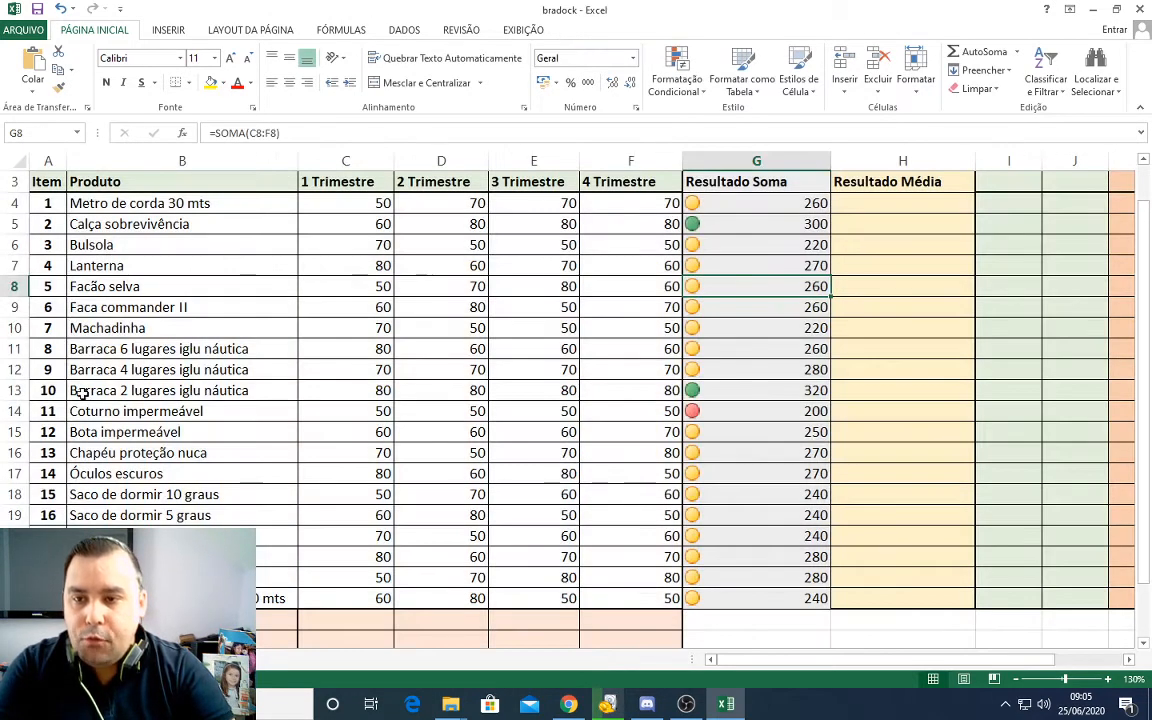
scroll(83, 393, "up", 1)
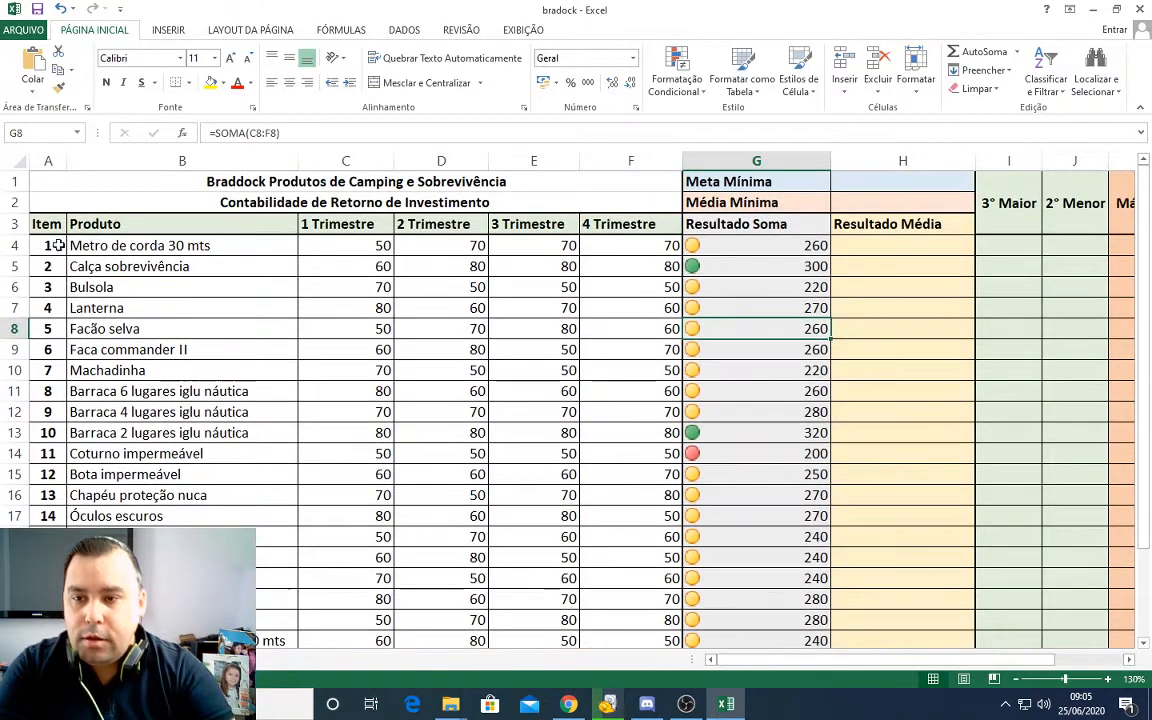
Step: Insert a 3D pie chart of the Produto and 1 Trimestre data in B3:C23
left_click_drag(70, 224, 352, 496)
scroll(400, 380, "up", 2)
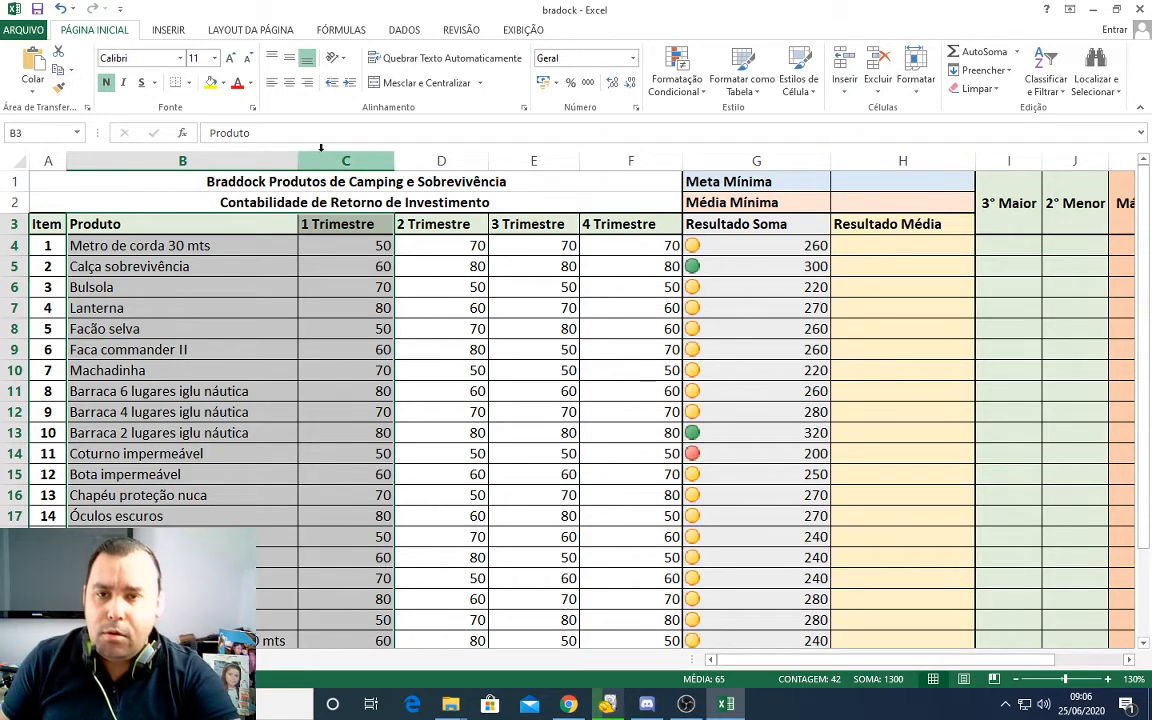
left_click(160, 33)
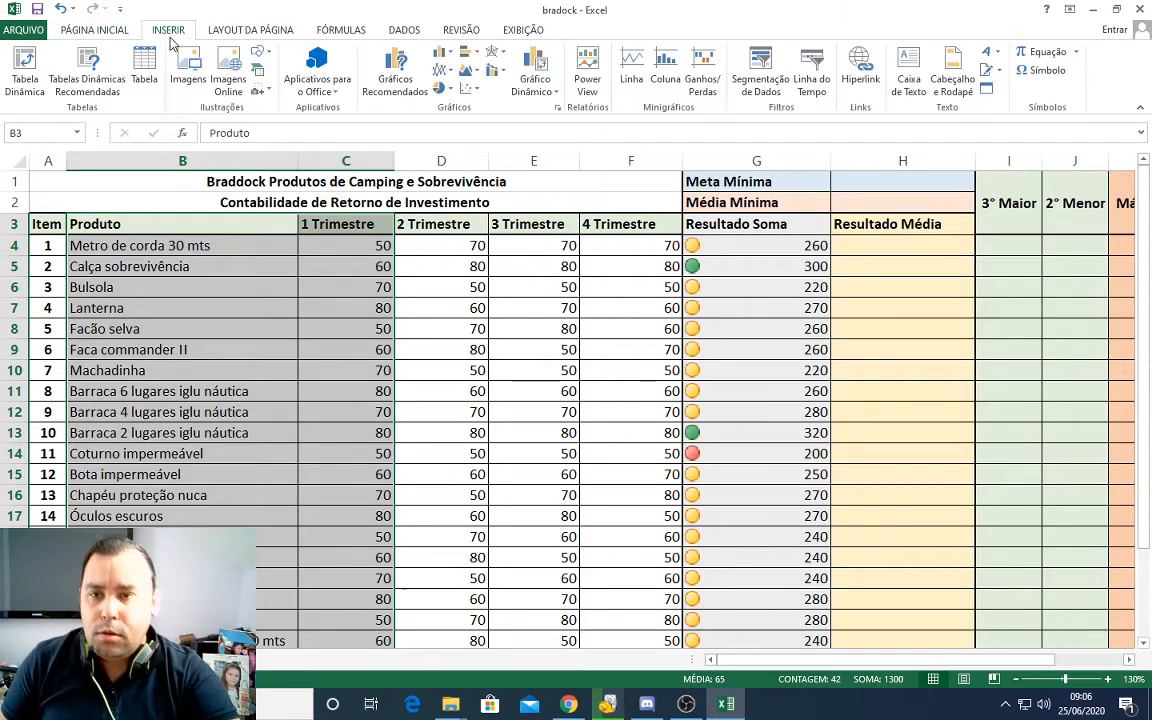
left_click(413, 98)
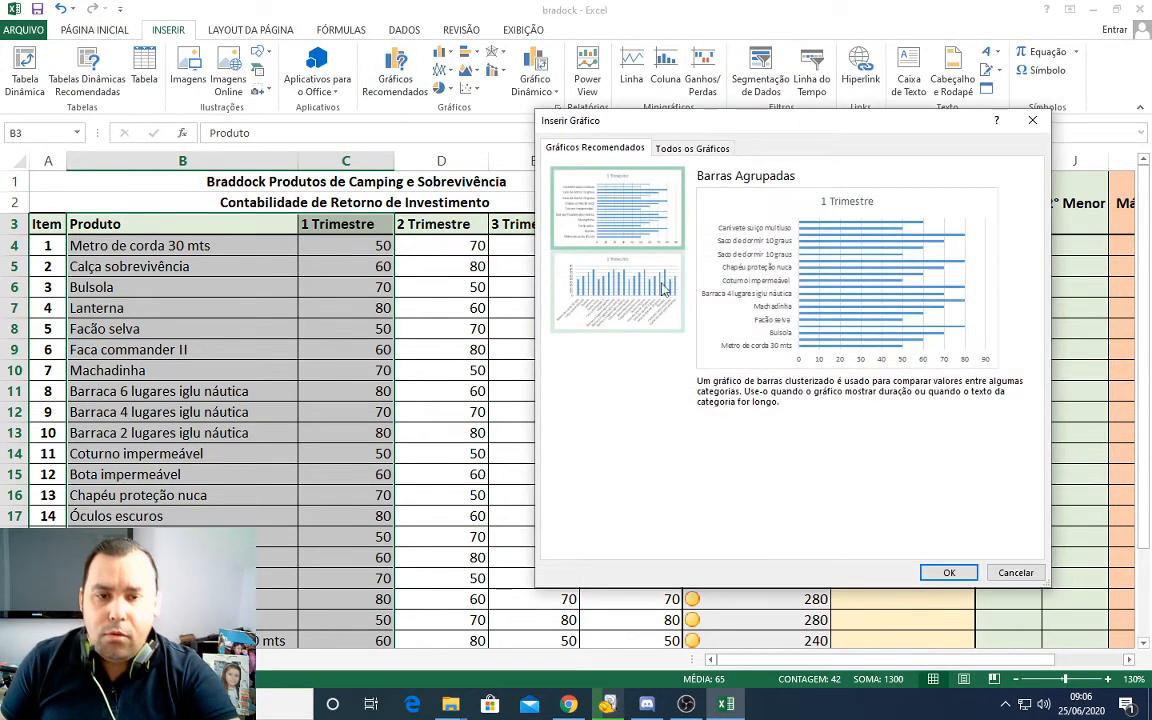
left_click(680, 150)
left_click(586, 255)
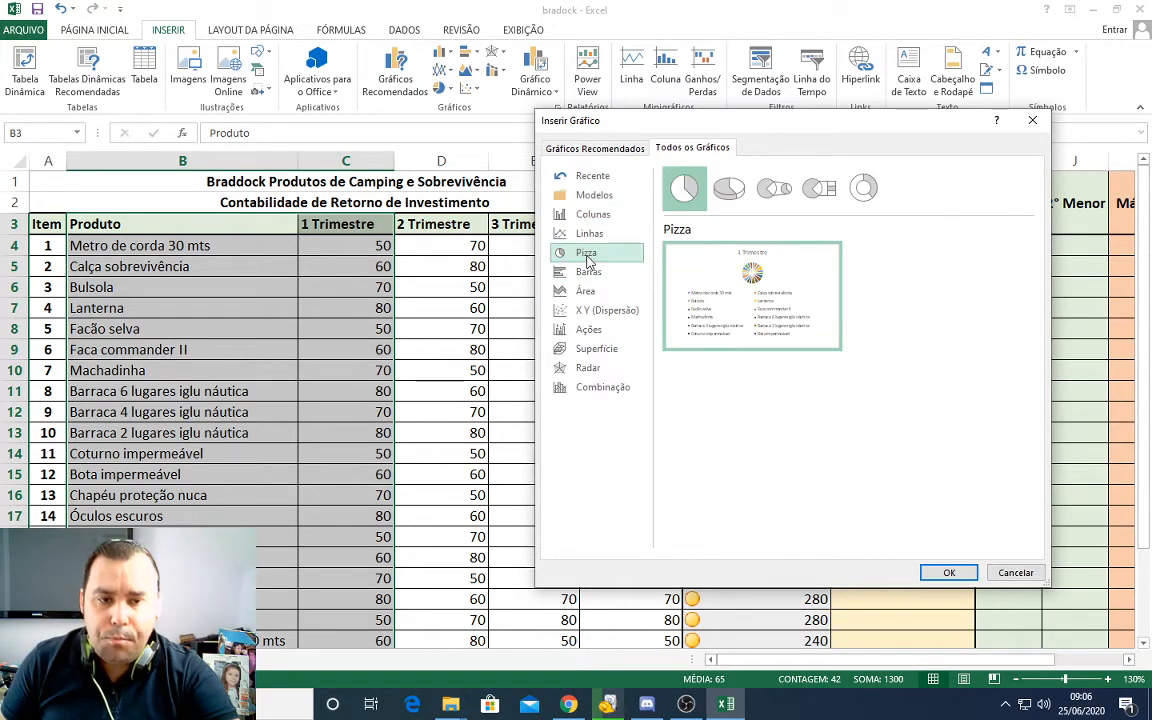
left_click(733, 195)
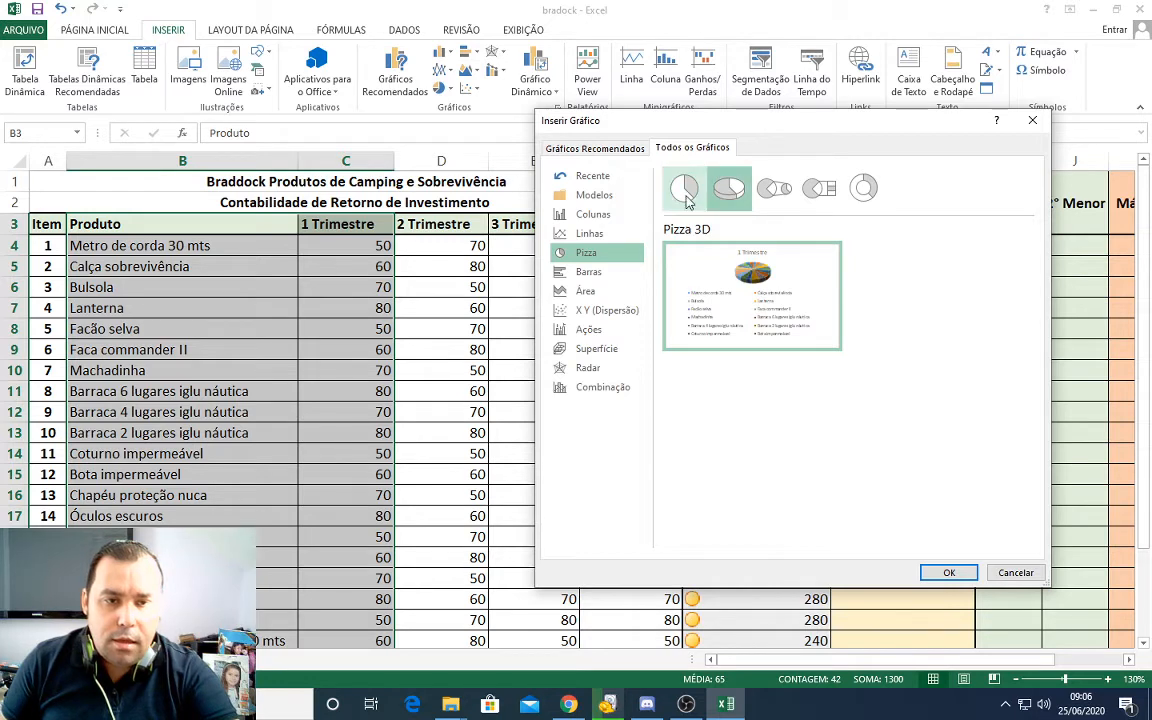
left_click(948, 572)
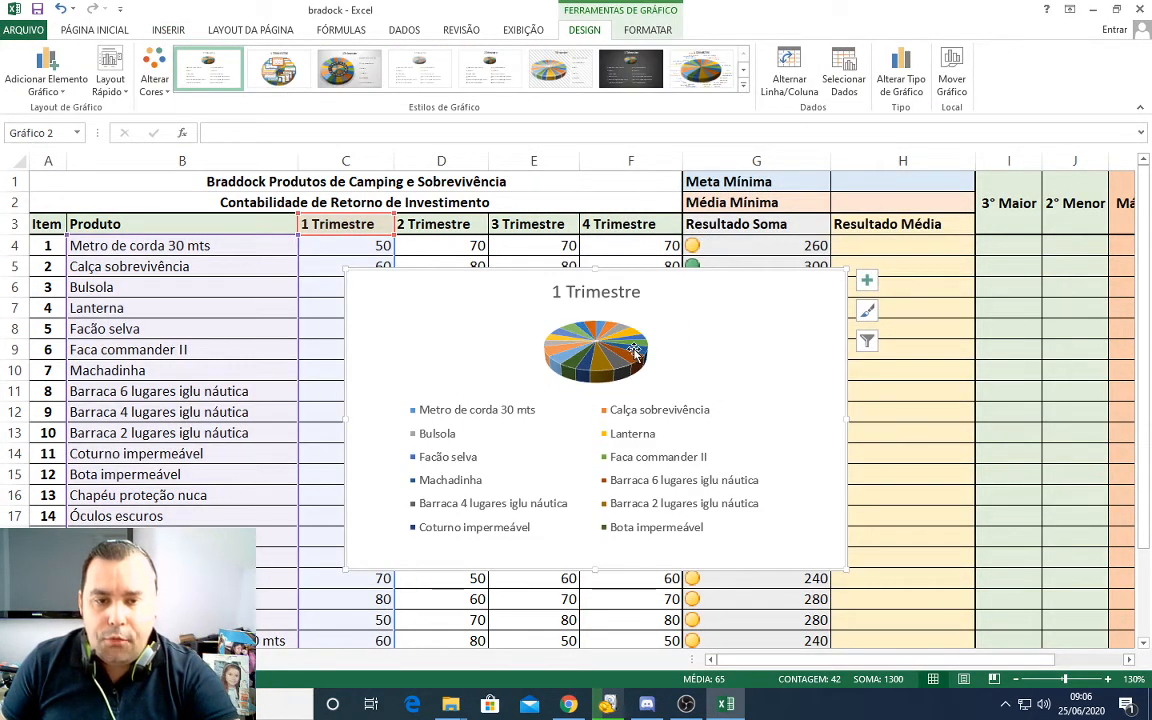
Step: Check for an empty worksheet that can hold the 1 Trimestre pie chart, and return to the data sheet
left_click_drag(717, 278, 653, 258)
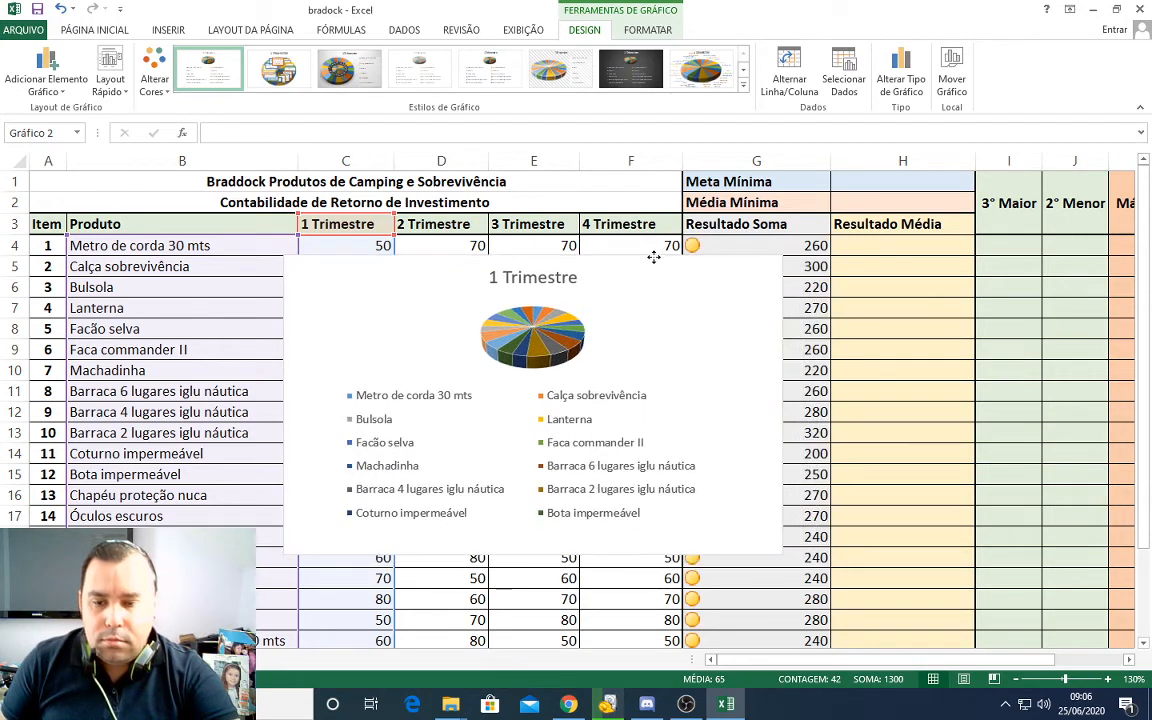
left_click(952, 86)
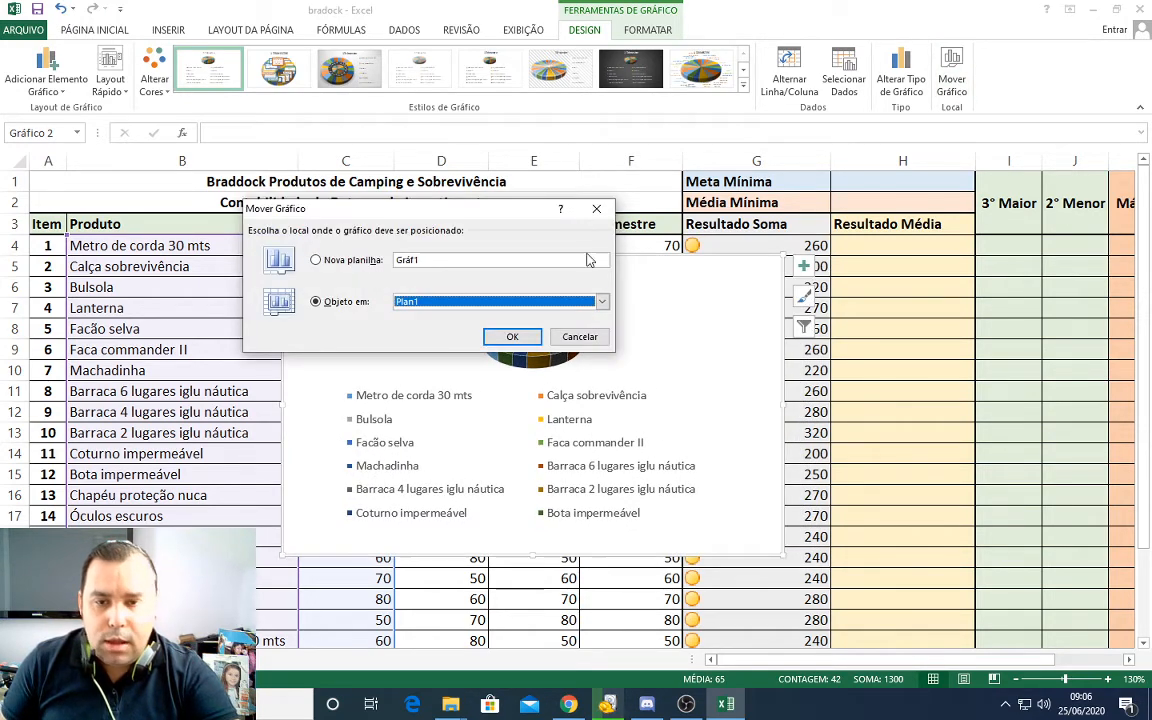
left_click(598, 209)
left_click(205, 659)
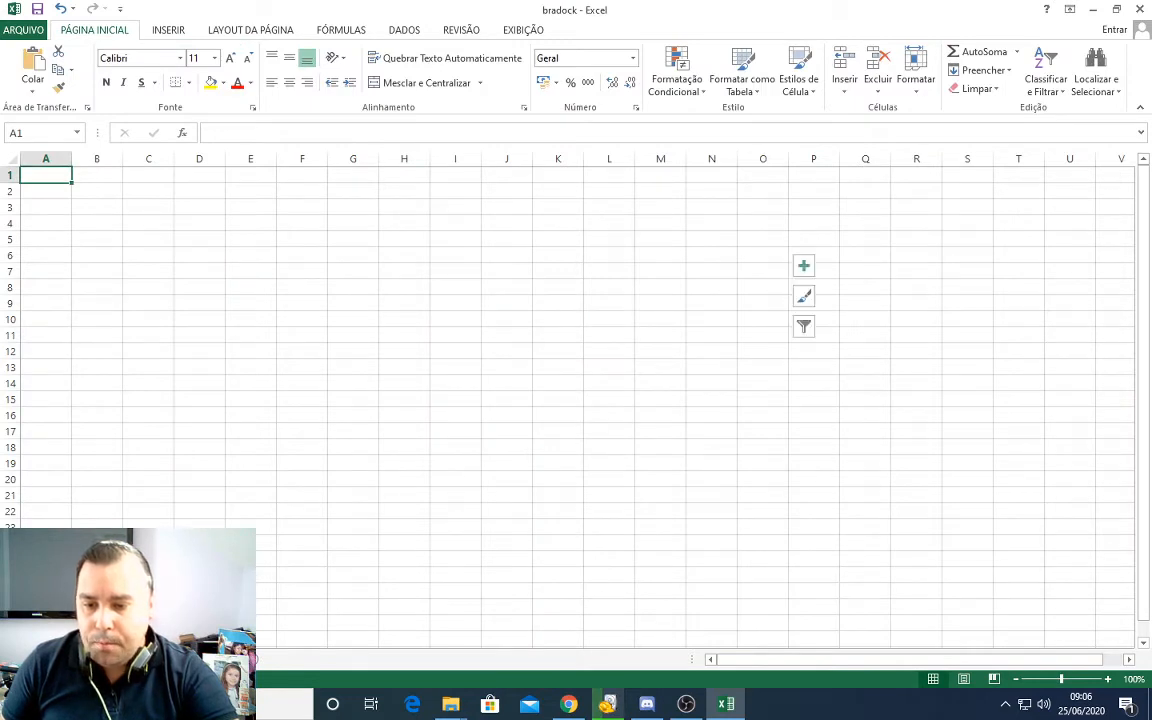
left_click(120, 659)
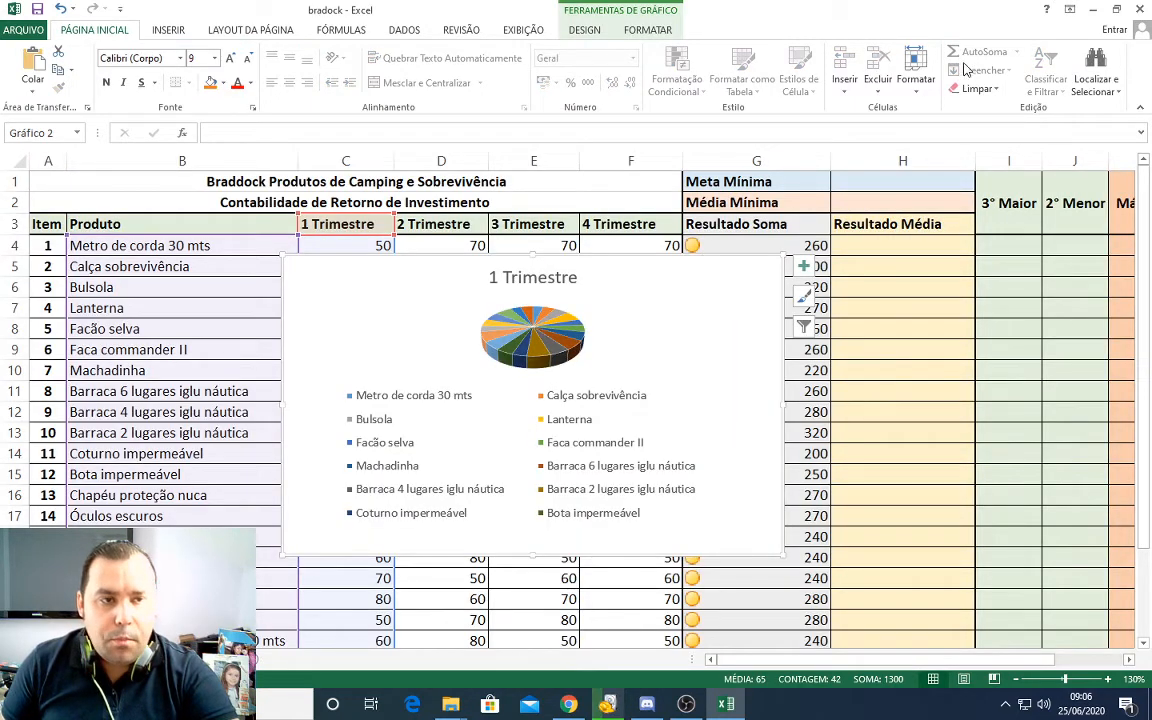
Step: Move the 1 Trimestre pie chart to the empty worksheet, shift it nearer the sheet's upper-left corner, and return to the data sheet
left_click(652, 31)
left_click(585, 30)
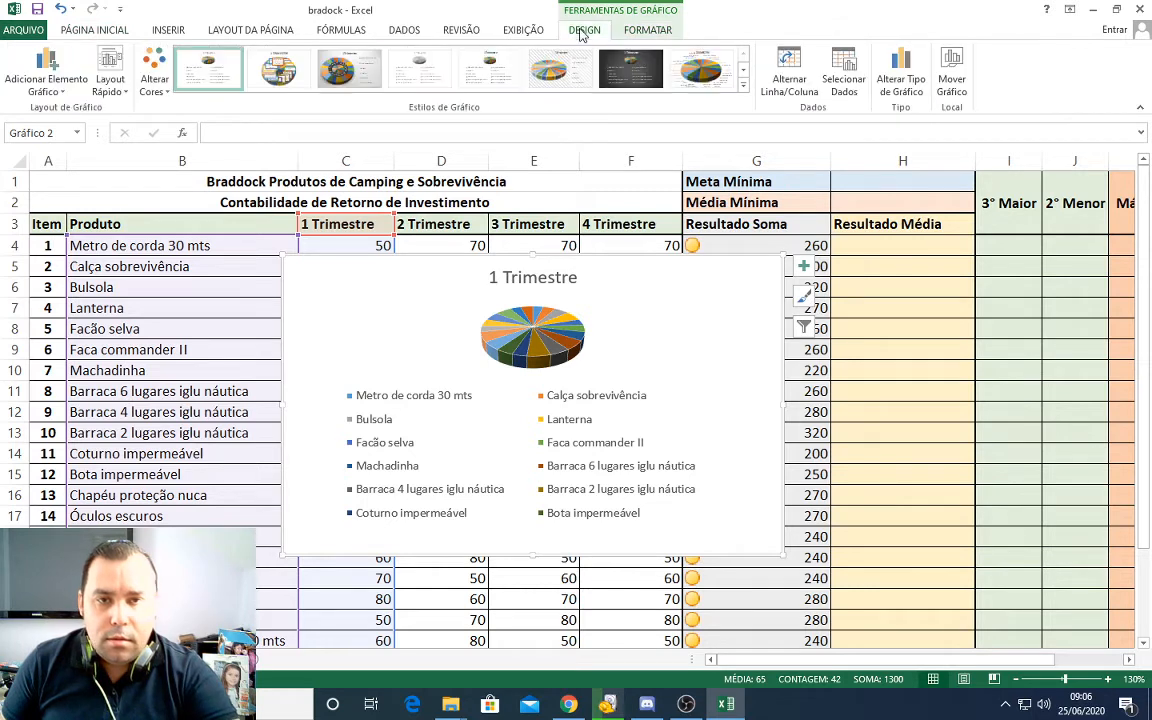
left_click(951, 78)
left_click(603, 308)
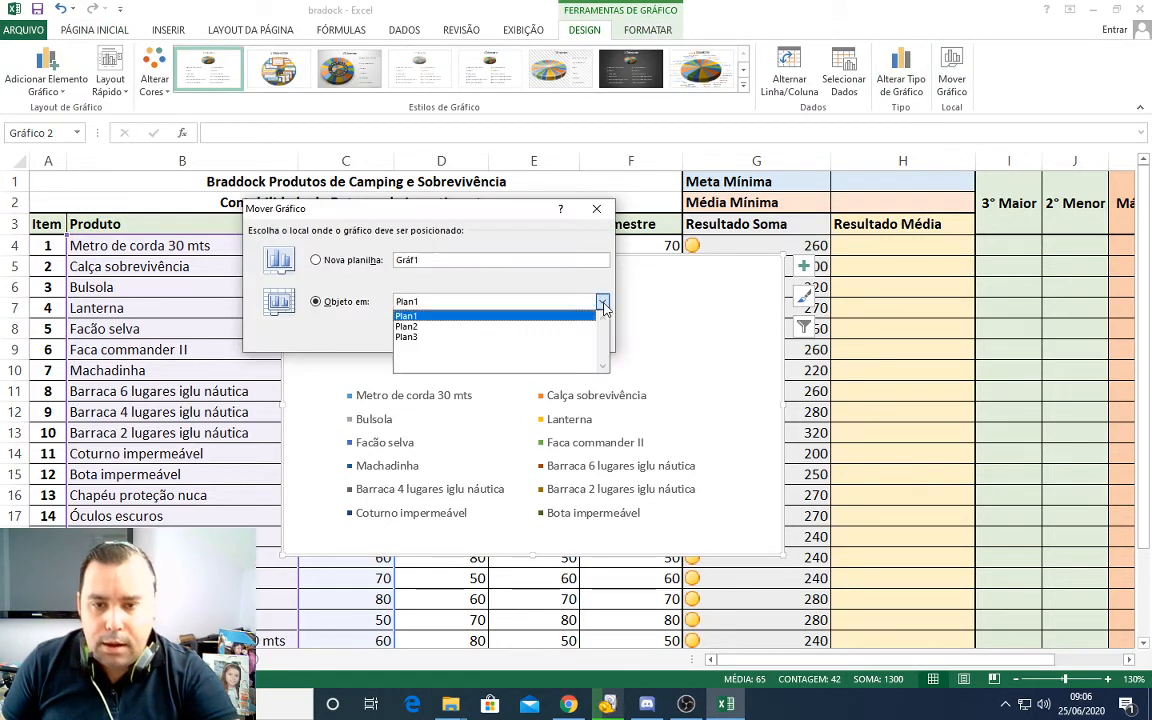
left_click(450, 312)
left_click(512, 336)
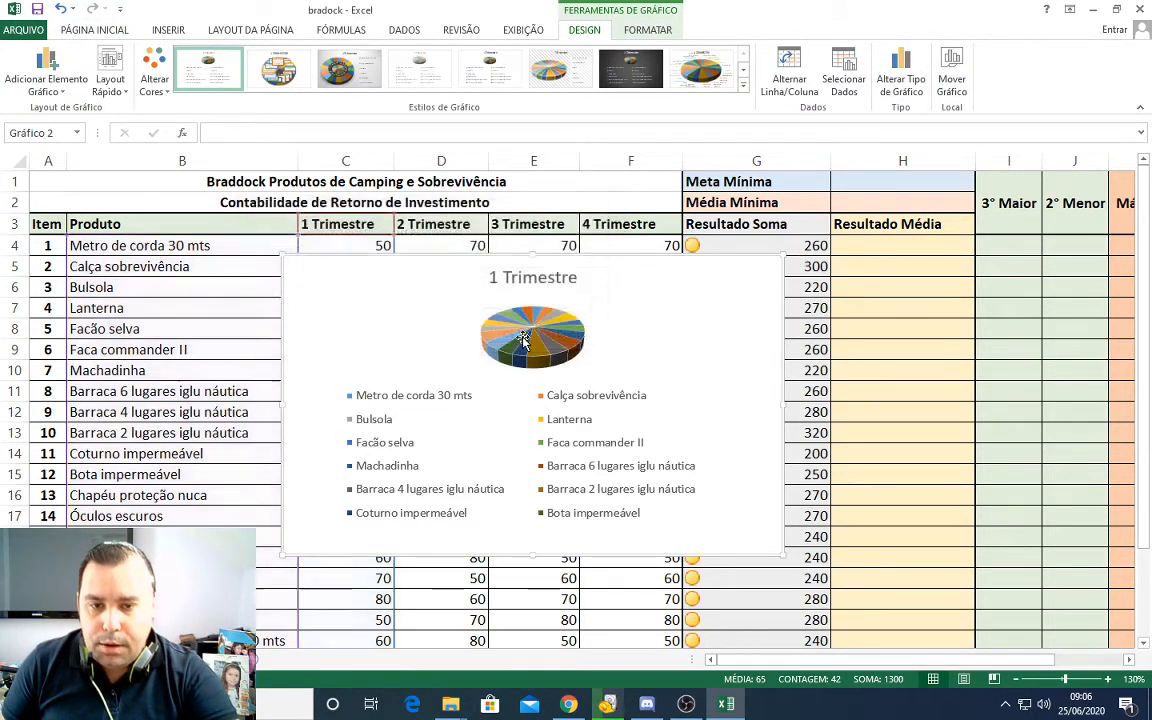
left_click_drag(532, 233, 384, 198)
left_click(100, 659)
left_click(345, 503)
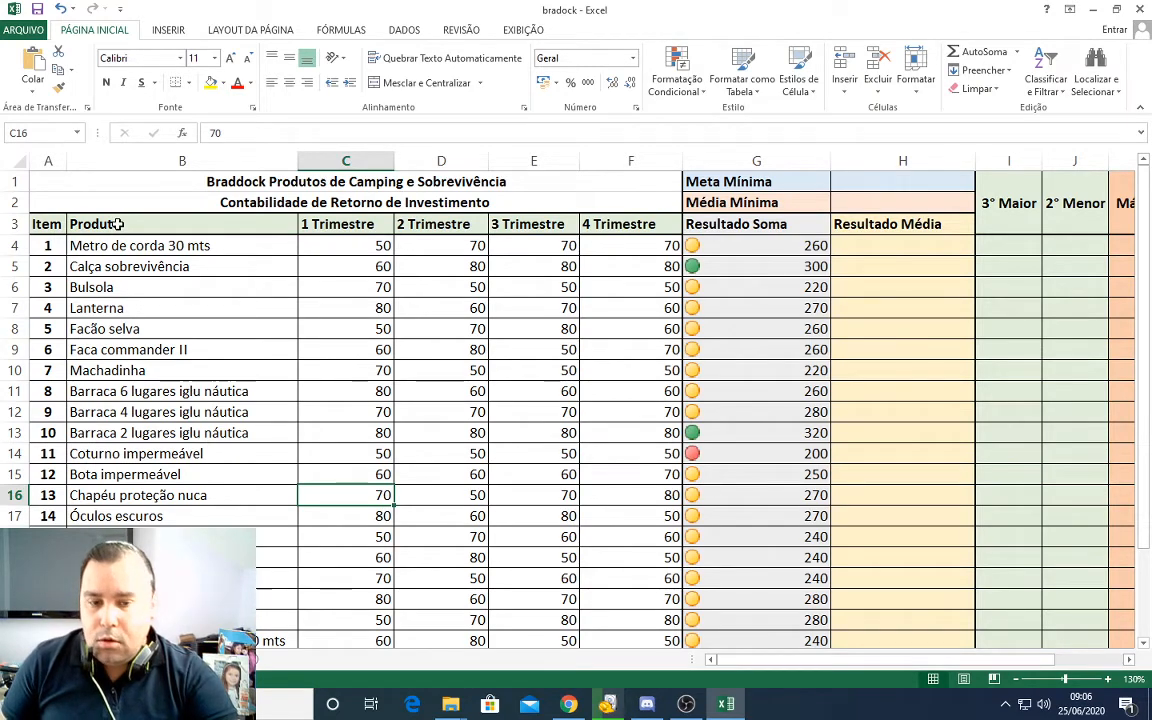
left_click_drag(117, 224, 290, 566)
scroll(167, 293, "up", 1)
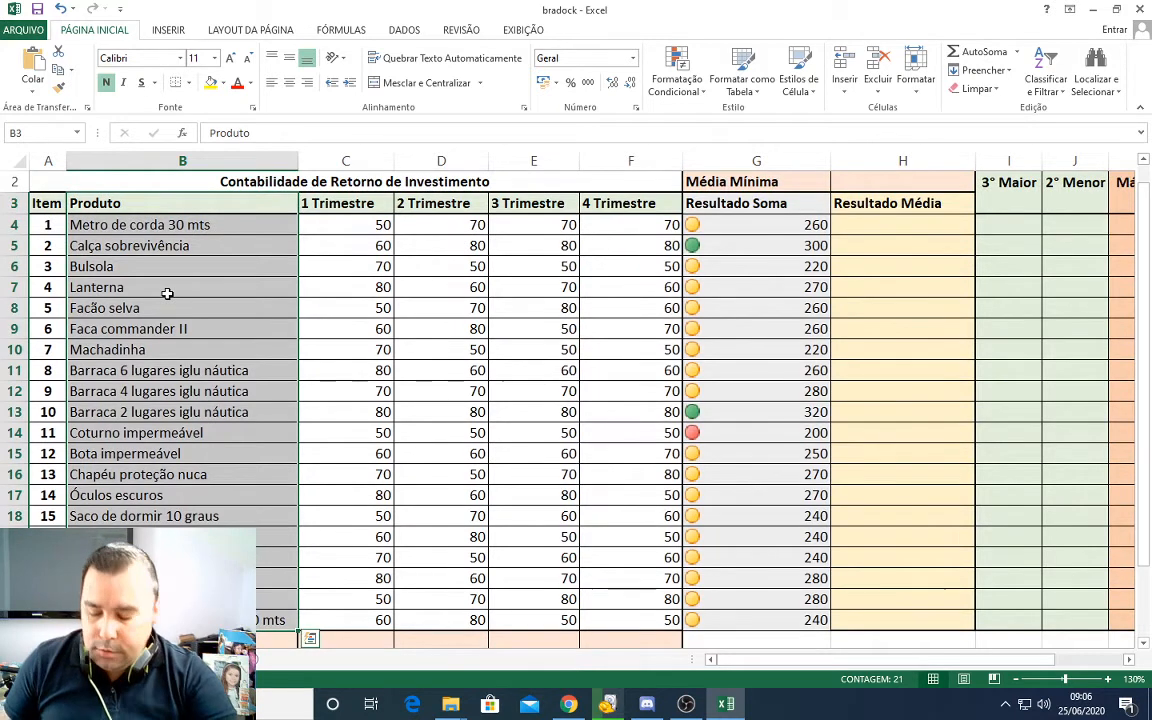
key("ctrl+q")
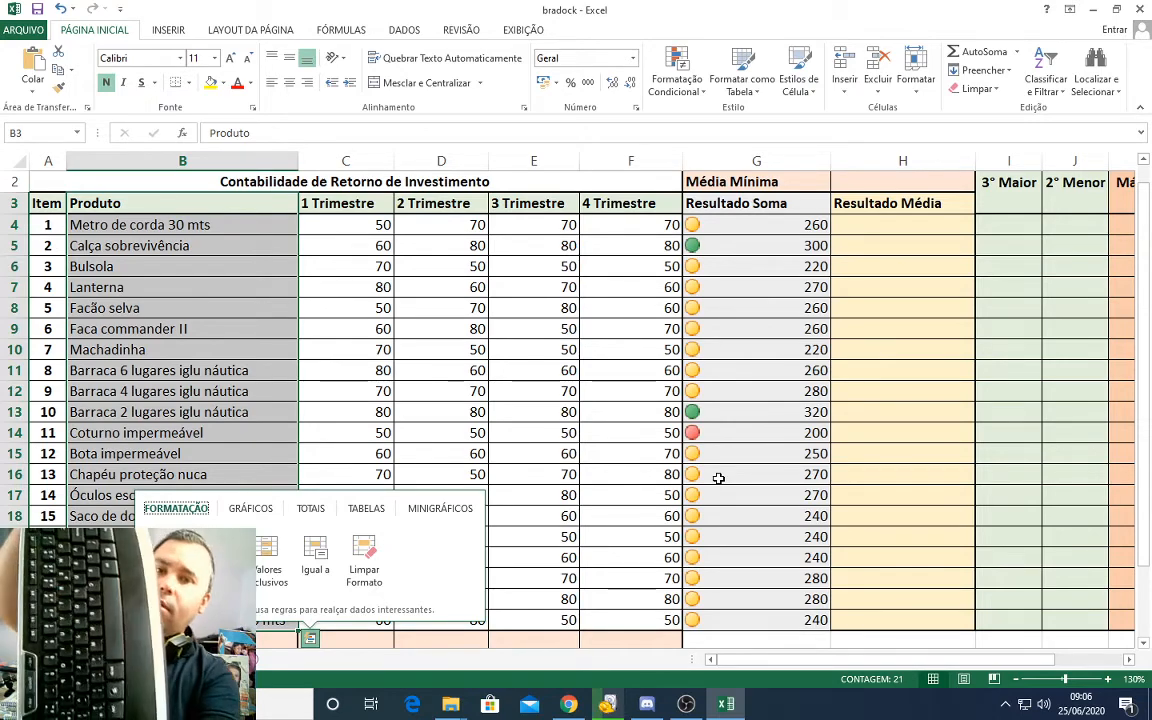
key("XF86HomePage")
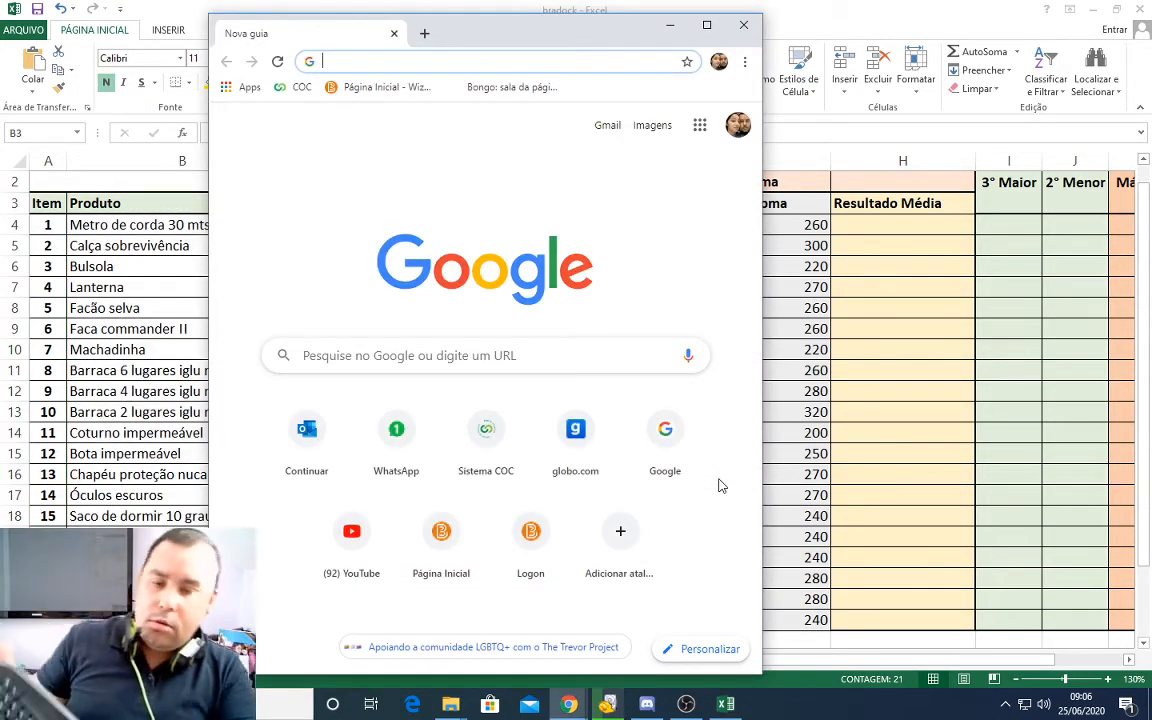
left_click(744, 26)
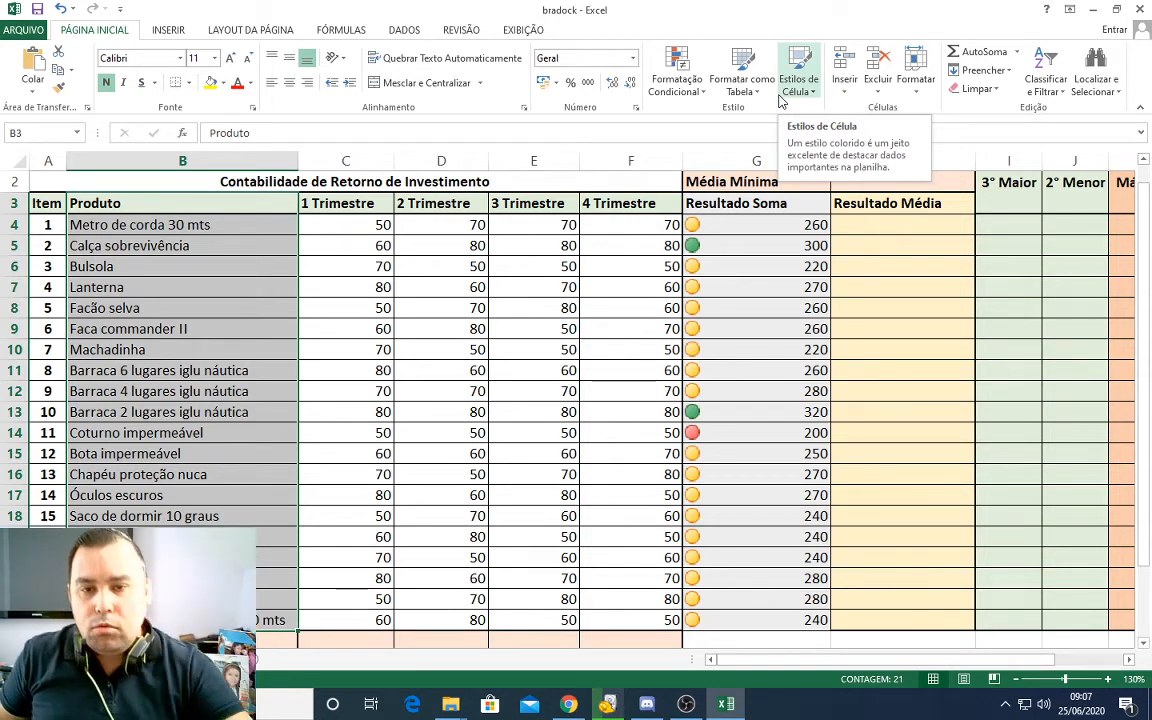
left_click_drag(625, 212, 627, 224)
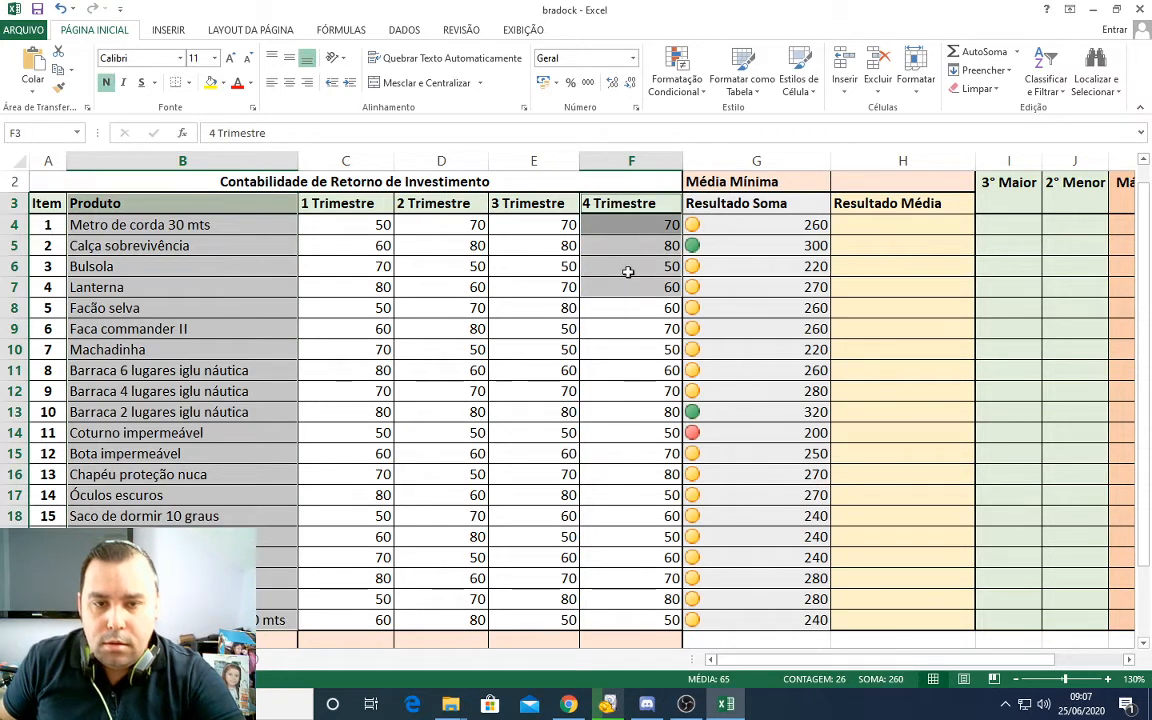
left_click(315, 230)
Step: Insert a 3D pie chart of the Produto data in B3:B23 and the 4 Trimestre data in F3:F23
left_click_drag(229, 207, 250, 620)
left_click_drag(620, 204, 620, 620)
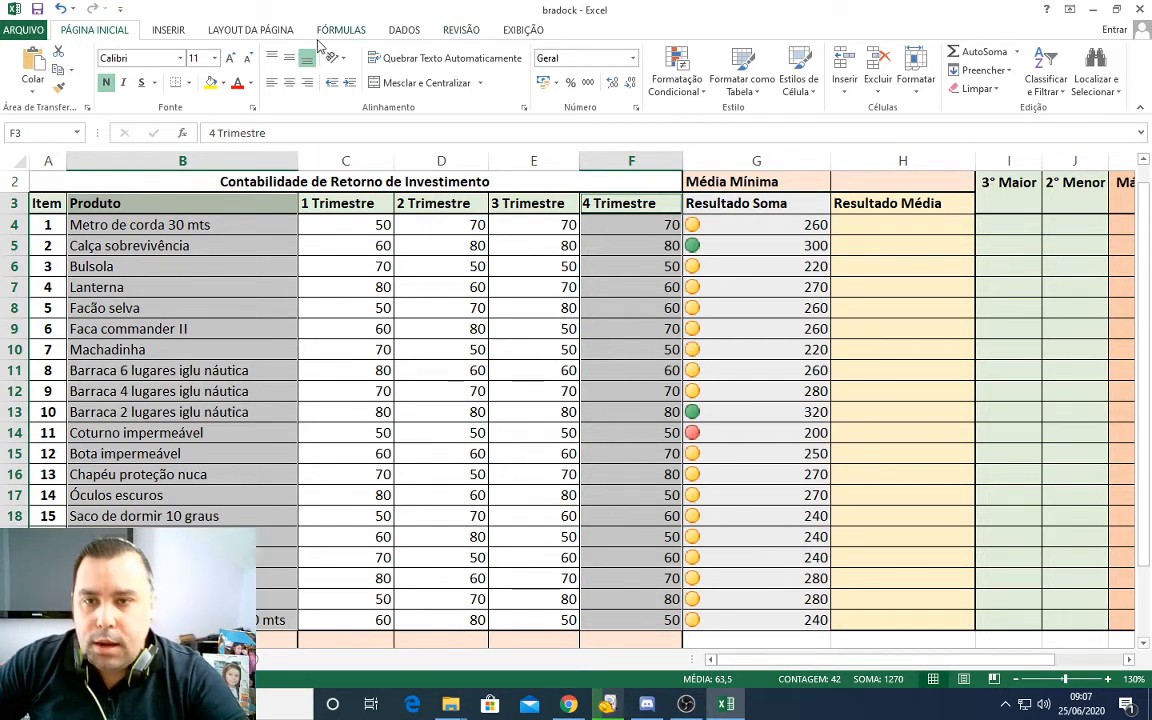
left_click(168, 30)
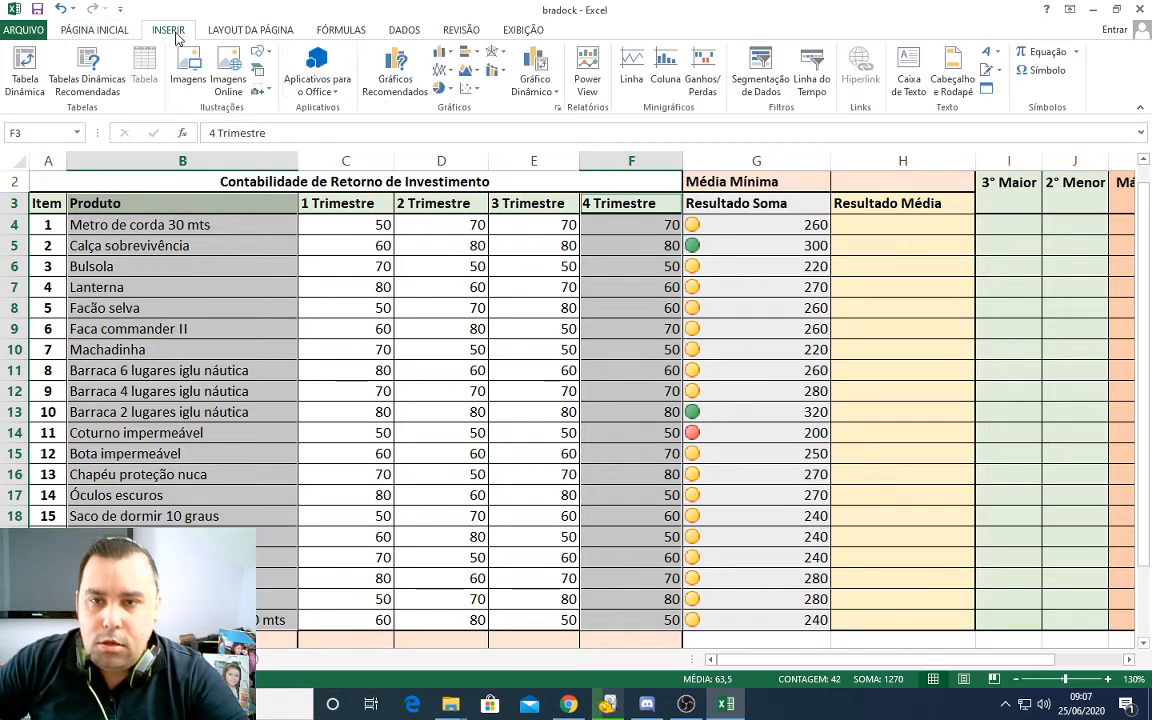
left_click(400, 82)
left_click(665, 148)
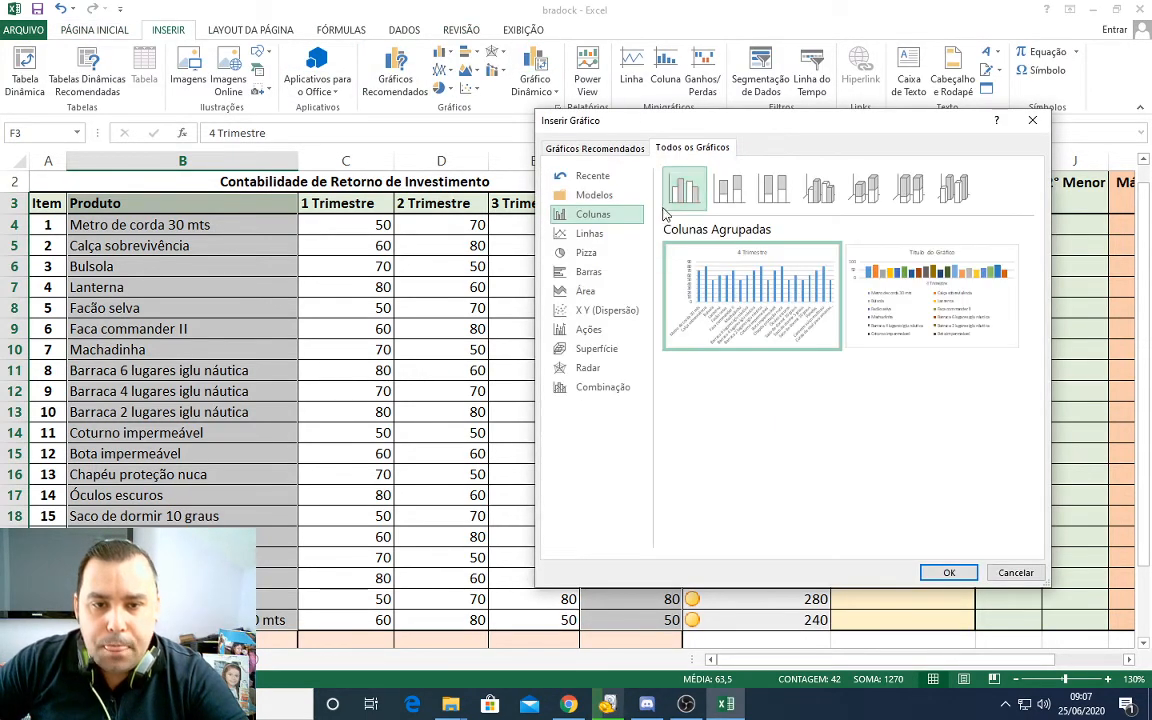
left_click(613, 253)
left_click(729, 188)
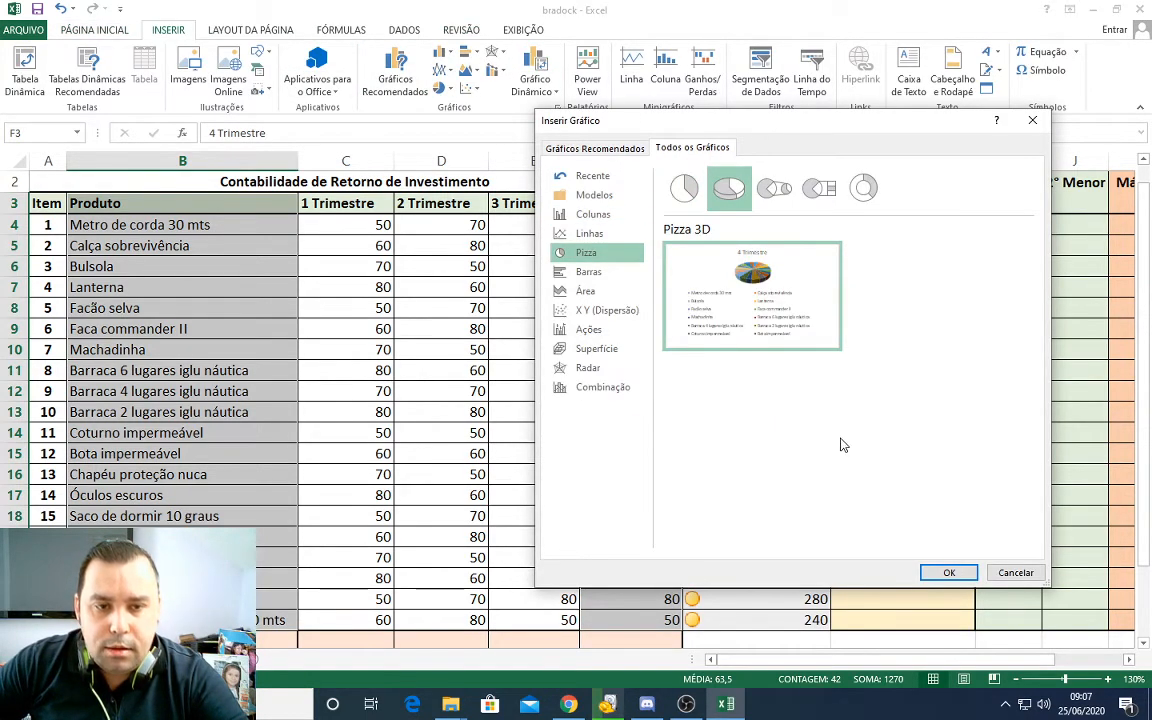
left_click(947, 571)
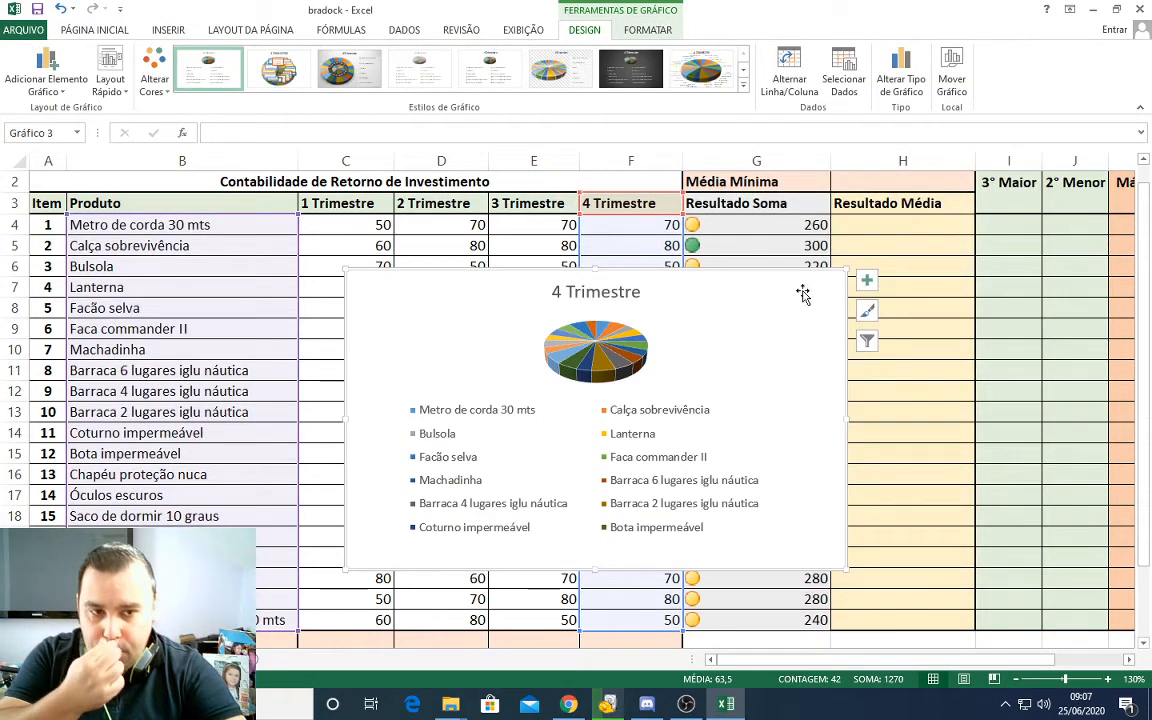
Step: Move the 4 Trimestre pie chart to the Plan3 worksheet and place it beside the 1 Trimestre chart, with their upper edges roughly level
left_click(951, 72)
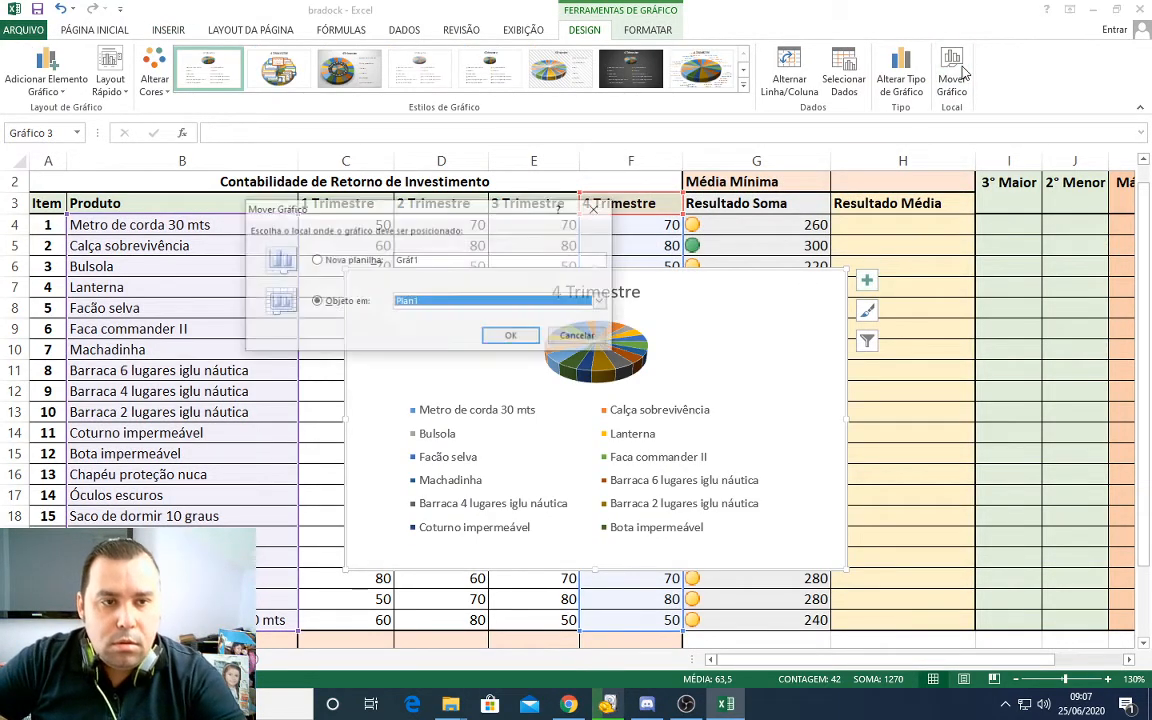
left_click(600, 302)
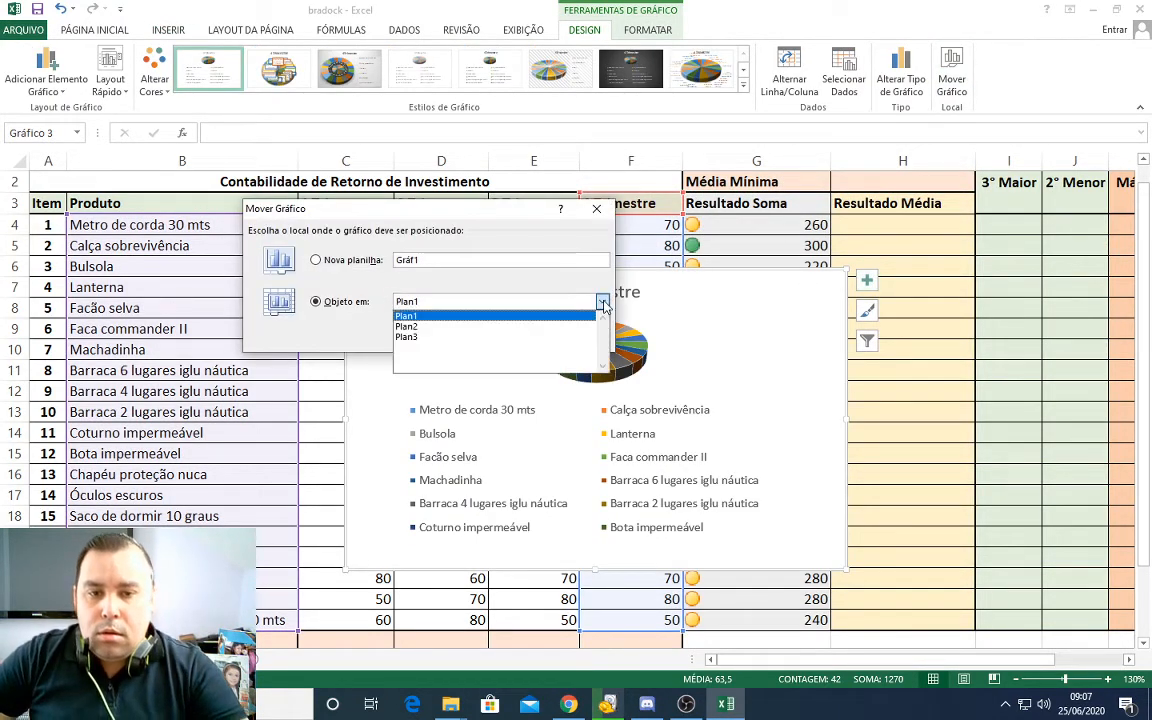
left_click(447, 338)
left_click(513, 335)
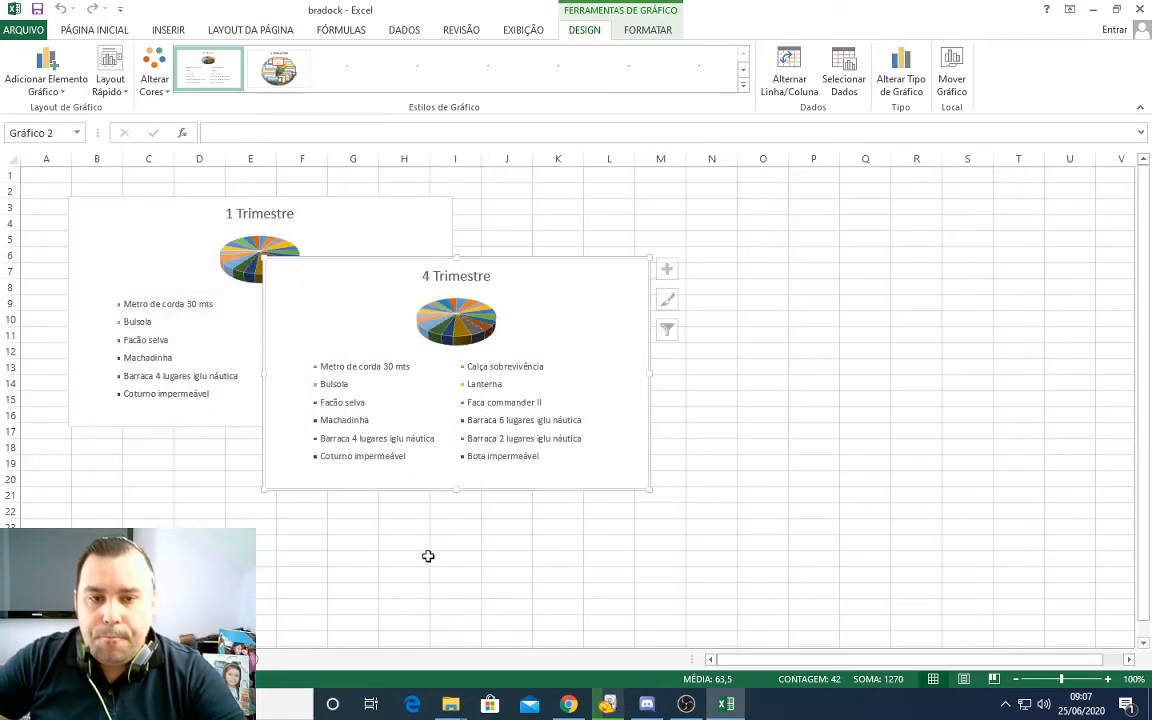
left_click_drag(549, 270, 761, 196)
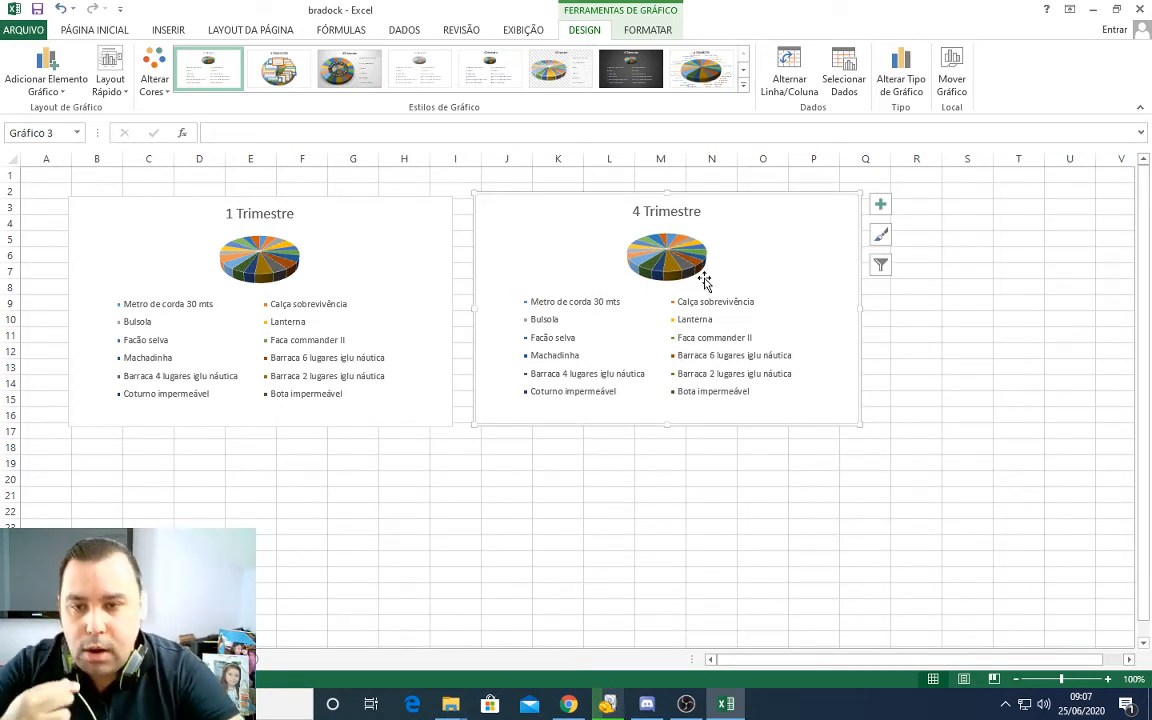
Step: Give the 1 Trimestre chart the light hatched-background style and a quick layout with percentage labels and a legend beside the pie
left_click(420, 203)
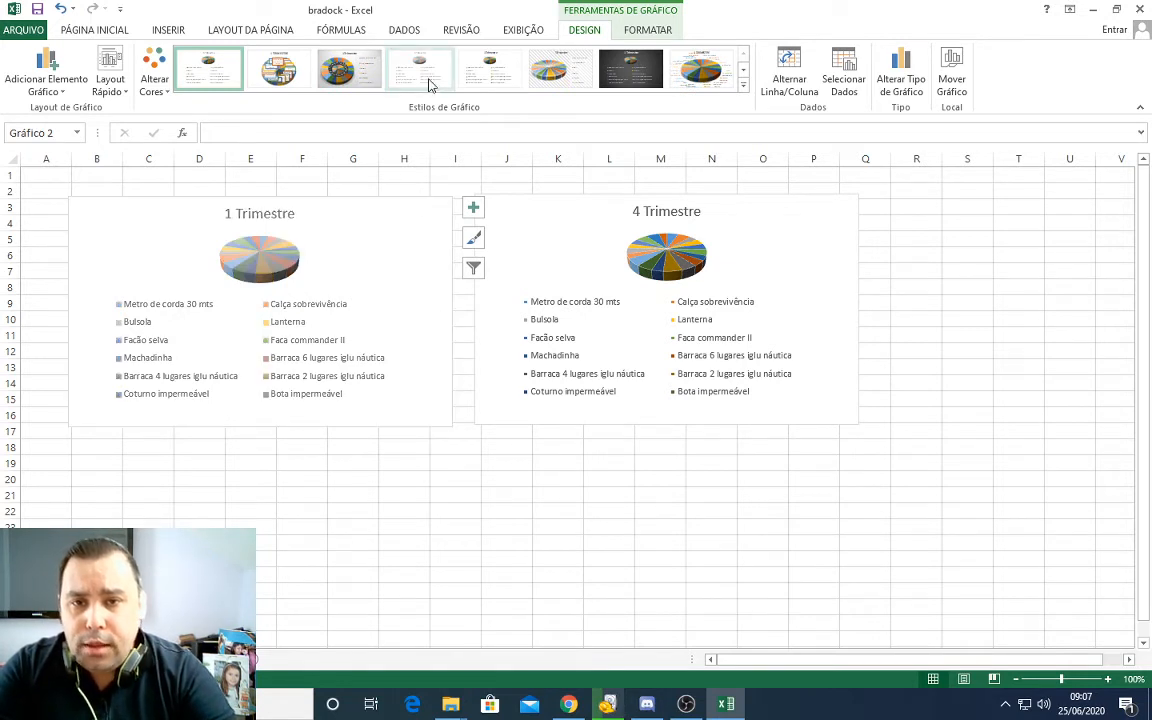
left_click(541, 80)
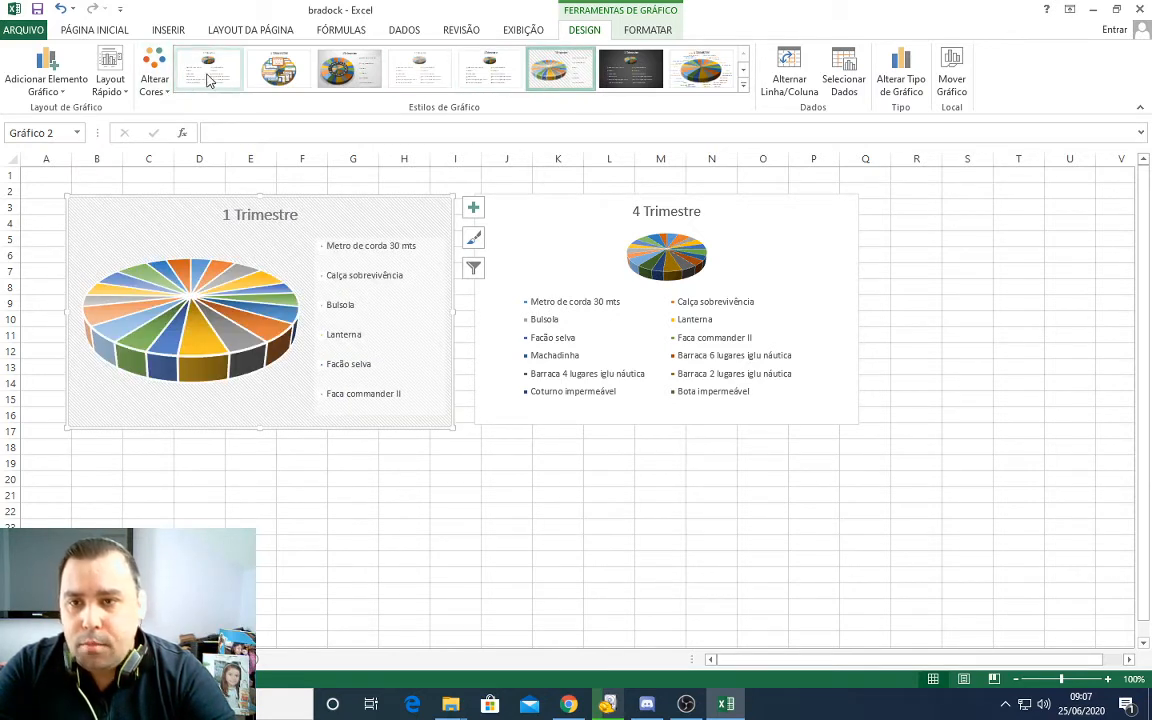
left_click(126, 92)
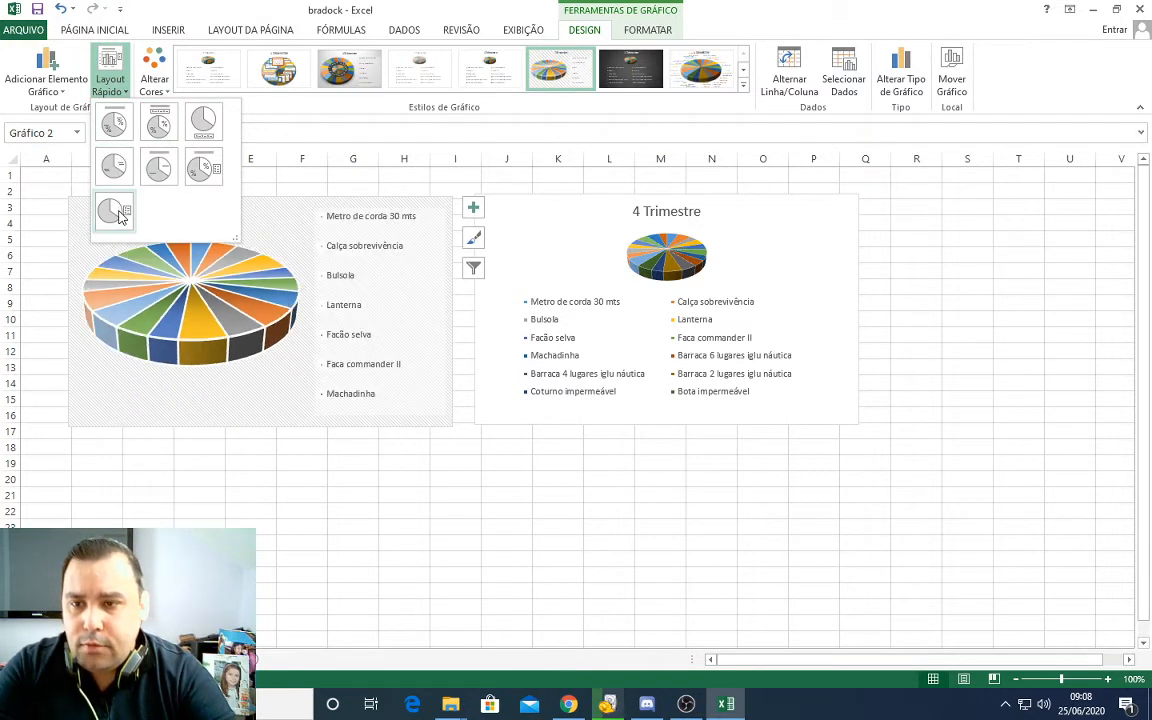
left_click(197, 170)
Step: Give the 4 Trimestre chart the dark-background style and a quick layout with percentage labels and a side legend, then deselect it
left_click(609, 200)
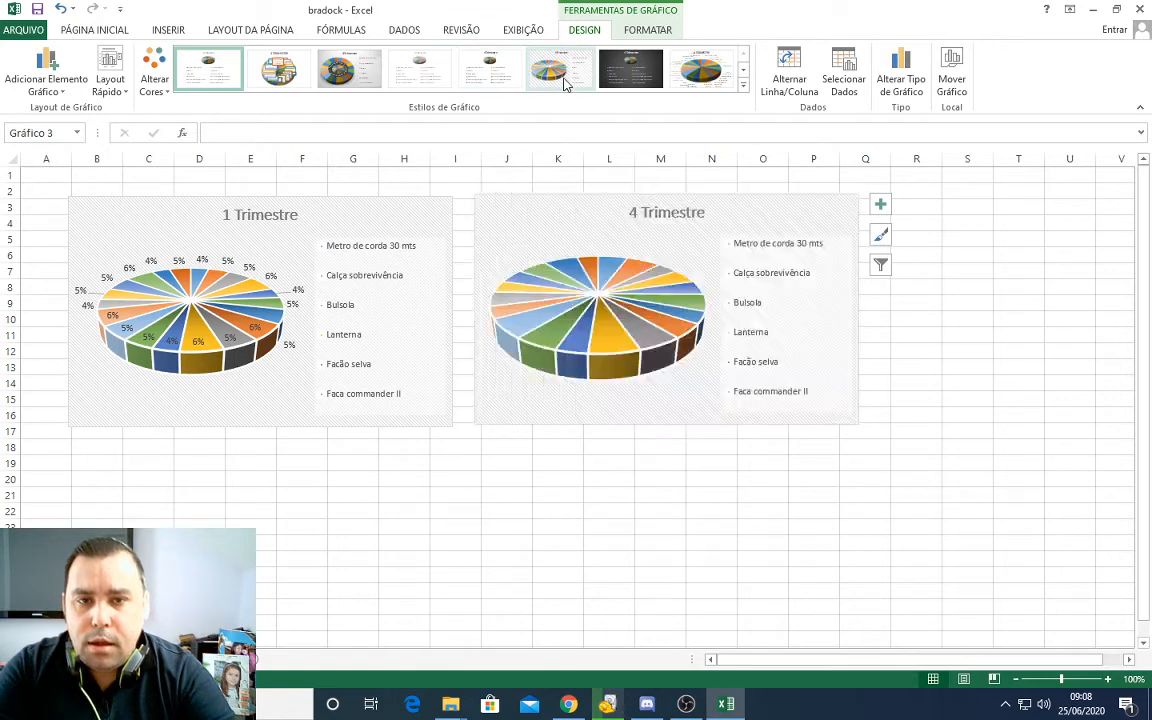
left_click(647, 78)
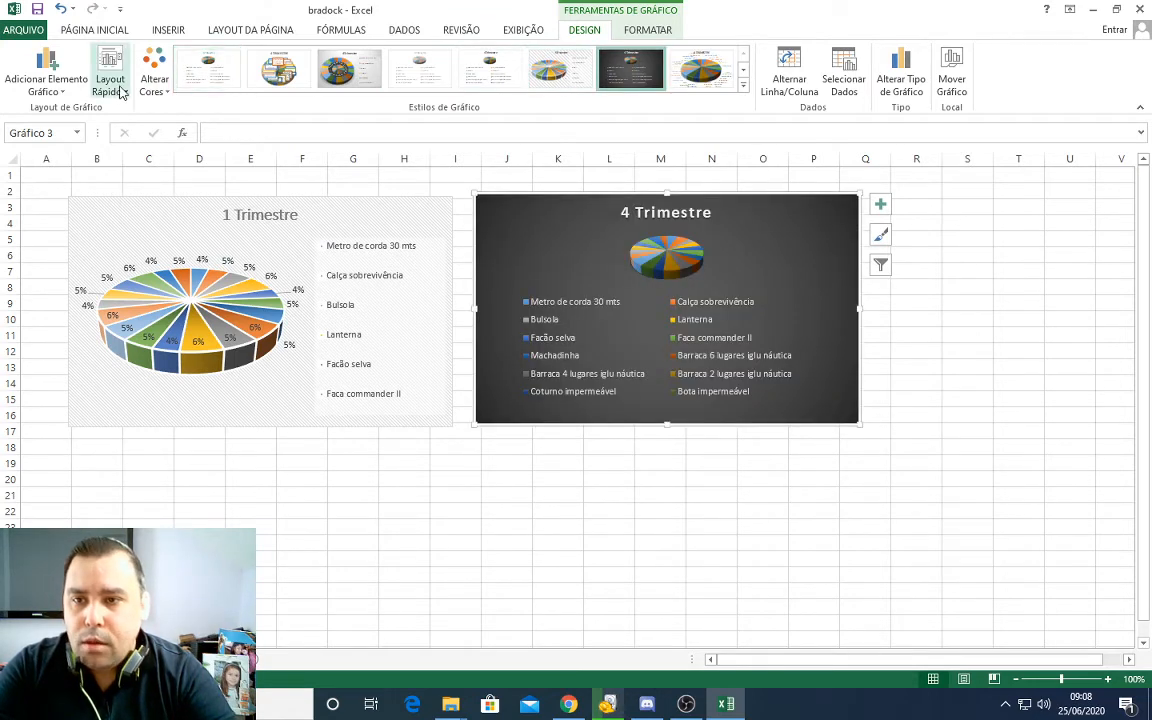
left_click(110, 85)
left_click(208, 176)
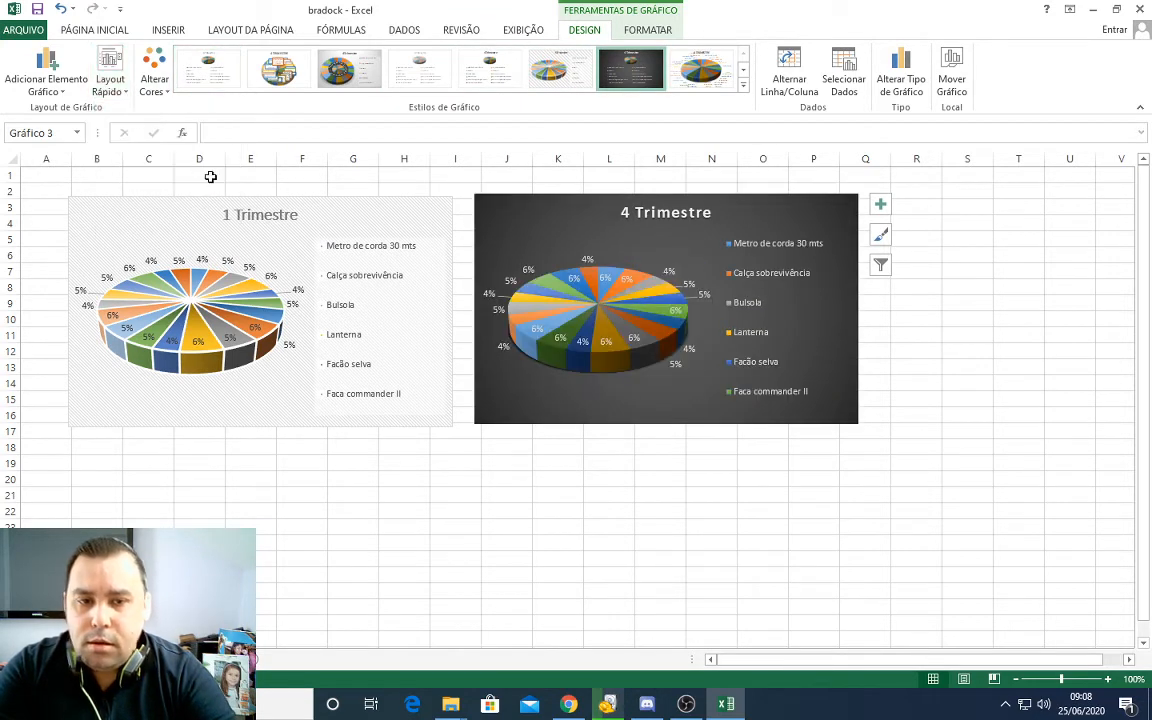
left_click(951, 368)
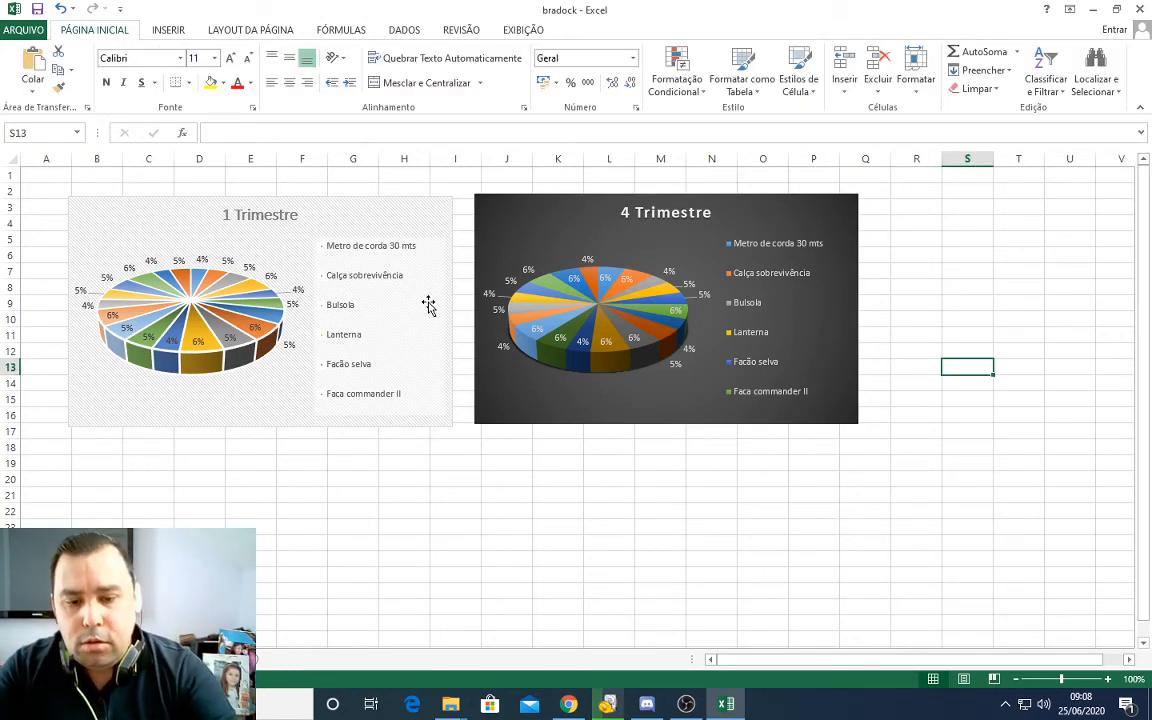
left_click(685, 706)
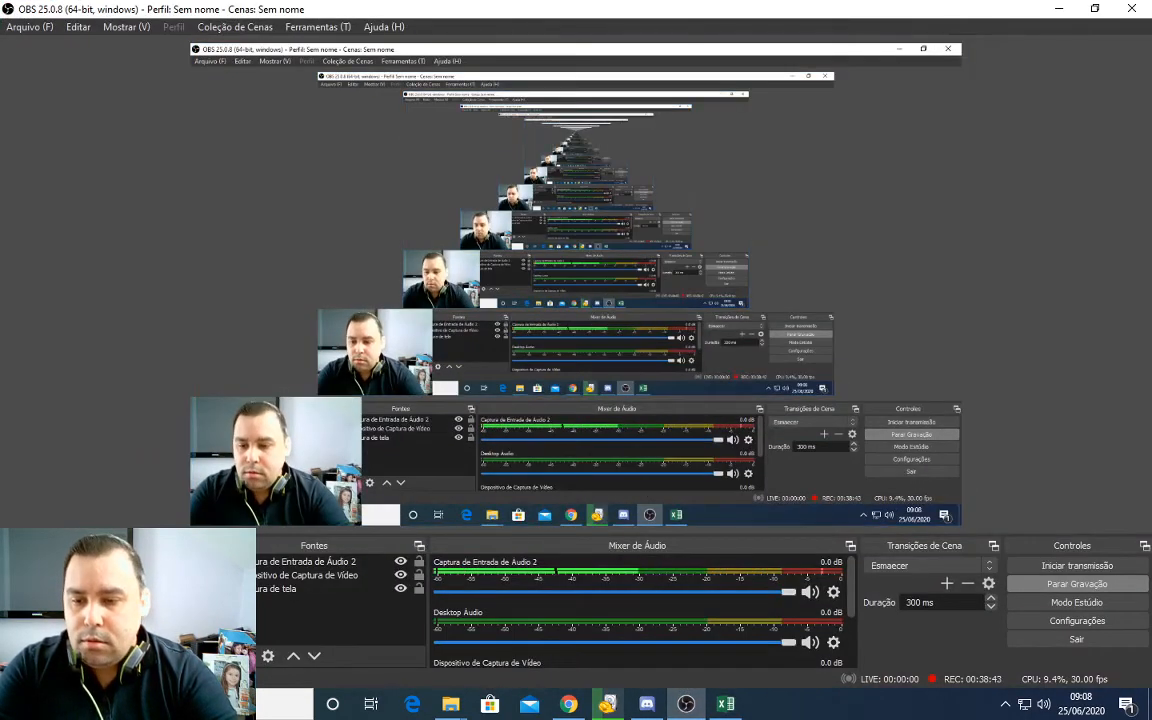